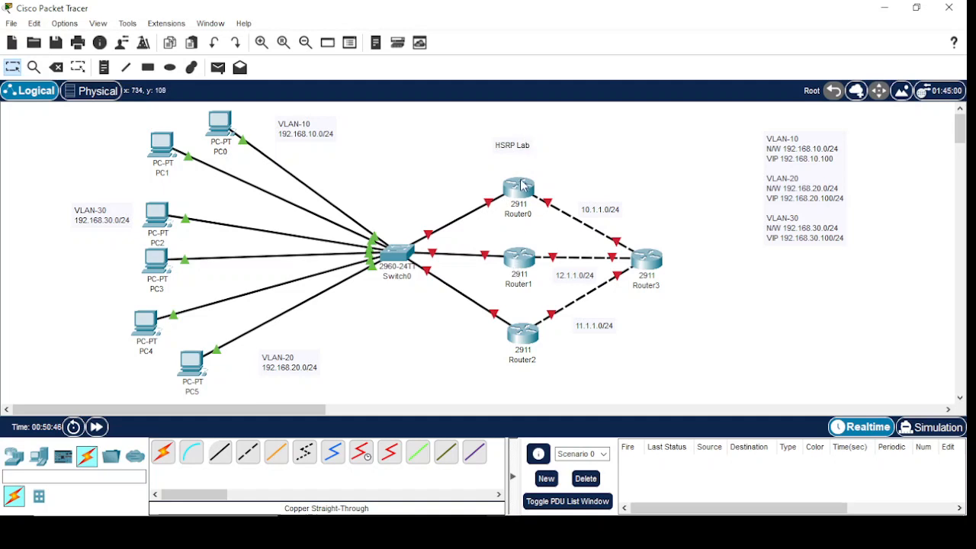
- Open the command line of Switch0 and bring up its user prompt
{"action": "mouse_move", "coordinate": [522, 189]}
{"action": "mouse_move", "coordinate": [653, 268]}
{"action": "left_click", "coordinate": [397, 257]}
{"action": "key", "text": "Return"}
{"action": "key", "text": "Return"}
{"action": "key", "text": "Return"}
{"action": "key", "text": "Return"}
{"action": "key", "text": "Return"}
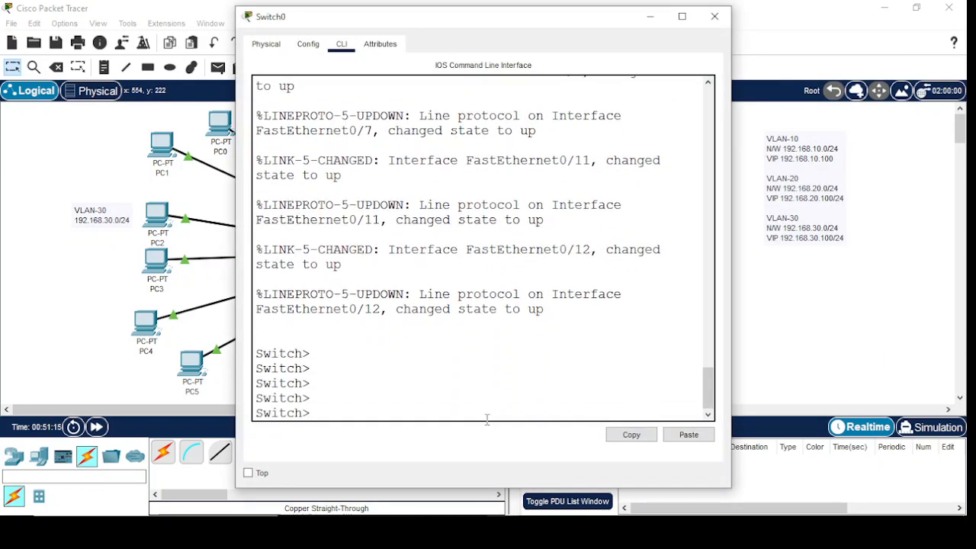
- Enter privileged mode and global configuration mode on Switch0
{"action": "type", "text": "en"}
{"action": "key", "text": "Return"}
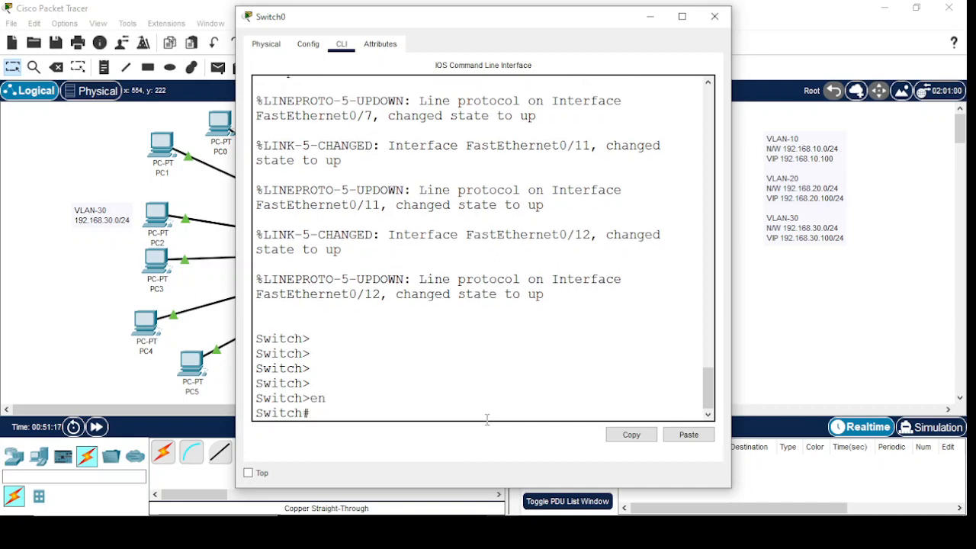
{"action": "type", "text": "confi gg"}
{"action": "type", "text": " t"}
{"action": "key", "text": "Return"}
{"action": "key", "text": "Return"}
{"action": "key", "text": "Return"}
{"action": "key", "text": "Return"}
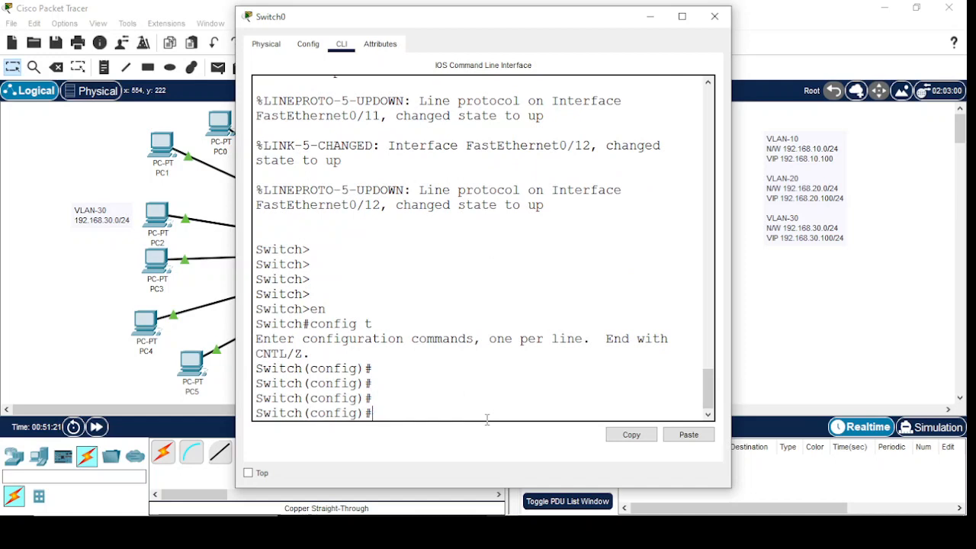
- Set the switch's hostname to SW-1
{"action": "type", "text": "ho"}
{"action": "key", "text": "Tab"}
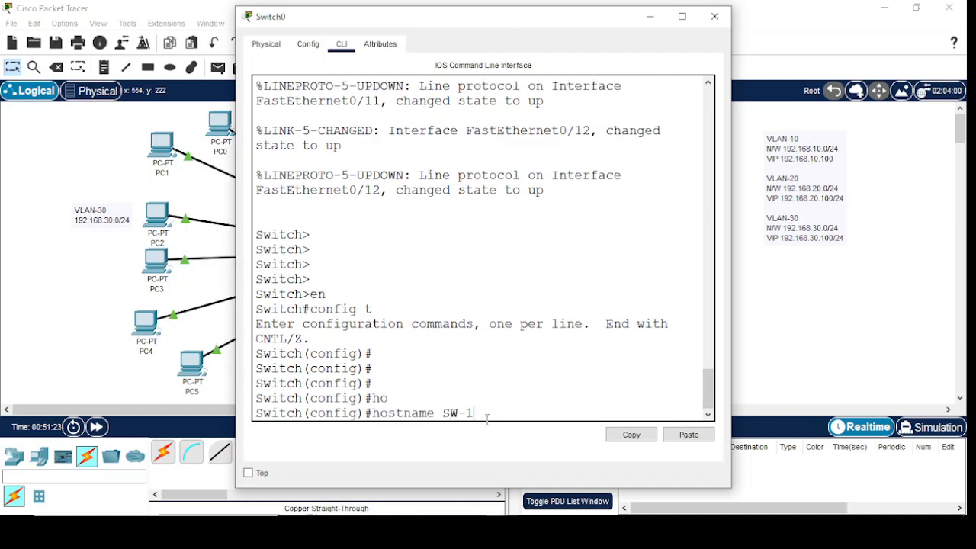
{"action": "type", "text": "SW-1"}
{"action": "key", "text": "Return"}
{"action": "key", "text": "Return"}
{"action": "key", "text": "Return"}
{"action": "key", "text": "Return"}
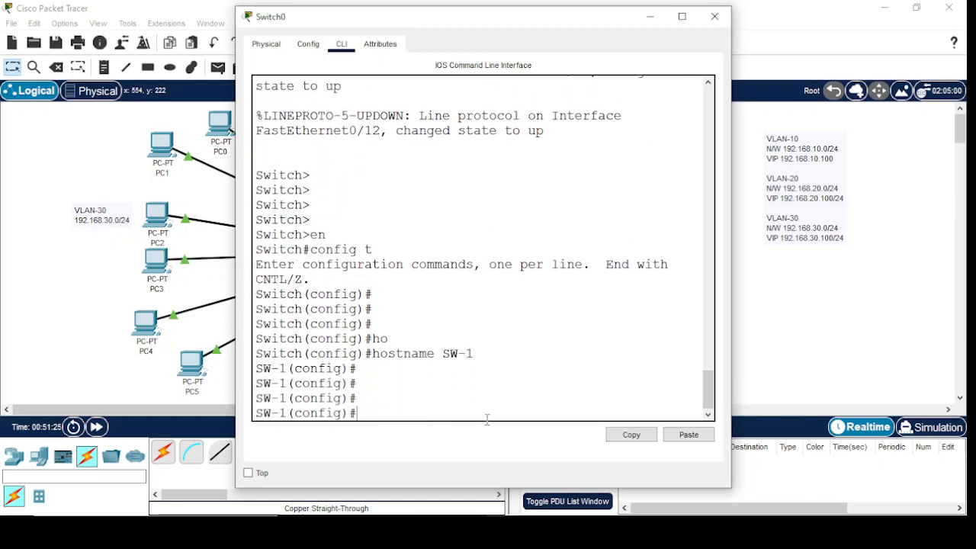
- Change the switch's hostname to SW
{"action": "key", "text": "Up"}
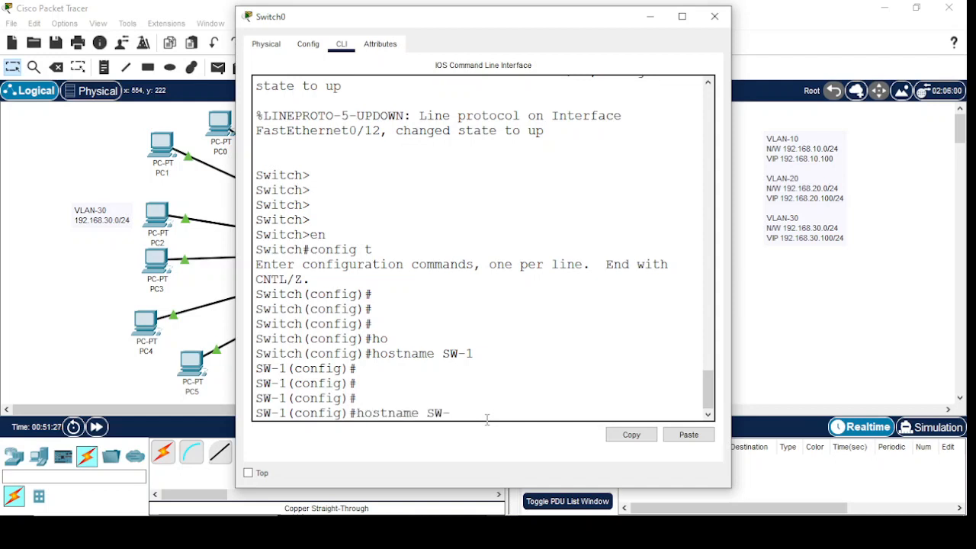
{"action": "key", "text": "Return"}
{"action": "key", "text": "Return"}
{"action": "key", "text": "Return"}
{"action": "key", "text": "Return"}
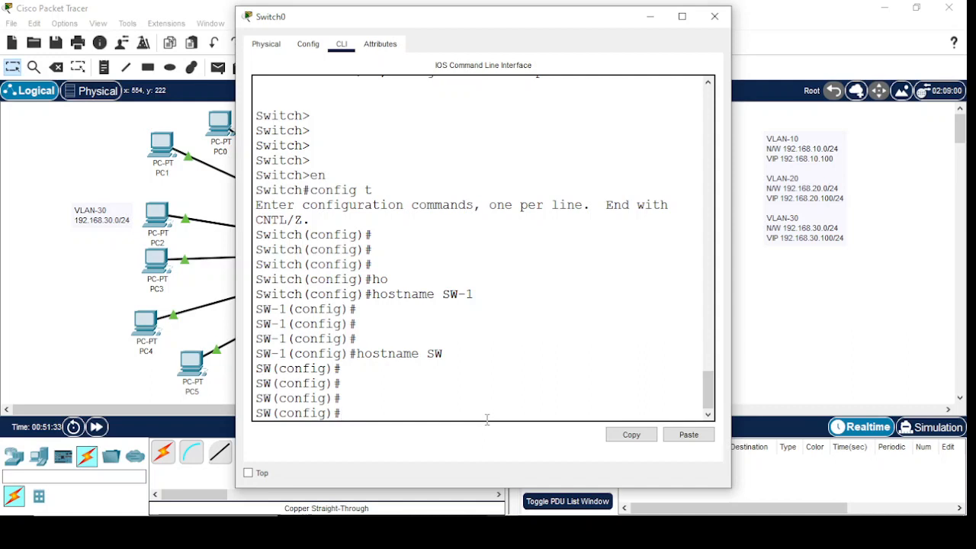
- Create VLANs 10, 20 and 30 on the switch
{"action": "type", "text": "VLAN 10"}
{"action": "key", "text": "Return"}
{"action": "type", "text": "vlan)#vlan"}
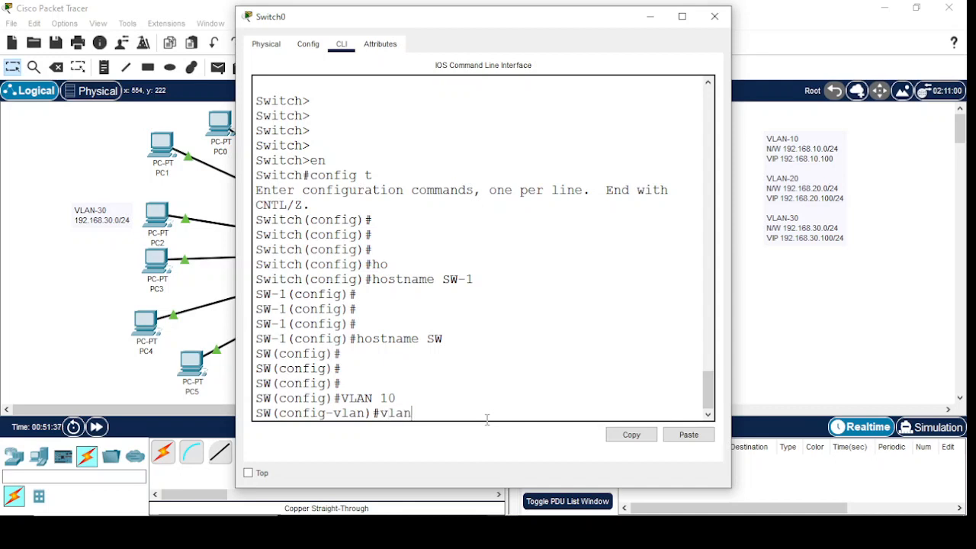
{"action": "type", "text": " 20"}
{"action": "key", "text": "Return"}
{"action": "type", "text": "valn"}
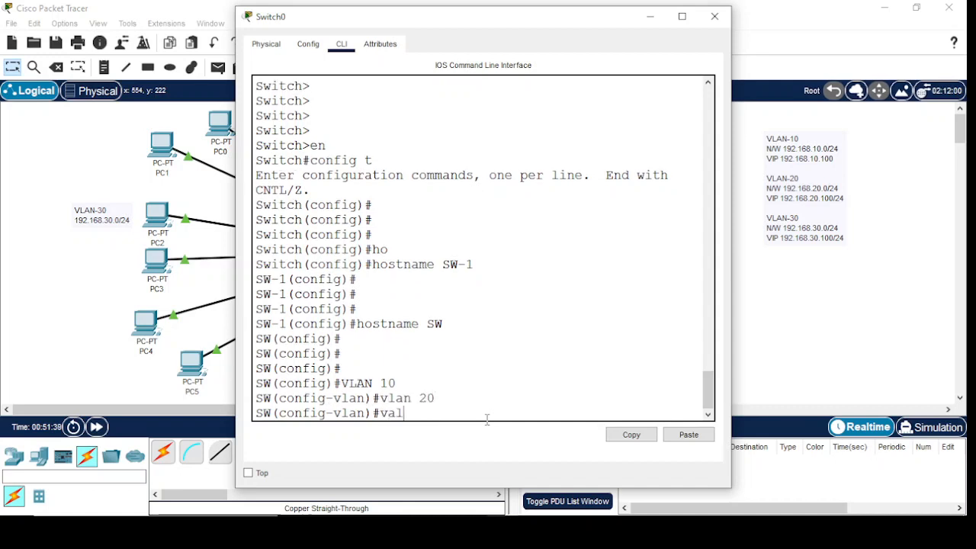
{"action": "key", "text": "BackSpace"}
{"action": "key", "text": "BackSpace"}
{"action": "key", "text": "BackSpace"}
{"action": "type", "text": "lan 30"}
{"action": "key", "text": "Return"}
{"action": "key", "text": "Return"}
{"action": "key", "text": "Return"}
{"action": "key", "text": "Return"}
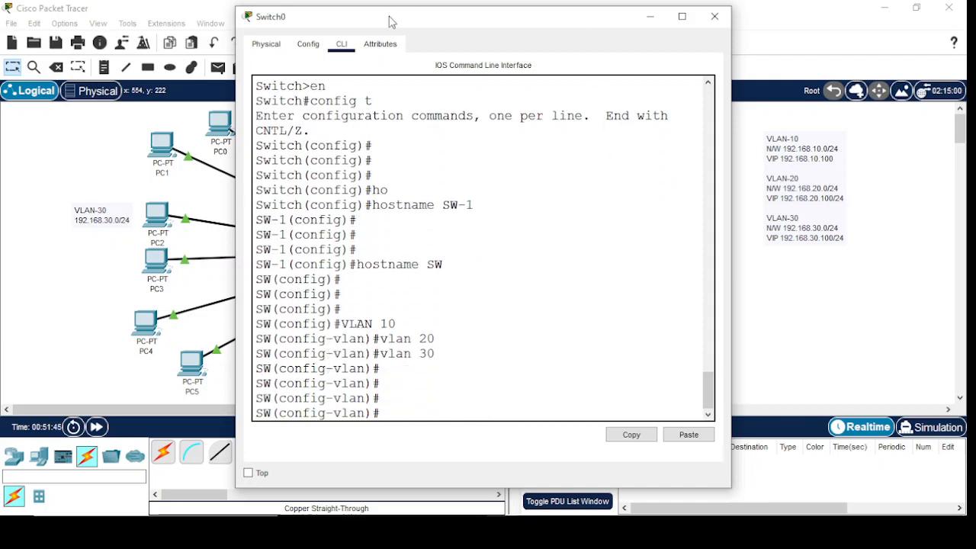
- Move the switch window to check the topology and leave VLAN configuration mode
{"action": "left_click_drag", "start_coordinate": [387, 15], "coordinate": [572, 45]}
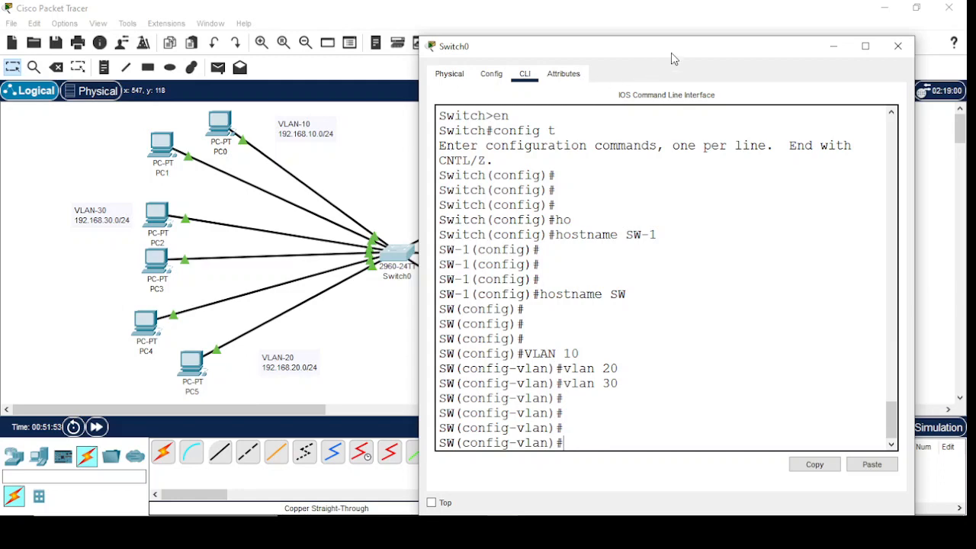
{"action": "left_click_drag", "start_coordinate": [675, 54], "coordinate": [537, 46]}
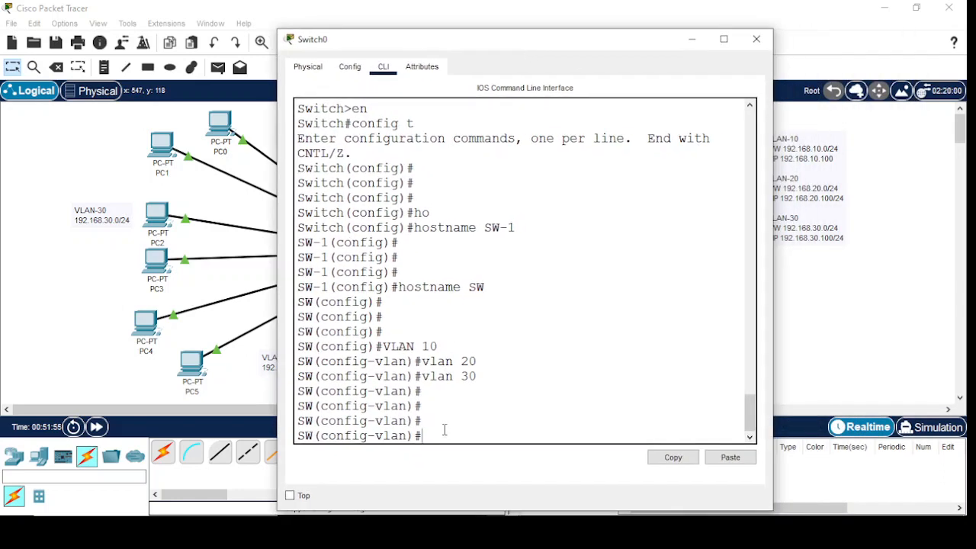
{"action": "type", "text": "exit"}
{"action": "key", "text": "Return"}
{"action": "key", "text": "Return"}
{"action": "key", "text": "Return"}
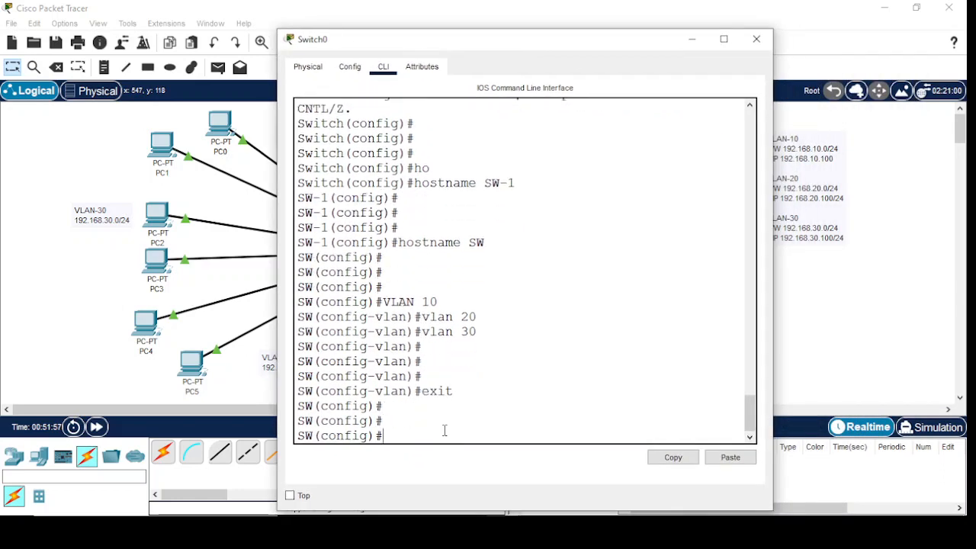
{"action": "type", "text": "inter"}
{"action": "key", "text": "Tab"}
{"action": "type", "text": "vl"}
{"action": "key", "text": "Tab"}
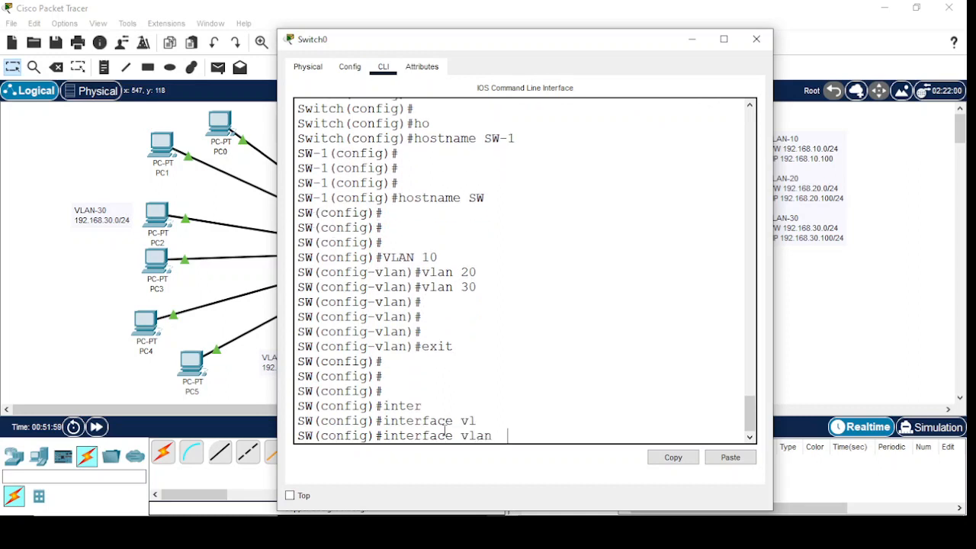
{"action": "type", "text": "10"}
{"action": "key", "text": "BackSpace"}
{"action": "key", "text": "BackSpace"}
{"action": "key", "text": "BackSpace"}
{"action": "key", "text": "BackSpace"}
{"action": "key", "text": "BackSpace"}
{"action": "key", "text": "BackSpace"}
{"action": "key", "text": "BackSpace"}
{"action": "key", "text": "BackSpace"}
{"action": "key", "text": "BackSpace"}
{"action": "key", "text": "BackSpace"}
{"action": "key", "text": "BackSpace"}
{"action": "key", "text": "BackSpace"}
{"action": "key", "text": "BackSpace"}
{"action": "key", "text": "BackSpace"}
{"action": "key", "text": "BackSpace"}
{"action": "key", "text": "BackSpace"}
{"action": "key", "text": "BackSpace"}
{"action": "key", "text": "BackSpace"}
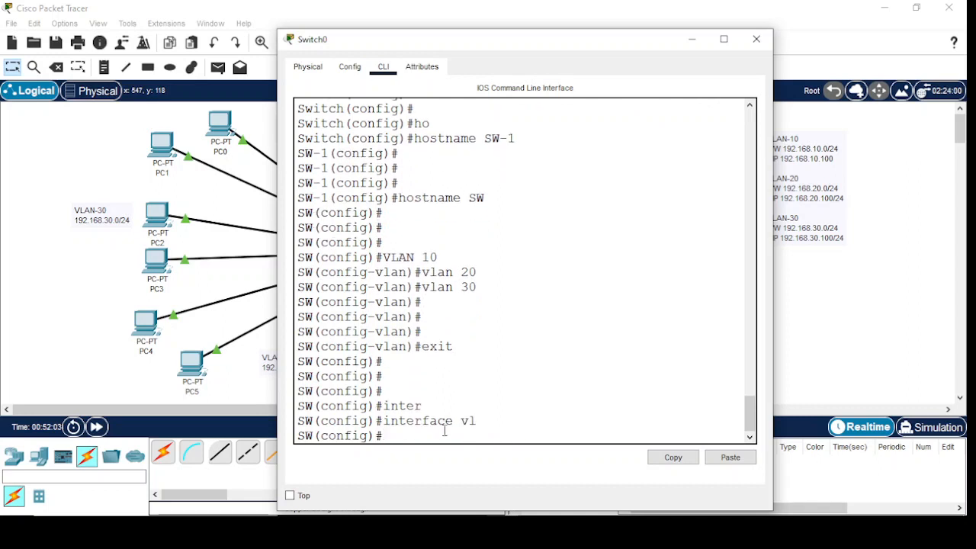
- Try to select FastEthernet 0/1-5 with the interface command, without the range keyword
{"action": "type", "text": "inter"}
{"action": "key", "text": "Tab"}
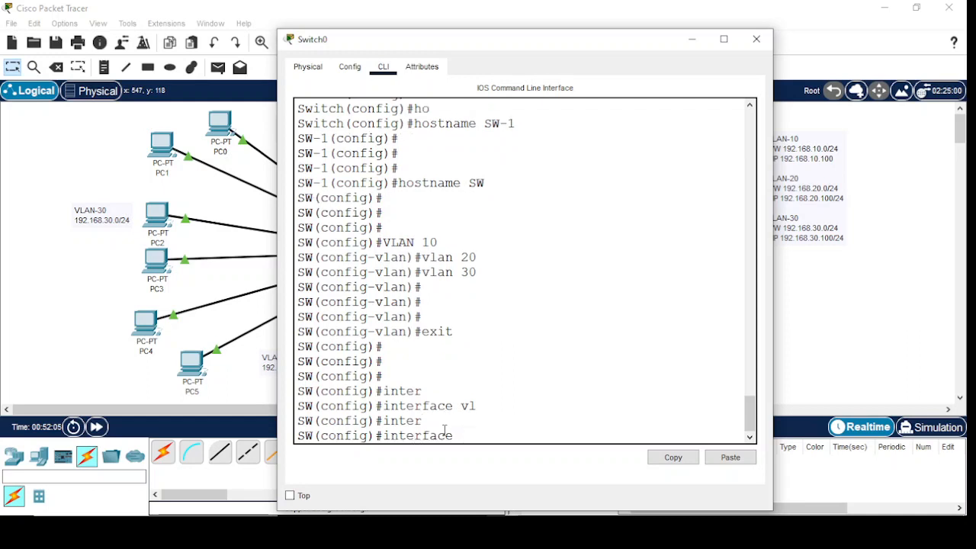
{"action": "type", "text": "f"}
{"action": "key", "text": "Tab"}
{"action": "type", "text": "0"}
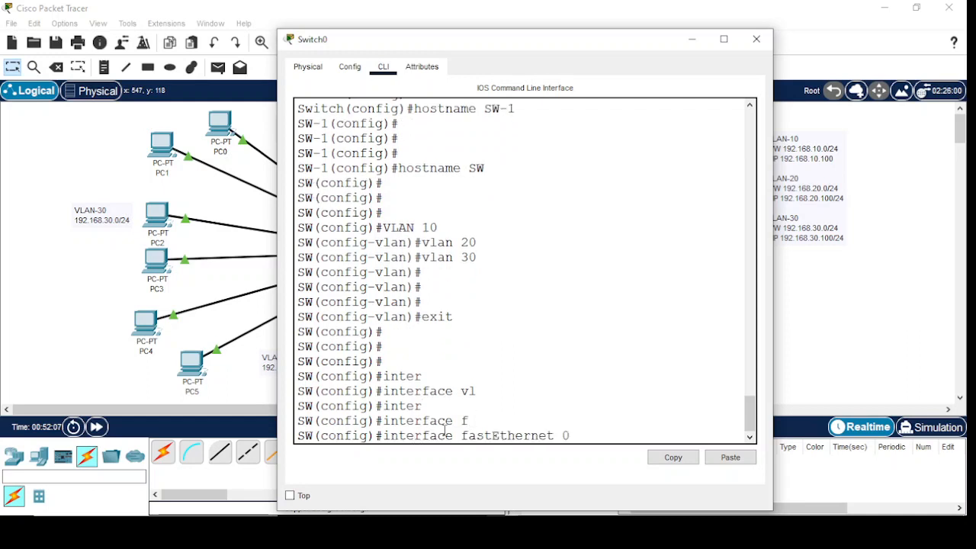
{"action": "type", "text": "/1-5"}
{"action": "key", "text": "Return"}
{"action": "key", "text": "Return"}
{"action": "key", "text": "Return"}
{"action": "key", "text": "Return"}
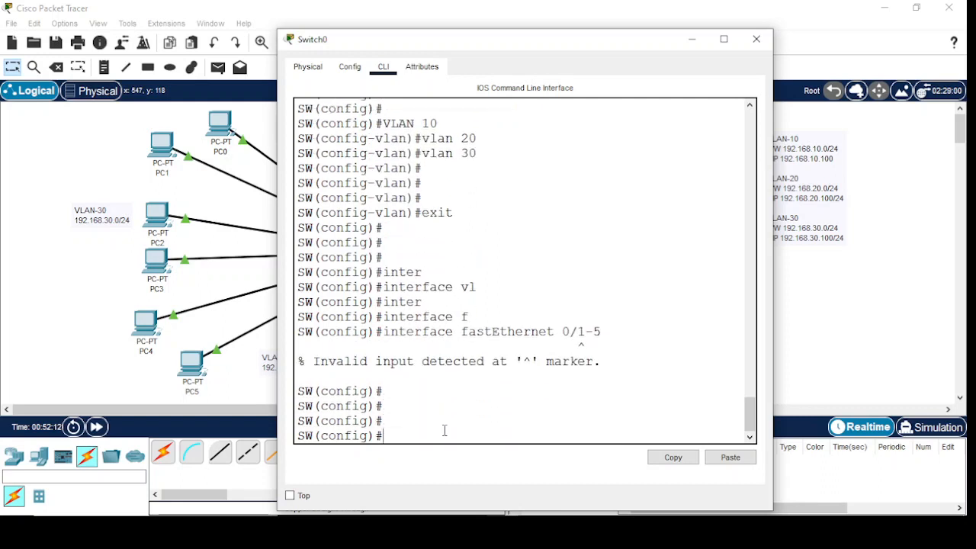
- Select the interface range FastEthernet 0/1-5 and set its switchport mode to access
{"action": "key", "text": "Up"}
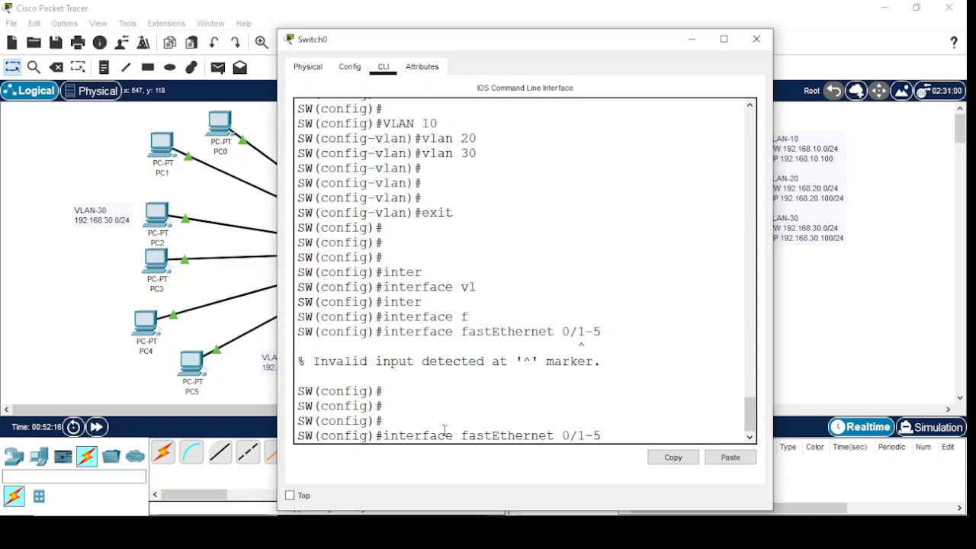
{"action": "type", "text": "r"}
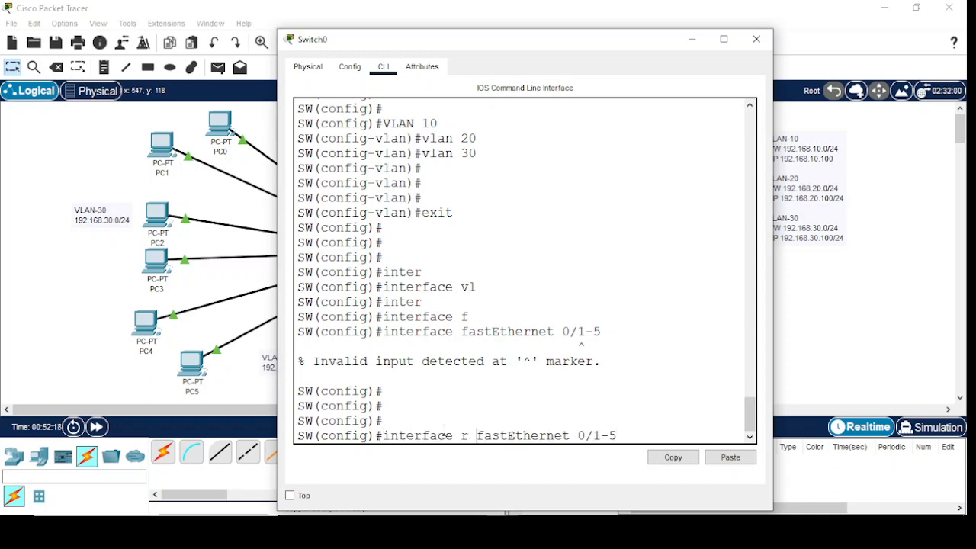
{"action": "key", "text": "Return"}
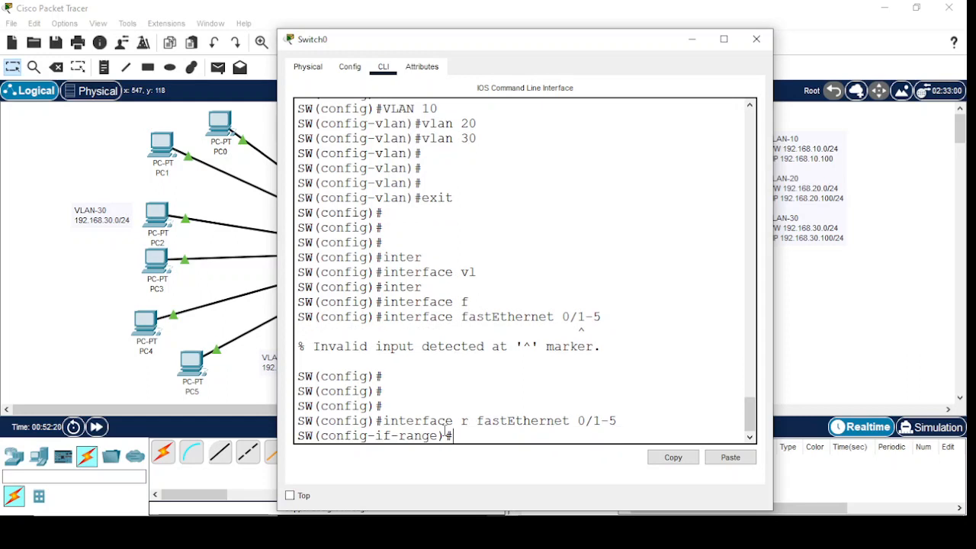
{"action": "type", "text": "s2"}
{"action": "key", "text": "Tab"}
{"action": "key", "text": "BackSpace"}
{"action": "type", "text": "w"}
{"action": "key", "text": "Tab"}
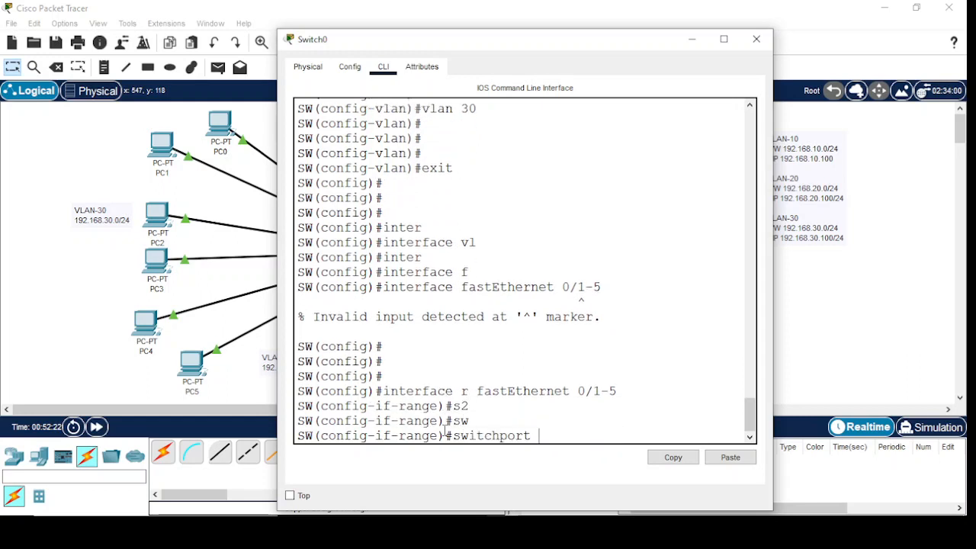
{"action": "type", "text": "mo"}
{"action": "key", "text": "Tab"}
{"action": "type", "text": "ac"}
{"action": "key", "text": "Tab"}
{"action": "key", "text": "Return"}
{"action": "key", "text": "Return"}
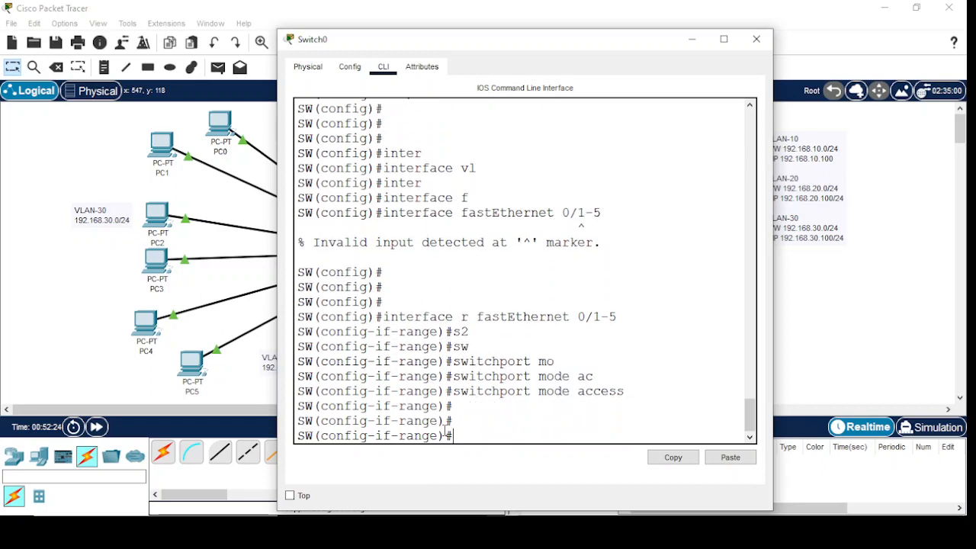
- Assign the FastEthernet 0/1-5 range to access VLAN 10
{"action": "type", "text": "sw"}
{"action": "key", "text": "Tab"}
{"action": "type", "text": "ac"}
{"action": "key", "text": "Tab"}
{"action": "type", "text": "v"}
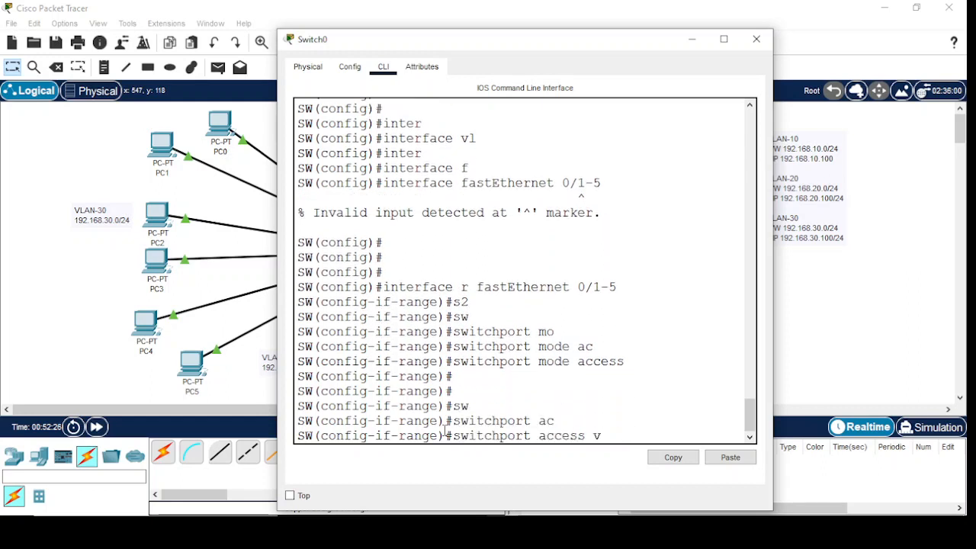
{"action": "key", "text": "Tab"}
{"action": "type", "text": "1"}
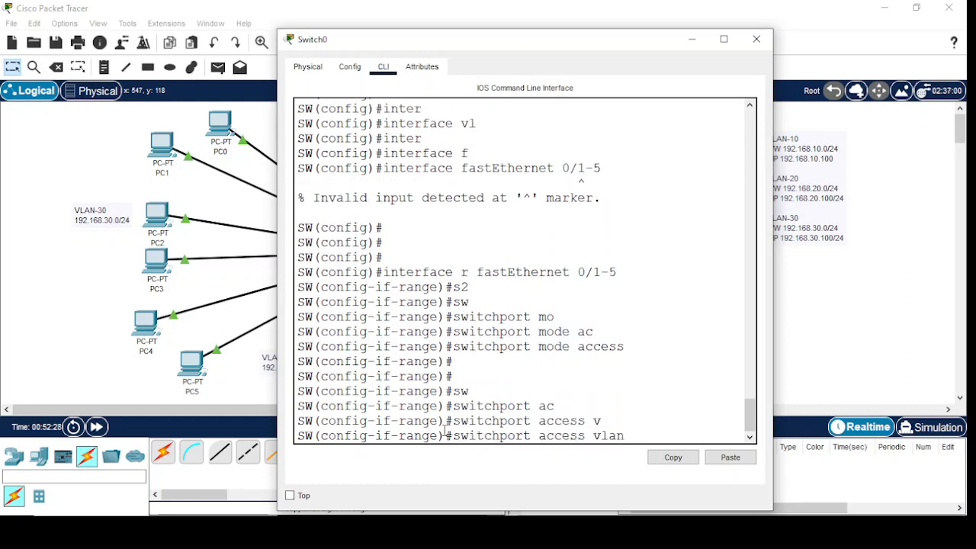
{"action": "type", "text": "0"}
{"action": "key", "text": "Return"}
{"action": "key", "text": "Return"}
{"action": "key", "text": "Return"}
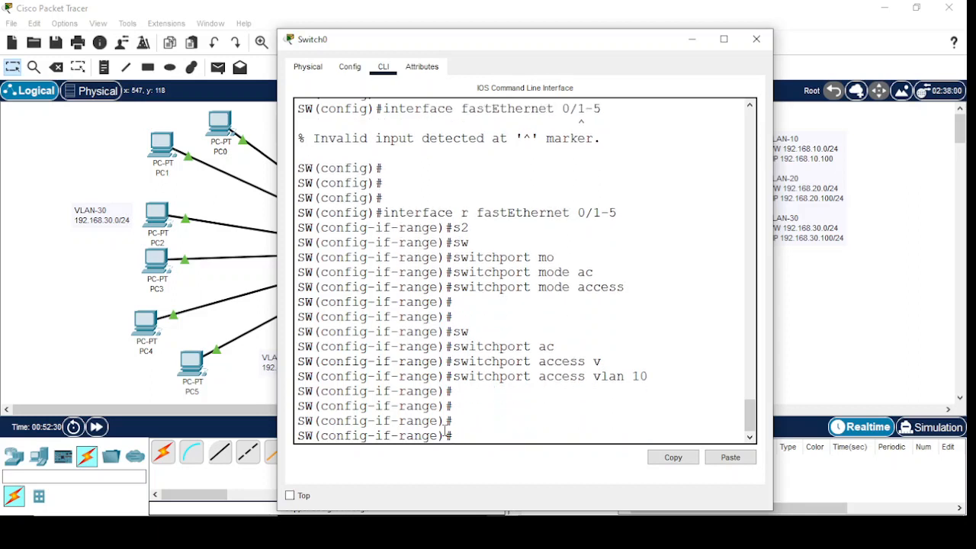
- Return to global configuration mode and begin a new interface command
{"action": "type", "text": "exit"}
{"action": "key", "text": "Return"}
{"action": "key", "text": "Return"}
{"action": "type", "text": "inter"}
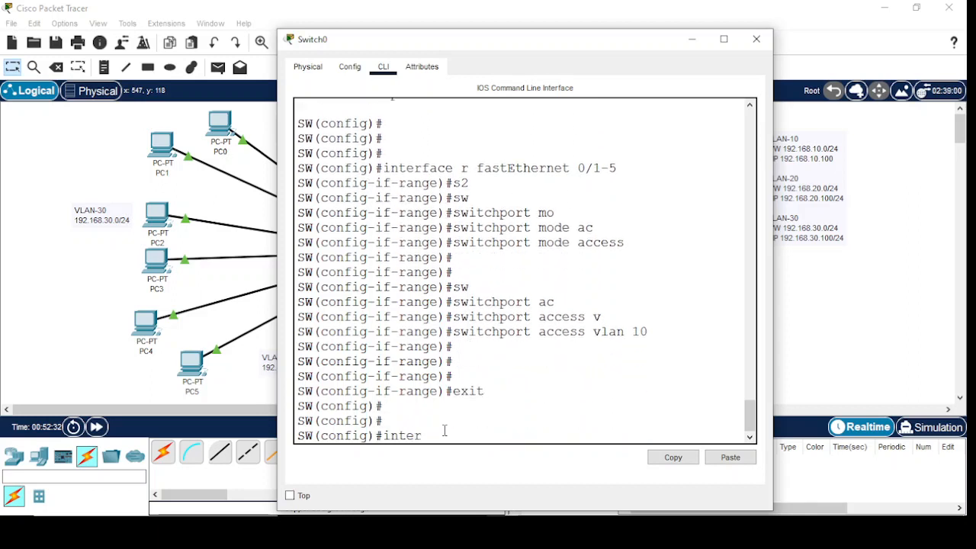
{"action": "key", "text": "Tab"}
{"action": "type", "text": "f"}
{"action": "key", "text": "Tab"}
{"action": "type", "text": "0/"}
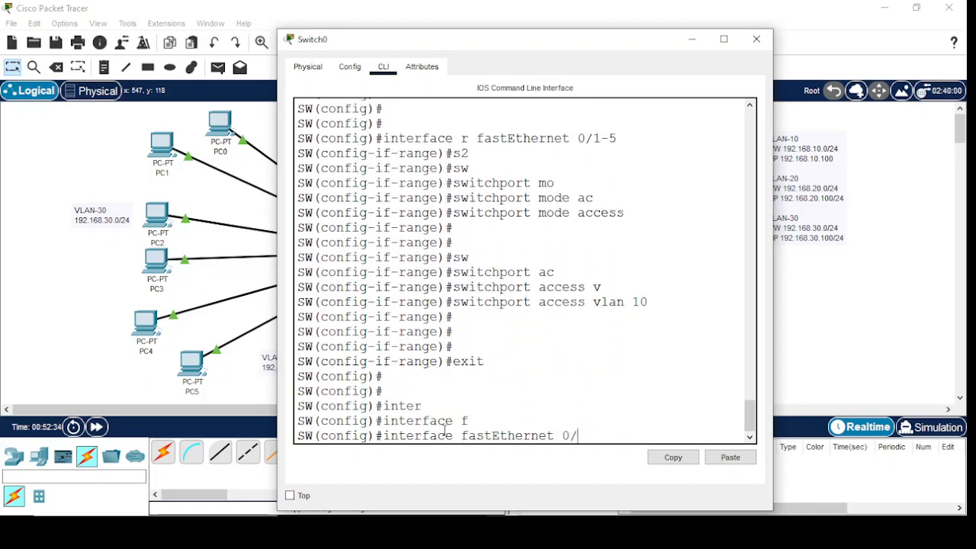
{"action": "type", "text": "6"}
{"action": "key", "text": "BackSpace"}
{"action": "key", "text": "BackSpace"}
{"action": "key", "text": "BackSpace"}
{"action": "key", "text": "BackSpace"}
{"action": "key", "text": "BackSpace"}
{"action": "key", "text": "BackSpace"}
{"action": "key", "text": "BackSpace"}
{"action": "key", "text": "BackSpace"}
{"action": "key", "text": "BackSpace"}
{"action": "key", "text": "BackSpace"}
{"action": "key", "text": "BackSpace"}
{"action": "key", "text": "BackSpace"}
{"action": "key", "text": "BackSpace"}
{"action": "key", "text": "BackSpace"}
{"action": "key", "text": "BackSpace"}
- Select the interface range FastEthernet 0/6-10 for configuration
{"action": "type", "text": "r f"}
{"action": "key", "text": "Tab"}
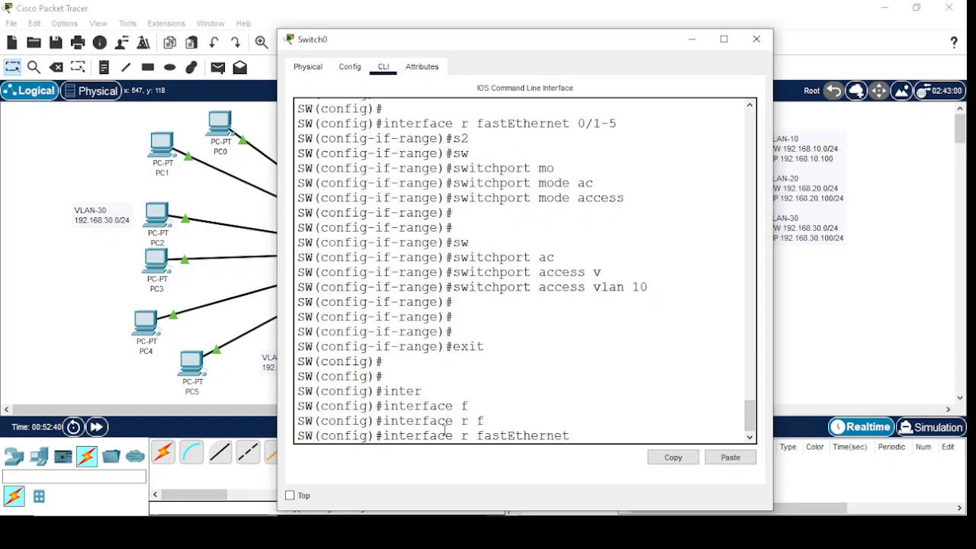
{"action": "type", "text": "0"}
{"action": "key", "text": "Return"}
{"action": "key", "text": "Return"}
{"action": "key", "text": "Return"}
{"action": "key", "text": "Return"}
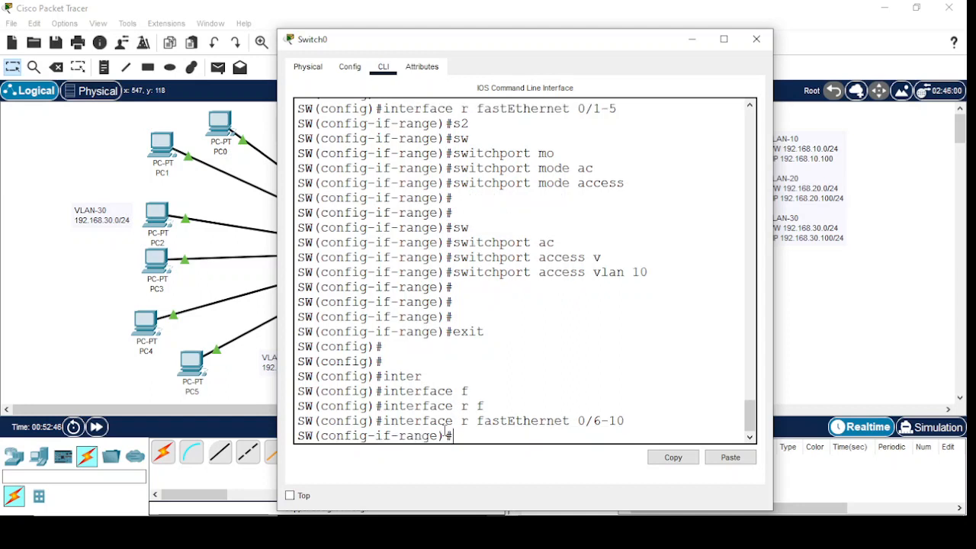
- Set the switchport mode of FastEthernet 0/6-10 to access
{"action": "type", "text": "sw"}
{"action": "key", "text": "Tab"}
{"action": "type", "text": "mo"}
{"action": "key", "text": "Tab"}
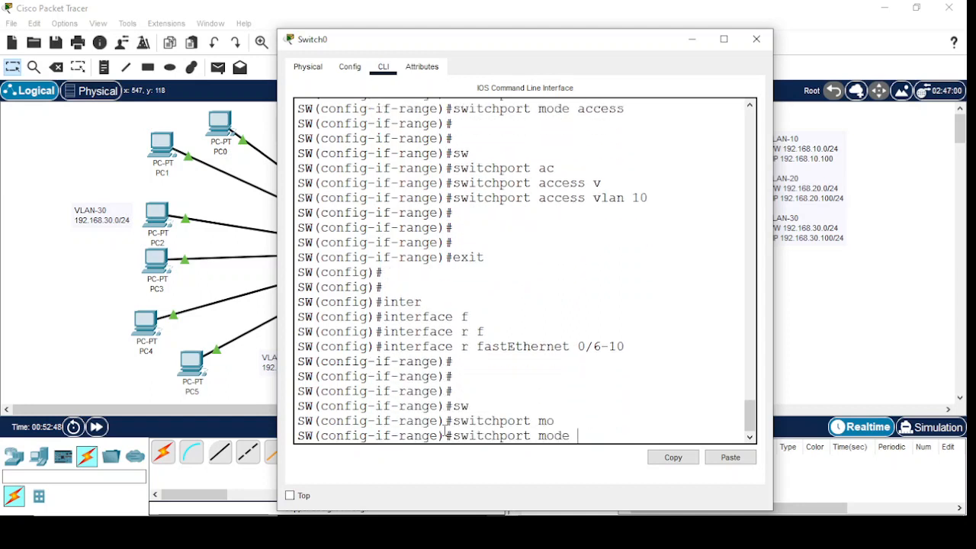
{"action": "type", "text": "ac"}
{"action": "key", "text": "Tab"}
{"action": "key", "text": "Return"}
- Assign the FastEthernet 0/6-10 range to access VLAN 30
{"action": "type", "text": "sw"}
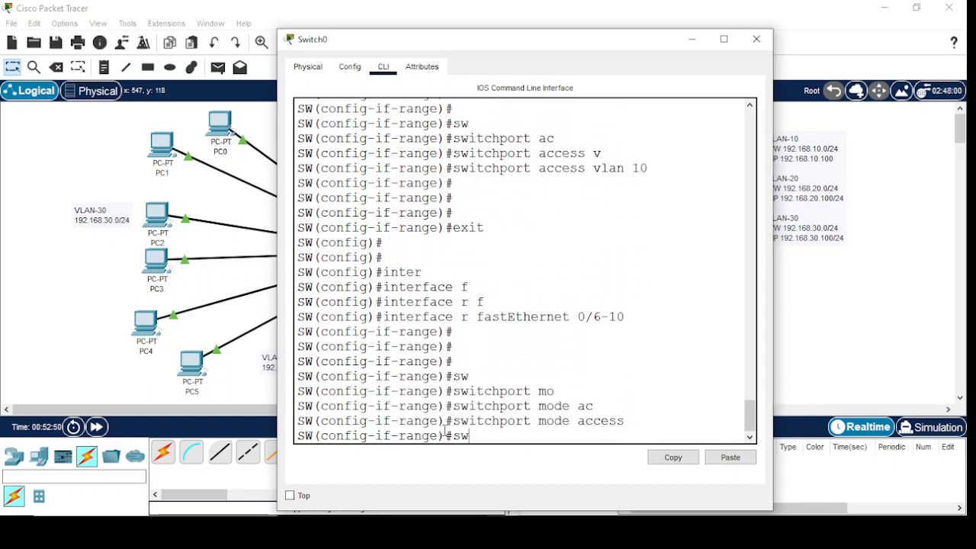
{"action": "key", "text": "Tab"}
{"action": "type", "text": "ac"}
{"action": "key", "text": "Tab"}
{"action": "type", "text": "vl"}
{"action": "key", "text": "Tab"}
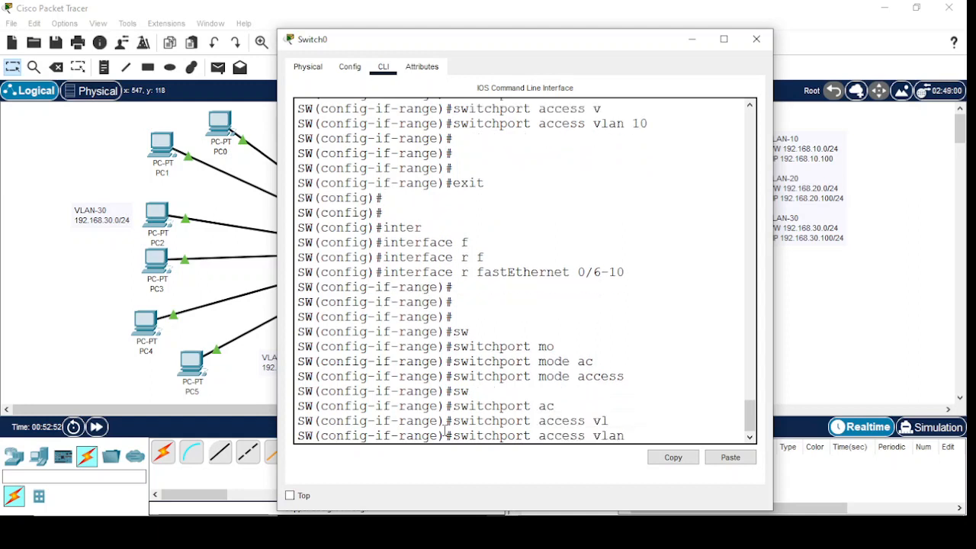
{"action": "type", "text": "30"}
{"action": "key", "text": "Return"}
{"action": "key", "text": "Return"}
{"action": "key", "text": "Return"}
- Return to global configuration mode and select the interface range FastEthernet 0/11-15 for configuration
{"action": "type", "text": "exit"}
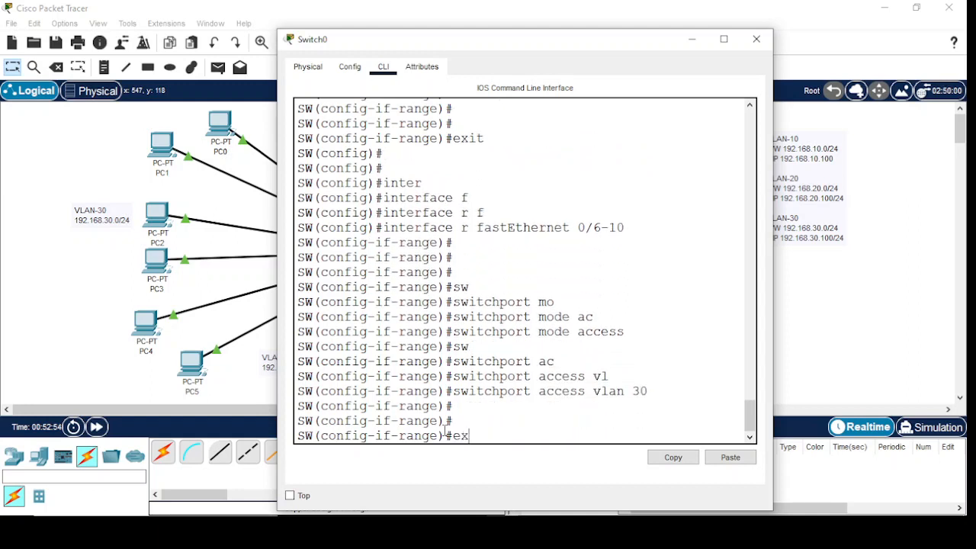
{"action": "key", "text": "Return"}
{"action": "type", "text": "inter"}
{"action": "key", "text": "Tab"}
{"action": "type", "text": "f"}
{"action": "key", "text": "Tab"}
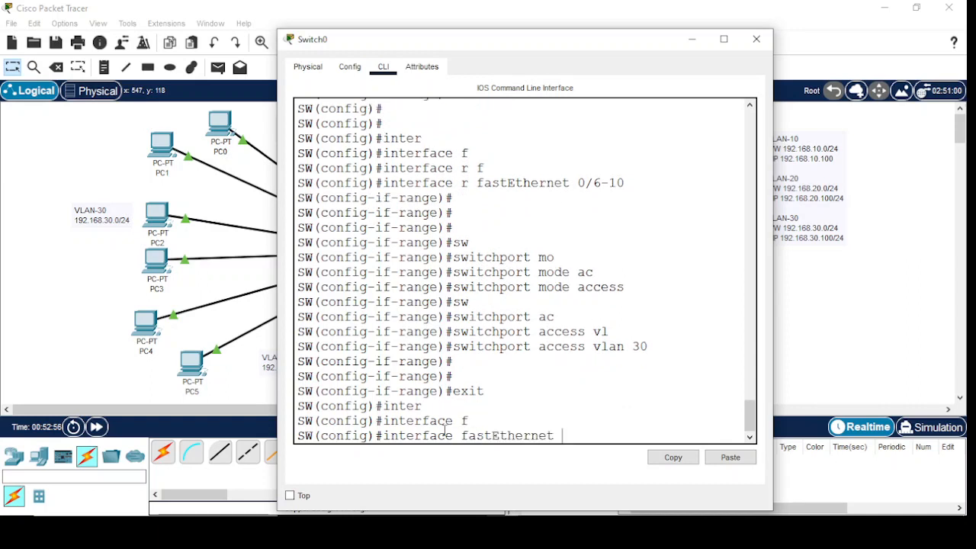
{"action": "key", "text": "BackSpace"}
{"action": "key", "text": "BackSpace"}
{"action": "key", "text": "BackSpace"}
{"action": "key", "text": "BackSpace"}
{"action": "key", "text": "BackSpace"}
{"action": "key", "text": "BackSpace"}
{"action": "key", "text": "BackSpace"}
{"action": "key", "text": "BackSpace"}
{"action": "key", "text": "BackSpace"}
{"action": "key", "text": "BackSpace"}
{"action": "key", "text": "BackSpace"}
{"action": "key", "text": "BackSpace"}
{"action": "key", "text": "BackSpace"}
{"action": "type", "text": "r"}
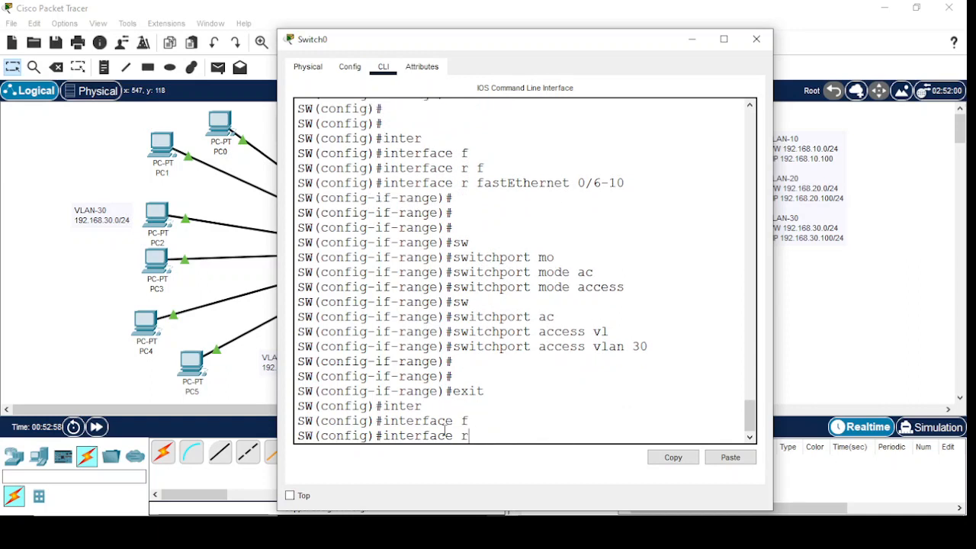
{"action": "type", "text": " f 0/11-15"}
{"action": "key", "text": "Return"}
{"action": "key", "text": "Return"}
{"action": "key", "text": "Return"}
{"action": "key", "text": "Return"}
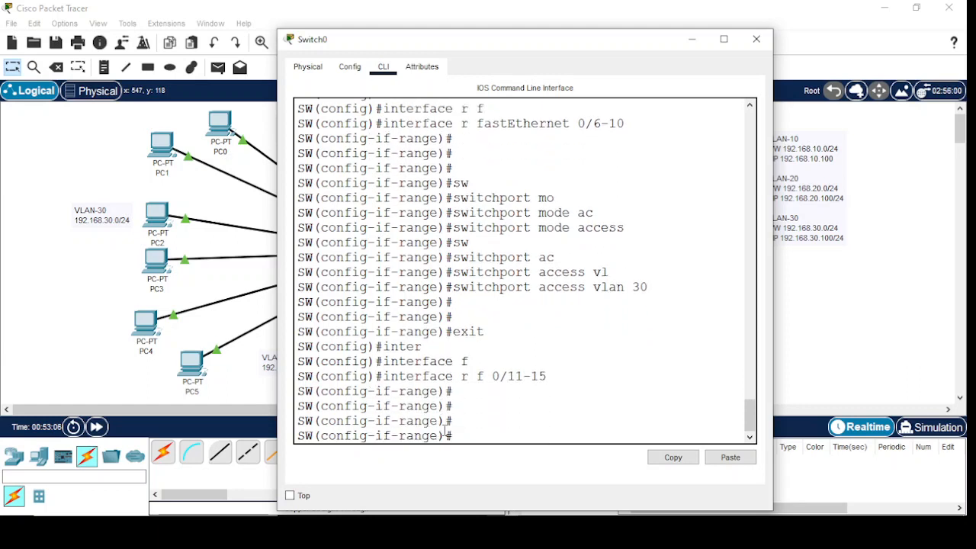
- Set the switchport mode of FastEthernet 0/11-15 to access
{"action": "type", "text": "sw"}
{"action": "key", "text": "Tab"}
{"action": "type", "text": "mo"}
{"action": "key", "text": "Tab"}
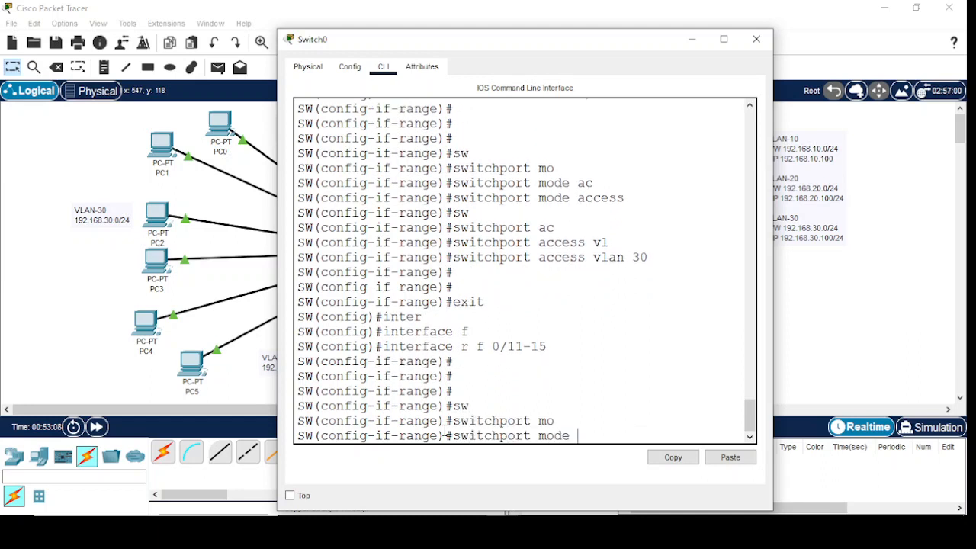
{"action": "type", "text": "ac"}
{"action": "key", "text": "Tab"}
{"action": "key", "text": "Return"}
- Assign the FastEthernet 0/11-15 range to access VLAN 20 and return to global configuration mode
{"action": "type", "text": "s"}
{"action": "key", "text": "Tab"}
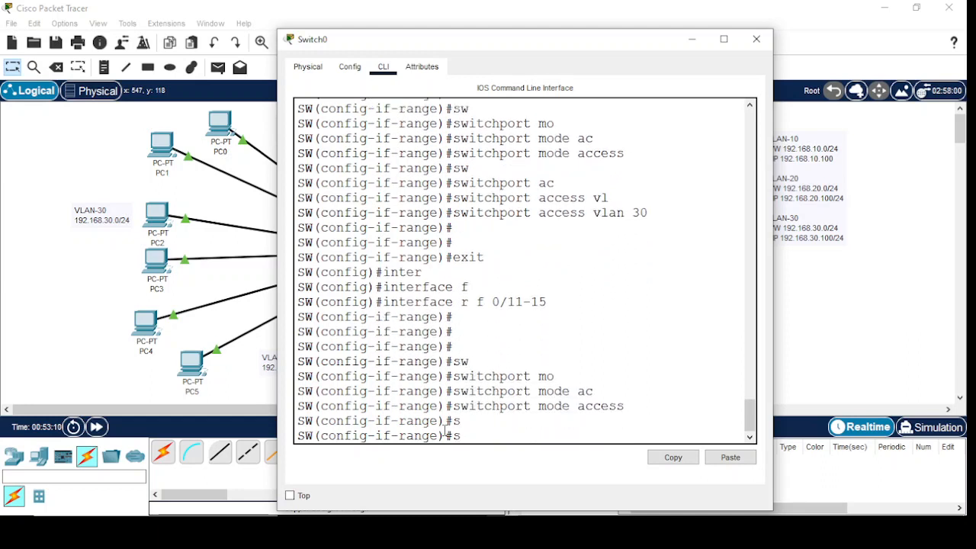
{"action": "type", "text": "w"}
{"action": "key", "text": "Tab"}
{"action": "type", "text": "ac"}
{"action": "key", "text": "Tab"}
{"action": "type", "text": "vl"}
{"action": "key", "text": "Tab"}
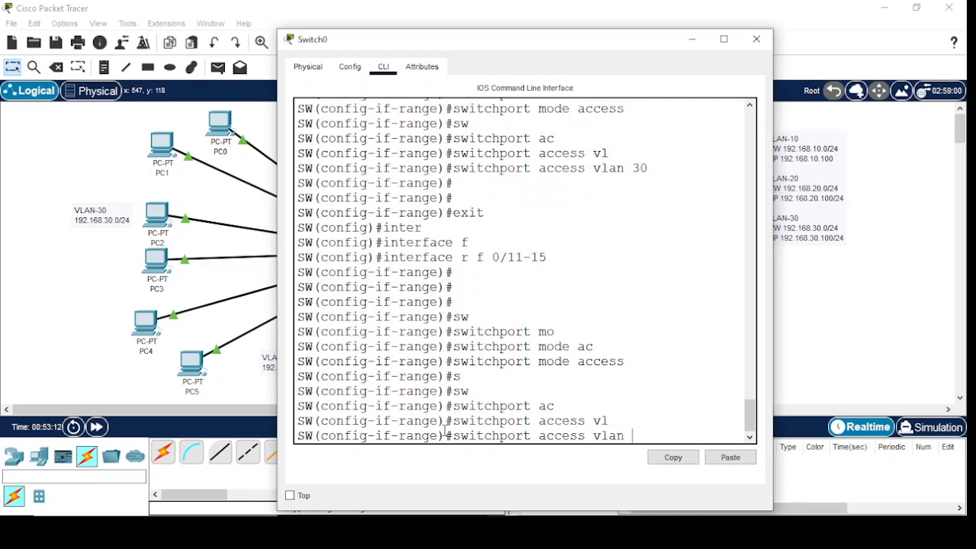
{"action": "type", "text": "20"}
{"action": "key", "text": "Return"}
{"action": "key", "text": "Return"}
{"action": "key", "text": "Return"}
{"action": "key", "text": "Return"}
{"action": "type", "text": "e)#e"}
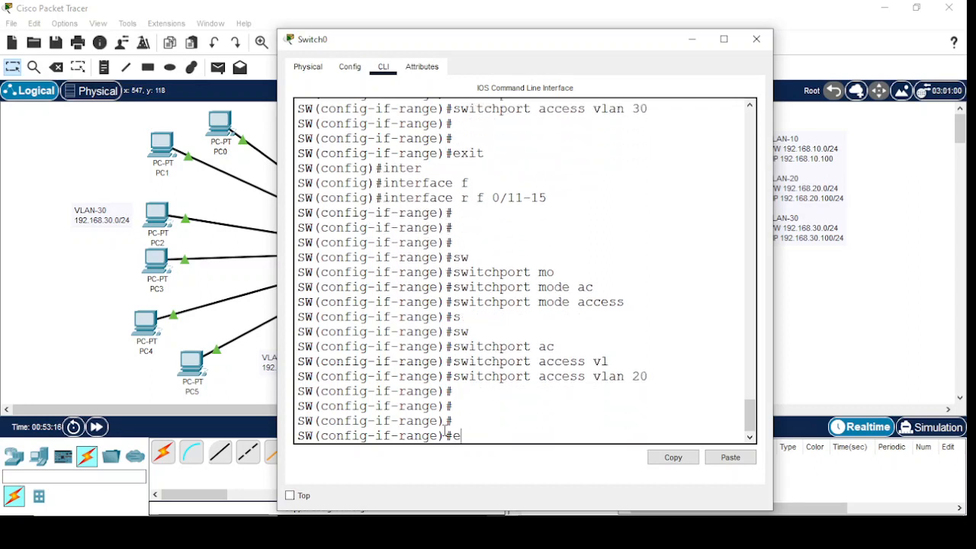
{"action": "type", "text": "xit"}
{"action": "key", "text": "Return"}
{"action": "key", "text": "Return"}
{"action": "key", "text": "Return"}
{"action": "key", "text": "Return"}
{"action": "key", "text": "Return"}
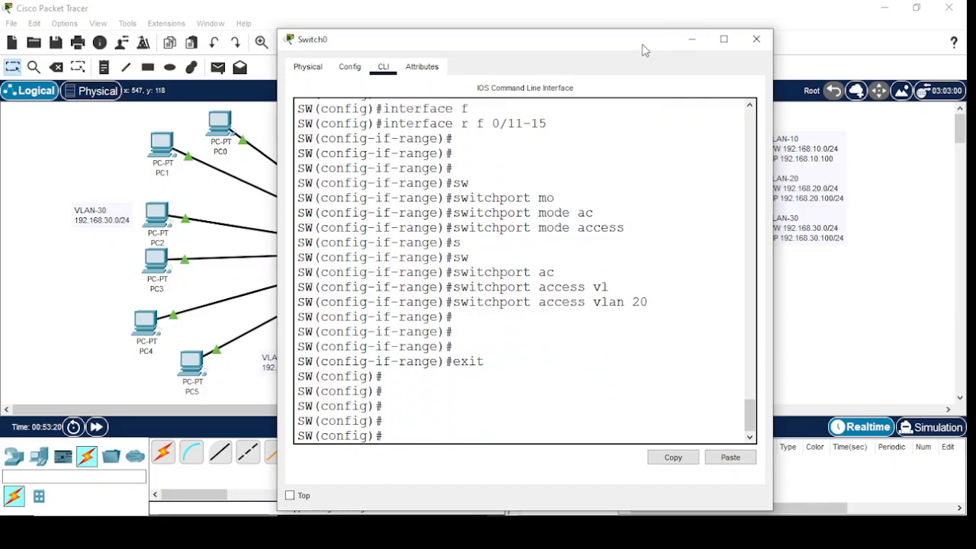
- Check the router links in the topology and select Switch0's interface range FastEthernet 0/22-24 for configuration
{"action": "left_click_drag", "start_coordinate": [644, 51], "coordinate": [599, 248]}
{"action": "left_click", "coordinate": [647, 237]}
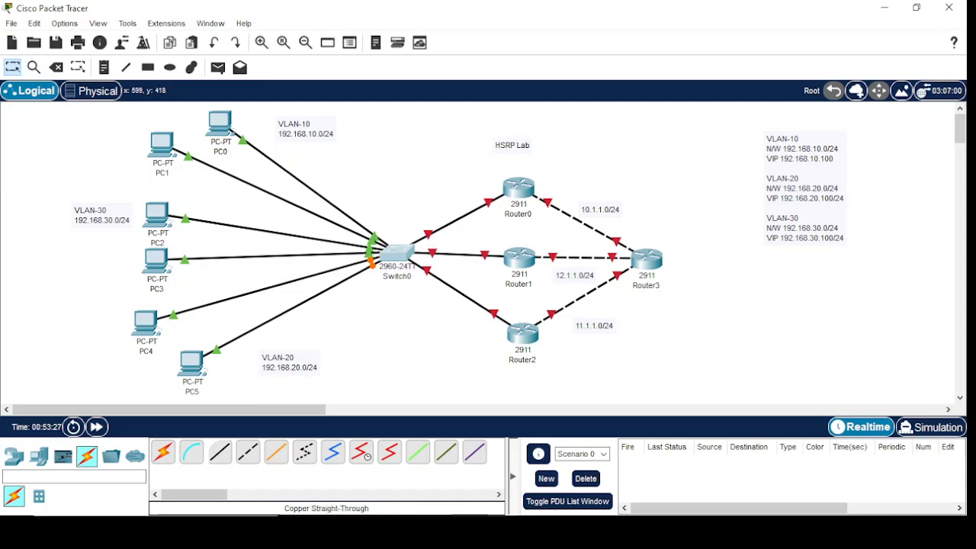
{"action": "mouse_move", "coordinate": [503, 534]}
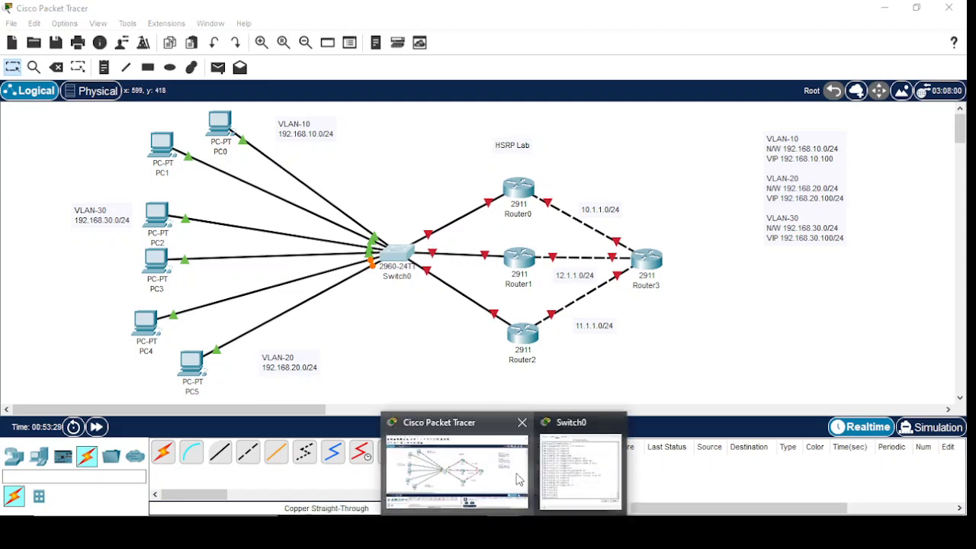
{"action": "left_click", "coordinate": [582, 489]}
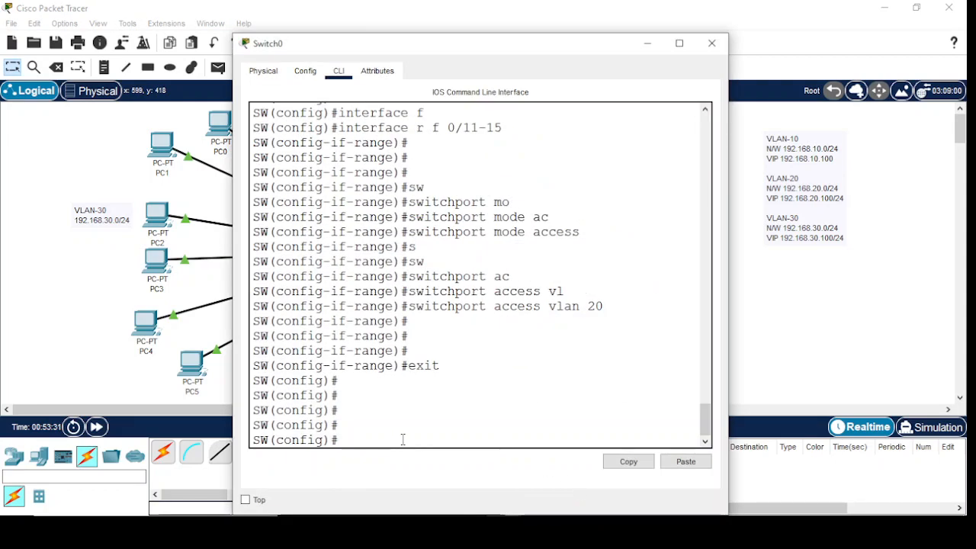
{"action": "type", "text": "int"}
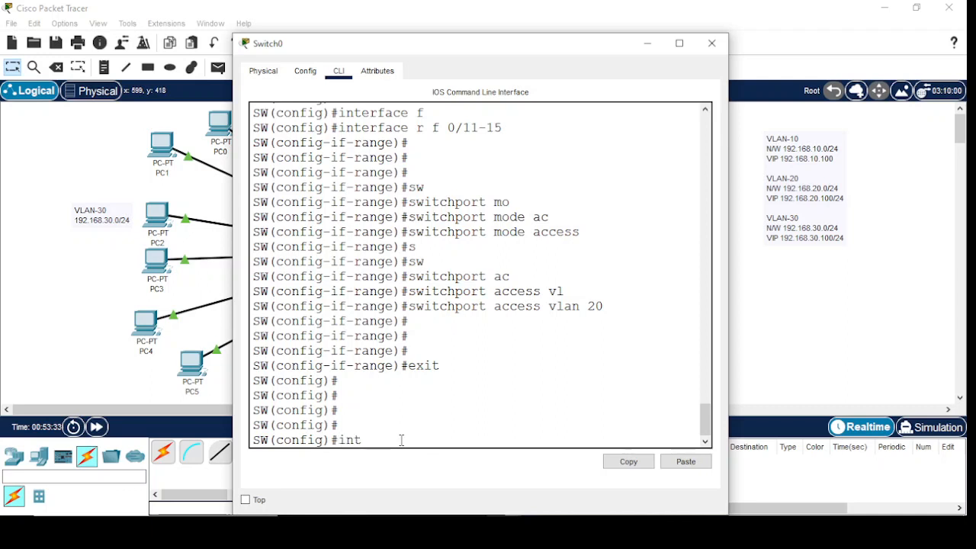
{"action": "type", "text": "er"}
{"action": "key", "text": "Tab"}
{"action": "type", "text": "f"}
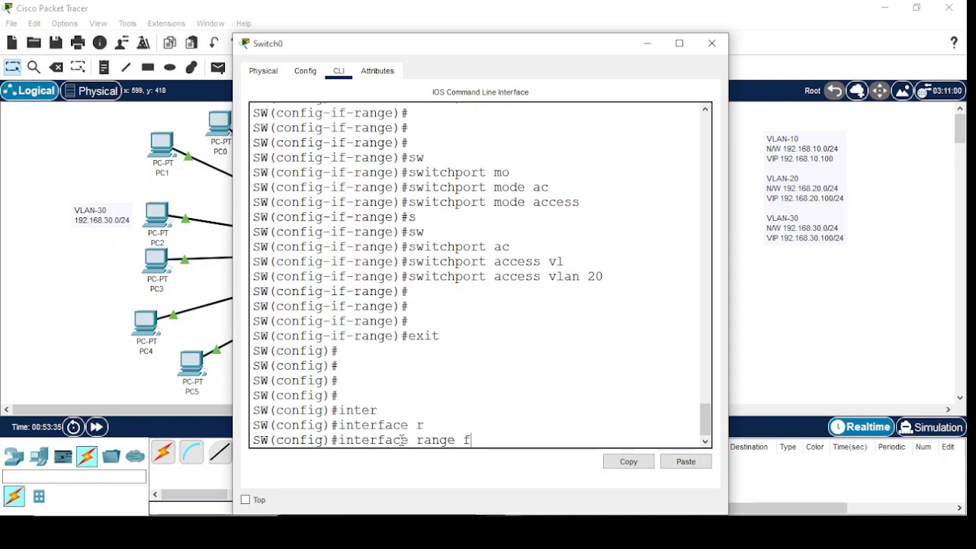
{"action": "key", "text": "Tab"}
{"action": "type", "text": "0"}
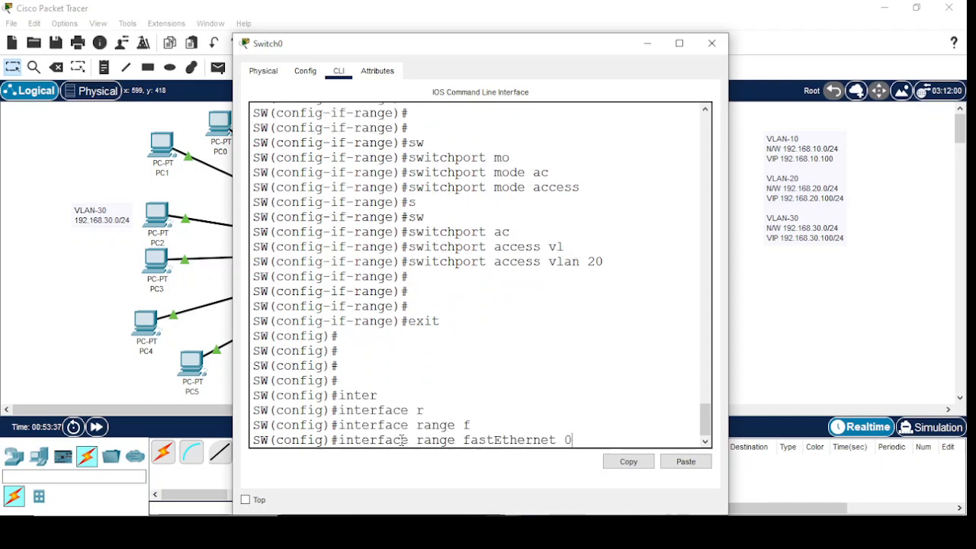
{"action": "type", "text": "/22"}
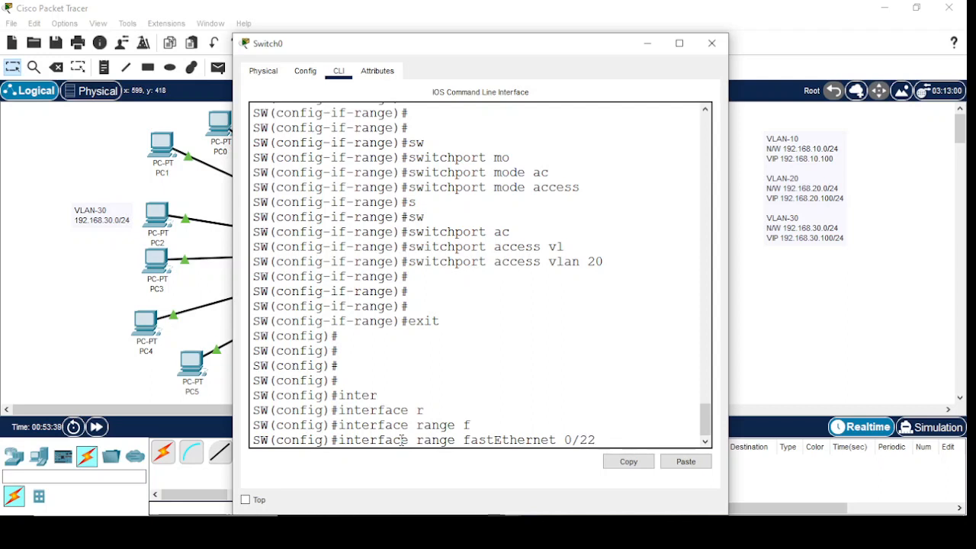
{"action": "type", "text": "-24"}
{"action": "key", "text": "Return"}
{"action": "key", "text": "Return"}
{"action": "key", "text": "Return"}
- Set the switchport mode of FastEthernet 0/22-24 to trunk and return to global configuration mode
{"action": "type", "text": "sw"}
{"action": "key", "text": "Tab"}
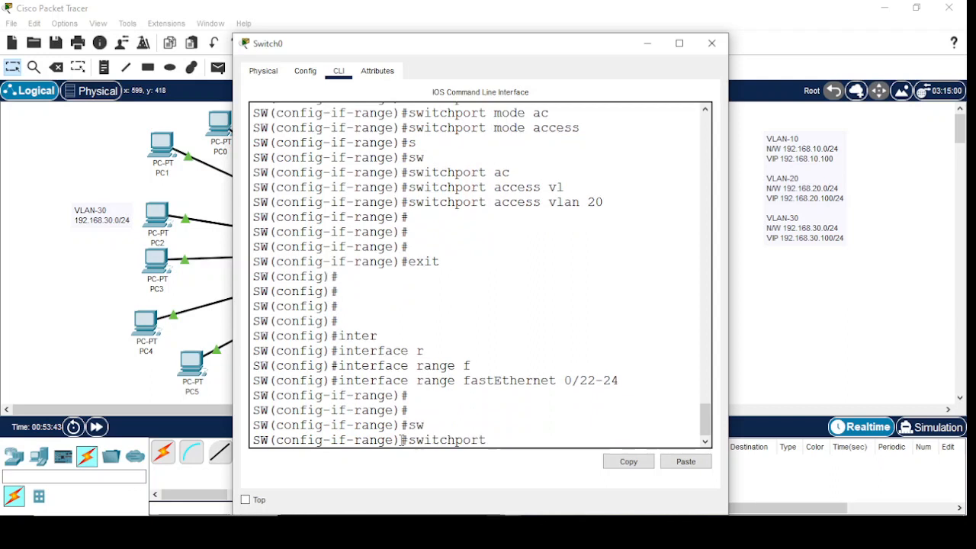
{"action": "type", "text": "mo"}
{"action": "key", "text": "Tab"}
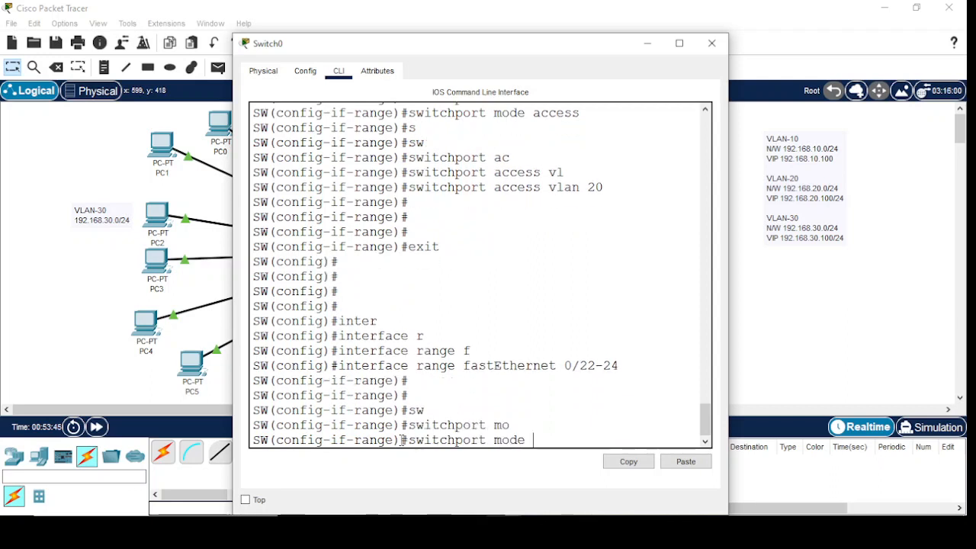
{"action": "type", "text": "tr"}
{"action": "key", "text": "Tab"}
{"action": "key", "text": "Return"}
{"action": "key", "text": "Return"}
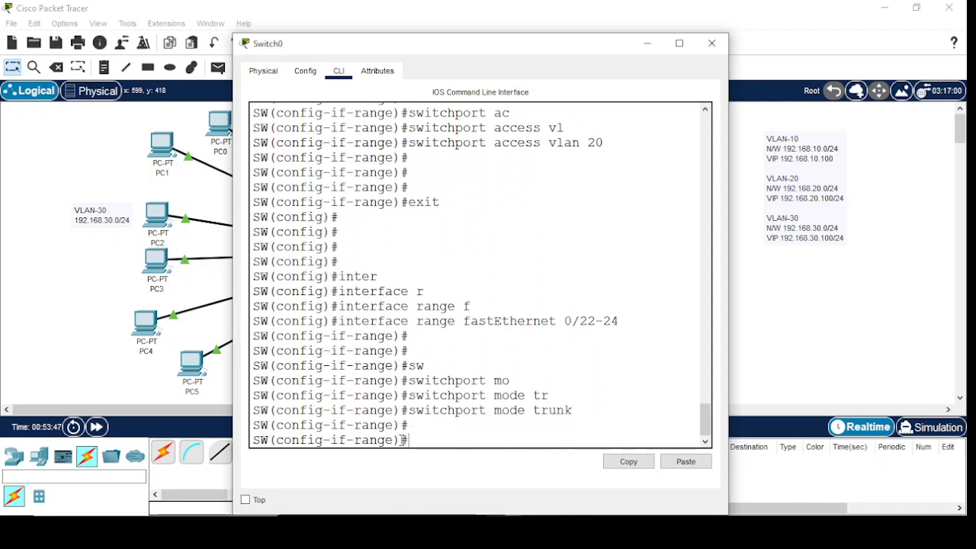
{"action": "key", "text": "Return"}
{"action": "key", "text": "Return"}
{"action": "type", "text": "exit"}
{"action": "key", "text": "Return"}
{"action": "key", "text": "Return"}
{"action": "key", "text": "Return"}
{"action": "key", "text": "Return"}
{"action": "key", "text": "Return"}
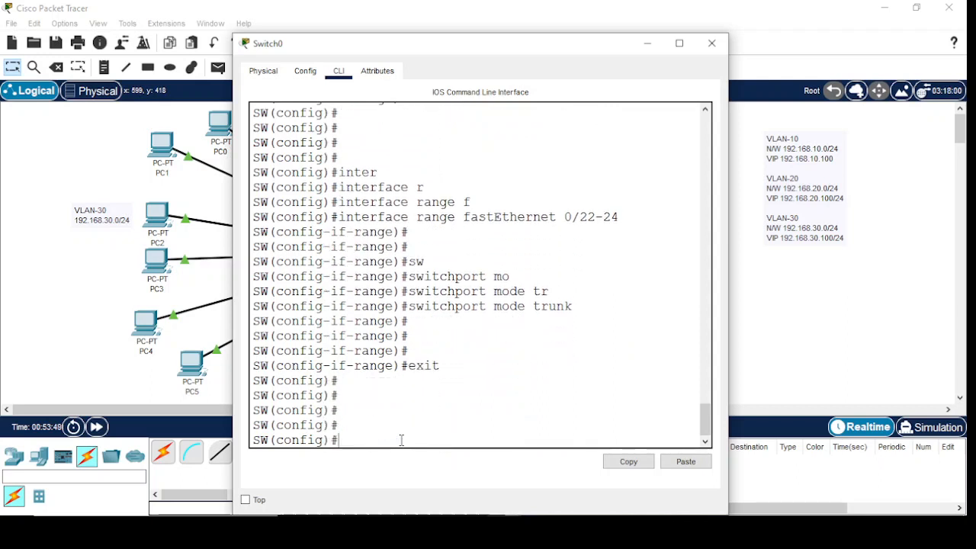
- Save Switch0's running configuration from global configuration mode using do wr, and put its window away
{"action": "type", "text": "wr mem"}
{"action": "key", "text": "Return"}
{"action": "type", "text": "do wr"}
{"action": "key", "text": "Return"}
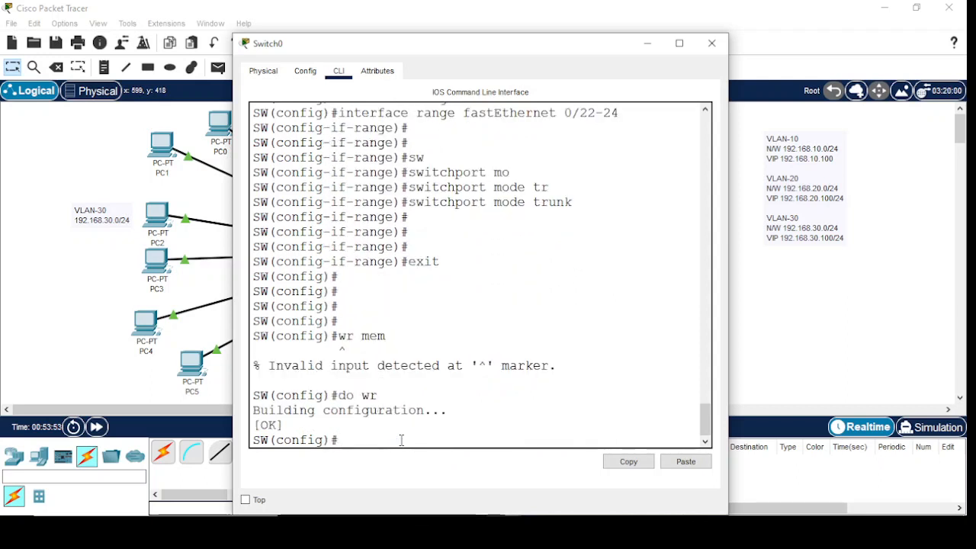
{"action": "left_click", "coordinate": [645, 44]}
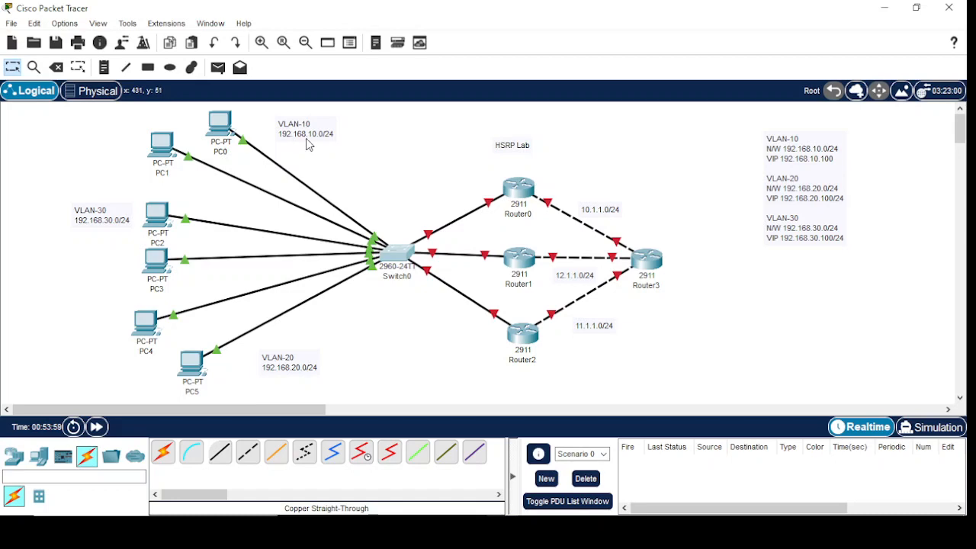
- Give PC0 the static IPv4 address 192.168.10.10, subnet mask 255.255.255.0 and default gateway 192.168.10.100
{"action": "left_click", "coordinate": [221, 130]}
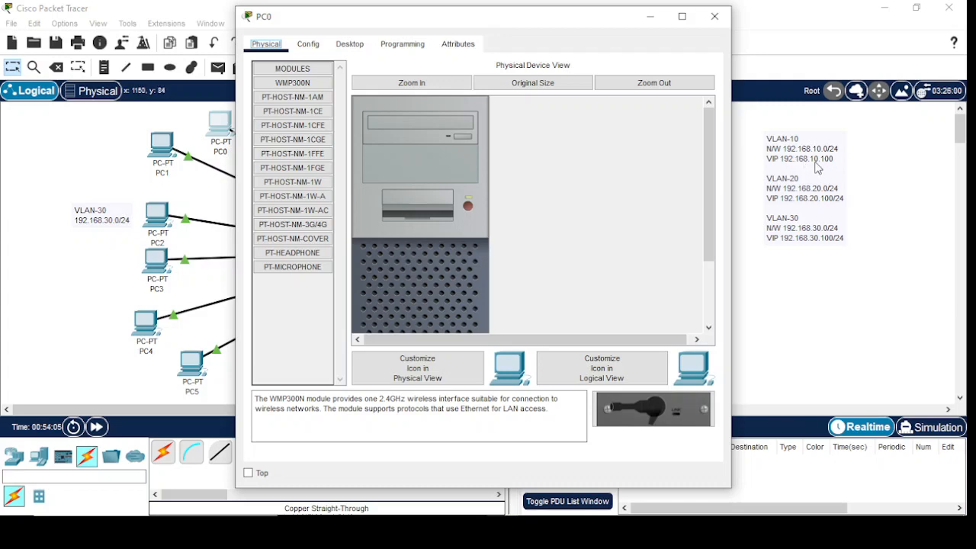
{"action": "left_click", "coordinate": [348, 43]}
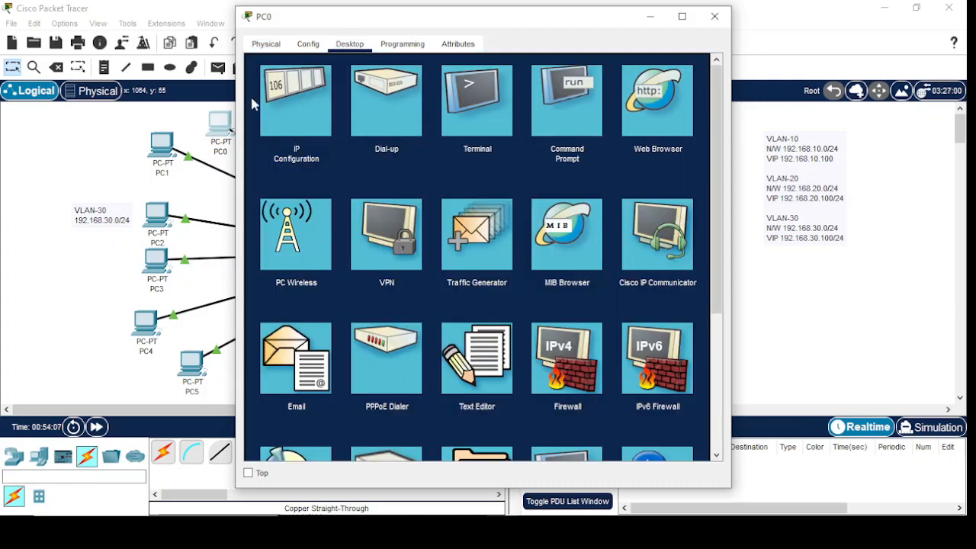
{"action": "left_click", "coordinate": [300, 107]}
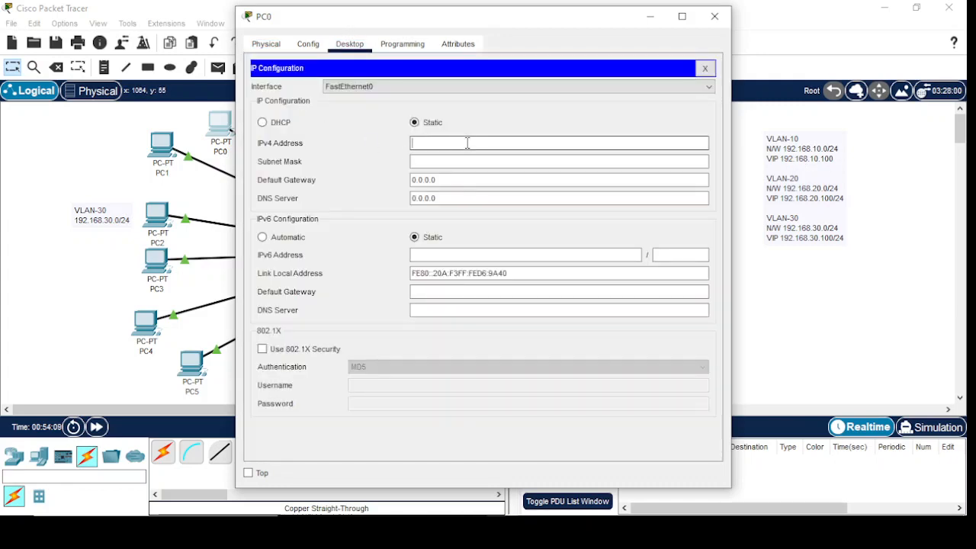
{"action": "type", "text": "192.168."}
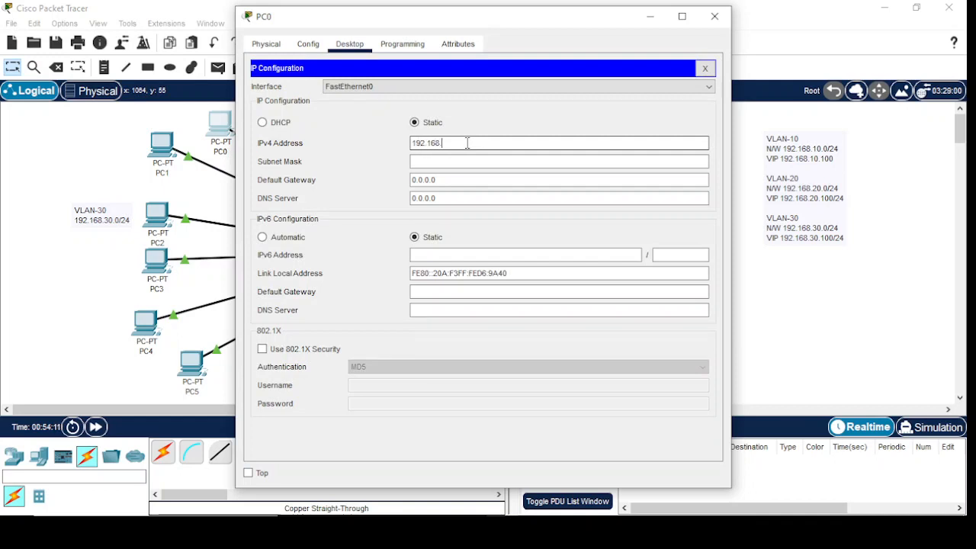
{"action": "type", "text": "10.10"}
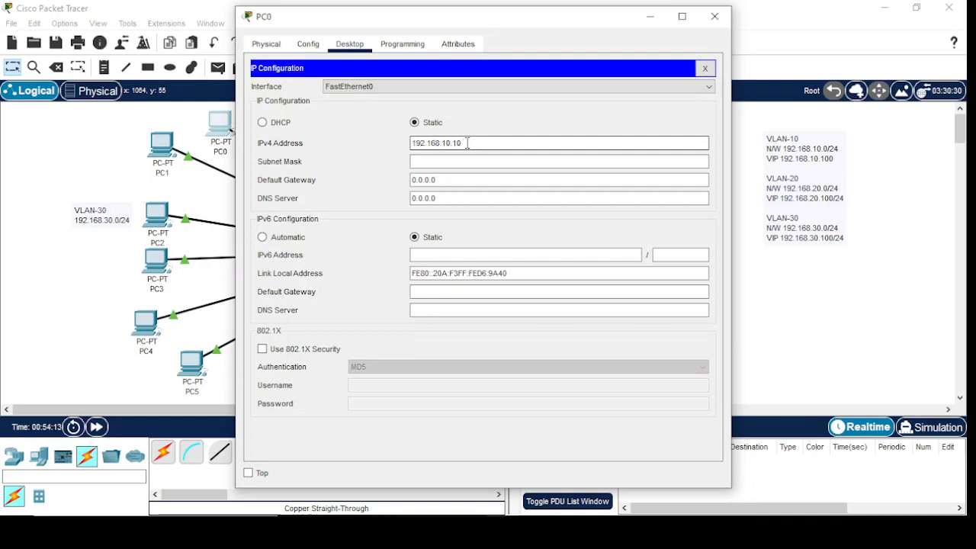
{"action": "key", "text": "Tab"}
{"action": "key", "text": "Tab"}
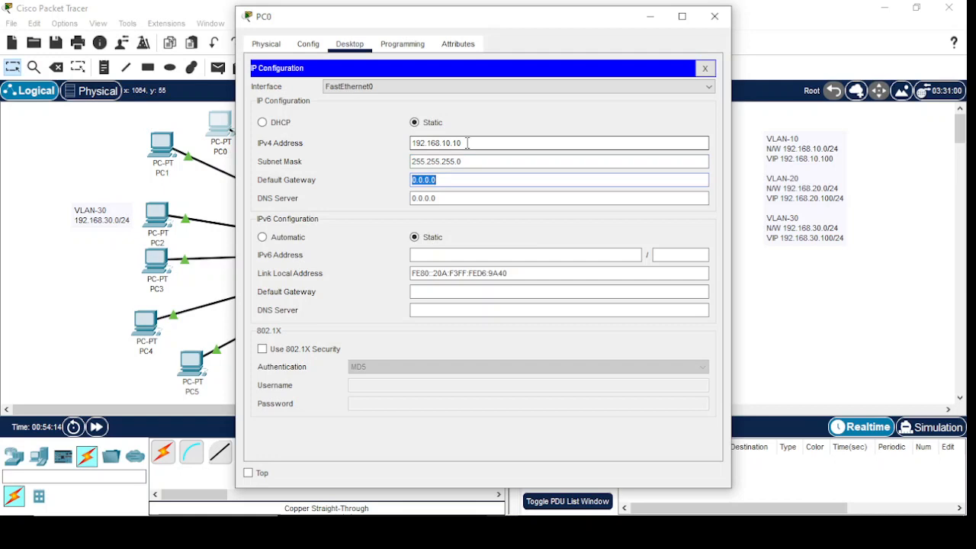
{"action": "type", "text": "192.168.1"}
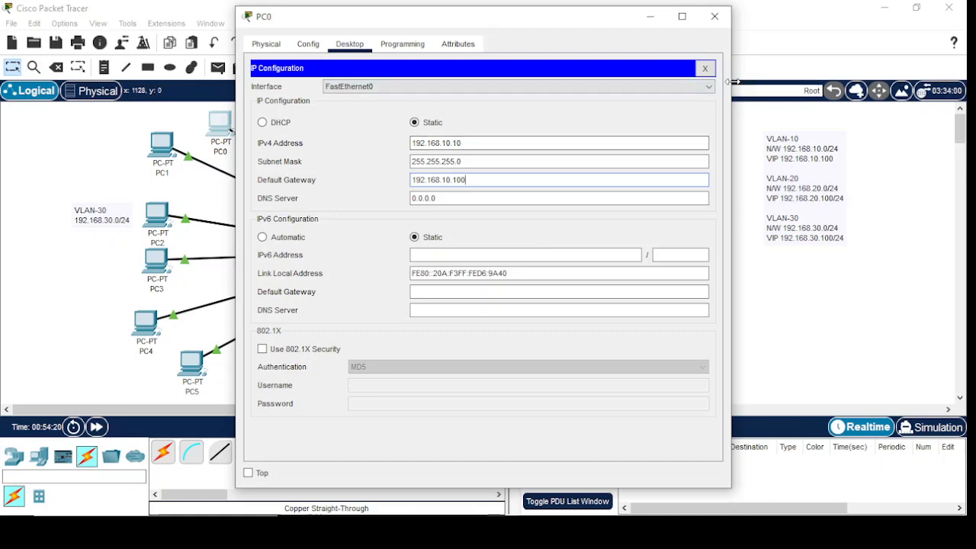
{"action": "left_click", "coordinate": [715, 16]}
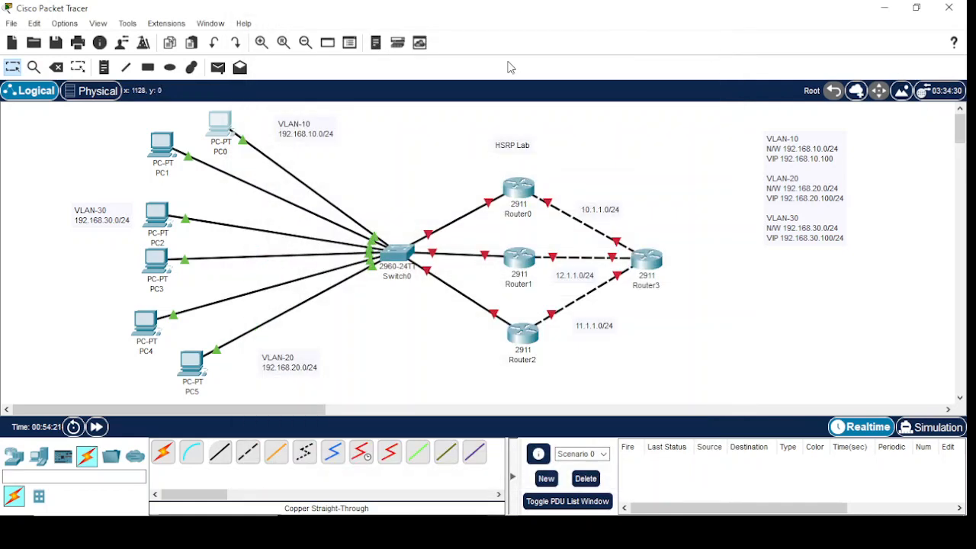
- Give PC1 the static IPv4 address 192.168.10.11, subnet mask 255.255.255.0 and default gateway 192.168.10.100
{"action": "left_click", "coordinate": [163, 145]}
{"action": "left_click", "coordinate": [352, 44]}
{"action": "left_click", "coordinate": [320, 94]}
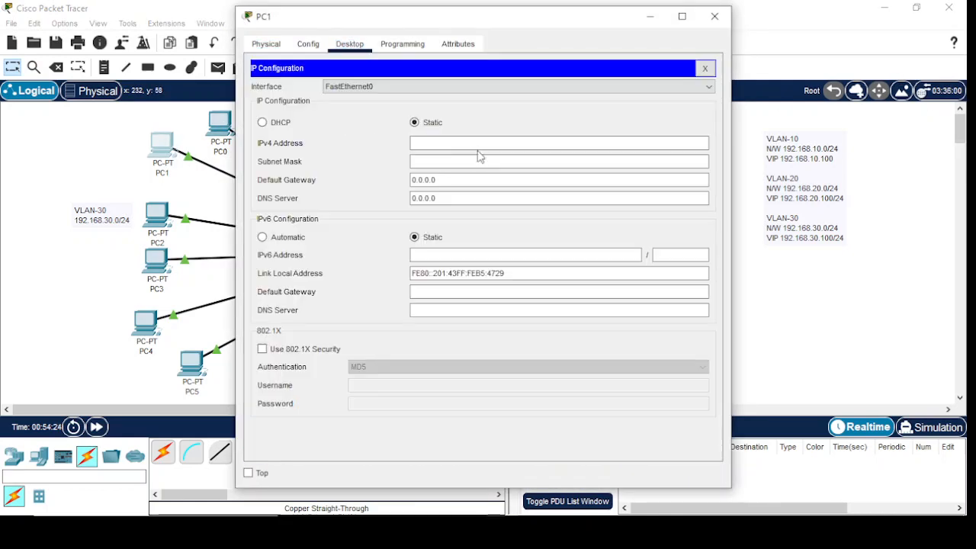
{"action": "left_click", "coordinate": [494, 142]}
{"action": "type", "text": "192."}
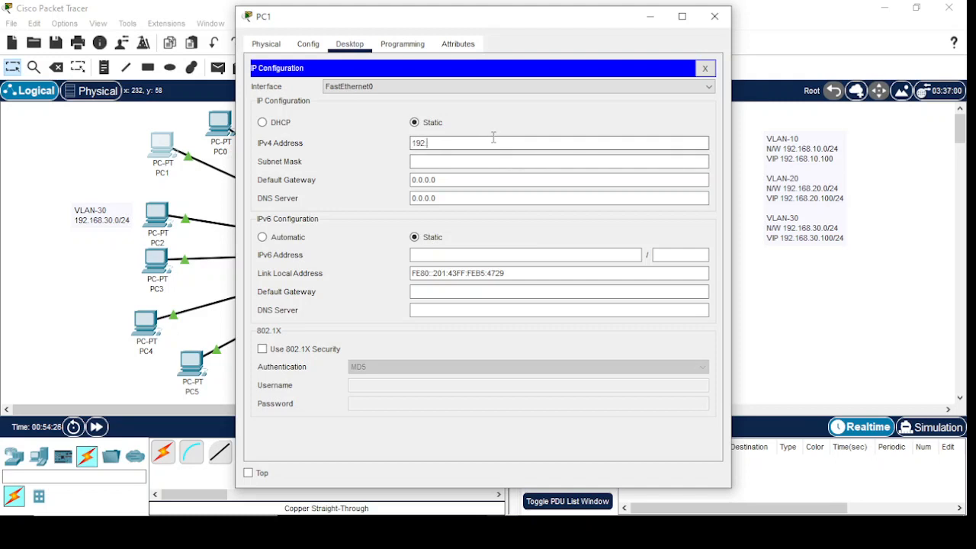
{"action": "type", "text": "168."}
{"action": "key", "text": "Tab"}
{"action": "key", "text": "Tab"}
{"action": "type", "text": "192.168"}
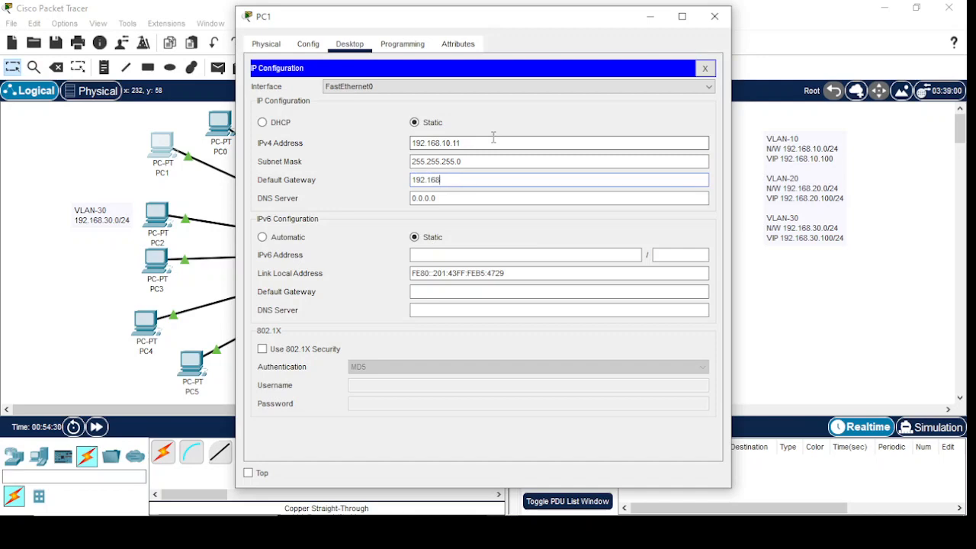
{"action": "type", "text": ".10.100"}
{"action": "left_click", "coordinate": [714, 16]}
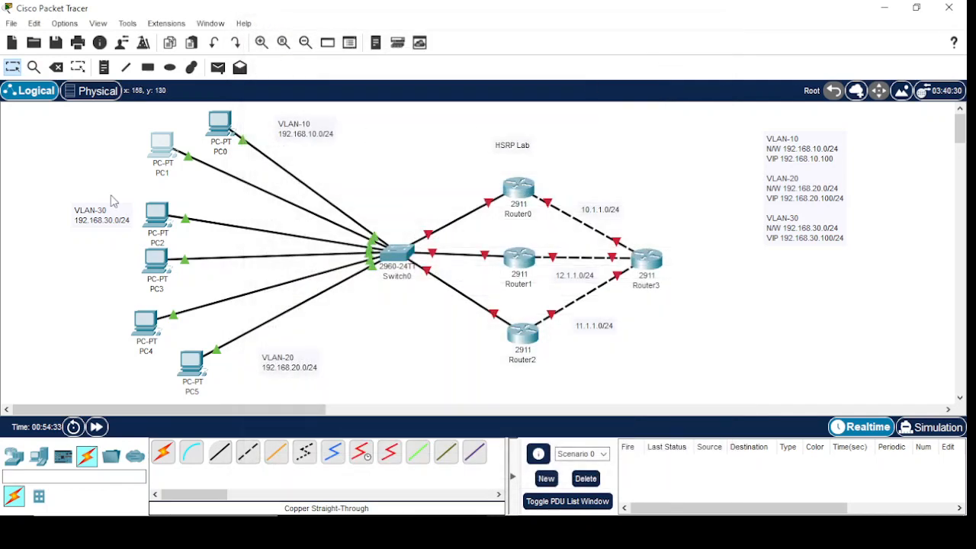
- Give PC2 the static IPv4 address 192.168.30.10, subnet mask 255.255.255.0 and default gateway 192.168.30.100
{"action": "left_click", "coordinate": [156, 215]}
{"action": "left_click", "coordinate": [349, 44]}
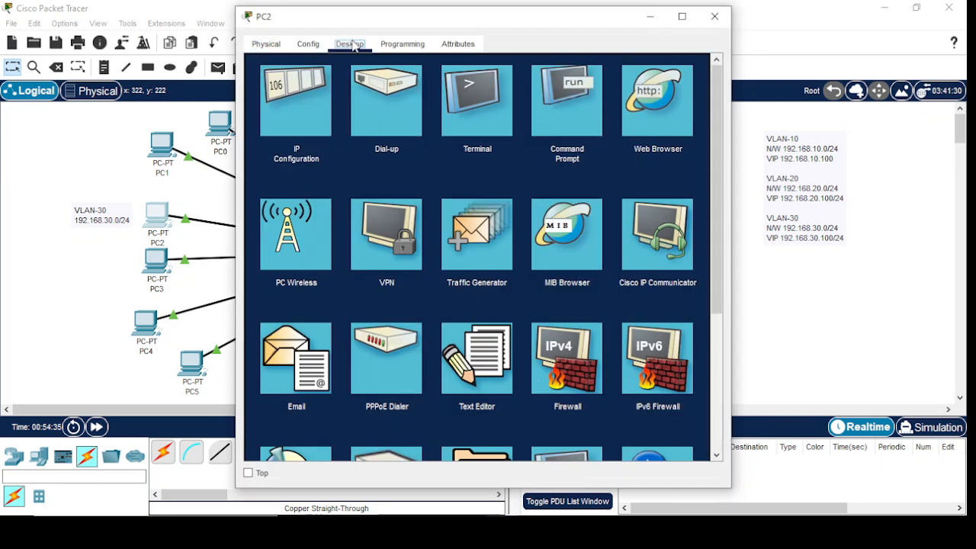
{"action": "left_click", "coordinate": [296, 100]}
{"action": "left_click", "coordinate": [504, 143]}
{"action": "type", "text": "192.1683."}
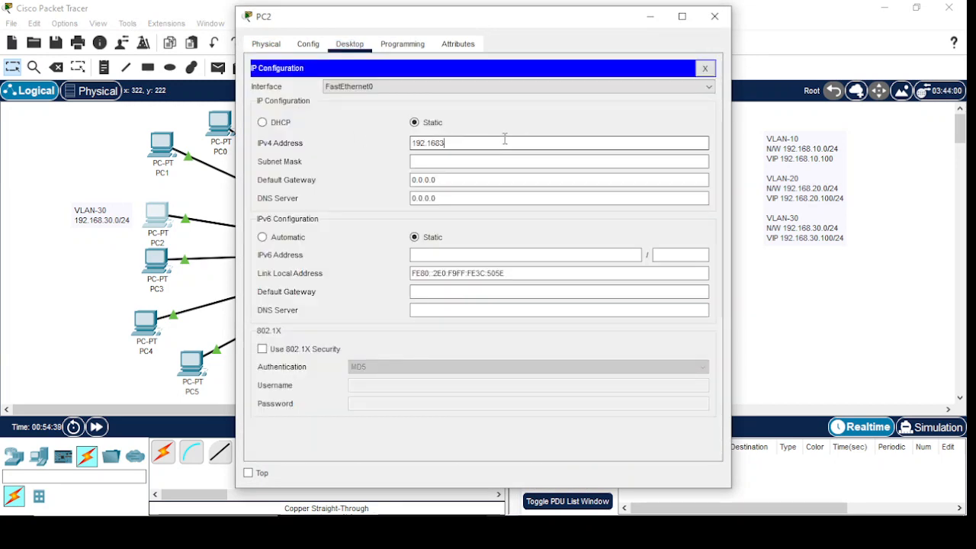
{"action": "key", "text": "BackSpace"}
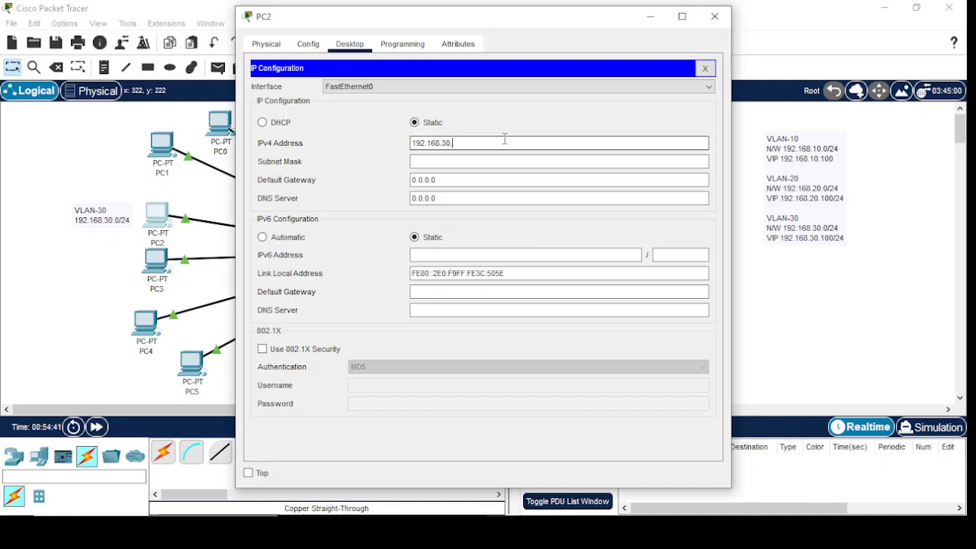
{"action": "key", "text": "Tab"}
{"action": "key", "text": "Tab"}
{"action": "type", "text": "192.168.30.10"}
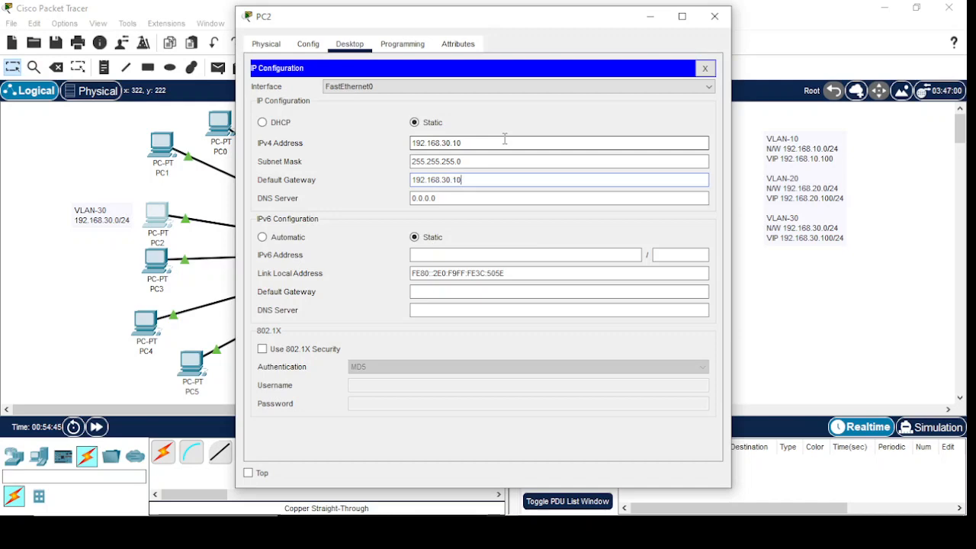
{"action": "left_click", "coordinate": [716, 17]}
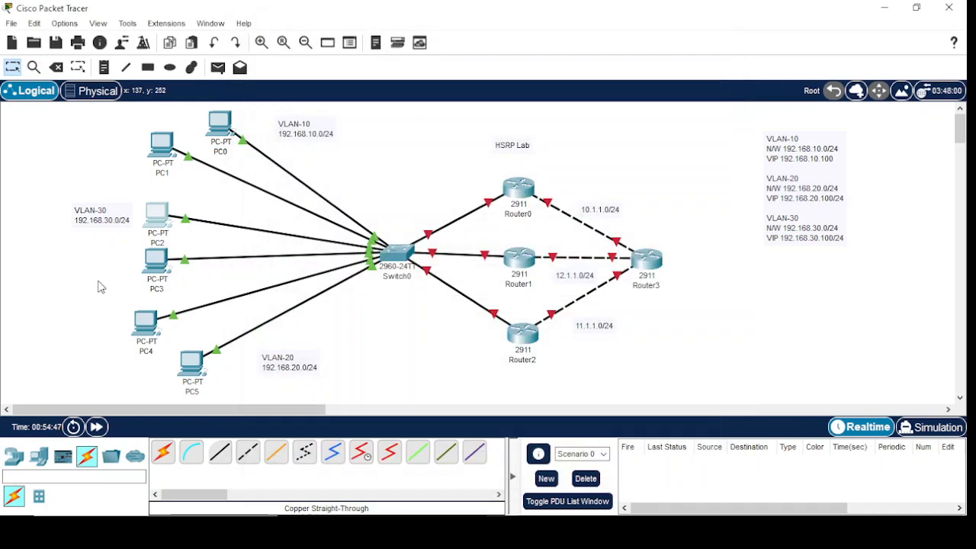
- Give PC3 the static IPv4 address 192.168.30.11, subnet mask 255.255.255.0 and default gateway 192.168.30.100
{"action": "left_click", "coordinate": [157, 262]}
{"action": "left_click", "coordinate": [349, 46]}
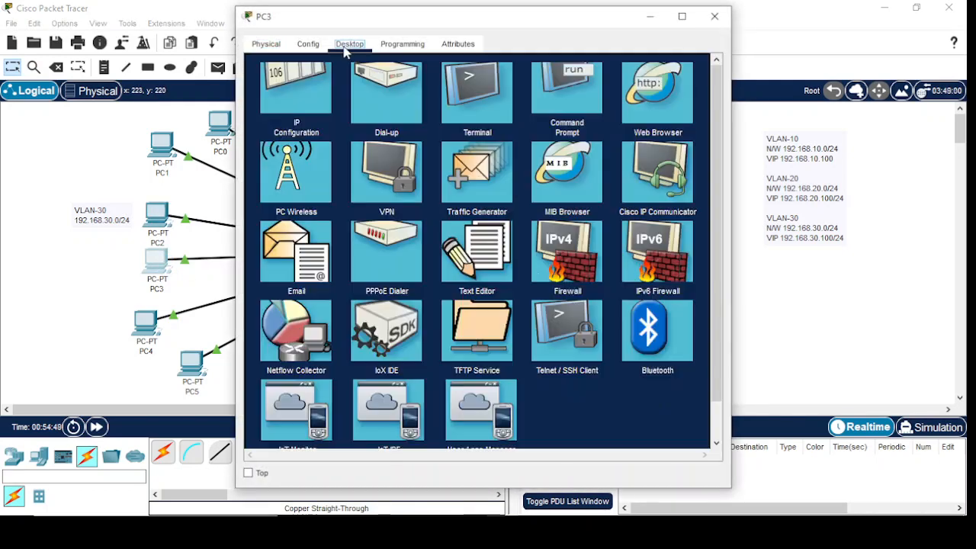
{"action": "left_click", "coordinate": [297, 104]}
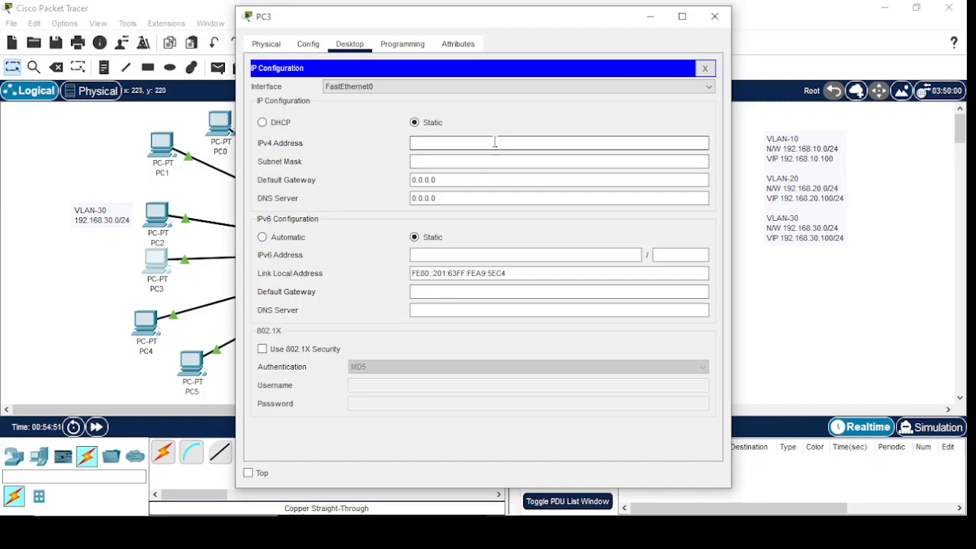
{"action": "left_click", "coordinate": [495, 143]}
{"action": "type", "text": "192.168.3"}
{"action": "key", "text": "Tab"}
{"action": "key", "text": "Tab"}
{"action": "type", "text": "1"}
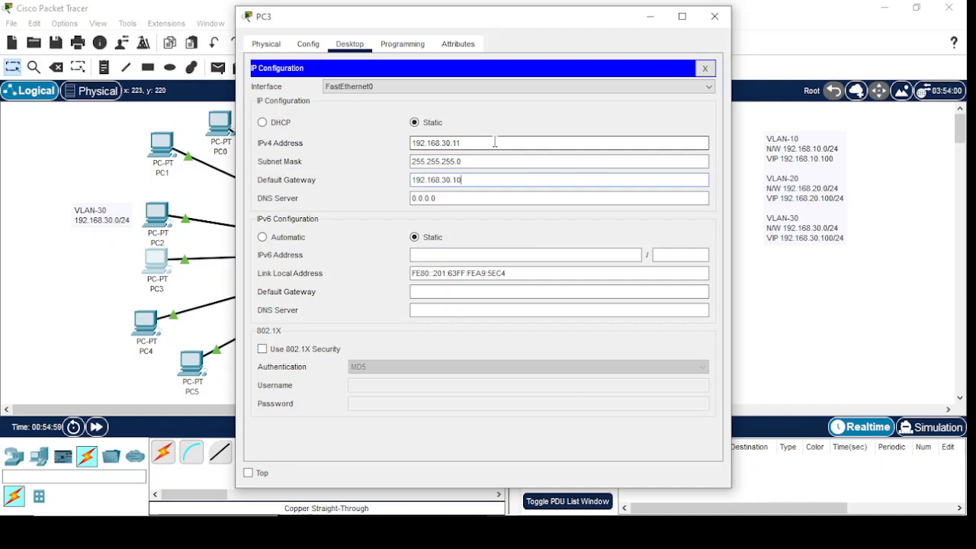
{"action": "left_click", "coordinate": [715, 16]}
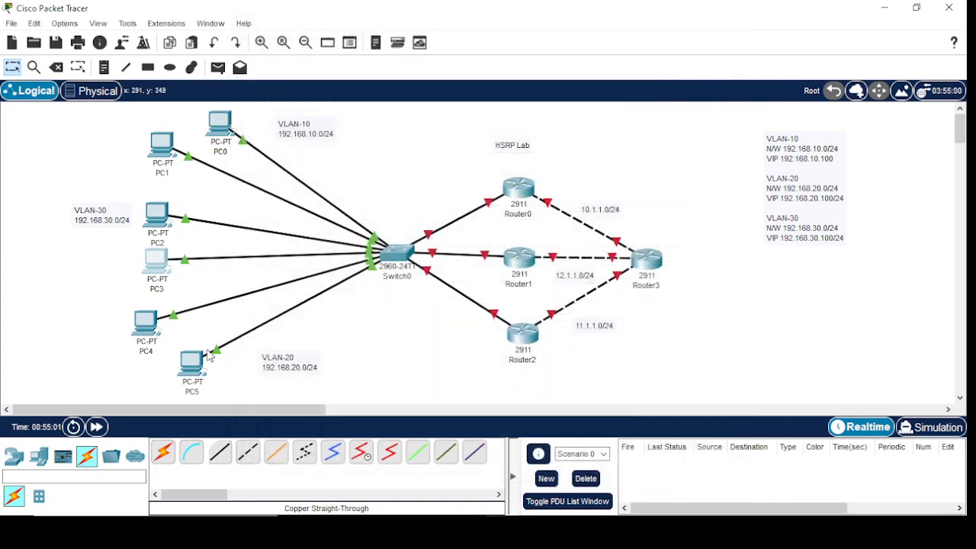
- Give PC4 the static IPv4 address 192.168.20.10, subnet mask 255.255.255.0 and default gateway 192.168.20.100
{"action": "left_click", "coordinate": [145, 323]}
{"action": "left_click", "coordinate": [350, 43]}
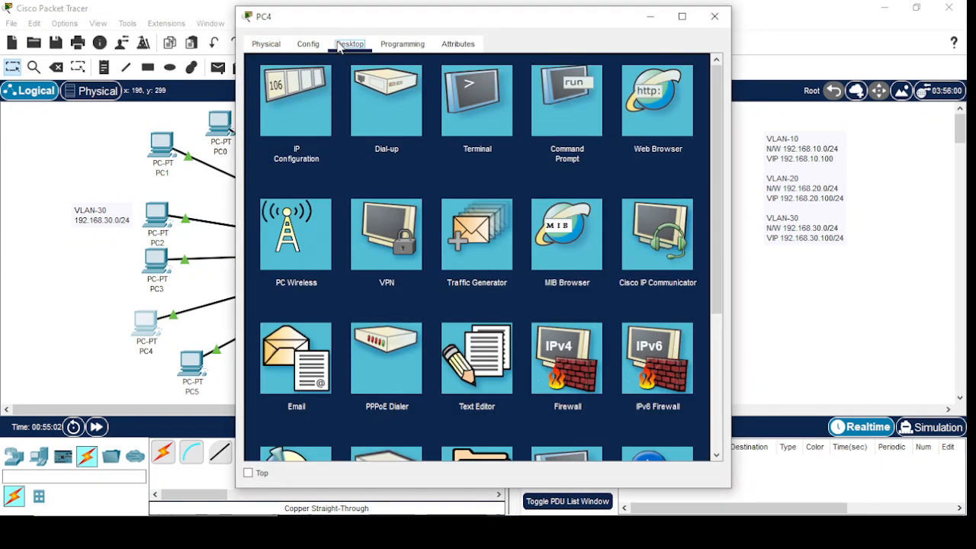
{"action": "left_click", "coordinate": [315, 100]}
{"action": "left_click", "coordinate": [440, 142]}
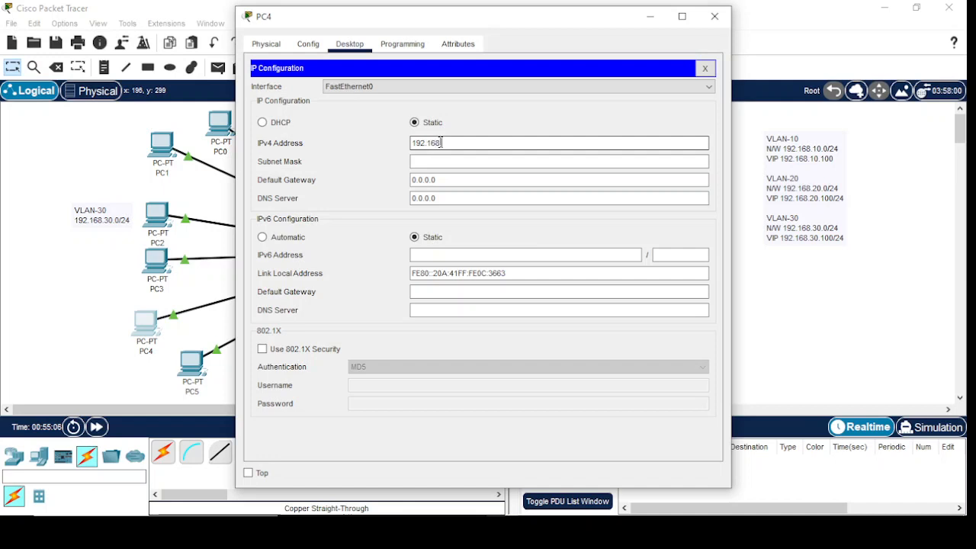
{"action": "type", "text": "192.168.20.10"}
{"action": "key", "text": "Tab"}
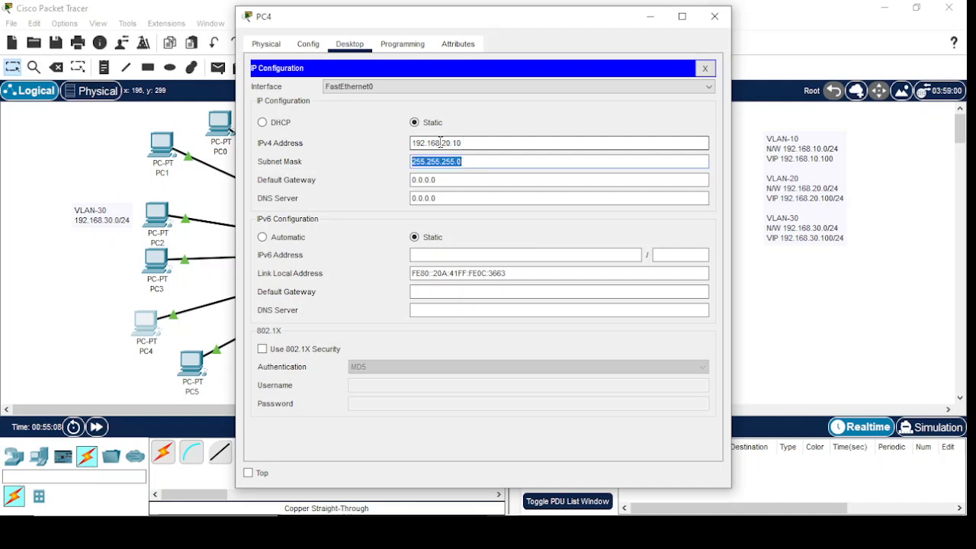
{"action": "key", "text": "Tab"}
{"action": "type", "text": "192.168.20."}
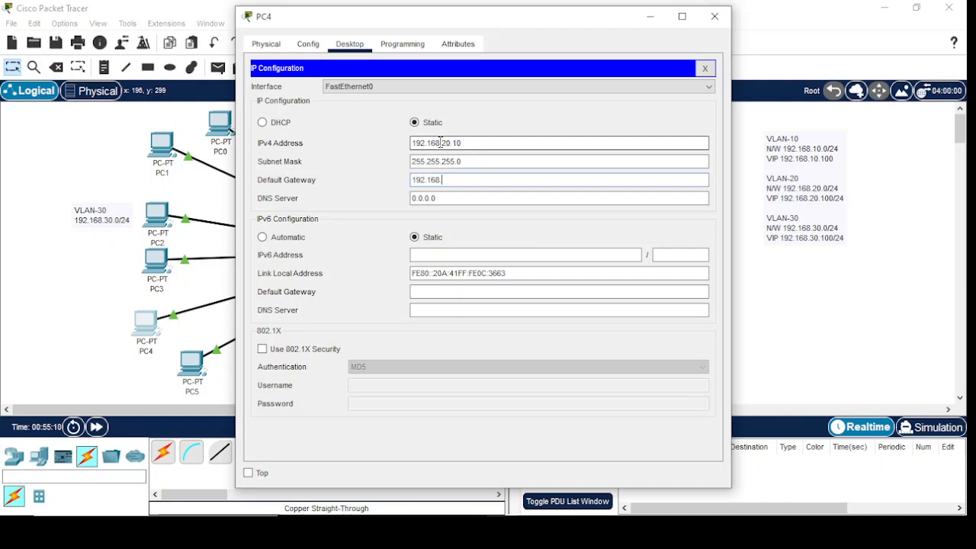
{"action": "left_click", "coordinate": [715, 16]}
- Give PC5 the static IPv4 address 192.168.20.11, subnet mask 255.255.255.0 and default gateway 192.168.20.100
{"action": "left_click", "coordinate": [200, 366]}
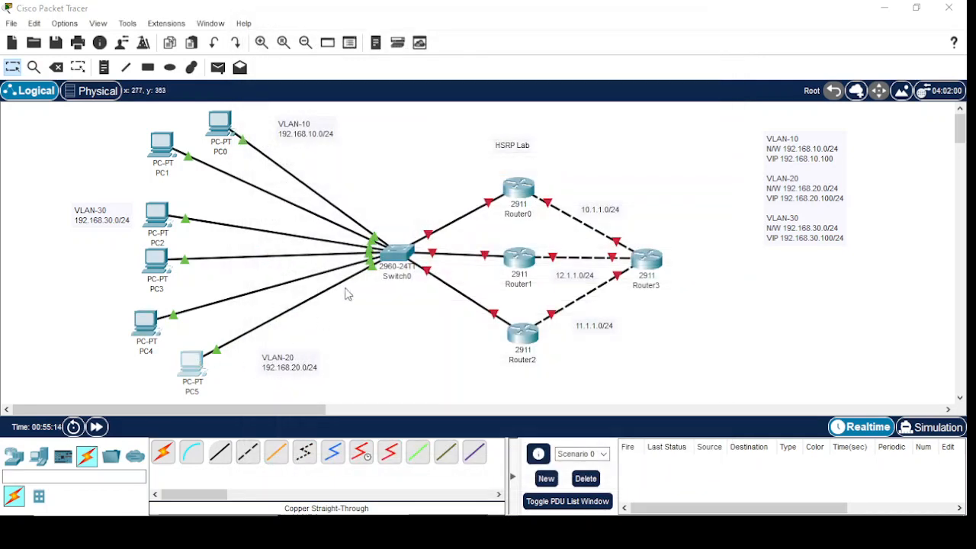
{"action": "left_click", "coordinate": [350, 44]}
{"action": "left_click", "coordinate": [301, 115]}
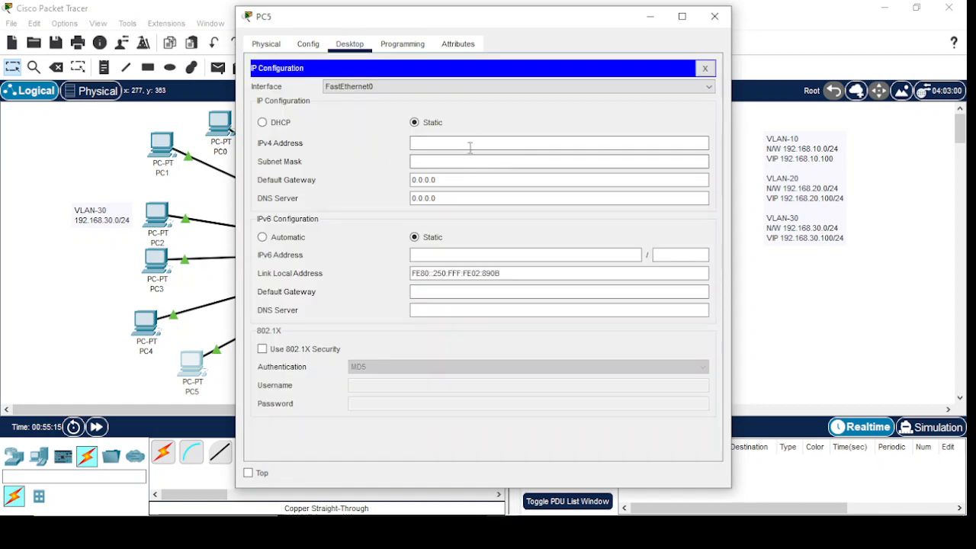
{"action": "left_click", "coordinate": [477, 144]}
{"action": "type", "text": "192"}
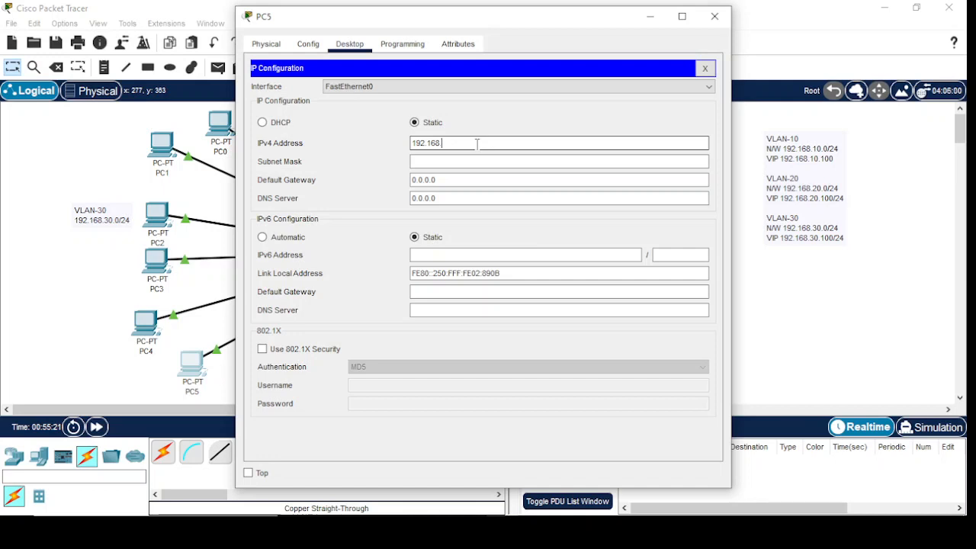
{"action": "type", "text": ".168.20.11"}
{"action": "key", "text": "Tab"}
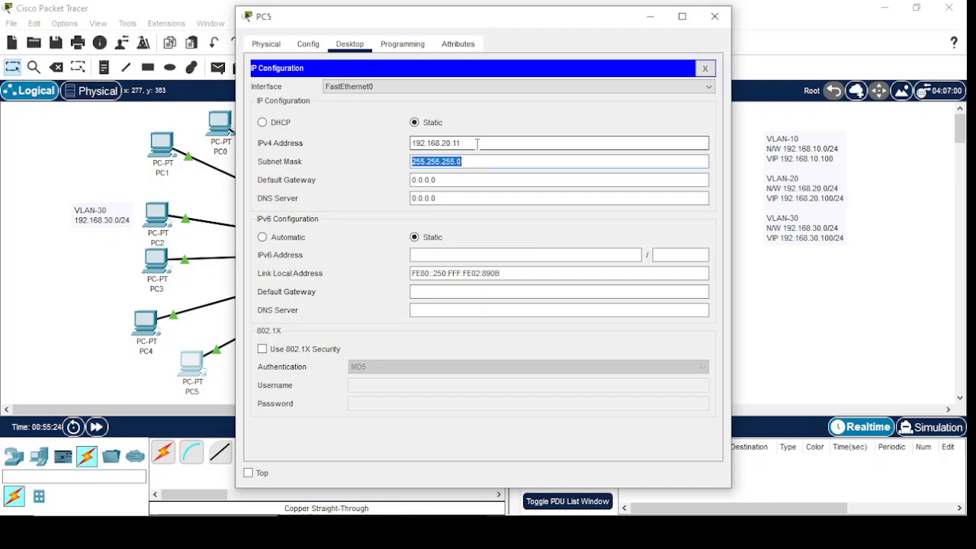
{"action": "key", "text": "Tab"}
{"action": "type", "text": "192.168.2"}
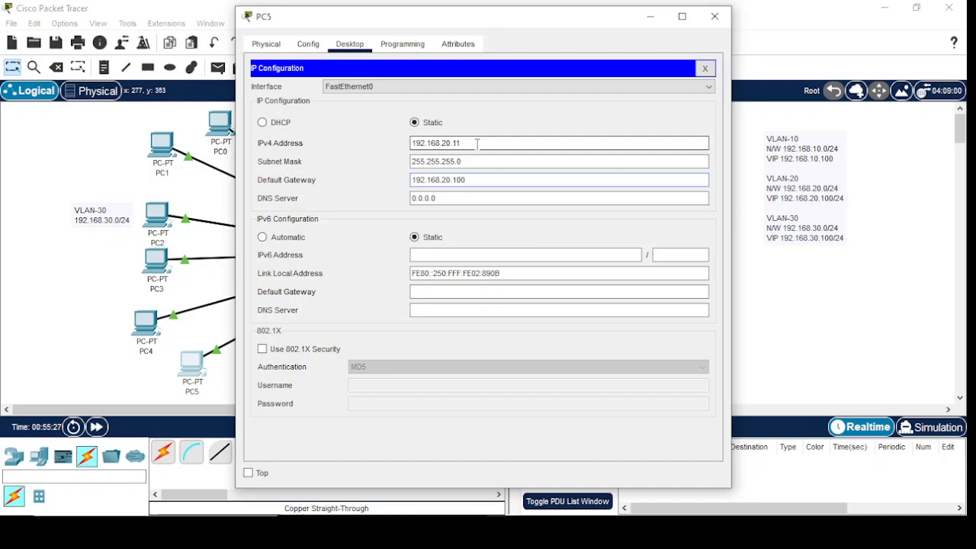
{"action": "left_click", "coordinate": [714, 16]}
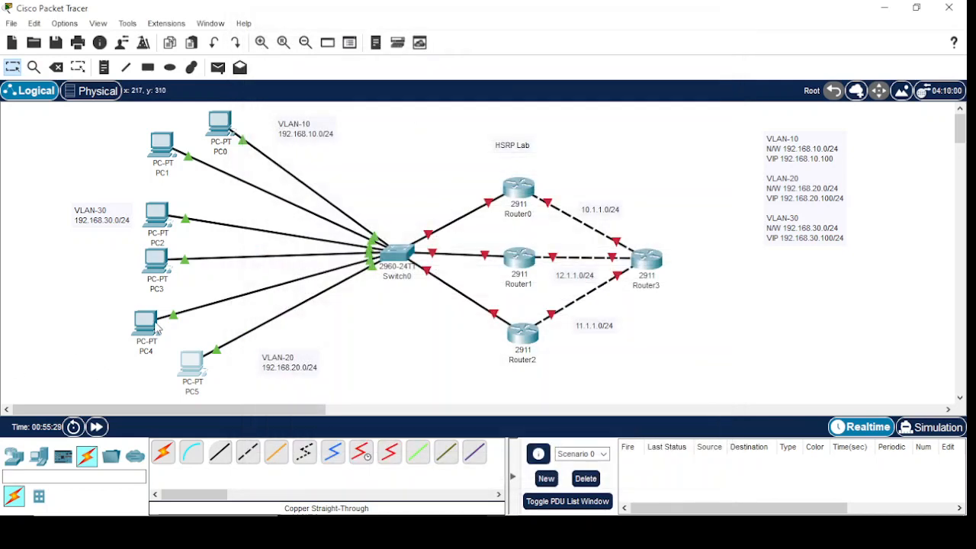
- Open Router2's command line and decline the initial configuration dialog with no to reach the user prompt
{"action": "mouse_move", "coordinate": [156, 327]}
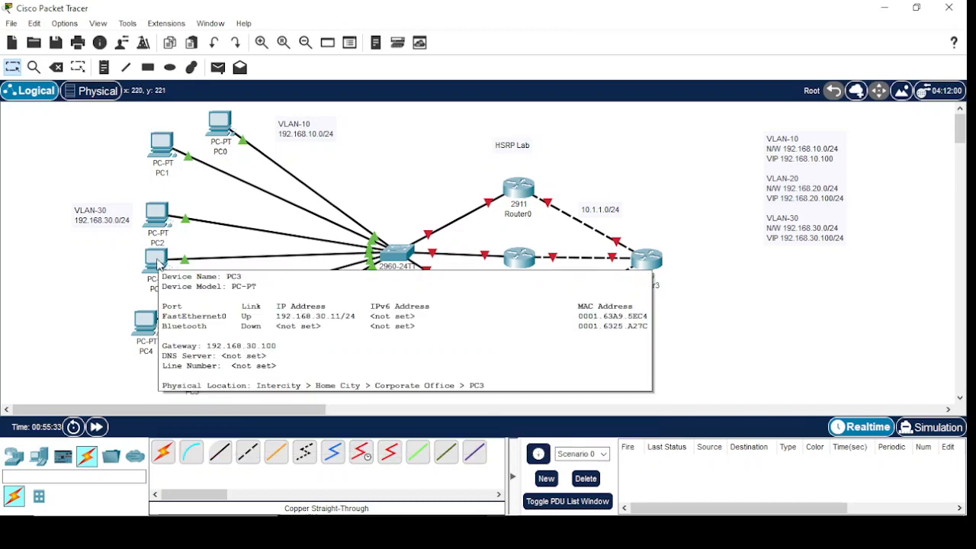
{"action": "mouse_move", "coordinate": [164, 215]}
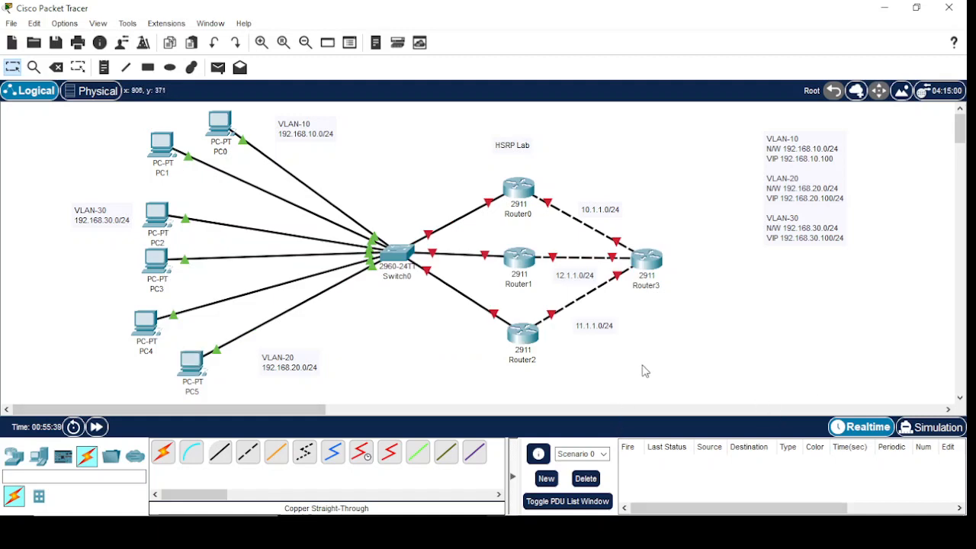
{"action": "left_click", "coordinate": [524, 340]}
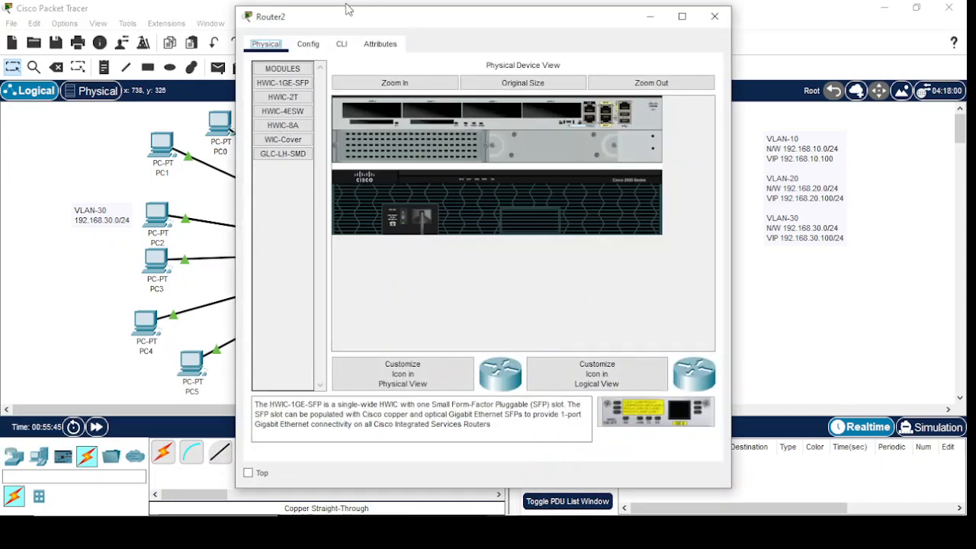
{"action": "left_click", "coordinate": [342, 43]}
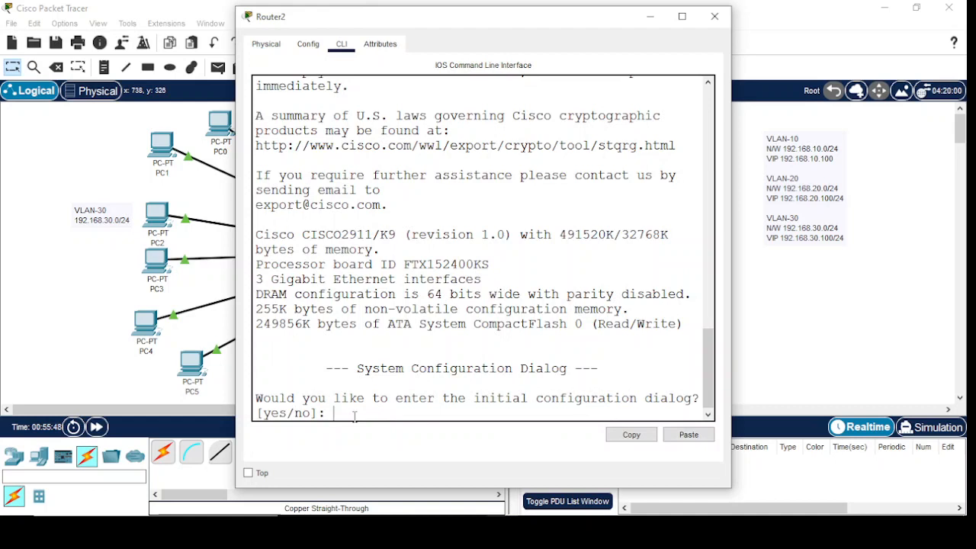
{"action": "type", "text": "no"}
{"action": "key", "text": "Return"}
{"action": "key", "text": "Return"}
{"action": "key", "text": "Return"}
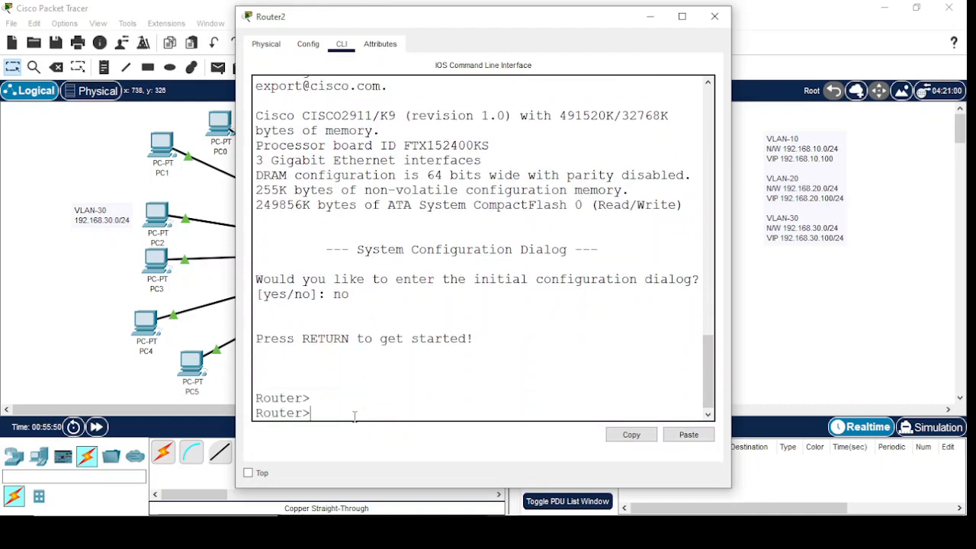
- Enter global configuration mode on Router2 and set its hostname to R-1
{"action": "type", "text": "en"}
{"action": "key", "text": "Return"}
{"action": "type", "text": "config t"}
{"action": "key", "text": "Return"}
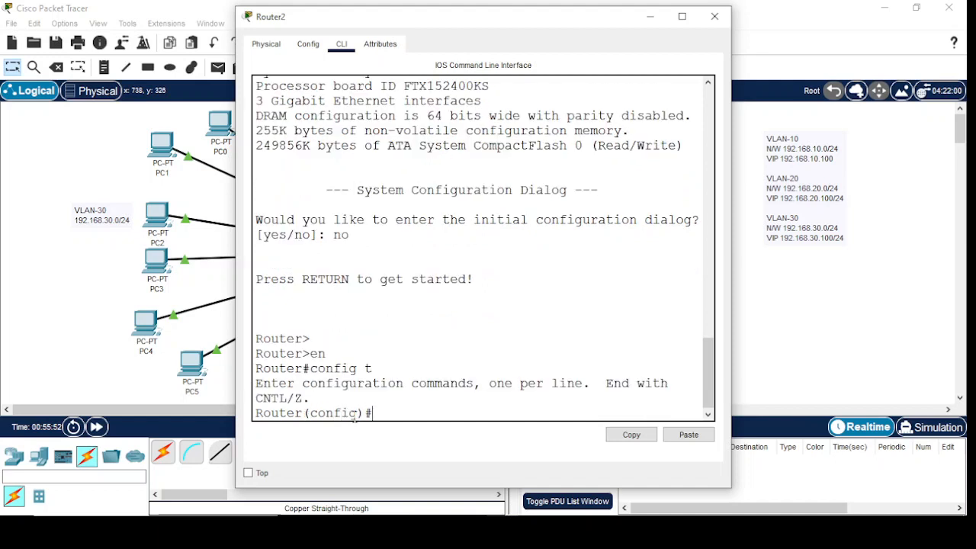
{"action": "type", "text": "ho"}
{"action": "key", "text": "Tab"}
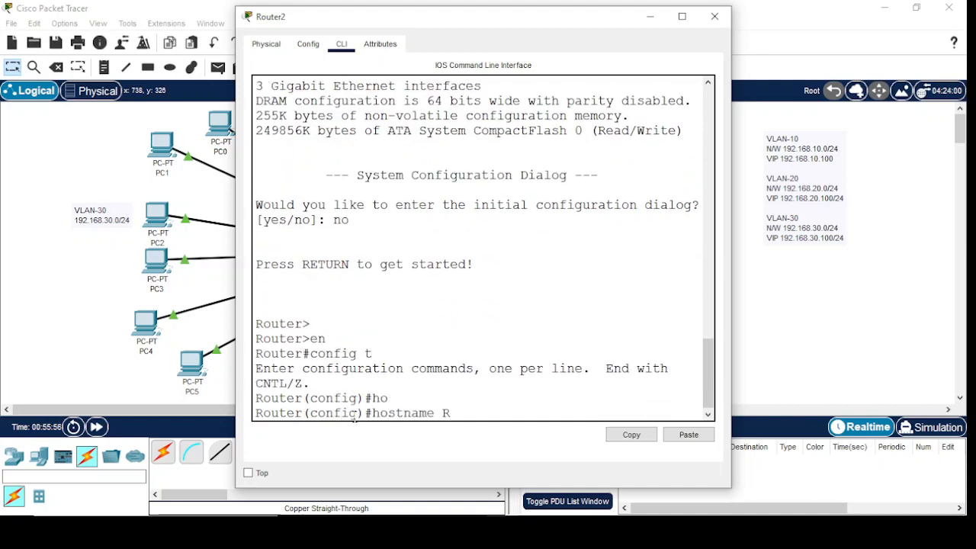
{"action": "type", "text": "R-1"}
{"action": "key", "text": "Return"}
{"action": "key", "text": "Return"}
{"action": "key", "text": "Return"}
{"action": "key", "text": "Return"}
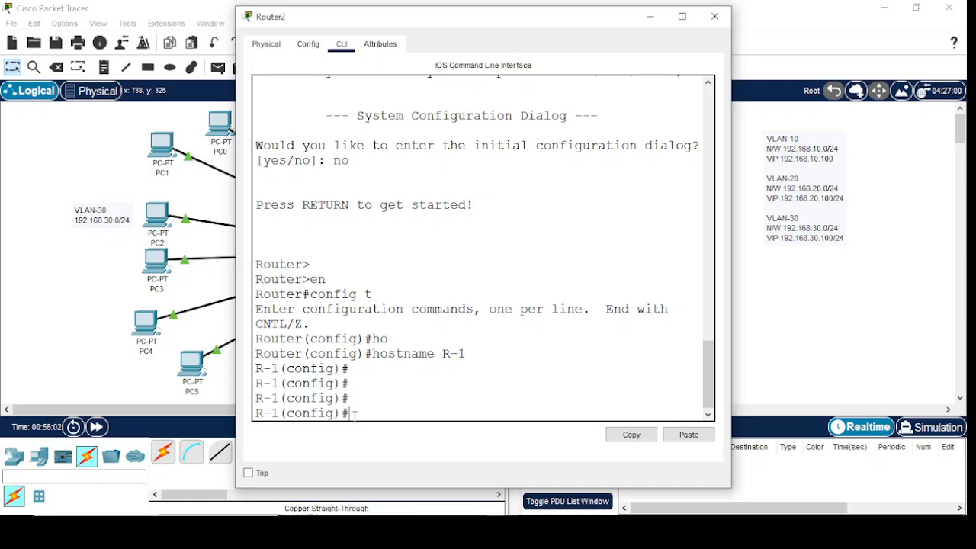
- Put Router2's window away and enable Always Show Port Labels in Logical Workspace in the preferences
{"action": "left_click", "coordinate": [650, 16]}
{"action": "left_click", "coordinate": [66, 24]}
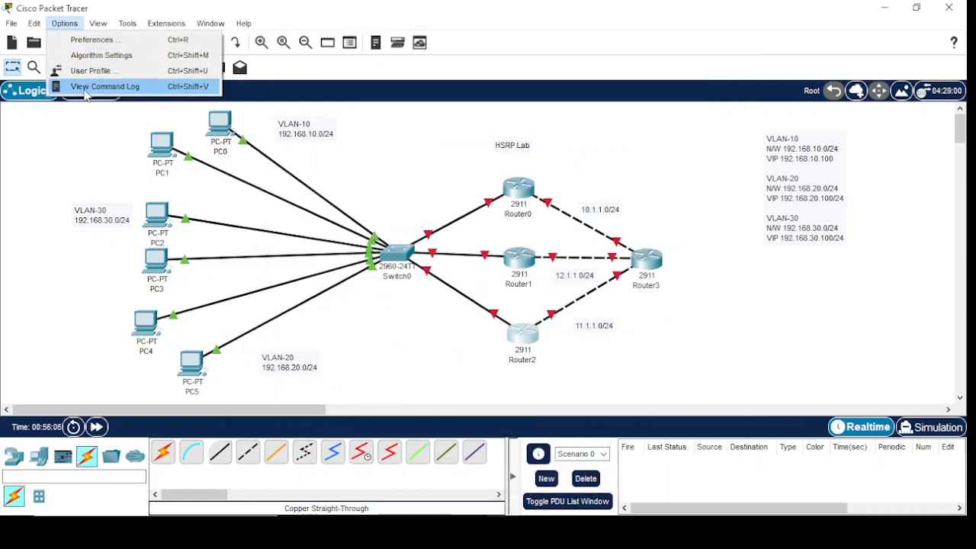
{"action": "left_click", "coordinate": [95, 42]}
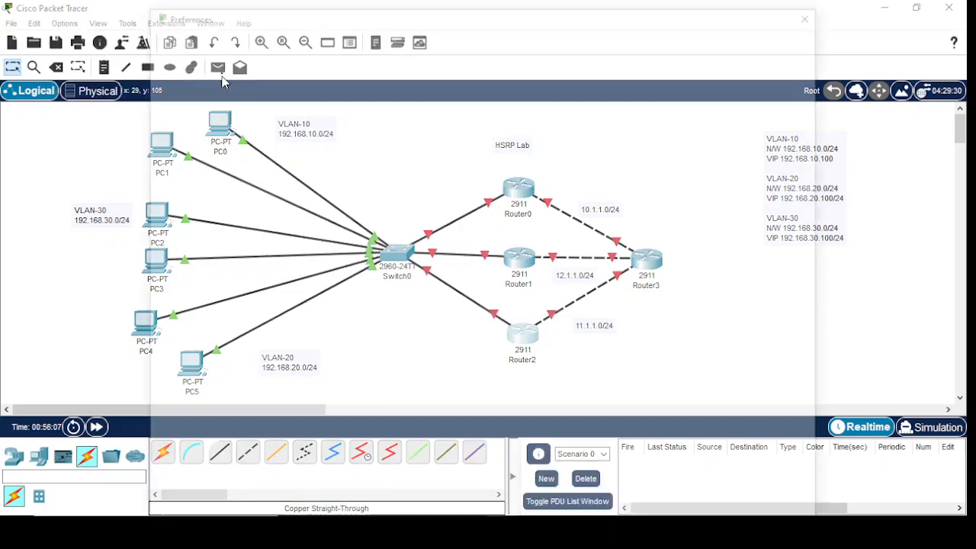
{"action": "left_click", "coordinate": [169, 139]}
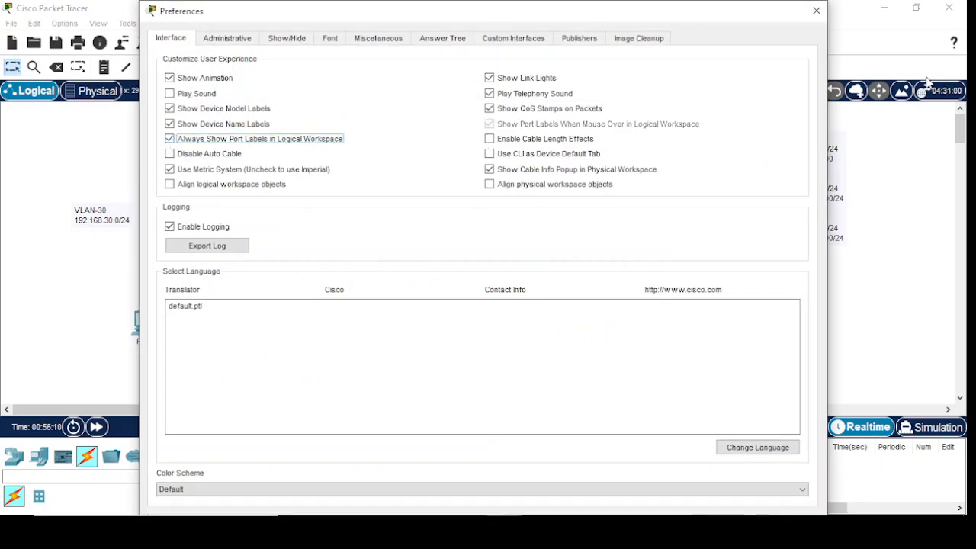
{"action": "left_click", "coordinate": [817, 11]}
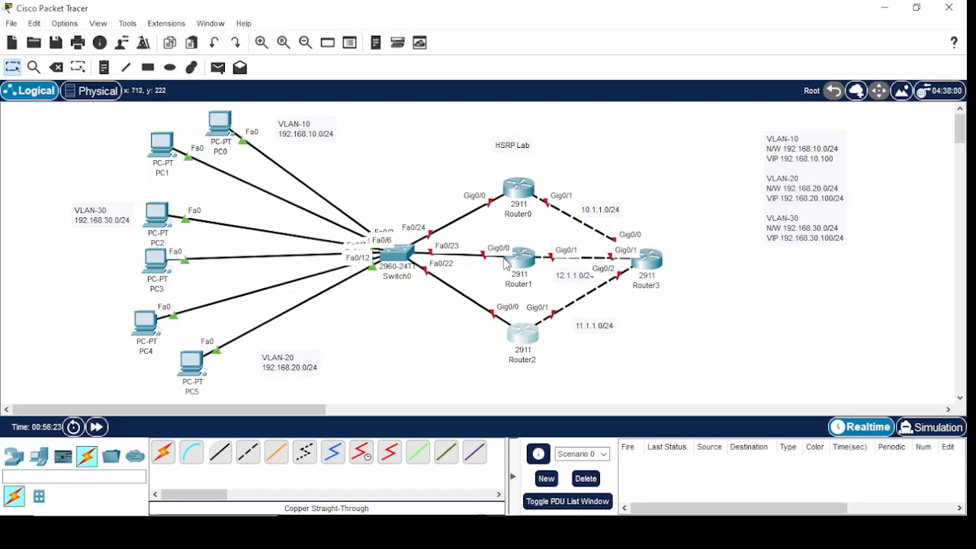
- Bring up interface gigabitEthernet 0/0 on Router2 with no shutdown
{"action": "left_click", "coordinate": [523, 334]}
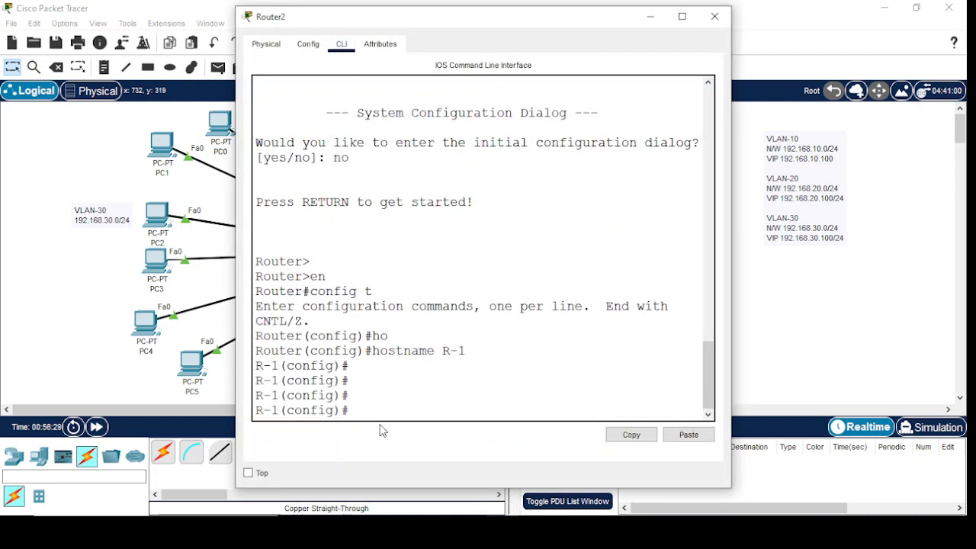
{"action": "type", "text": "inter"}
{"action": "key", "text": "Tab"}
{"action": "type", "text": "g"}
{"action": "key", "text": "Tab"}
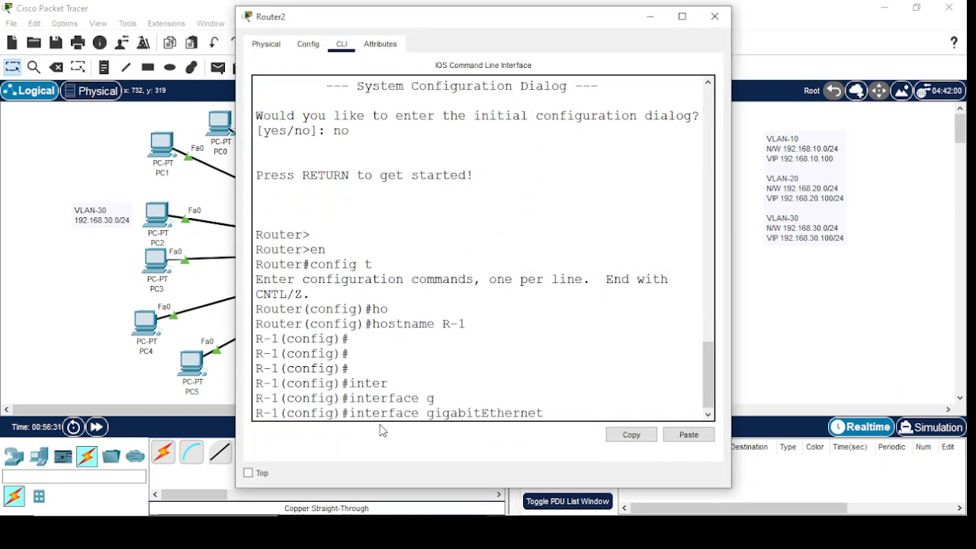
{"action": "type", "text": "0/0"}
{"action": "key", "text": "Return"}
{"action": "type", "text": "no shu"}
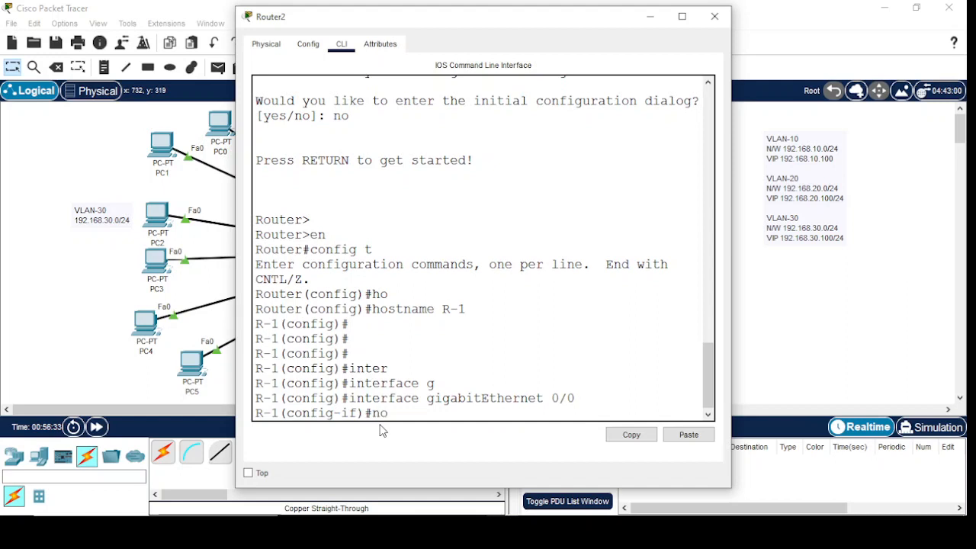
{"action": "key", "text": "Tab"}
{"action": "key", "text": "Return"}
{"action": "key", "text": "Return"}
{"action": "key", "text": "Return"}
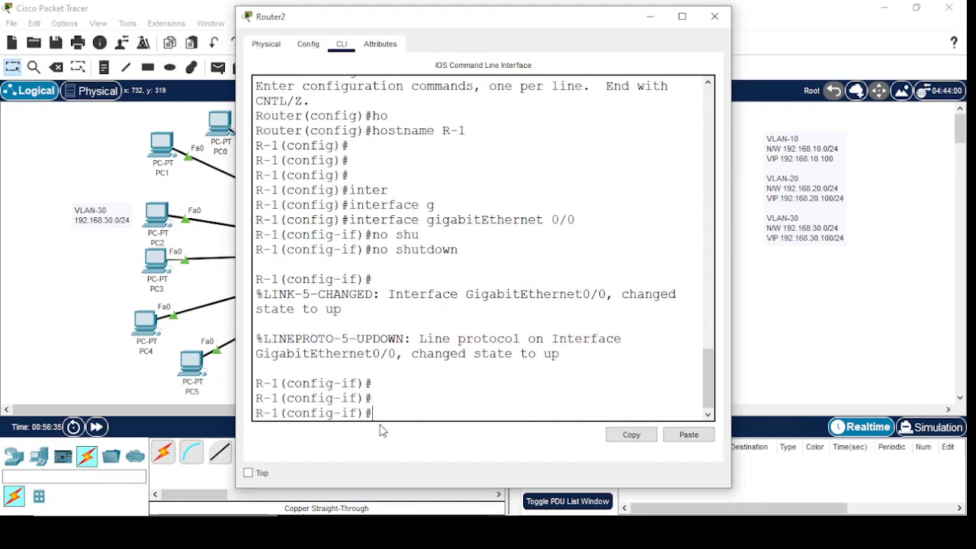
- Leave the physical interface's configuration and create subinterface gigabitEthernet 0/0.10 on R-1
{"action": "type", "text": "exit"}
{"action": "key", "text": "Return"}
{"action": "type", "text": "inter"}
{"action": "key", "text": "Tab"}
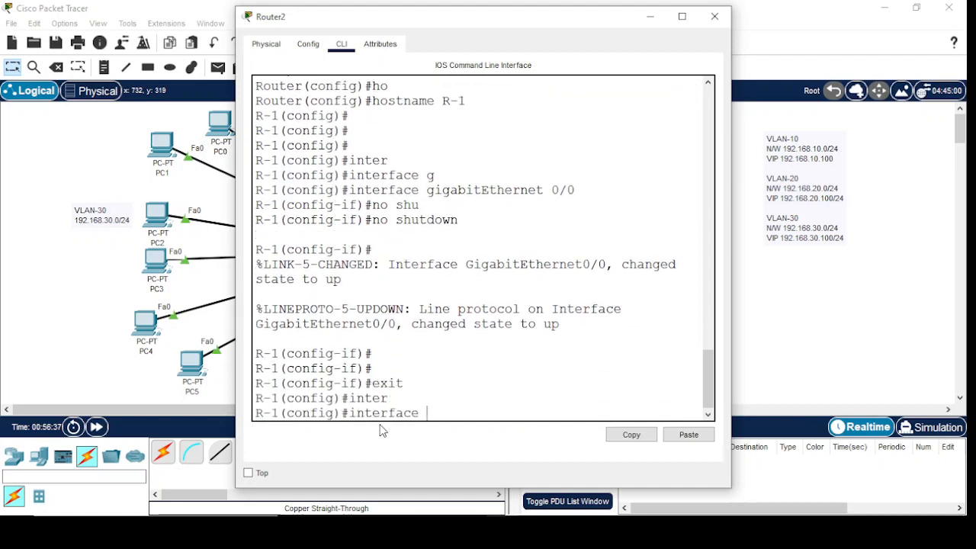
{"action": "type", "text": "gi"}
{"action": "key", "text": "Tab"}
{"action": "type", "text": "0/0"}
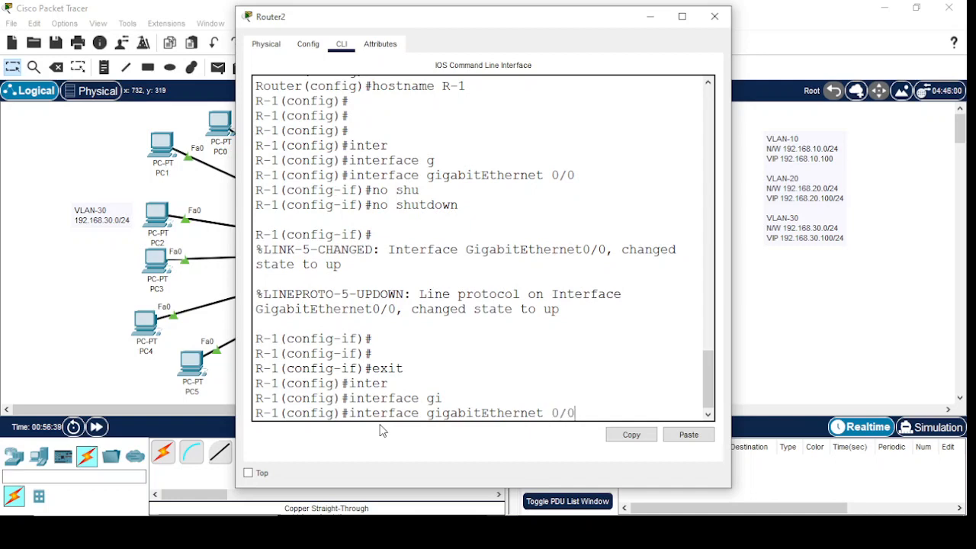
{"action": "type", "text": ".10"}
{"action": "key", "text": "Return"}
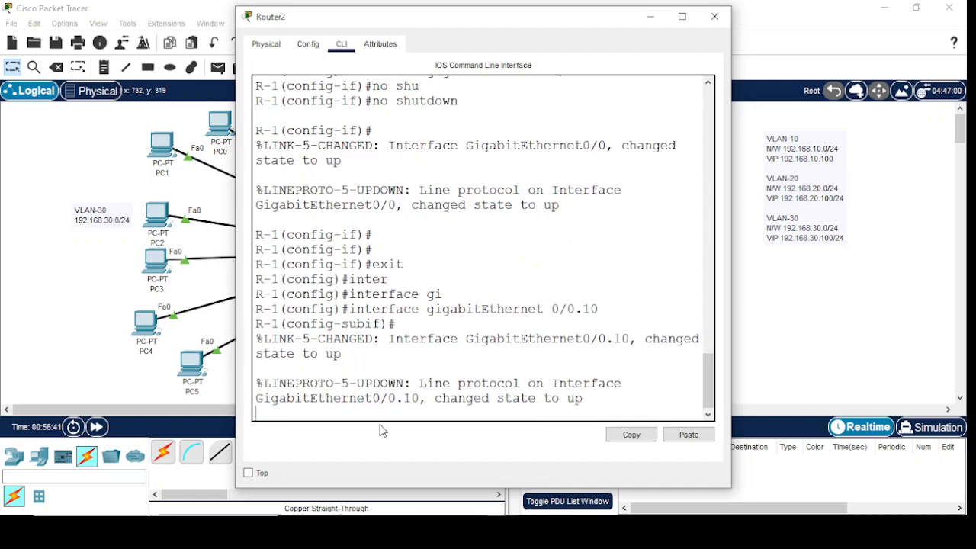
{"action": "key", "text": "Return"}
- Set dot1Q encapsulation for VLAN 10 on subinterface gigabitEthernet 0/0.10
{"action": "type", "text": "en"}
{"action": "key", "text": "Tab"}
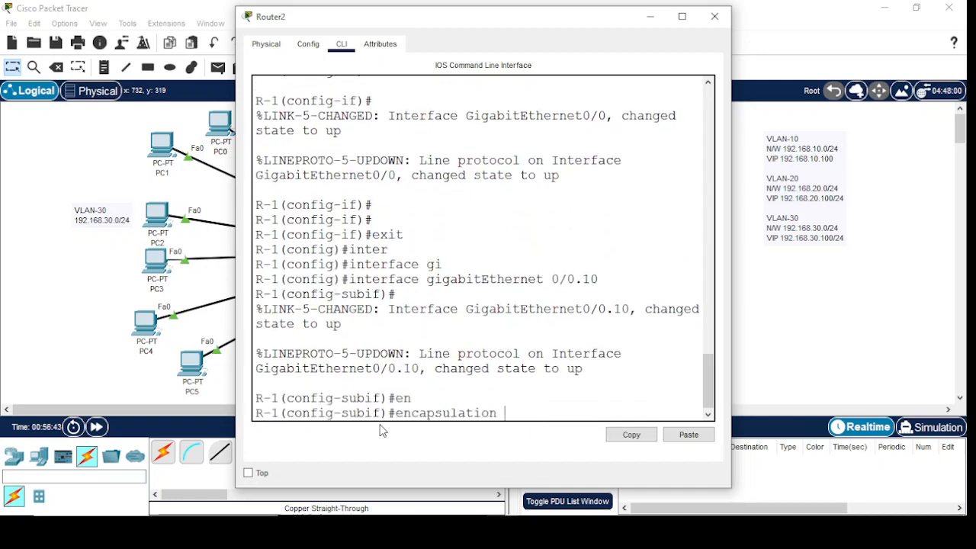
{"action": "type", "text": "d"}
{"action": "key", "text": "Tab"}
{"action": "type", "text": "1"}
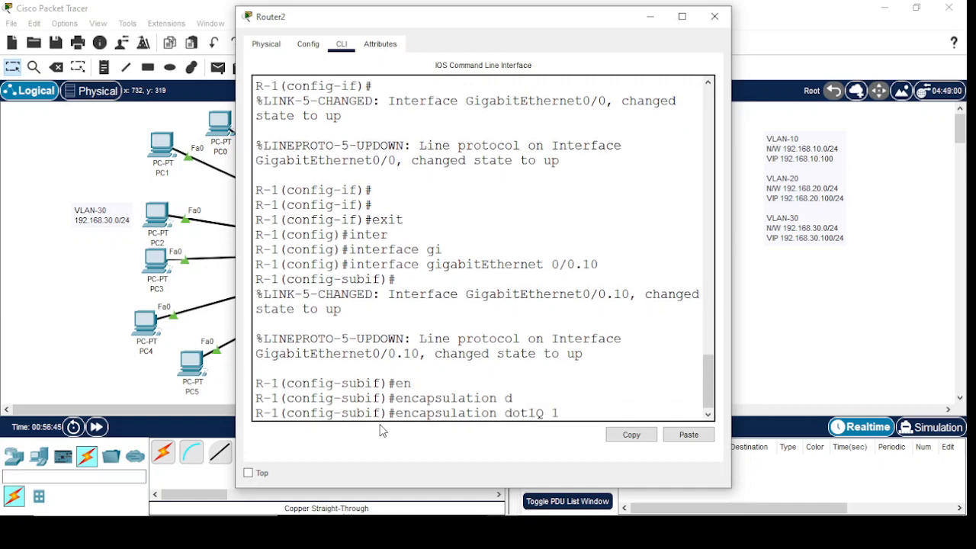
{"action": "type", "text": "0"}
{"action": "key", "text": "Return"}
- Assign IP address 192.168.10.1 with mask 255.255.255.0 to subinterface gigabitEthernet 0/0.10
{"action": "type", "text": "ip ad"}
{"action": "key", "text": "Tab"}
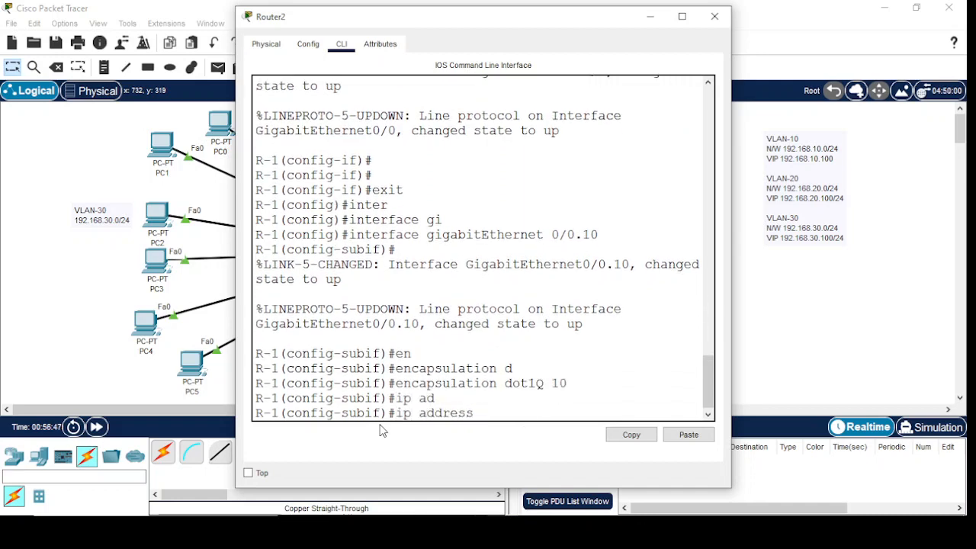
{"action": "type", "text": "192.16"}
{"action": "type", "text": "8.10.1 255.255.255.0"}
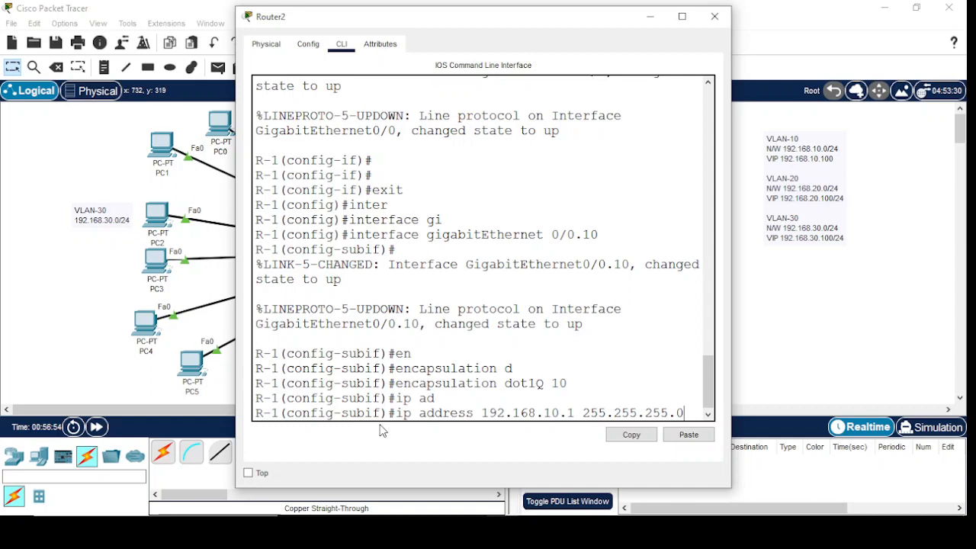
{"action": "key", "text": "Return"}
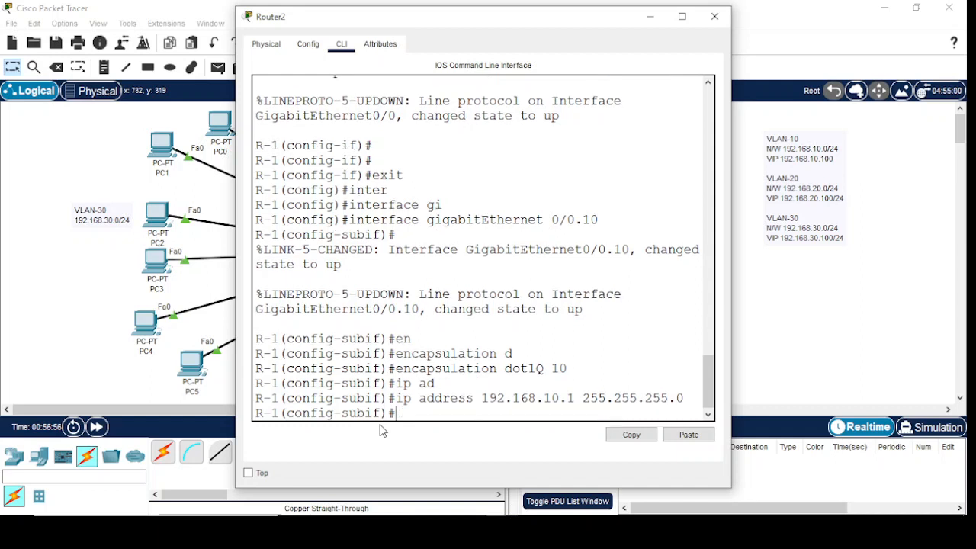
- Set the virtual IP of standby group 1 to 192.168.10.100 on subinterface gigabitEthernet 0/0.10
{"action": "type", "text": "st"}
{"action": "key", "text": "Tab"}
{"action": "type", "text": "1"}
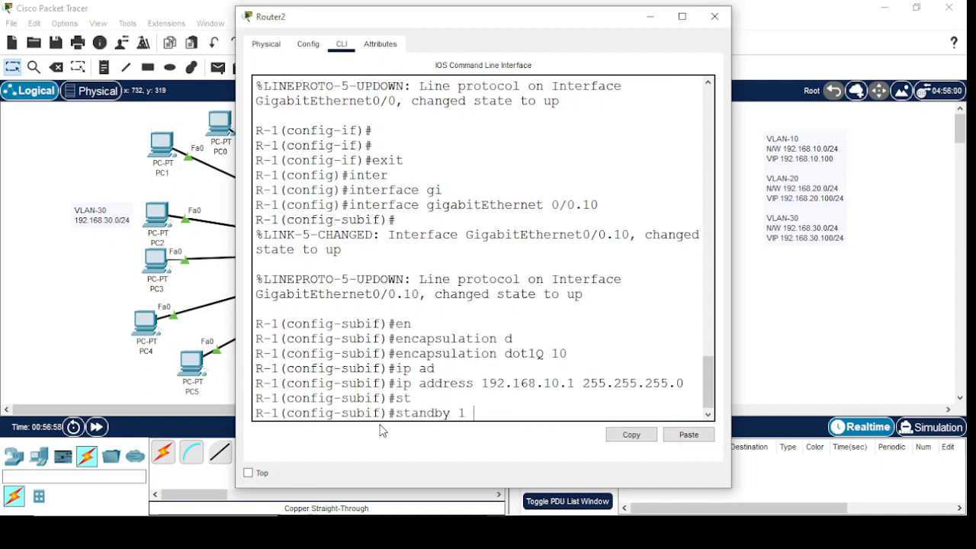
{"action": "type", "text": " ip 192.168.10.100"}
{"action": "key", "text": "Return"}
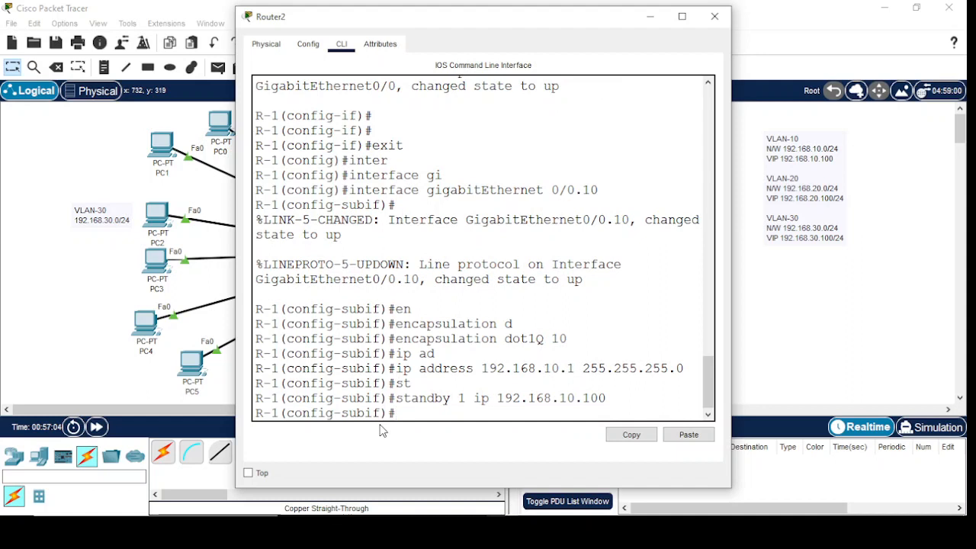
- Enable preempt for standby group 1 on subinterface gigabitEthernet 0/0.10
{"action": "type", "text": "st"}
{"action": "key", "text": "Tab"}
{"action": "type", "text": "1"}
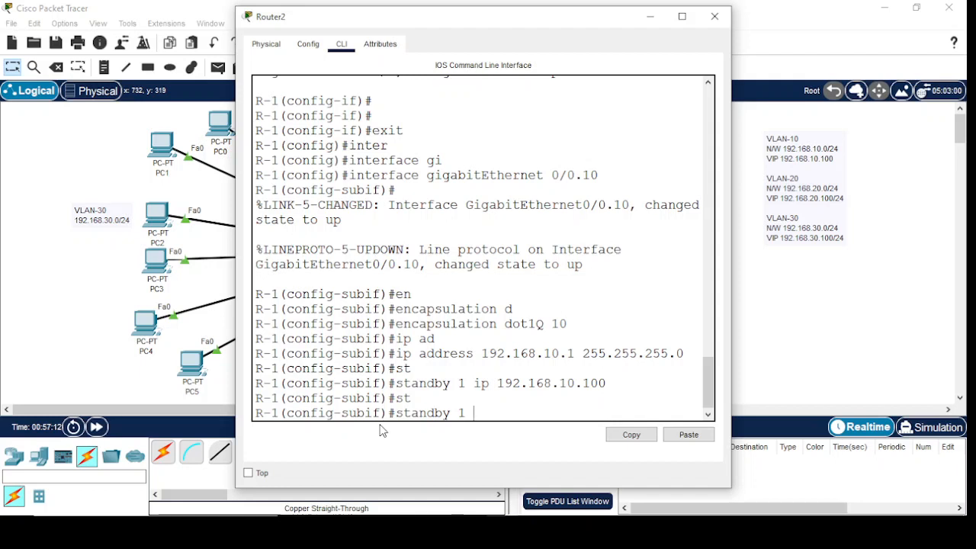
{"action": "type", "text": " pre"}
{"action": "key", "text": "Tab"}
{"action": "key", "text": "Return"}
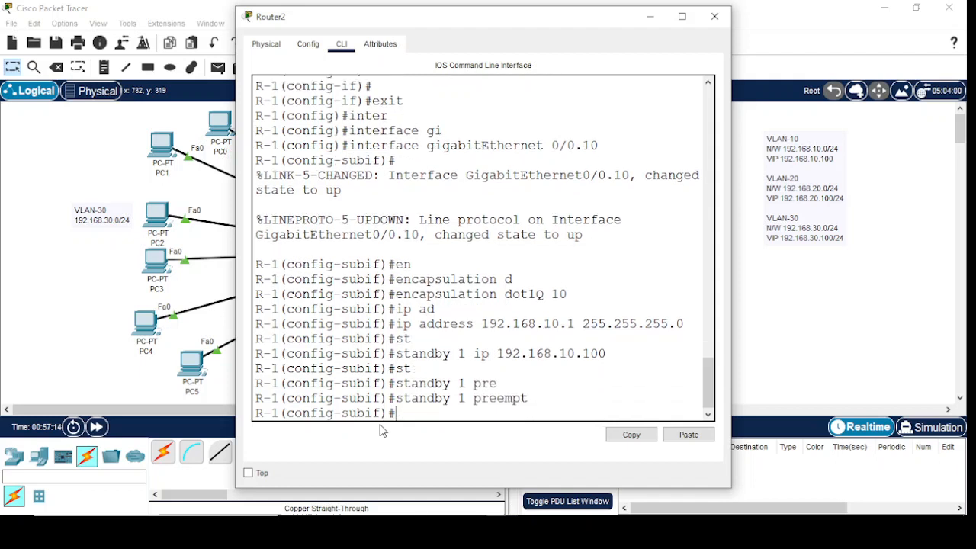
{"action": "key", "text": "Return"}
{"action": "key", "text": "Return"}
- Set the priority of standby group 1 to 110 on subinterface gigabitEthernet 0/0.10
{"action": "type", "text": "st"}
{"action": "key", "text": "Tab"}
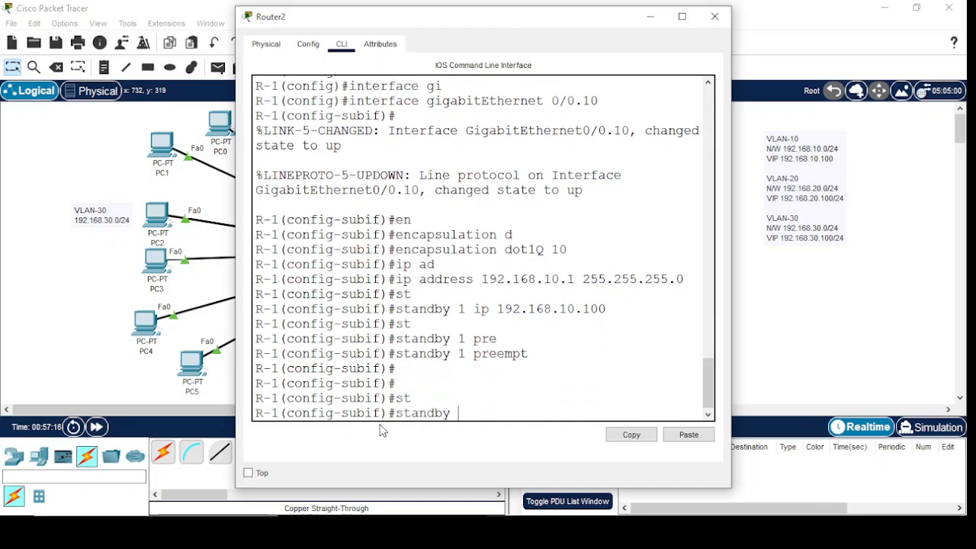
{"action": "type", "text": "1 pri"}
{"action": "key", "text": "Tab"}
{"action": "type", "text": "110"}
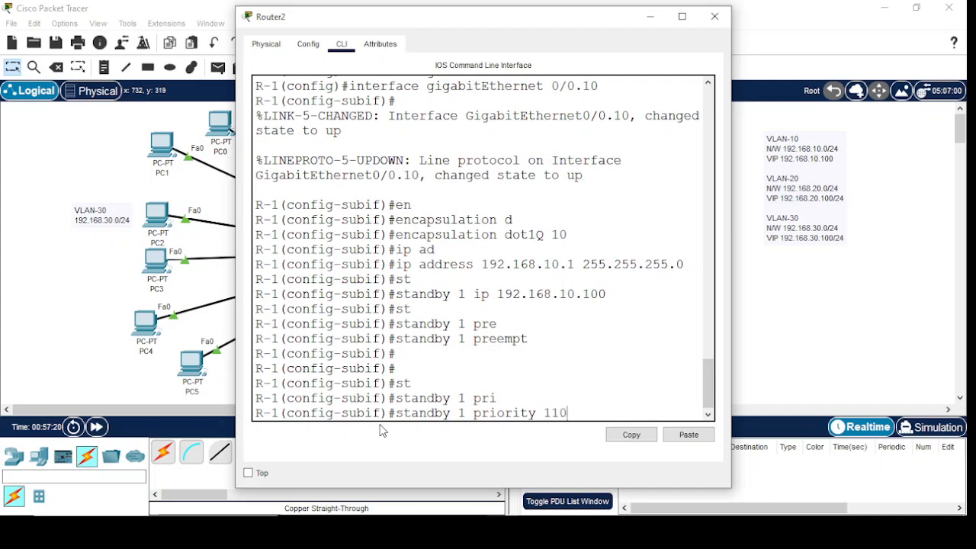
{"action": "key", "text": "Return"}
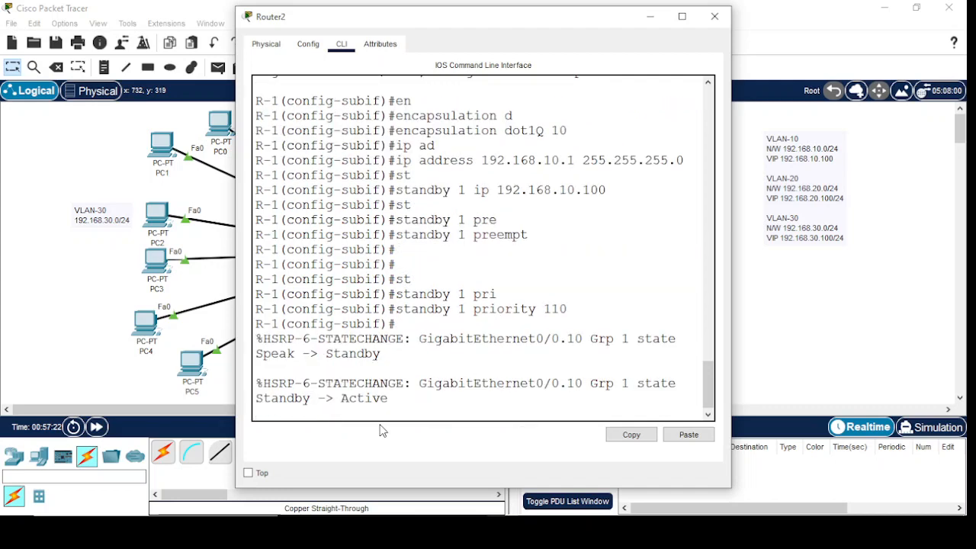
{"action": "key", "text": "Return"}
{"action": "key", "text": "Return"}
{"action": "key", "text": "Return"}
- Check Router2's uplink port in the topology and make standby group 1 on subinterface 0/0.10 track gigabitEthernet 0/1
{"action": "type", "text": "st"}
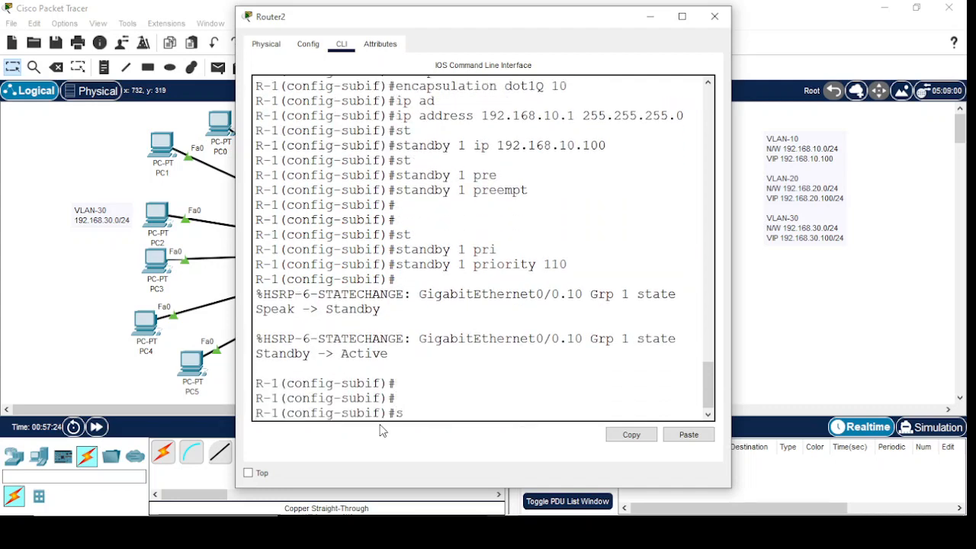
{"action": "key", "text": "Tab"}
{"action": "type", "text": "1 t"}
{"action": "key", "text": "Tab"}
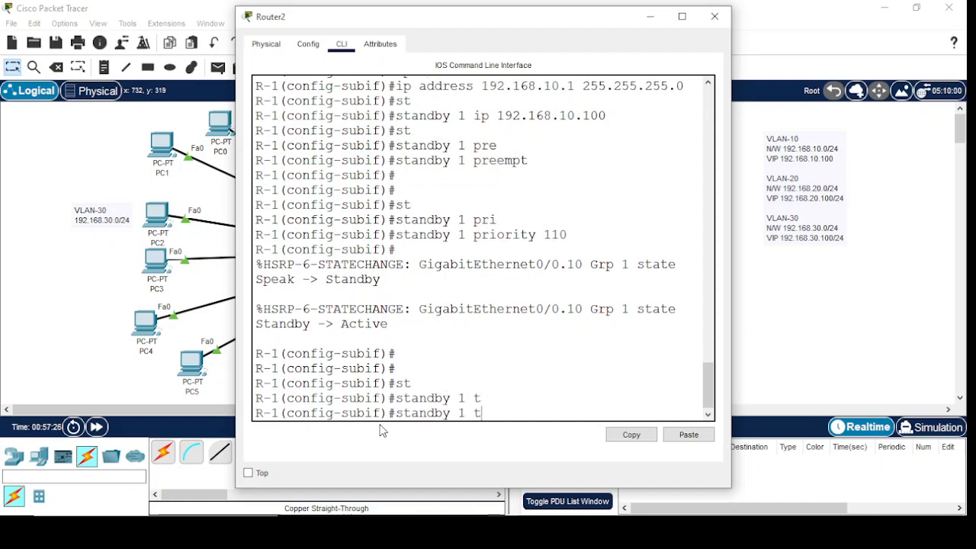
{"action": "type", "text": "r"}
{"action": "key", "text": "Tab"}
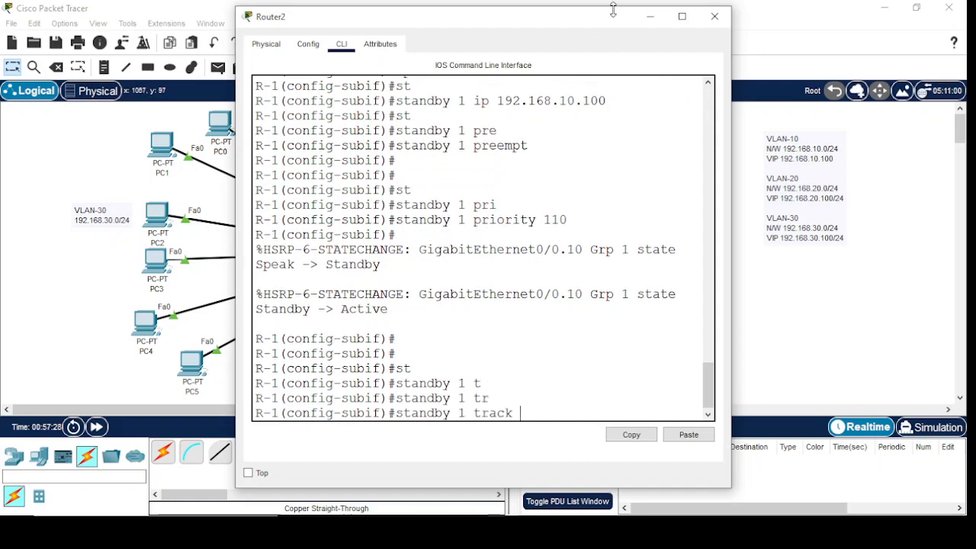
{"action": "left_click", "coordinate": [651, 18]}
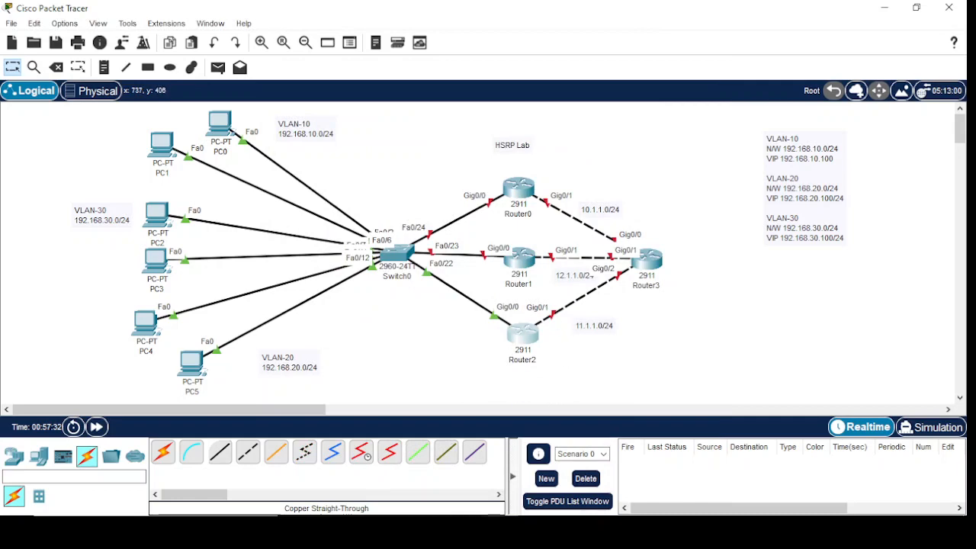
{"action": "left_click", "coordinate": [572, 490]}
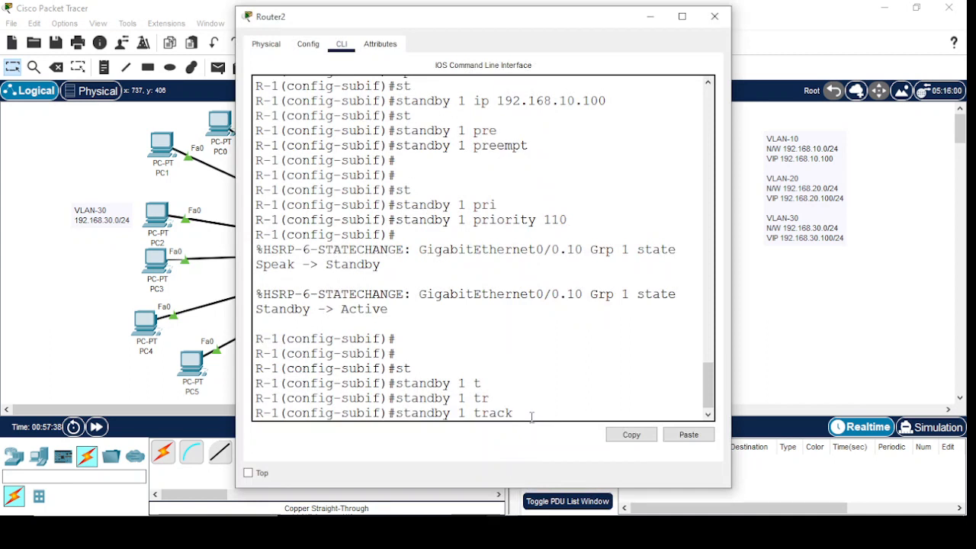
{"action": "type", "text": "gi"}
{"action": "key", "text": "Tab"}
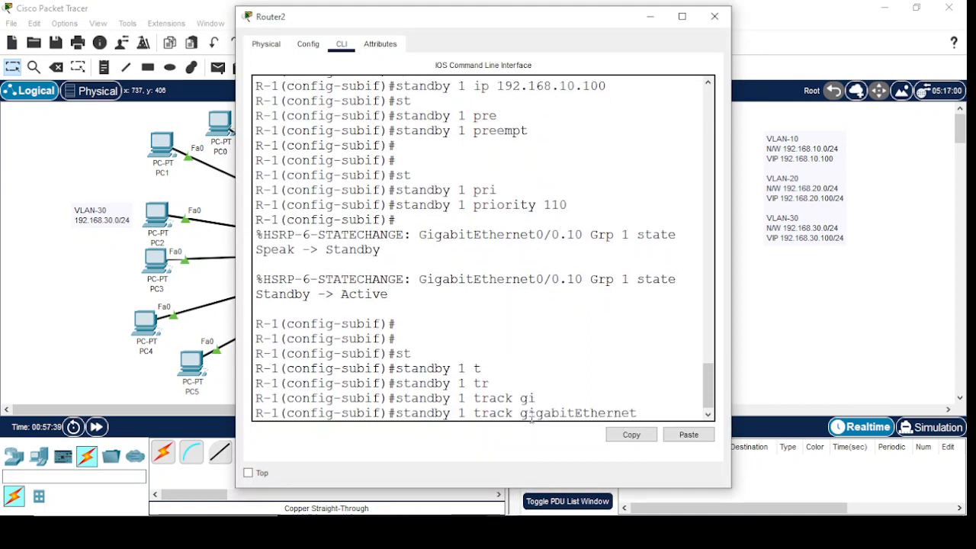
{"action": "type", "text": "0/1"}
{"action": "key", "text": "Return"}
{"action": "key", "text": "Return"}
{"action": "key", "text": "Return"}
{"action": "key", "text": "Return"}
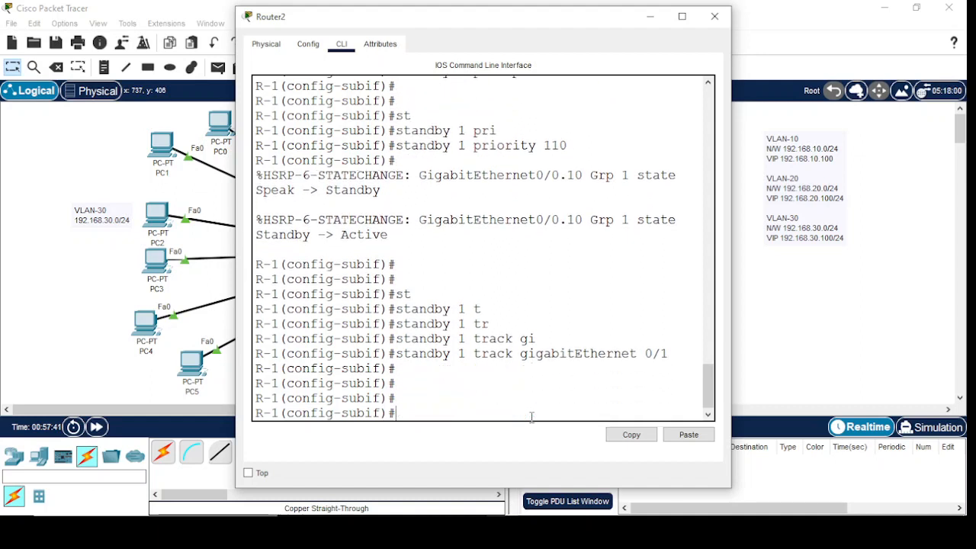
- Exit the VLAN 10 subinterface and create subinterface gigabitEthernet 0/0.20 on R-1
{"action": "type", "text": "exit"}
{"action": "key", "text": "Return"}
{"action": "key", "text": "Return"}
{"action": "key", "text": "Return"}
{"action": "key", "text": "Return"}
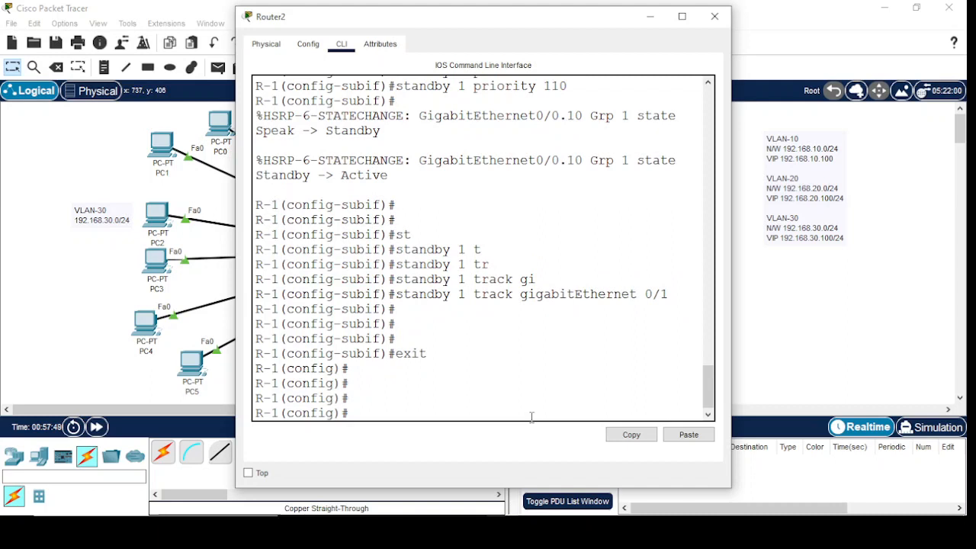
{"action": "type", "text": "inter"}
{"action": "key", "text": "Tab"}
{"action": "type", "text": "gi"}
{"action": "key", "text": "Tab"}
{"action": "type", "text": "0/0"}
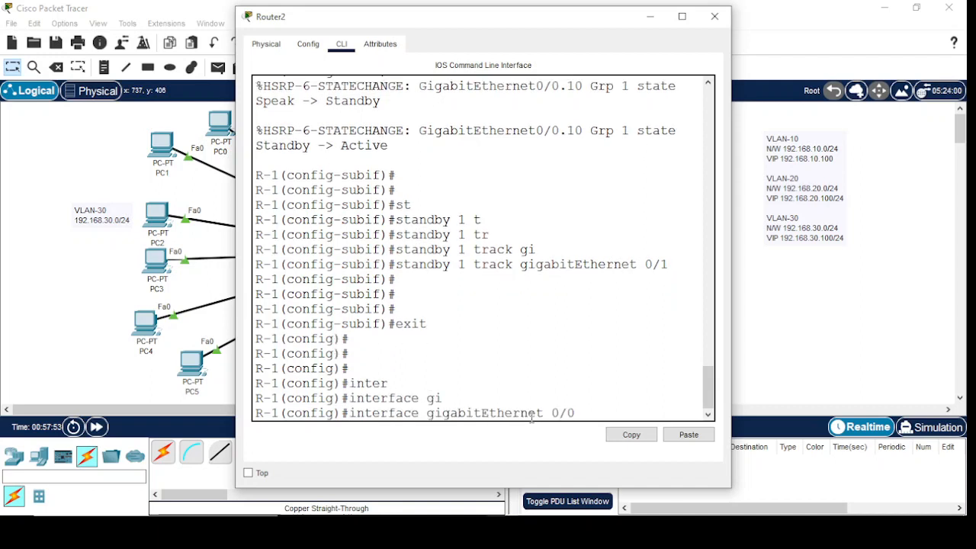
{"action": "type", "text": ".20"}
{"action": "key", "text": "Return"}
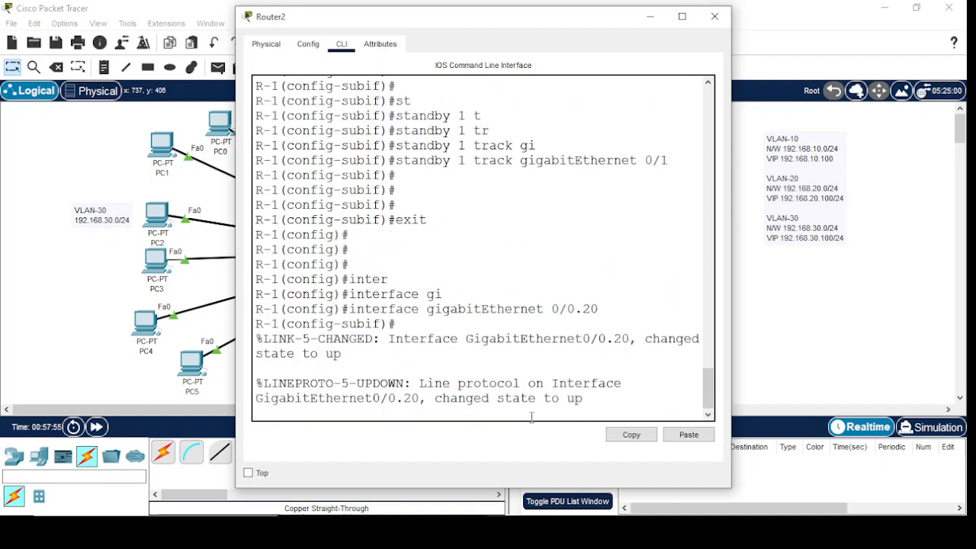
{"action": "key", "text": "Return"}
- Set dot1Q encapsulation for VLAN 20 on subinterface gigabitEthernet 0/0.20
{"action": "type", "text": "ip"}
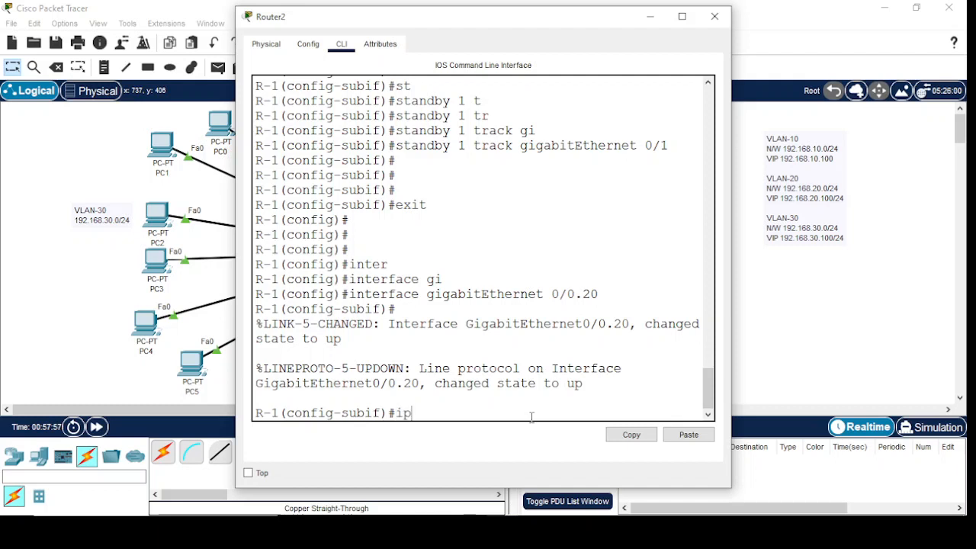
{"action": "key", "text": "BackSpace"}
{"action": "key", "text": "BackSpace"}
{"action": "type", "text": "en"}
{"action": "key", "text": "Tab"}
{"action": "type", "text": "d"}
{"action": "key", "text": "Tab"}
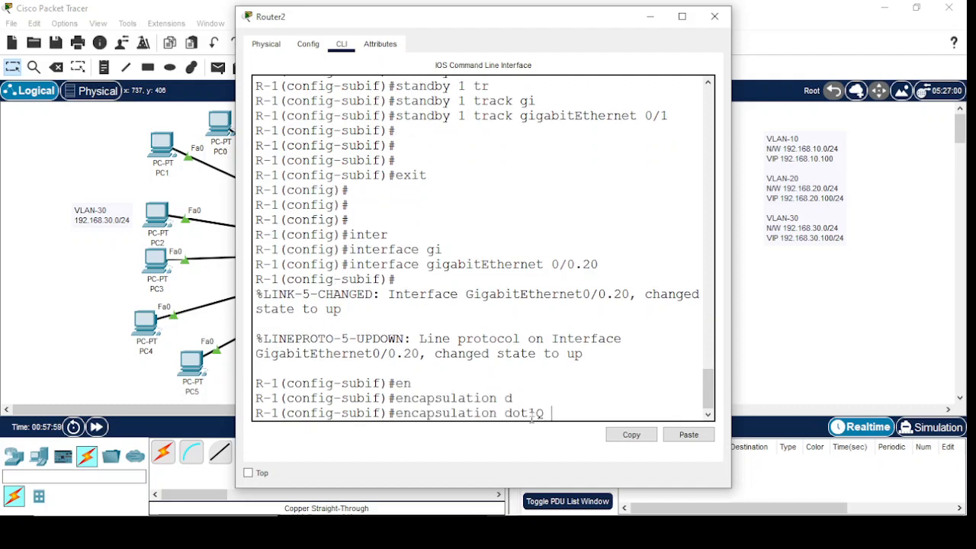
{"action": "type", "text": "20"}
{"action": "key", "text": "Return"}
- Assign IP address 192.168.20.1 with mask 255.255.255.0 to subinterface gigabitEthernet 0/0.20
{"action": "type", "text": "ip ad"}
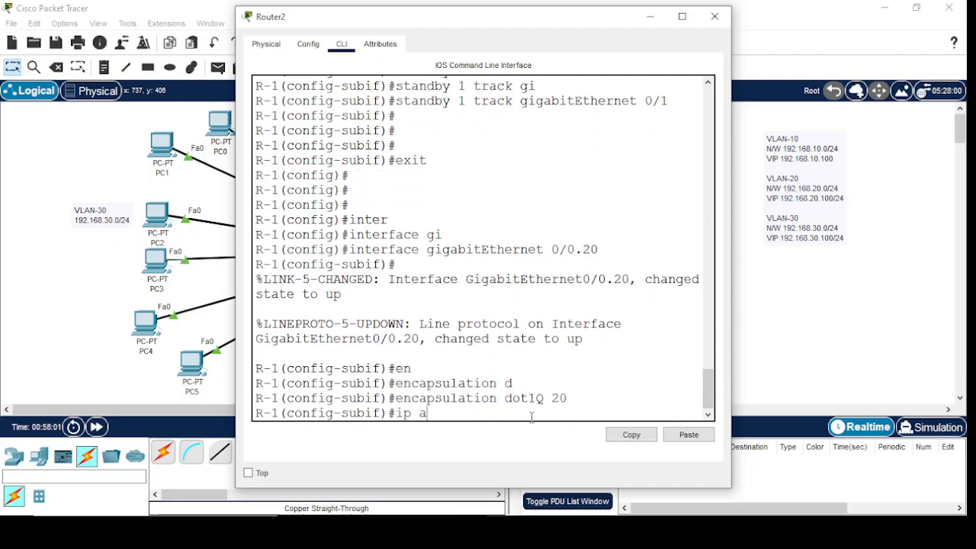
{"action": "key", "text": "Tab"}
{"action": "type", "text": "192.168.20."}
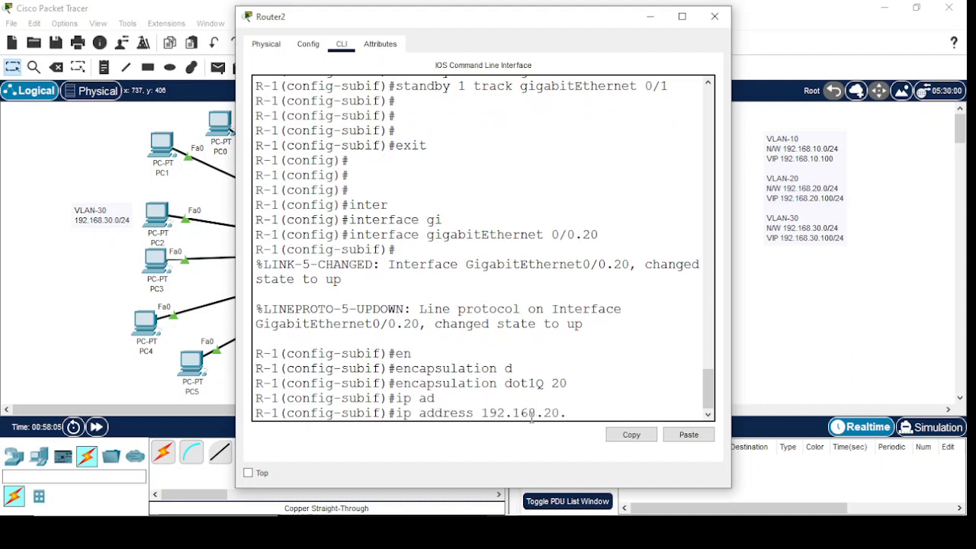
{"action": "type", "text": "1"}
{"action": "type", "text": " 25"}
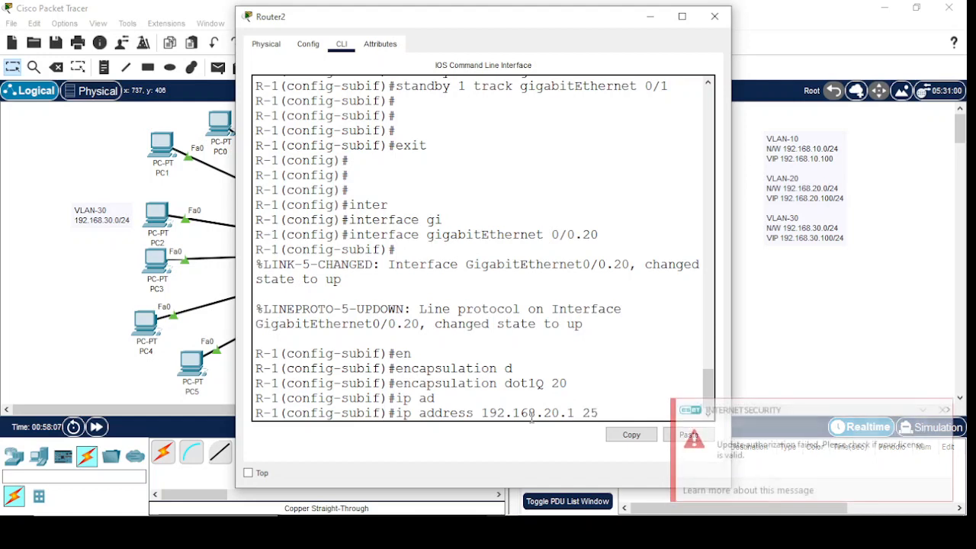
{"action": "type", "text": "5.255.255.0"}
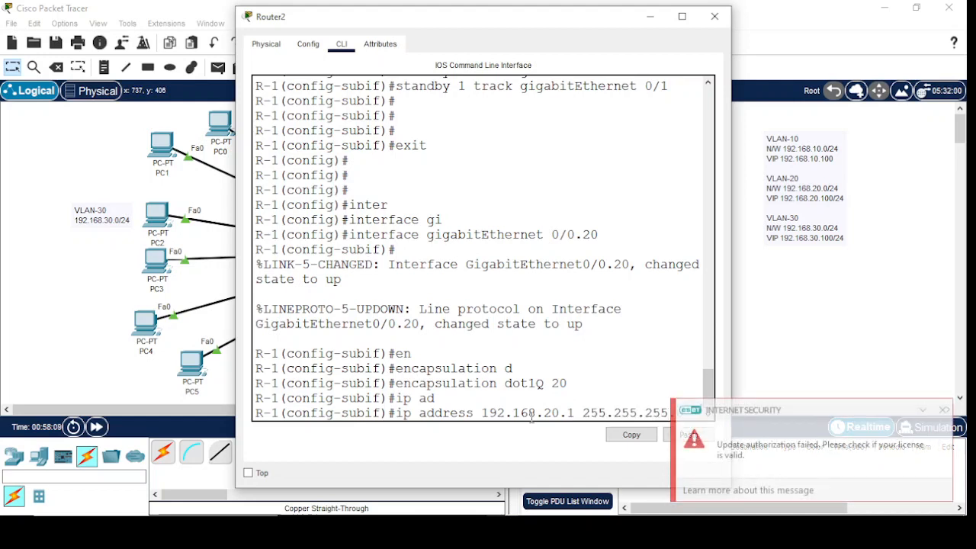
{"action": "key", "text": "Return"}
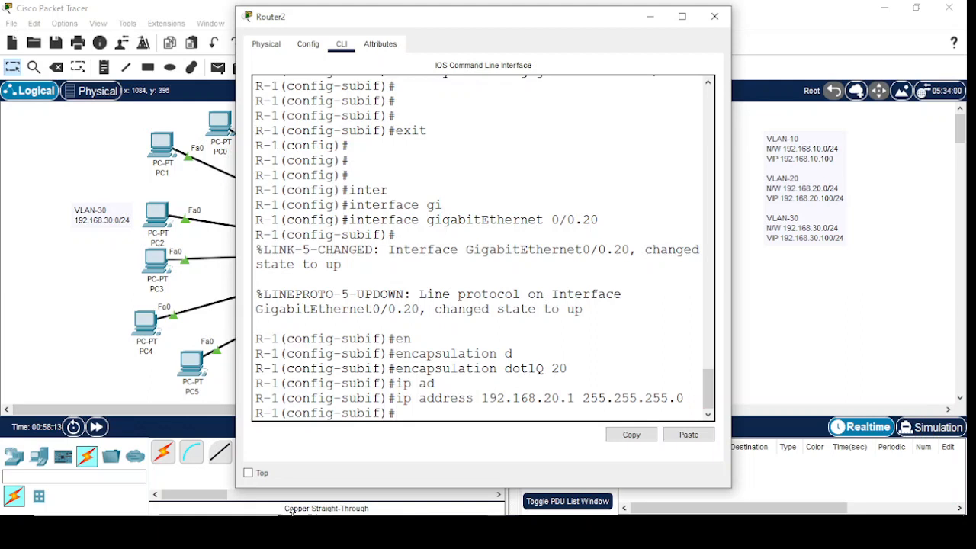
- Set the virtual IP of standby group 1 to 192.168.20.100 on subinterface gigabitEthernet 0/0.20
{"action": "type", "text": "st"}
{"action": "key", "text": "Tab"}
{"action": "type", "text": "1 i"}
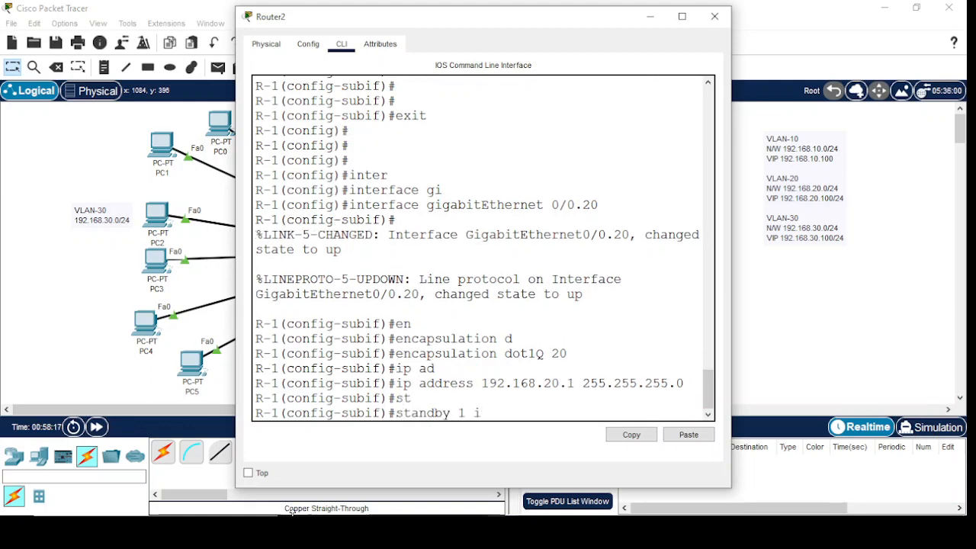
{"action": "type", "text": "p 192.168.20.100"}
{"action": "key", "text": "Return"}
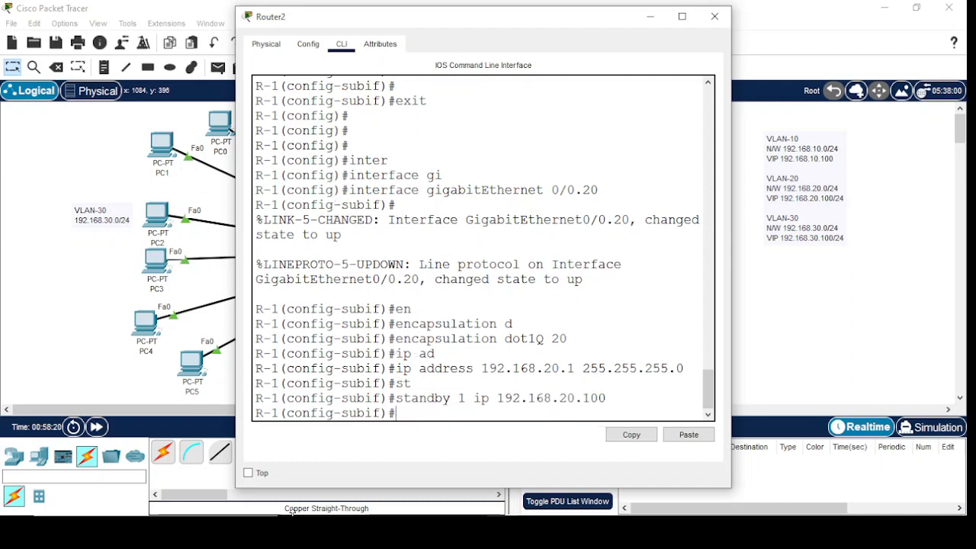
- Enable preemption for standby group 1 on subinterface gigabitEthernet 0/0.20
{"action": "type", "text": "st"}
{"action": "key", "text": "Tab"}
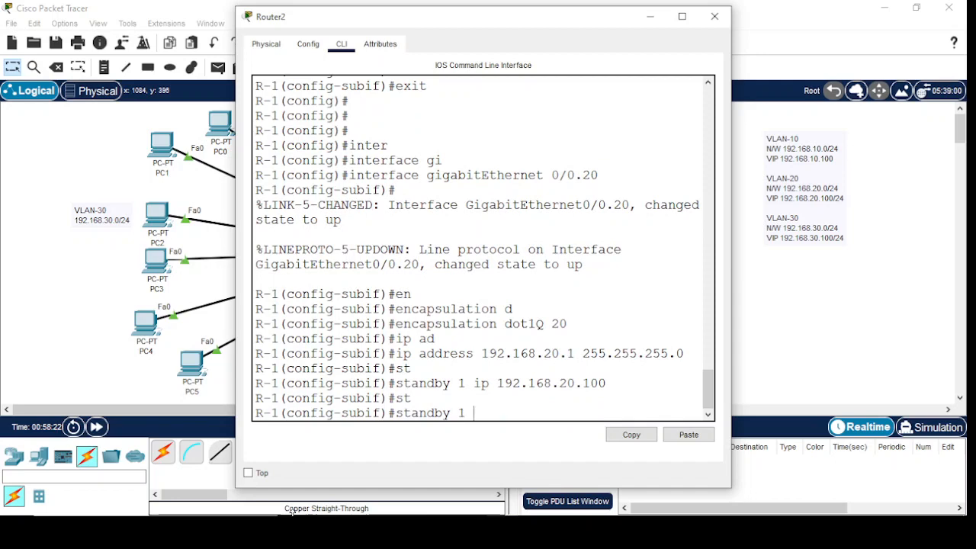
{"action": "type", "text": "1 pre"}
{"action": "key", "text": "Tab"}
{"action": "key", "text": "Return"}
- Set the priority of standby group 1 to 110 on subinterface gigabitEthernet 0/0.20
{"action": "type", "text": "st"}
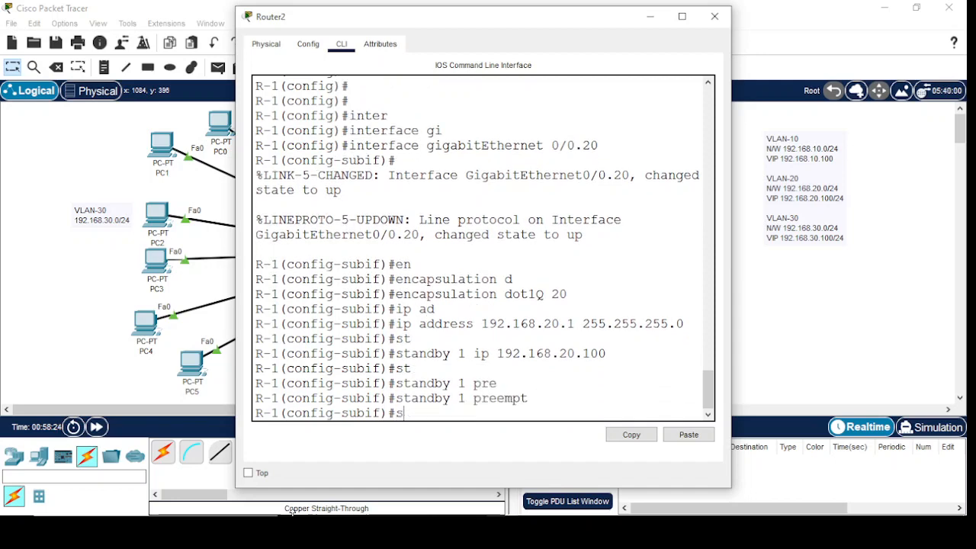
{"action": "key", "text": "Tab"}
{"action": "type", "text": "1 pir"}
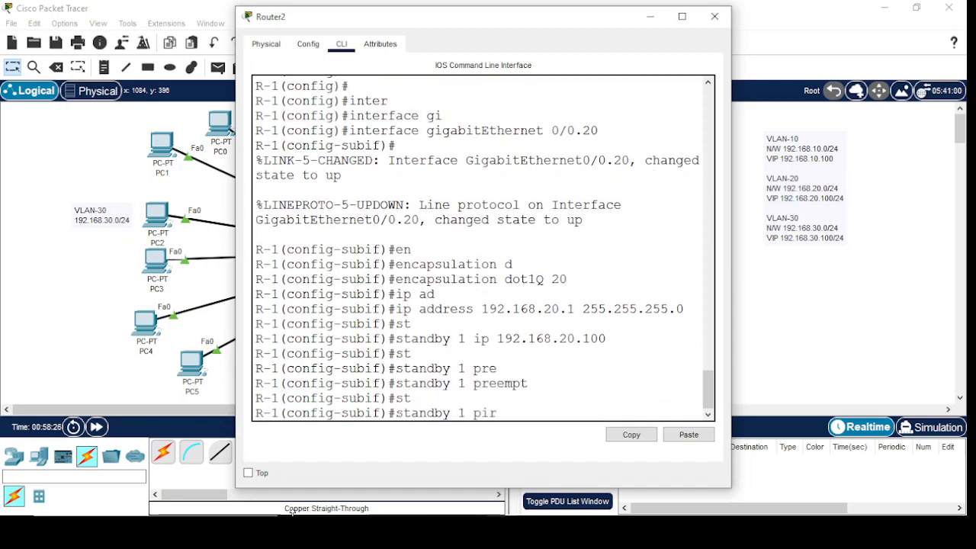
{"action": "key", "text": "Tab"}
{"action": "key", "text": "BackSpace"}
{"action": "key", "text": "BackSpace"}
{"action": "type", "text": "r"}
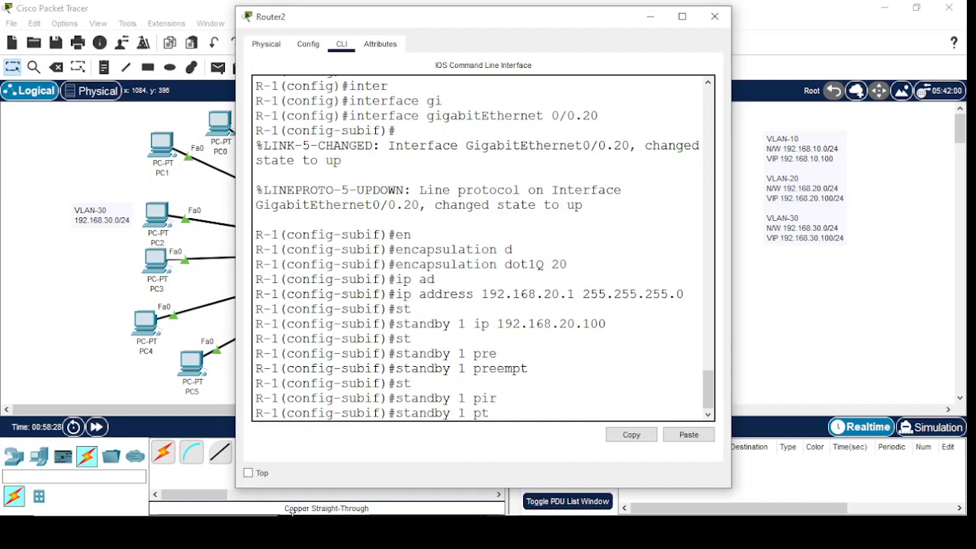
{"action": "key", "text": "Tab"}
{"action": "type", "text": "i"}
{"action": "key", "text": "Tab"}
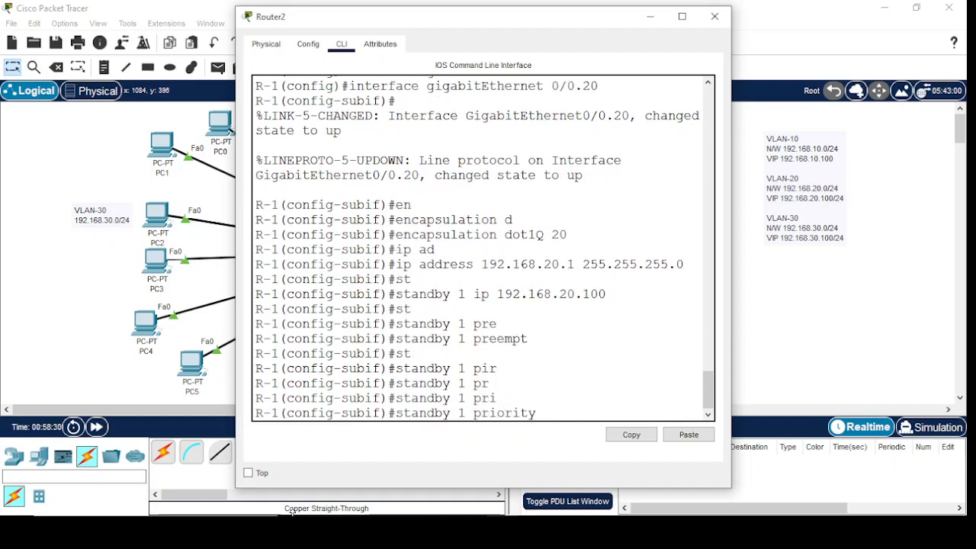
{"action": "type", "text": "110"}
{"action": "key", "text": "Return"}
{"action": "key", "text": "Return"}
{"action": "key", "text": "Return"}
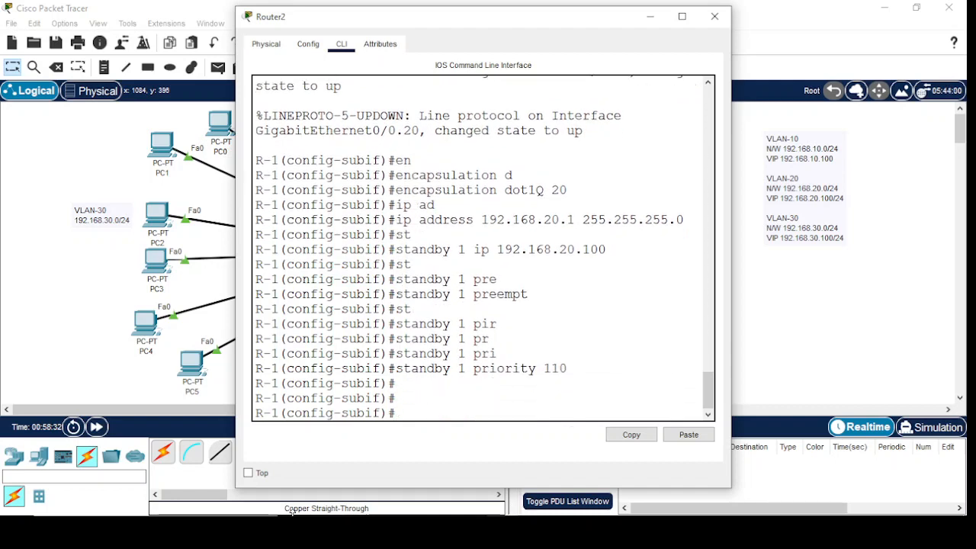
- Make standby group 1 on subinterface gigabitEthernet 0/0.20 track interface gigabitEthernet 0/1
{"action": "type", "text": "st"}
{"action": "key", "text": "Tab"}
{"action": "type", "text": "1 tr"}
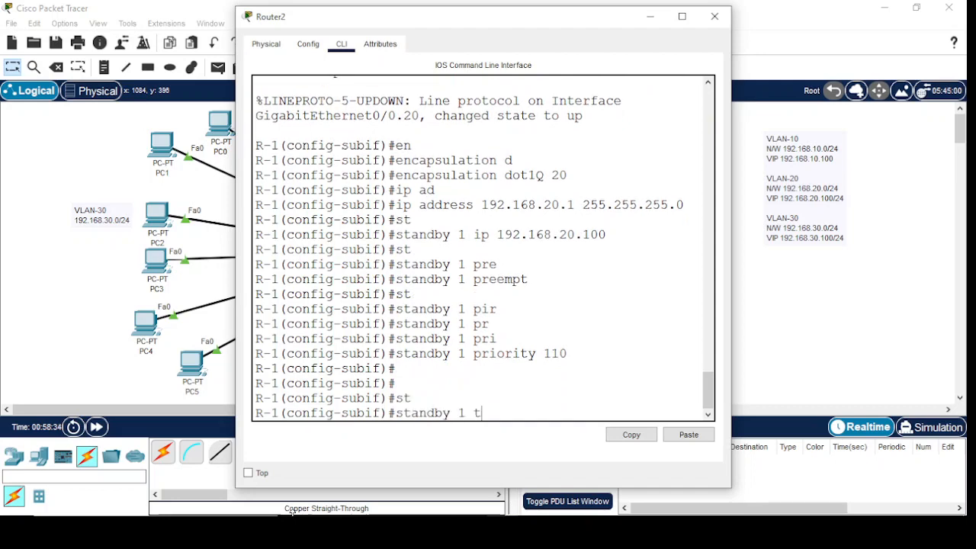
{"action": "key", "text": "Tab"}
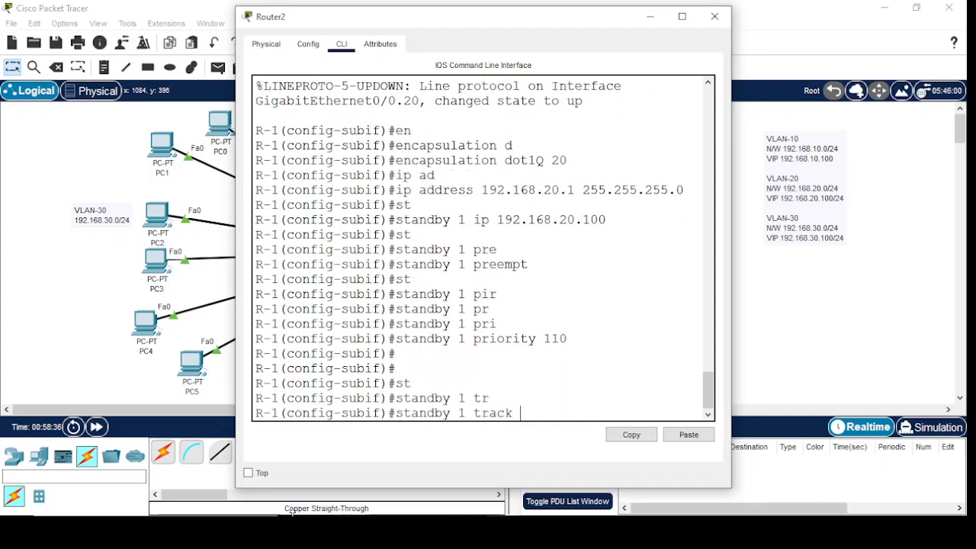
{"action": "type", "text": "gi"}
{"action": "key", "text": "Tab"}
{"action": "type", "text": "0/1"}
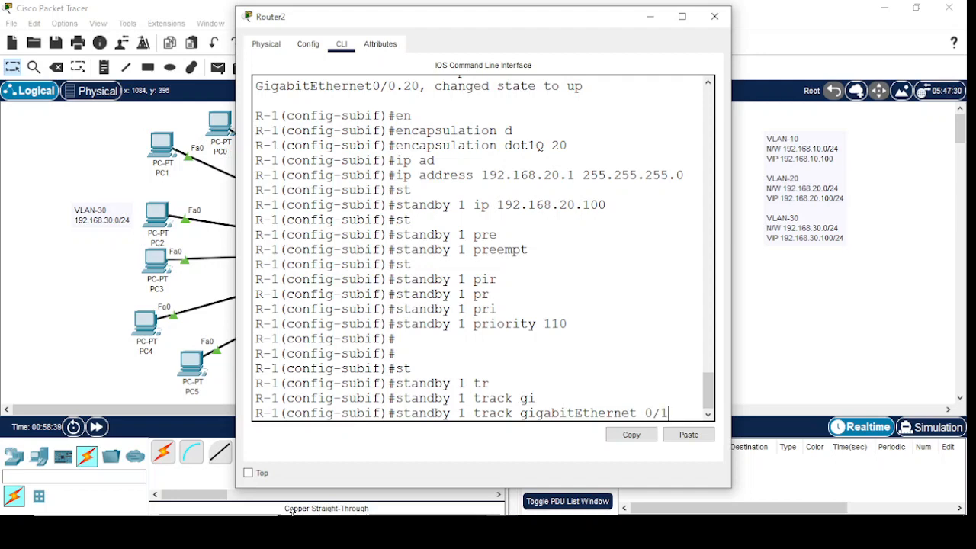
{"action": "key", "text": "Return"}
{"action": "key", "text": "Return"}
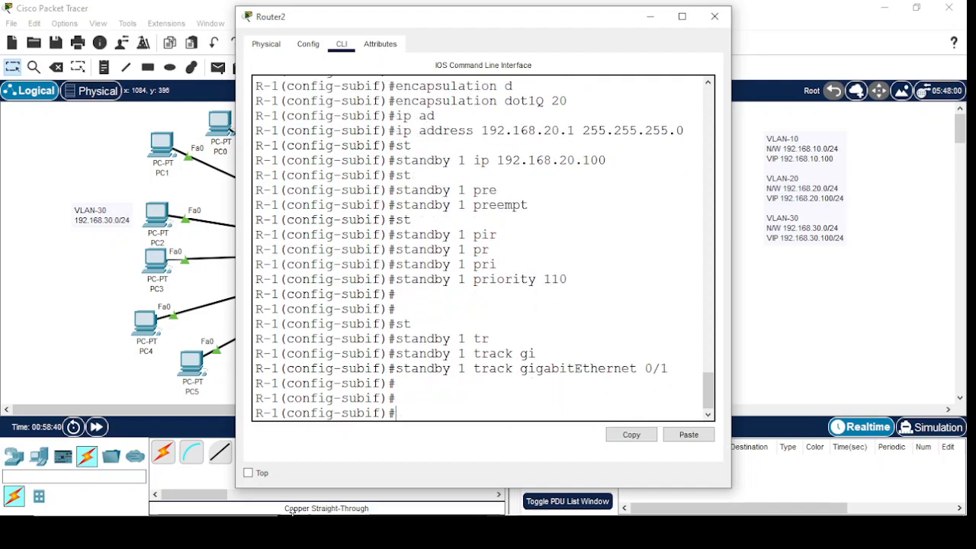
- Exit the VLAN 20 subinterface and create subinterface gigabitEthernet 0/0.30 on R-1
{"action": "type", "text": "exit"}
{"action": "key", "text": "Return"}
{"action": "type", "text": "inter"}
{"action": "key", "text": "Tab"}
{"action": "type", "text": "gi"}
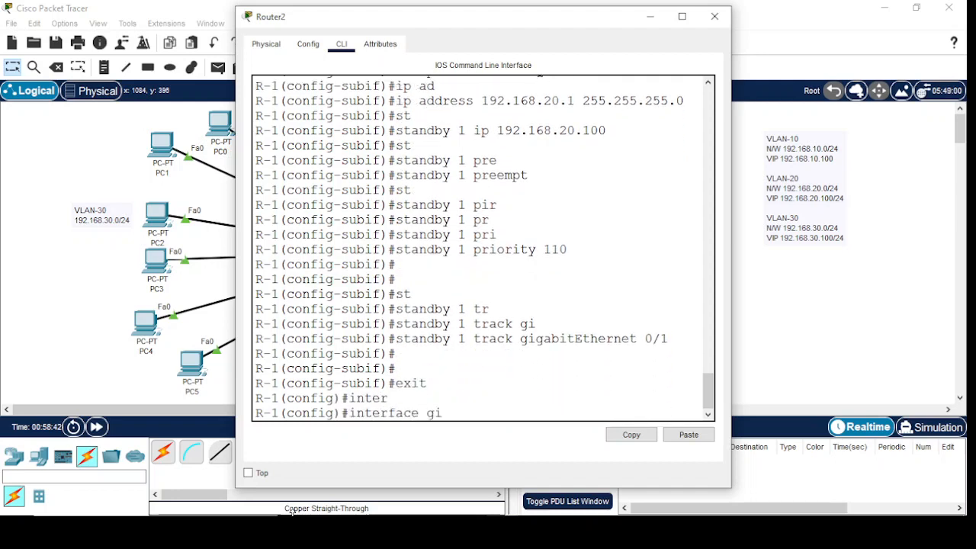
{"action": "key", "text": "Tab"}
{"action": "type", "text": "0/0."}
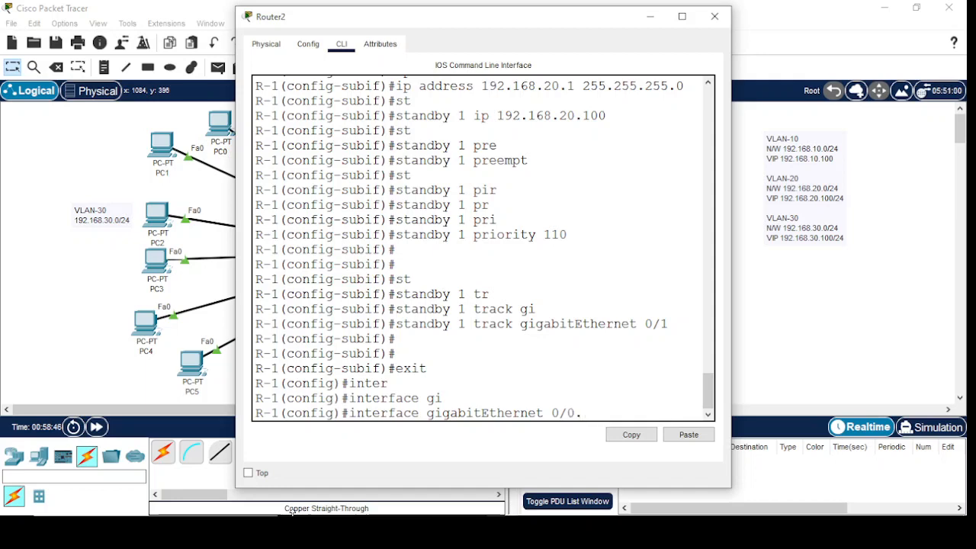
{"action": "type", "text": "30"}
{"action": "key", "text": "Return"}
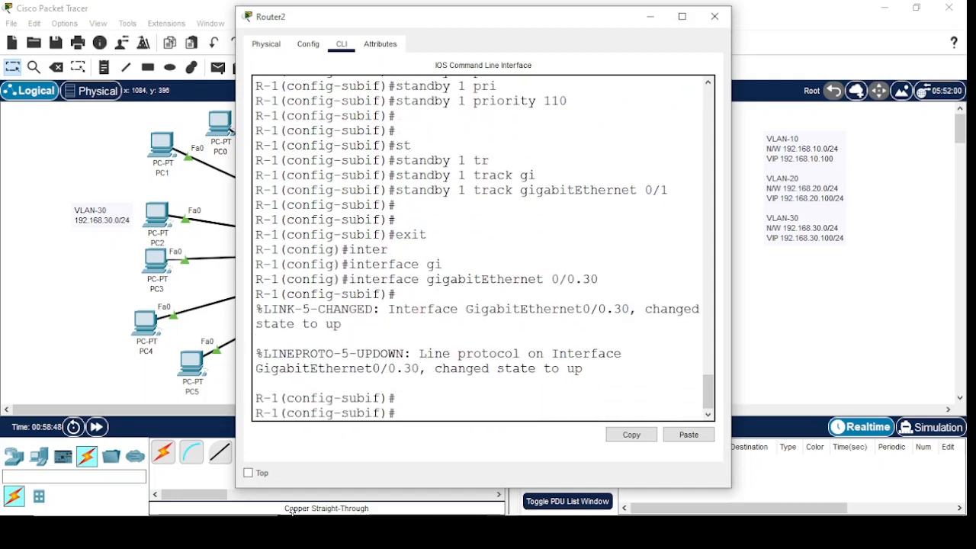
- Set dot1Q encapsulation for VLAN 30 on subinterface gigabitEthernet 0/0.30
{"action": "type", "text": "en"}
{"action": "key", "text": "Tab"}
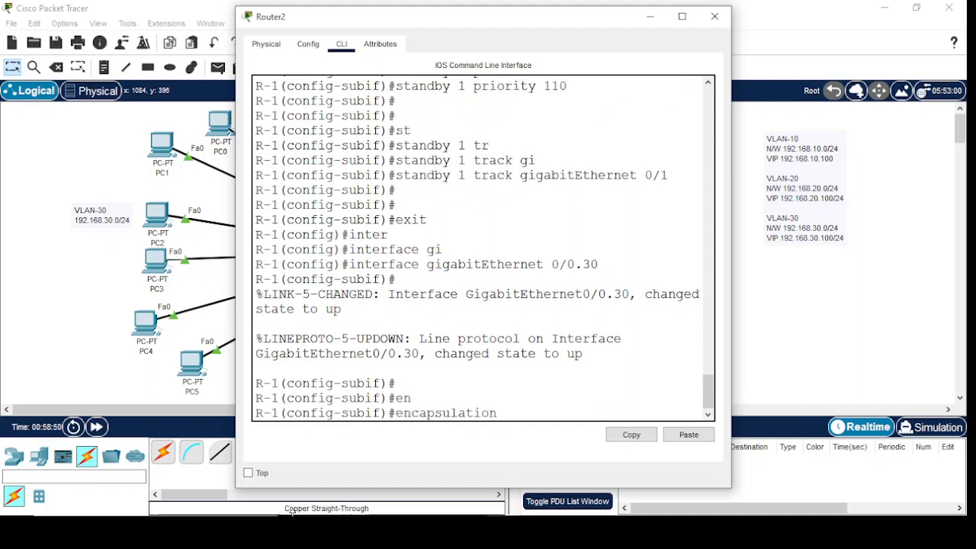
{"action": "type", "text": "d"}
{"action": "key", "text": "Tab"}
{"action": "type", "text": "30"}
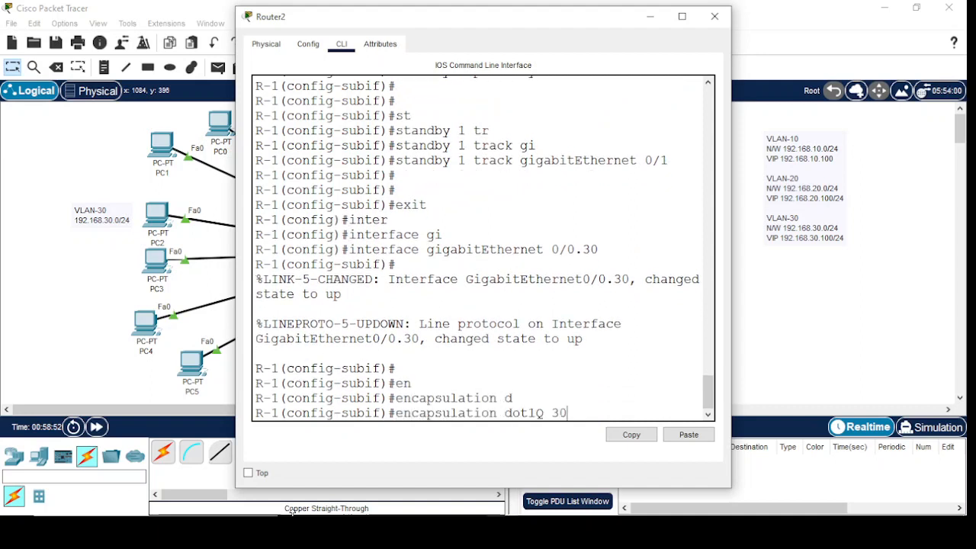
{"action": "key", "text": "Return"}
- Assign IP address 192.168.30.1 with mask 255.255.255.0 to subinterface gigabitEthernet 0/0.30
{"action": "type", "text": "ip ad"}
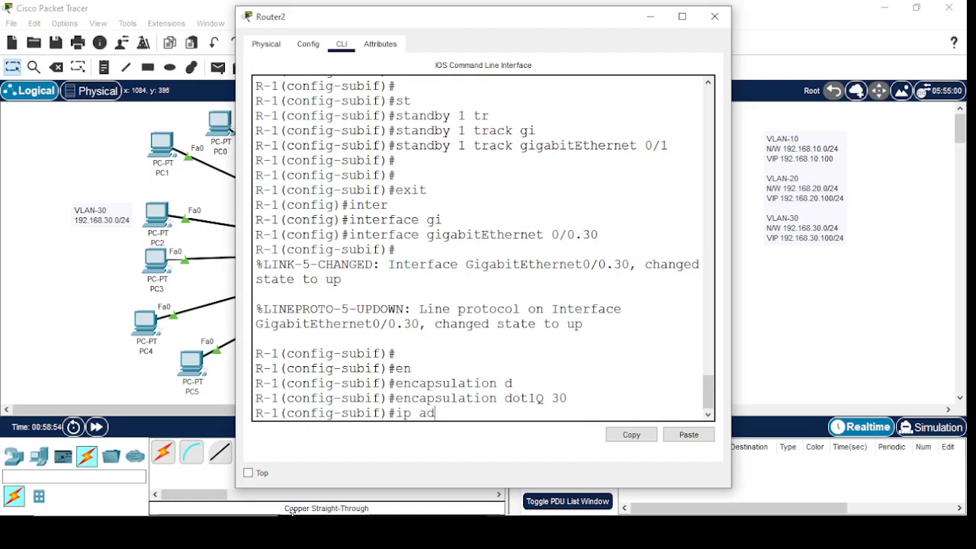
{"action": "key", "text": "Tab"}
{"action": "type", "text": "192.16"}
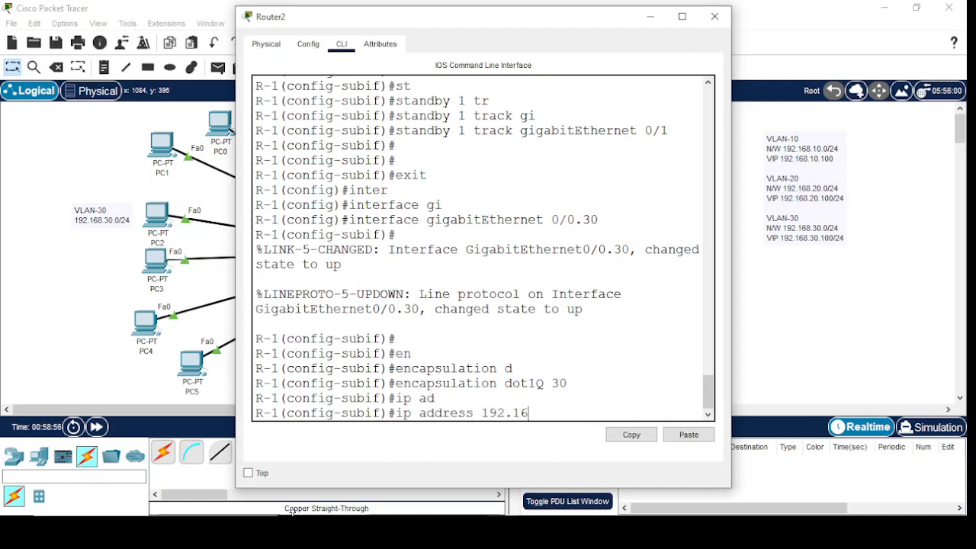
{"action": "type", "text": "8.30.1"}
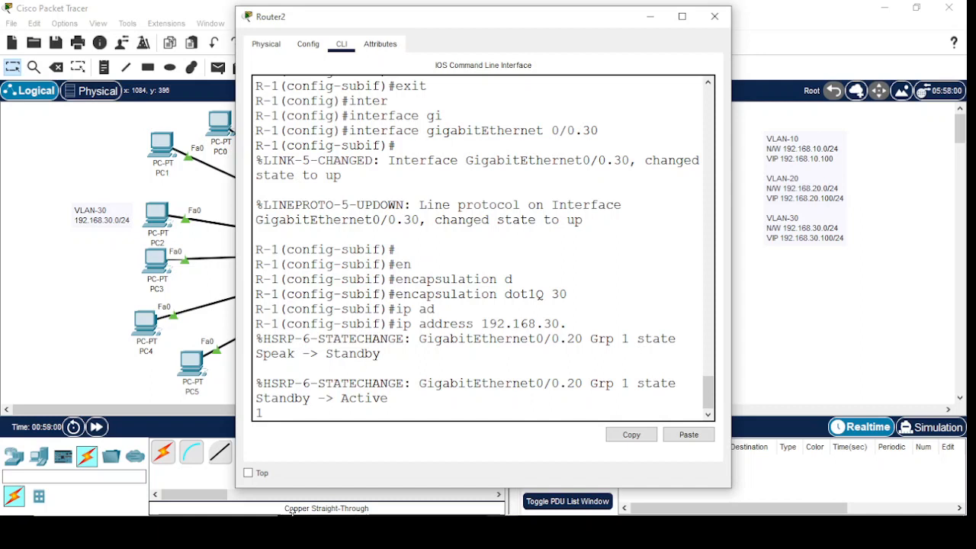
{"action": "type", "text": " 255.255.255.0"}
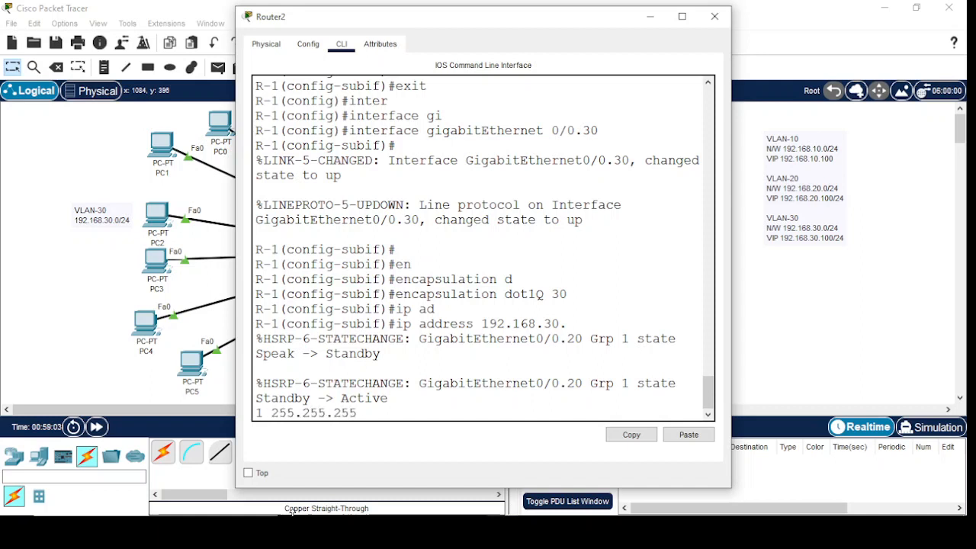
{"action": "key", "text": "Return"}
{"action": "key", "text": "Return"}
{"action": "key", "text": "Return"}
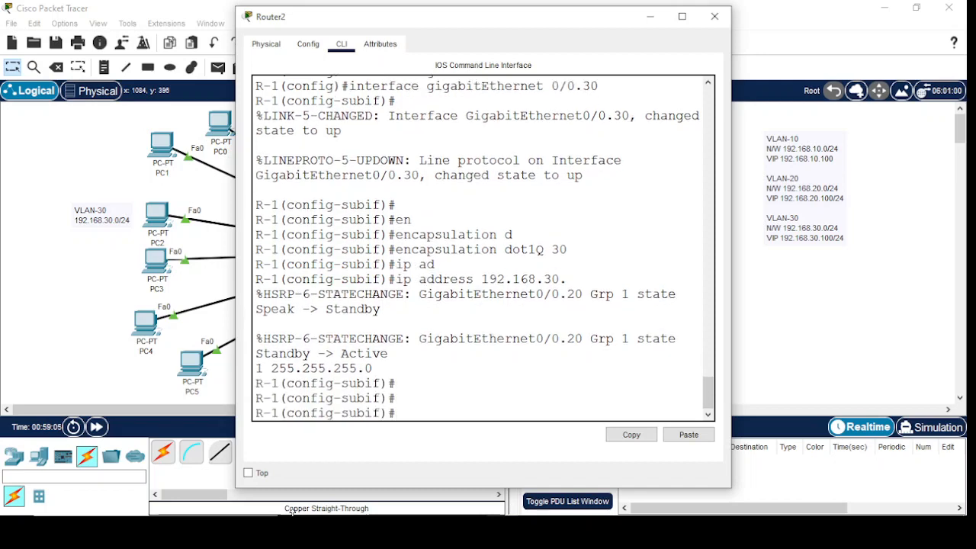
- Set the virtual IP of standby group 1 to 192.168.30.100 on subinterface gigabitEthernet 0/0.30
{"action": "type", "text": "st"}
{"action": "key", "text": "Tab"}
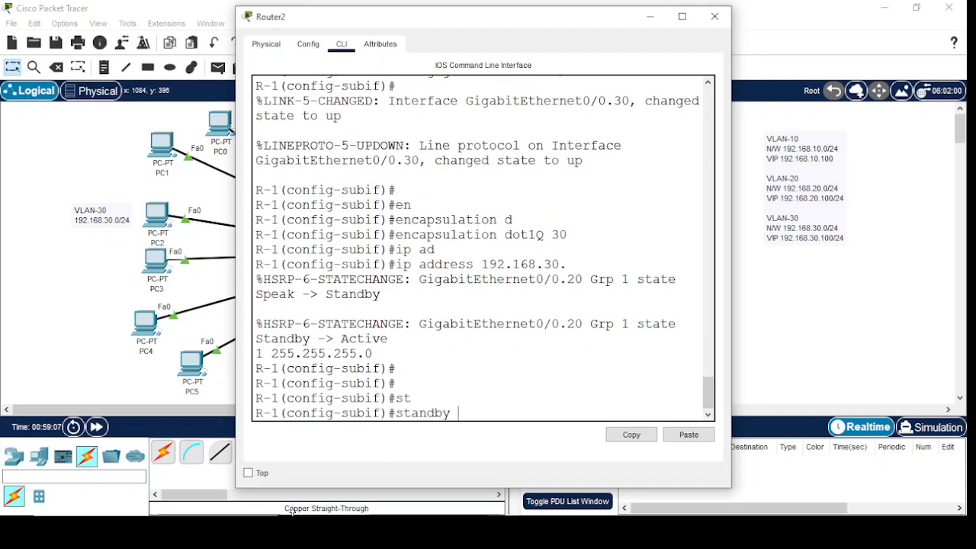
{"action": "type", "text": "1 ip 192.168.30."}
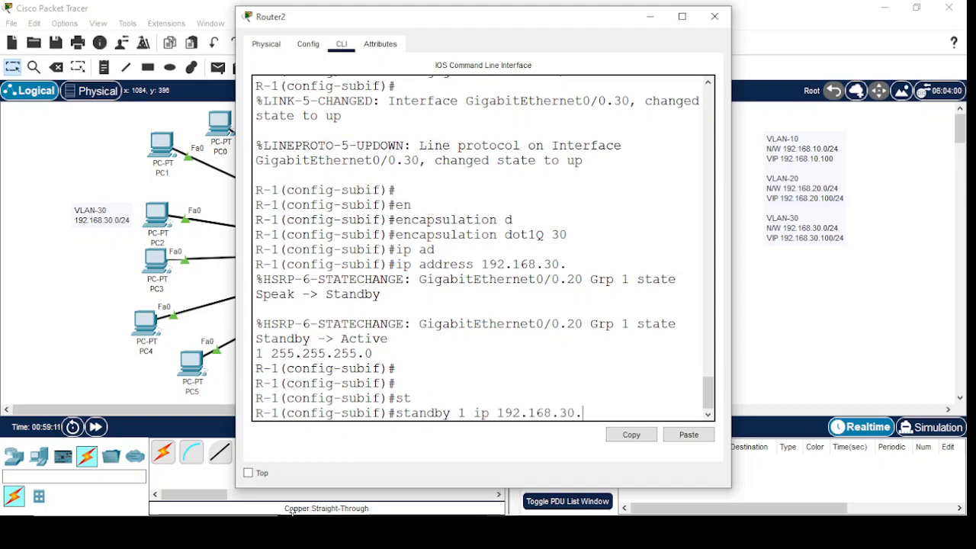
{"action": "type", "text": "100"}
{"action": "key", "text": "Return"}
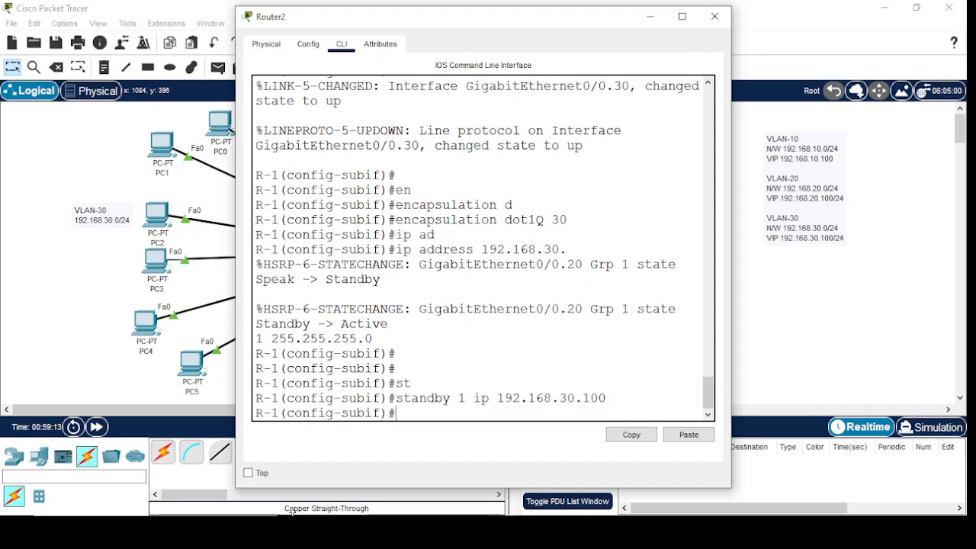
- Enable preemption for standby group 1 on subinterface gigabitEthernet 0/0.30
{"action": "type", "text": "st"}
{"action": "key", "text": "Tab"}
{"action": "type", "text": "1"}
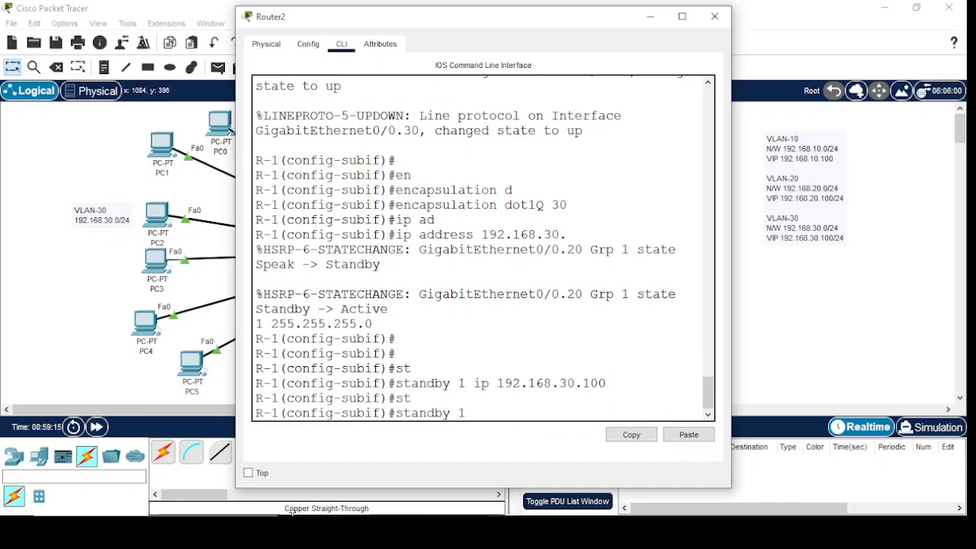
{"action": "type", "text": " pre"}
{"action": "key", "text": "Tab"}
{"action": "key", "text": "Return"}
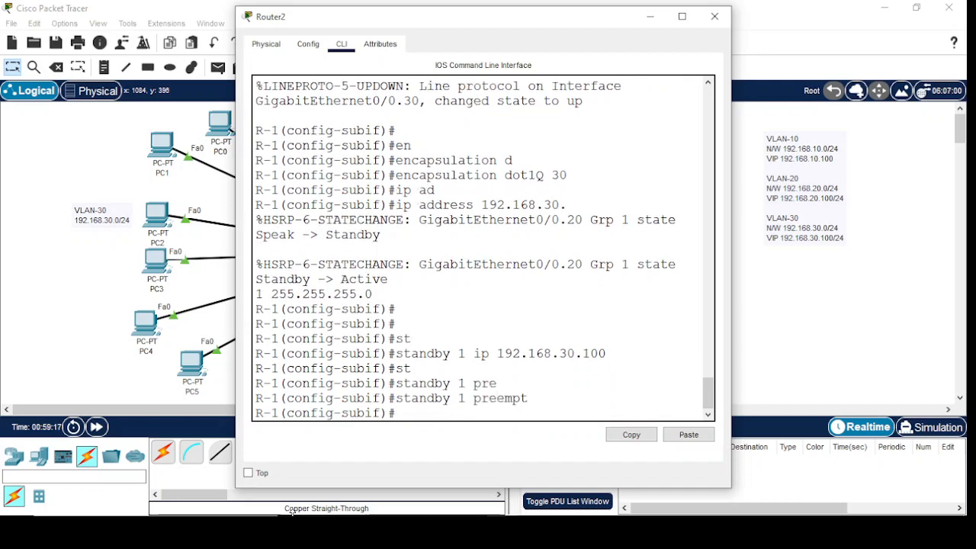
- Set the priority of standby group 1 to 110 on subinterface gigabitEthernet 0/0.30
{"action": "type", "text": "st"}
{"action": "key", "text": "Tab"}
{"action": "type", "text": "1 "}
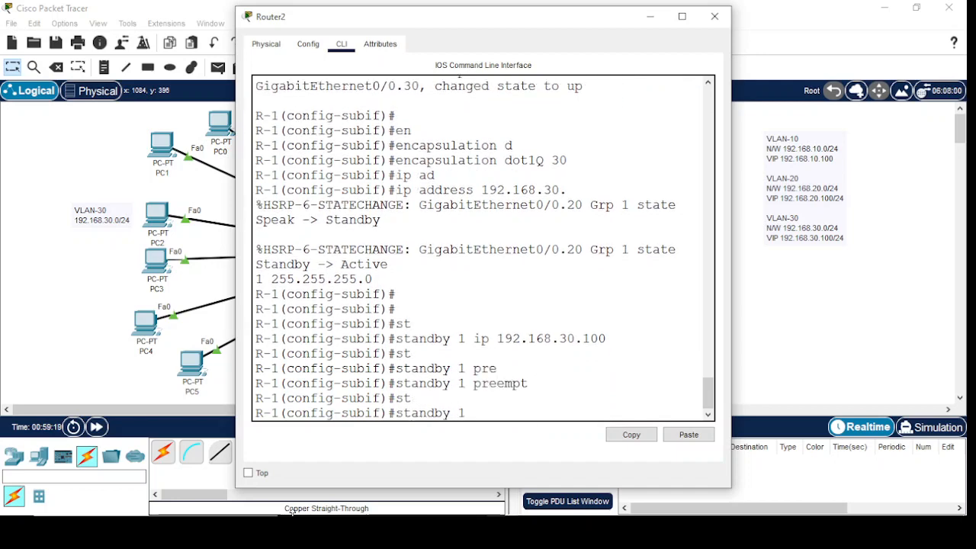
{"action": "type", "text": "pri"}
{"action": "key", "text": "Tab"}
{"action": "type", "text": "110"}
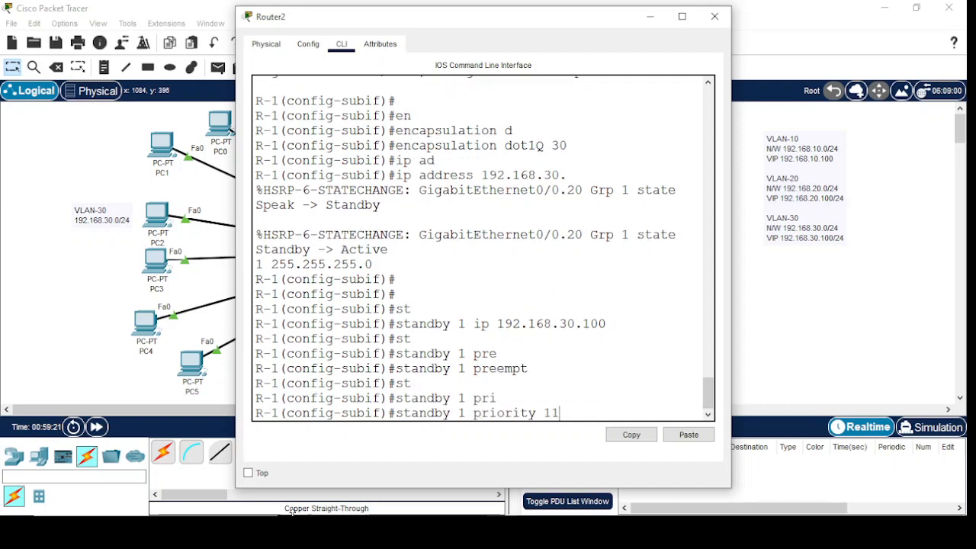
{"action": "key", "text": "Return"}
- Make standby group 1 on subinterface gigabitEthernet 0/0.30 track interface gigabitEthernet 0/1
{"action": "type", "text": "st"}
{"action": "key", "text": "Tab"}
{"action": "type", "text": "1"}
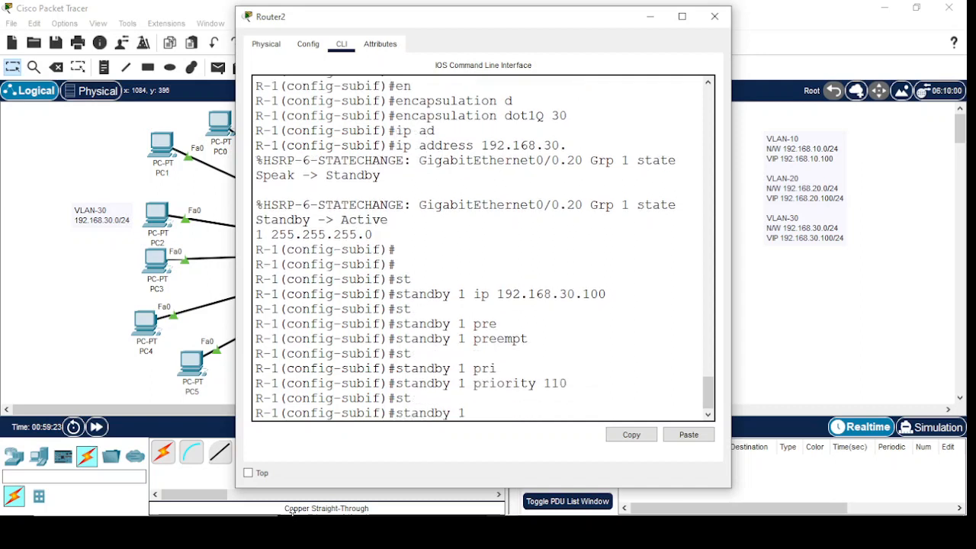
{"action": "type", "text": " tr"}
{"action": "key", "text": "Tab"}
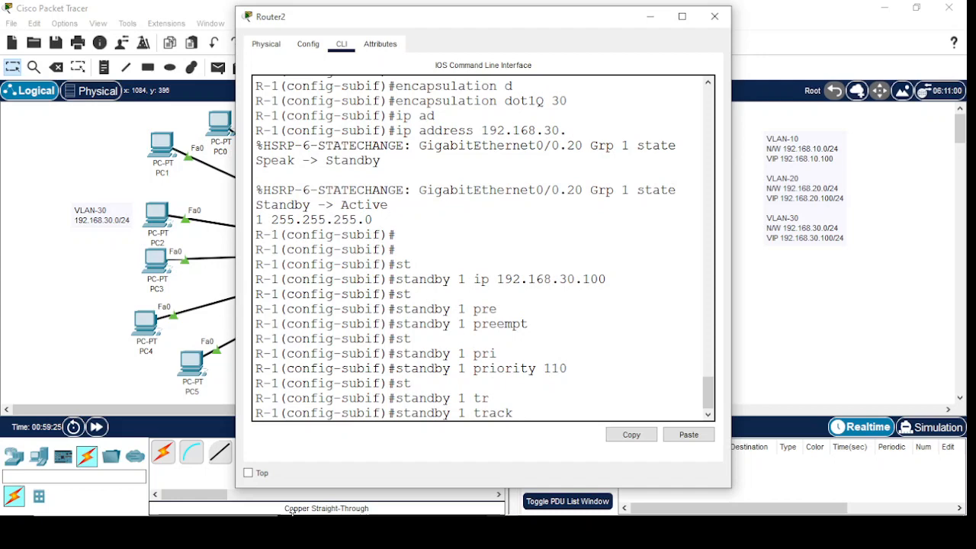
{"action": "type", "text": "gi"}
{"action": "key", "text": "Tab"}
{"action": "type", "text": "0/1"}
{"action": "key", "text": "Return"}
{"action": "key", "text": "Return"}
{"action": "key", "text": "Return"}
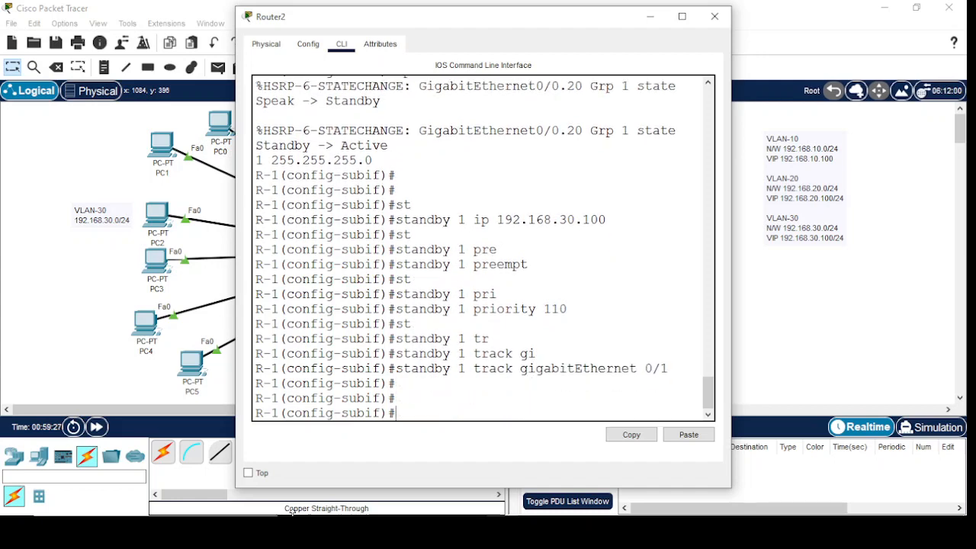
- Exit the VLAN 30 subinterface to R-1's global configuration mode
{"action": "type", "text": "exit"}
{"action": "key", "text": "Return"}
{"action": "key", "text": "Return"}
{"action": "key", "text": "Return"}
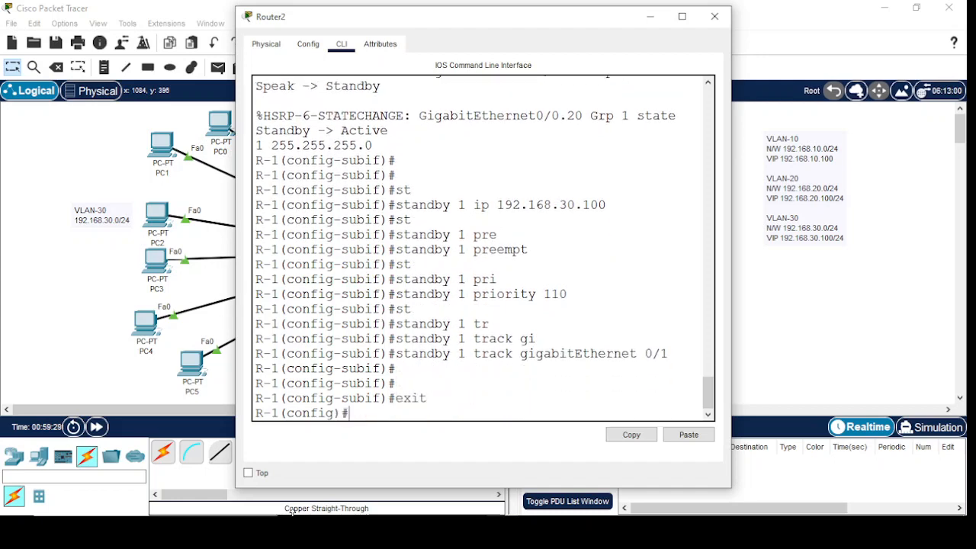
{"action": "key", "text": "Return"}
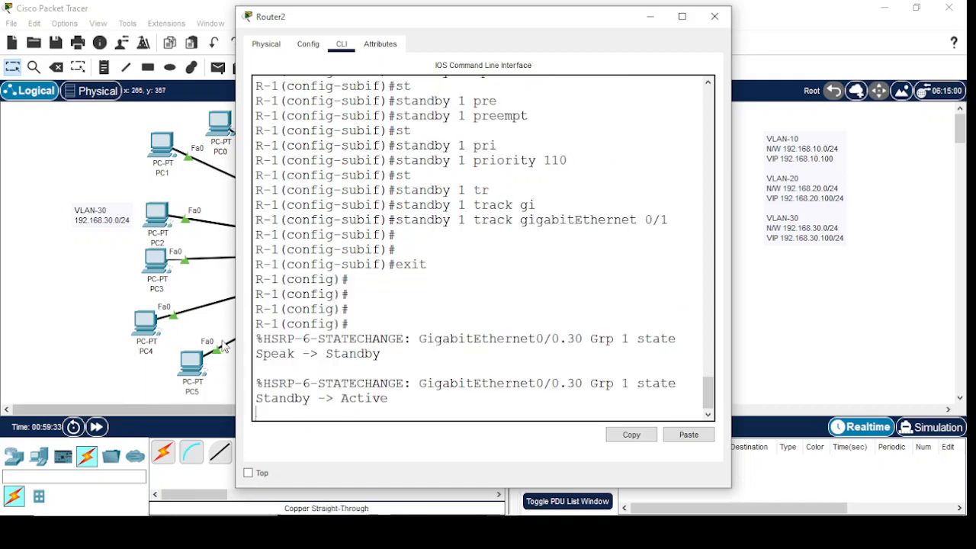
{"action": "left_click_drag", "start_coordinate": [494, 22], "coordinate": [229, 45]}
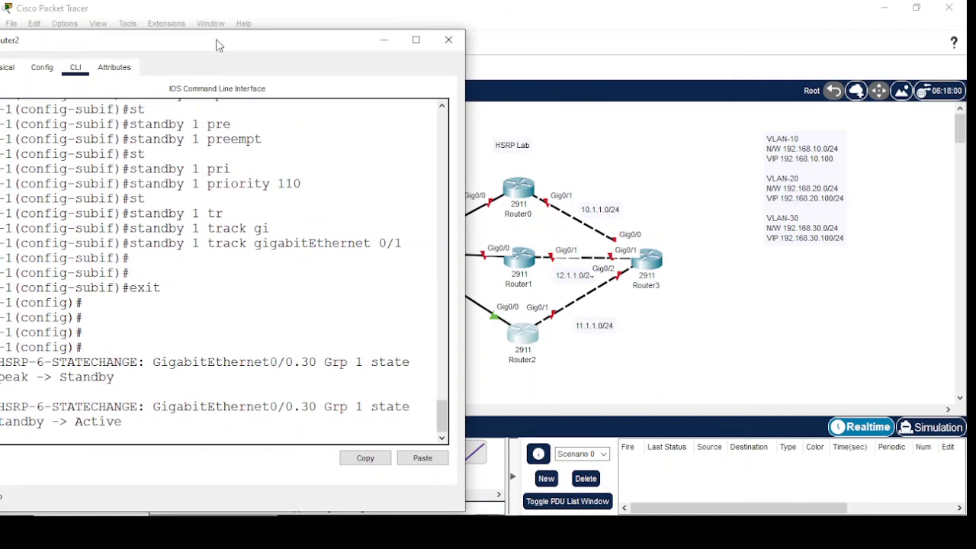
{"action": "left_click_drag", "start_coordinate": [217, 45], "coordinate": [395, 16]}
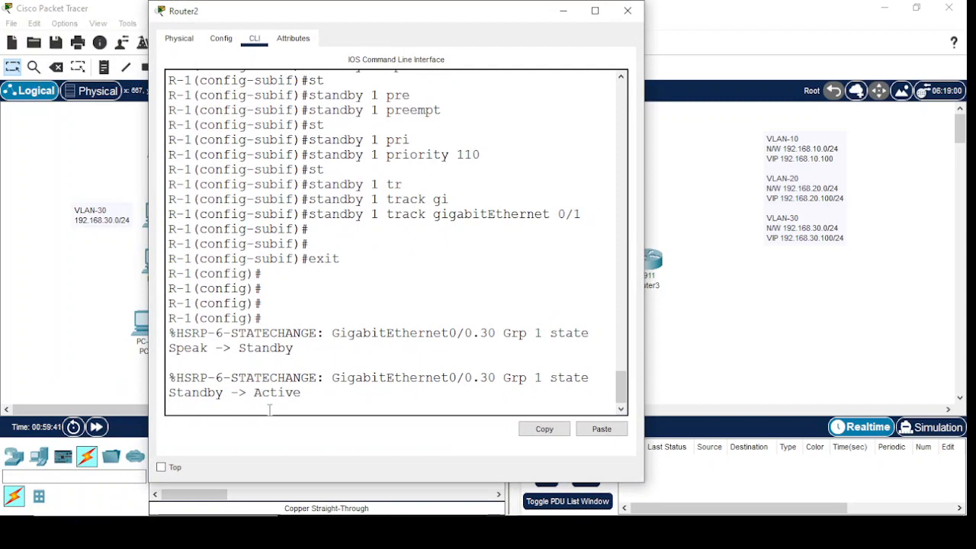
{"action": "key", "text": "Return"}
{"action": "key", "text": "Return"}
{"action": "key", "text": "Return"}
{"action": "key", "text": "Return"}
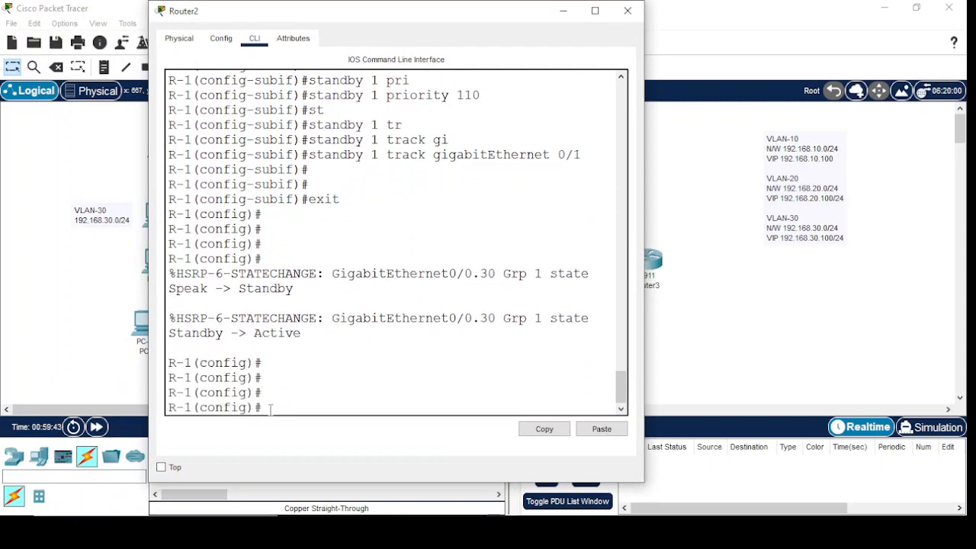
- Bring up interface gigabitEthernet 0/1 on R-1 with no shutdown
{"action": "type", "text": "inter"}
{"action": "key", "text": "Tab"}
{"action": "type", "text": "gi"}
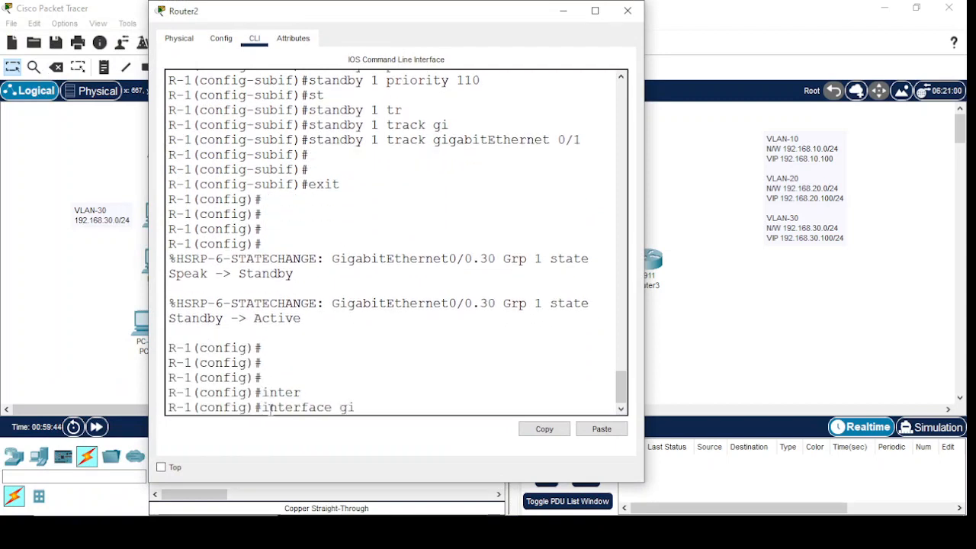
{"action": "key", "text": "Tab"}
{"action": "type", "text": "0/1"}
{"action": "key", "text": "Return"}
{"action": "key", "text": "Return"}
{"action": "key", "text": "Return"}
{"action": "key", "text": "Return"}
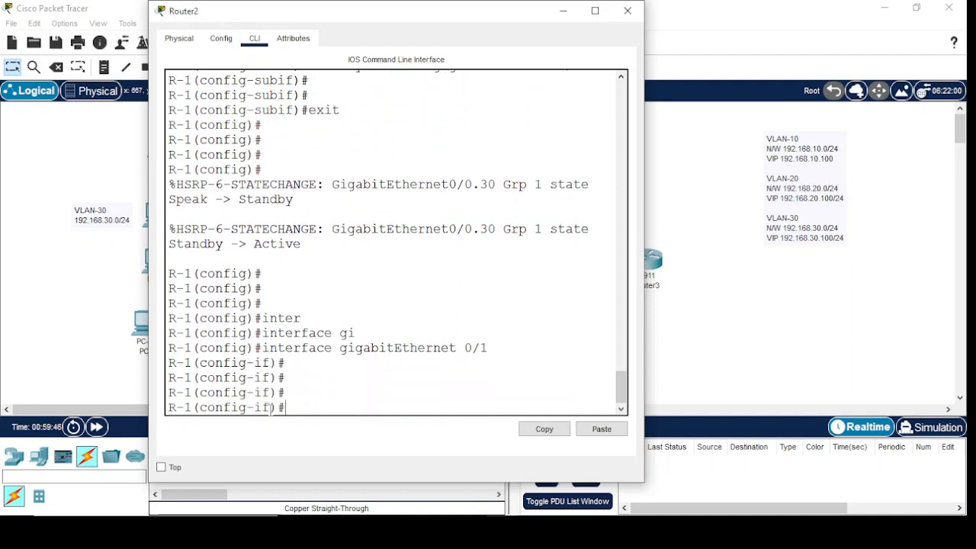
{"action": "type", "text": "no shu"}
{"action": "key", "text": "Tab"}
{"action": "key", "text": "Return"}
{"action": "key", "text": "Return"}
{"action": "key", "text": "Return"}
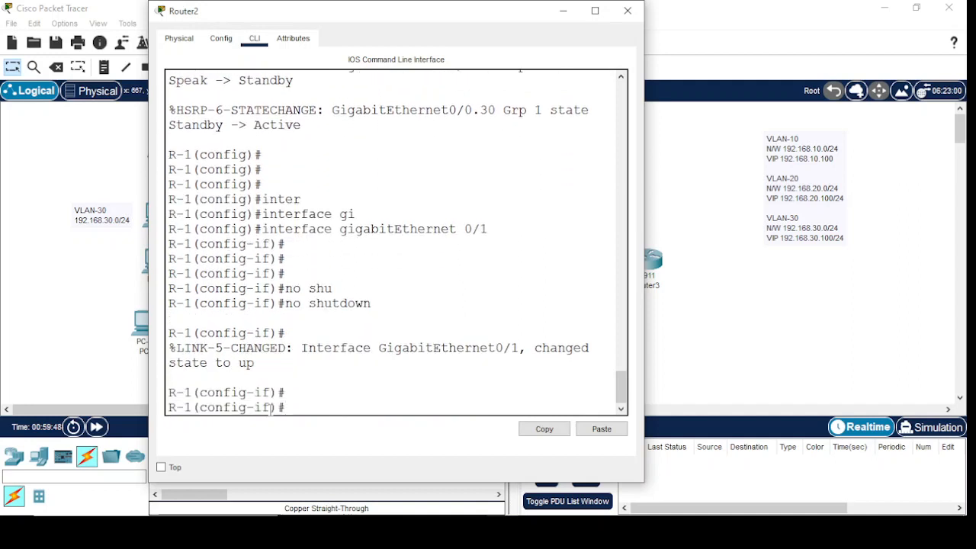
- Assign IP address 11.1.1.1 with mask 255.255.255.0 to interface gigabitEthernet 0/1 on R-1
{"action": "type", "text": "ip ad"}
{"action": "key", "text": "Tab"}
{"action": "type", "text": "110"}
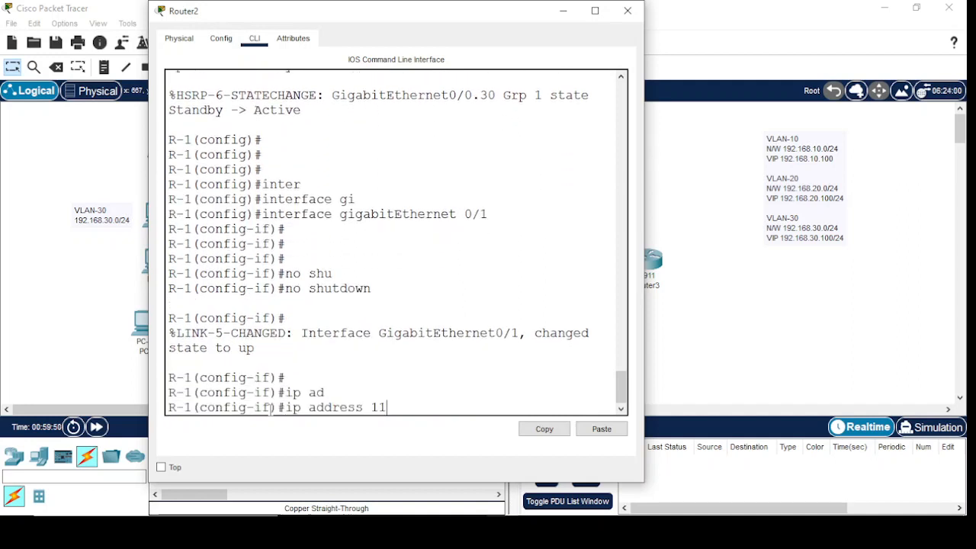
{"action": "key", "text": "BackSpace"}
{"action": "type", "text": ".1.1.1 255.255.255.0"}
{"action": "key", "text": "Return"}
{"action": "key", "text": "Return"}
{"action": "key", "text": "Return"}
{"action": "key", "text": "Return"}
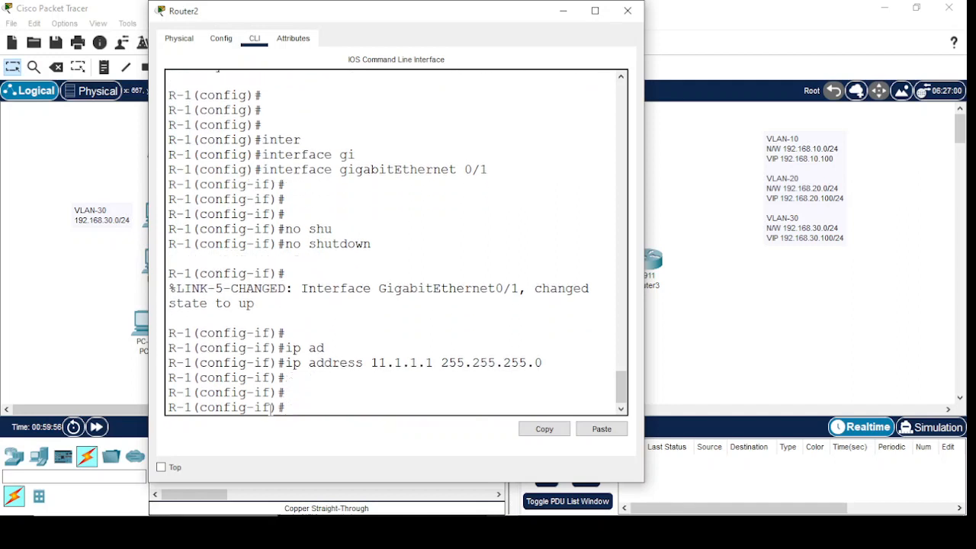
- Return from interface gigabitEthernet 0/1 to R-1's global configuration mode and move the router window to reveal the topology
{"action": "type", "text": "exit"}
{"action": "key", "text": "Return"}
{"action": "key", "text": "Return"}
{"action": "key", "text": "Return"}
{"action": "key", "text": "Return"}
{"action": "key", "text": "Return"}
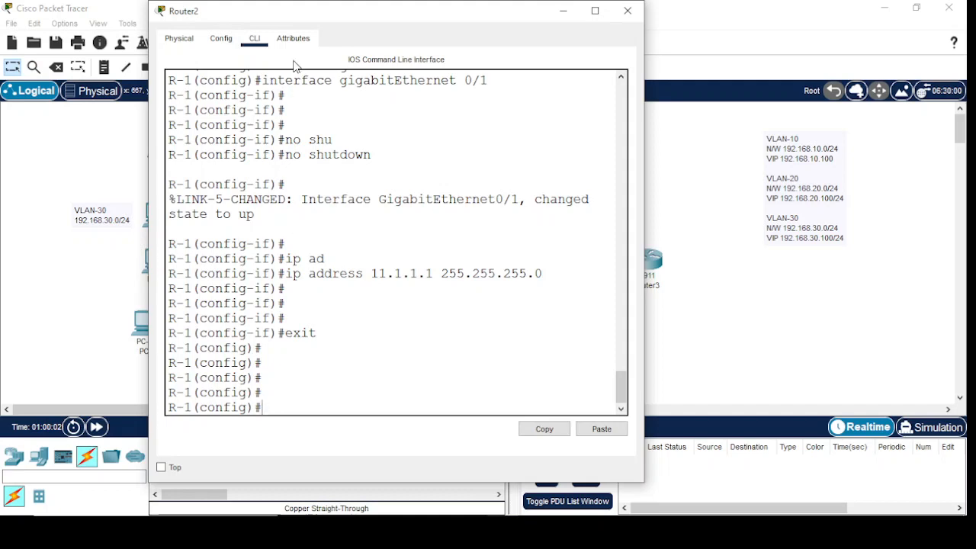
{"action": "left_click_drag", "start_coordinate": [346, 15], "coordinate": [229, 515]}
{"action": "left_click_drag", "start_coordinate": [254, 463], "coordinate": [282, 39]}
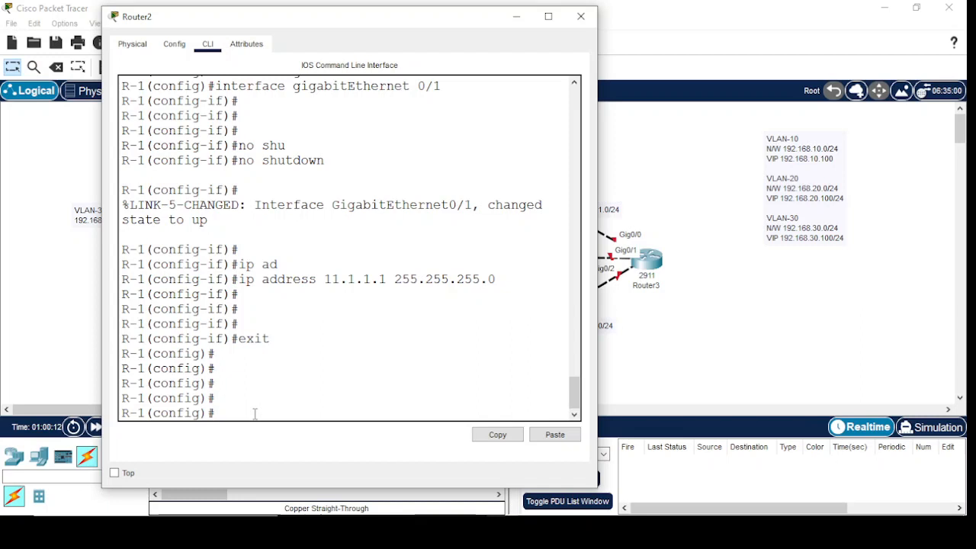
- Start OSPF routing process 1 on R-1
{"action": "type", "text": "rout"}
{"action": "key", "text": "Tab"}
{"action": "type", "text": "os"}
{"action": "key", "text": "Tab"}
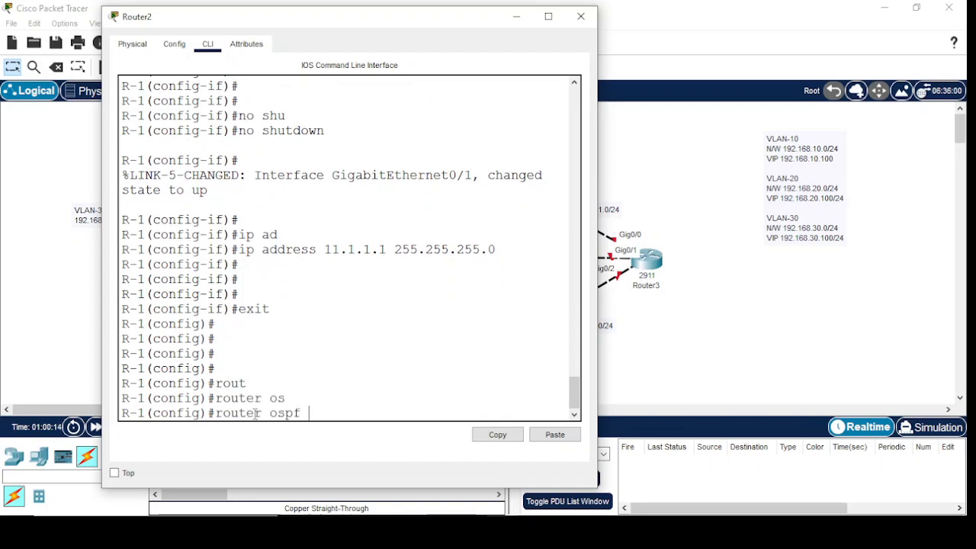
{"action": "type", "text": "1"}
{"action": "key", "text": "Return"}
- Advertise network 192.168.10.0 with wildcard mask 0.0.0.255 in OSPF area 0 on R-1
{"action": "type", "text": "ne"}
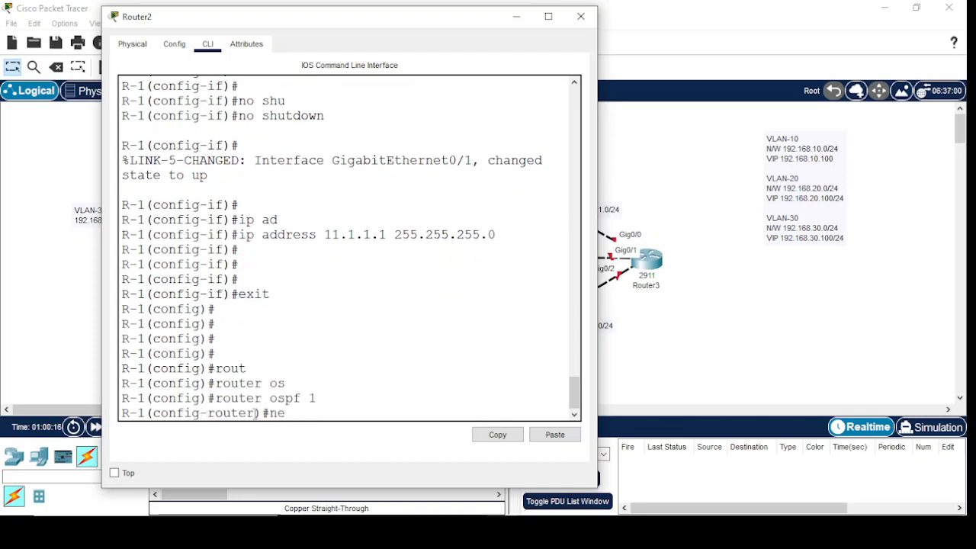
{"action": "type", "text": "t"}
{"action": "key", "text": "Tab"}
{"action": "type", "text": "192.168."}
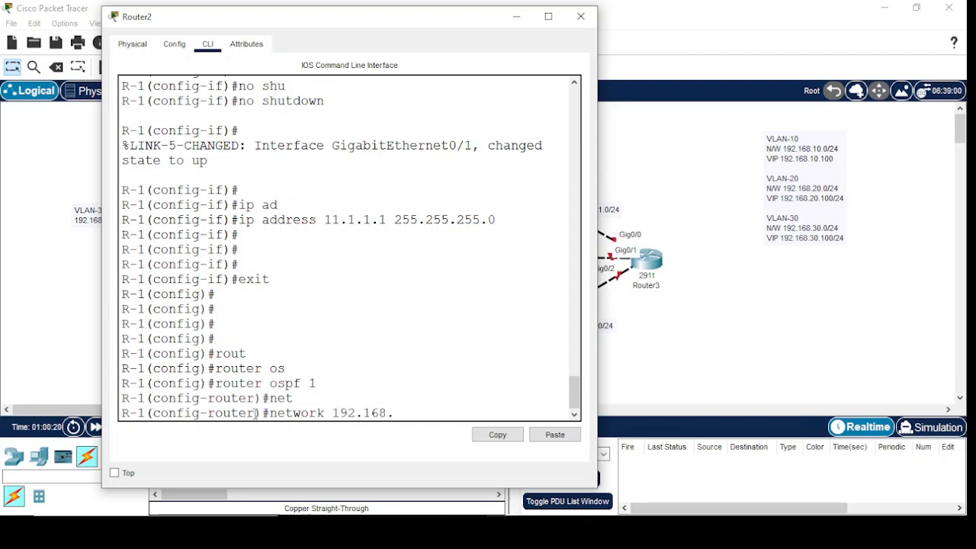
{"action": "type", "text": "10.0 0.0.0.255 a 0"}
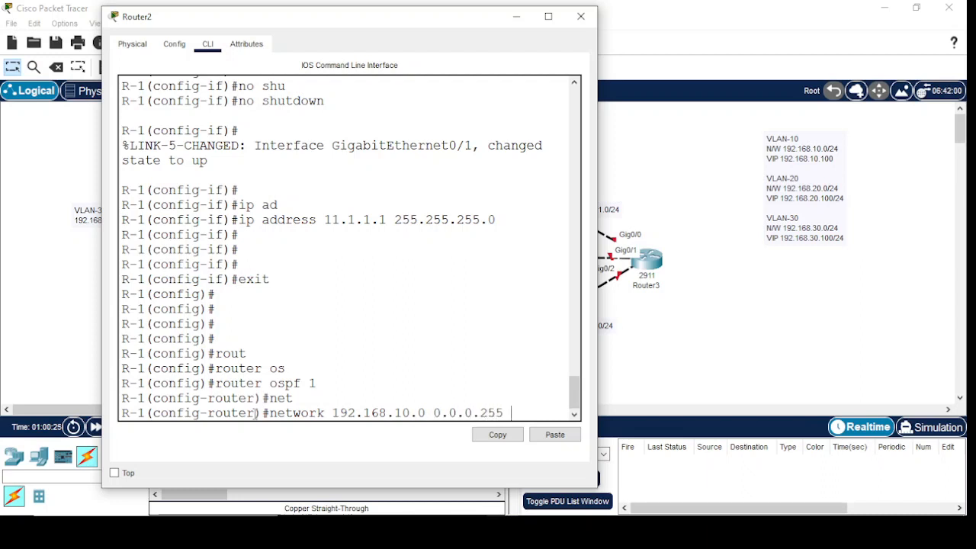
{"action": "key", "text": "Return"}
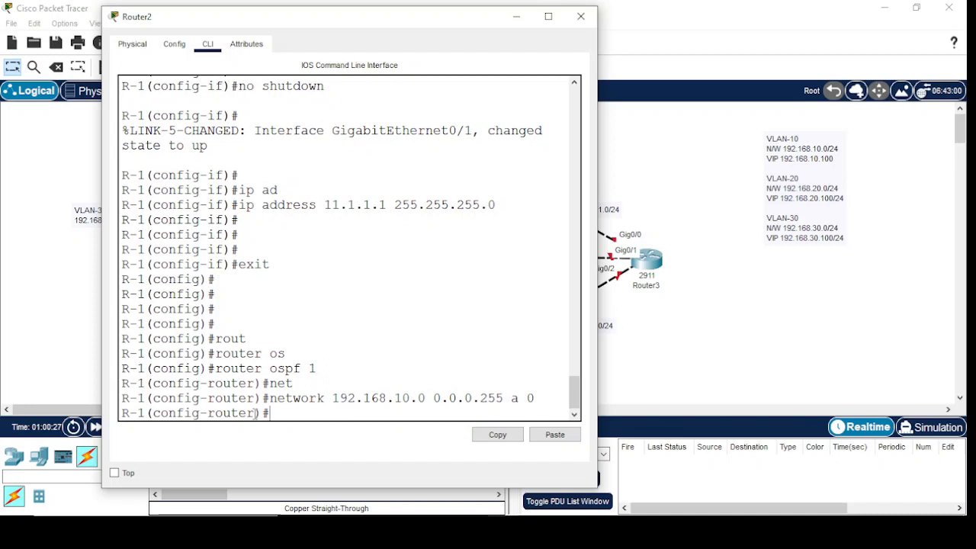
- Advertise network 192.168.20.0 with wildcard mask 0.0.0.255 in OSPF area 0 on R-1
{"action": "type", "text": "net"}
{"action": "key", "text": "Tab"}
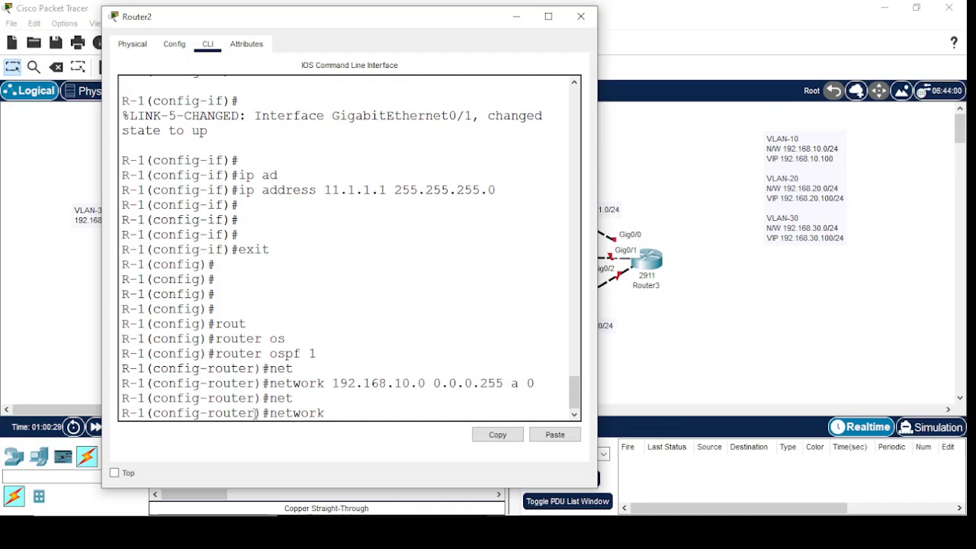
{"action": "type", "text": "192.168."}
{"action": "type", "text": "20"}
{"action": "key", "text": "Return"}
{"action": "key", "text": "Up"}
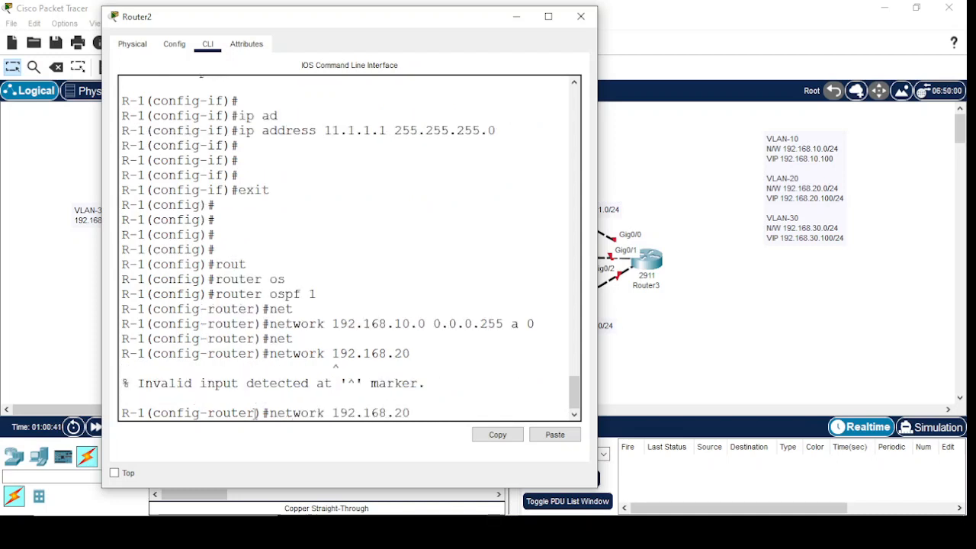
{"action": "type", "text": ".0 0.0.0.255 a 0"}
{"action": "key", "text": "Return"}
- Advertise network 192.168.30.0 with wildcard mask 0.0.0.255 in OSPF area 0 on R-1
{"action": "type", "text": "net"}
{"action": "key", "text": "Tab"}
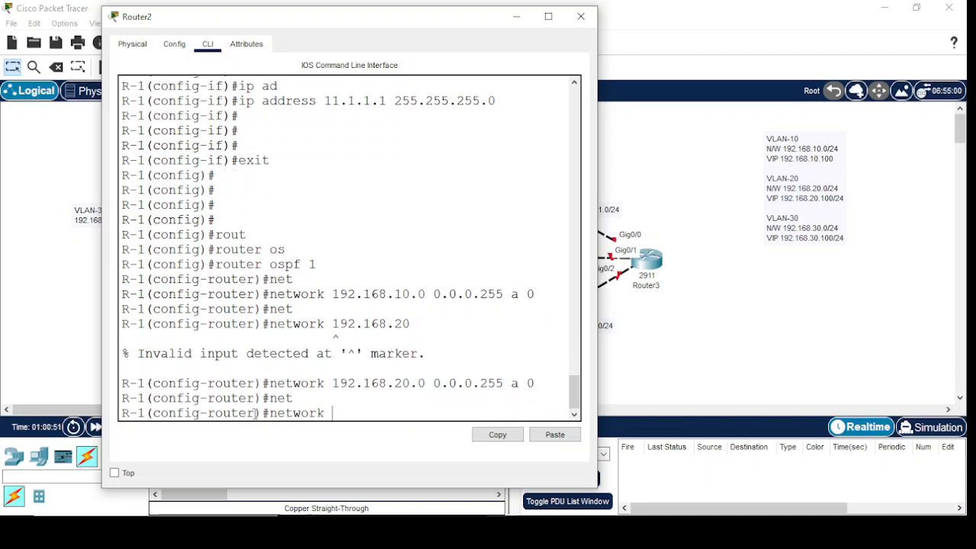
{"action": "type", "text": "192.168.30.0"}
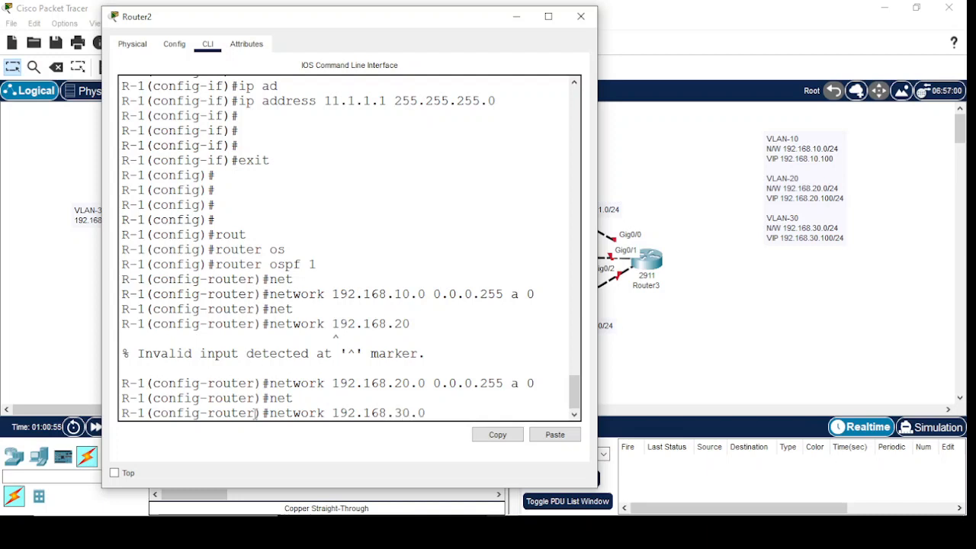
{"action": "type", "text": " 0.0.0.255 a 0"}
{"action": "key", "text": "Return"}
{"action": "key", "text": "Return"}
{"action": "key", "text": "Return"}
{"action": "key", "text": "Return"}
- Advertise network 11.1.1.0 with wildcard mask 0.0.0.255 in OSPF area 0 on R-1
{"action": "type", "text": "nt"}
{"action": "key", "text": "Tab"}
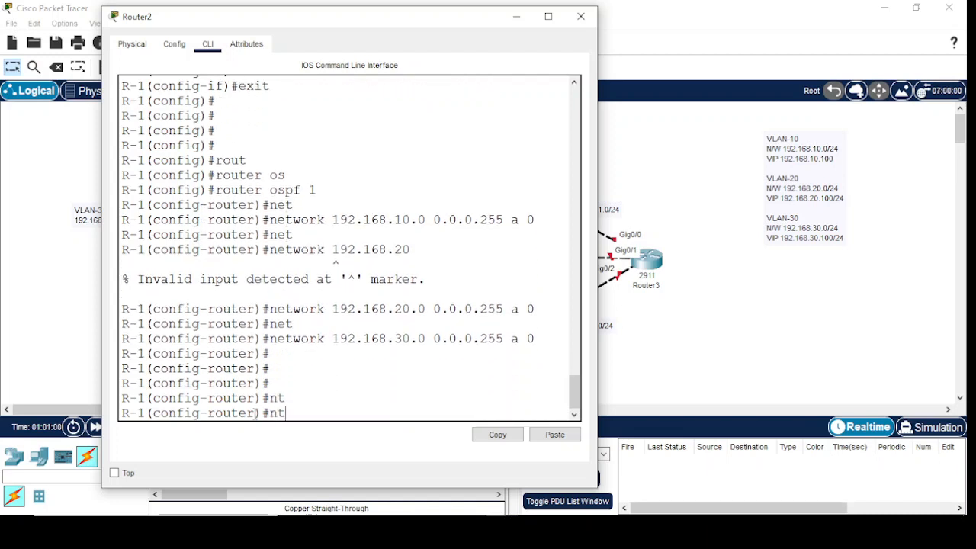
{"action": "key", "text": "BackSpace"}
{"action": "type", "text": "e"}
{"action": "key", "text": "Tab"}
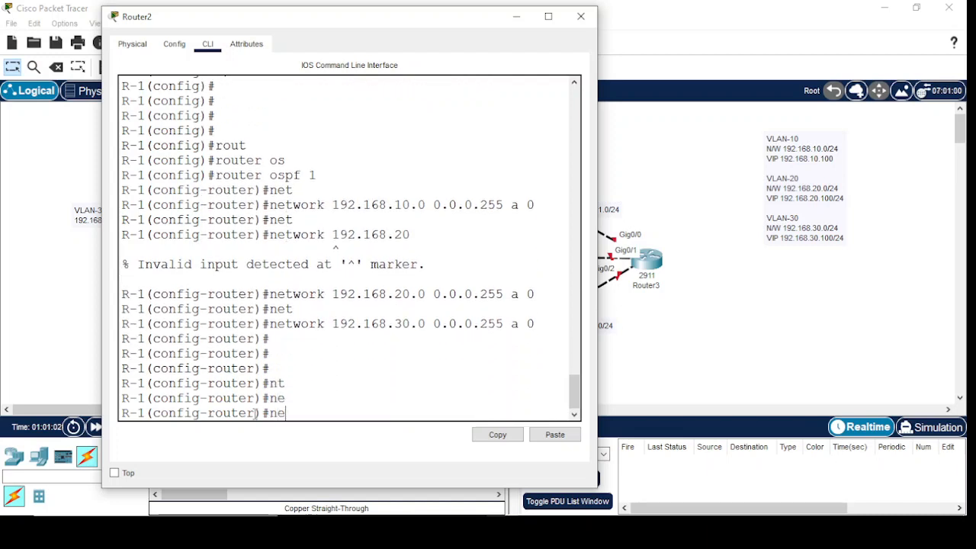
{"action": "type", "text": "t"}
{"action": "key", "text": "Tab"}
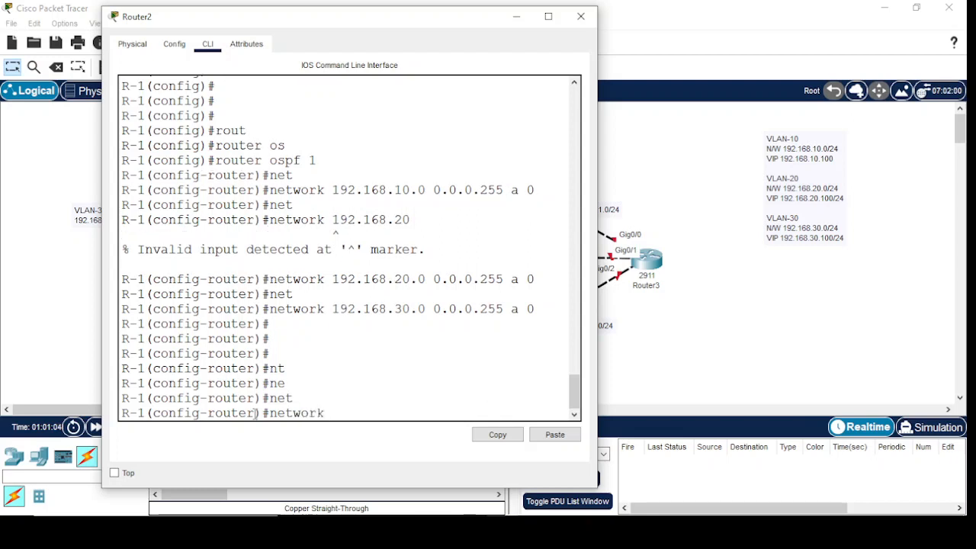
{"action": "type", "text": "11.1.1.0 0.0.0.255 a 0"}
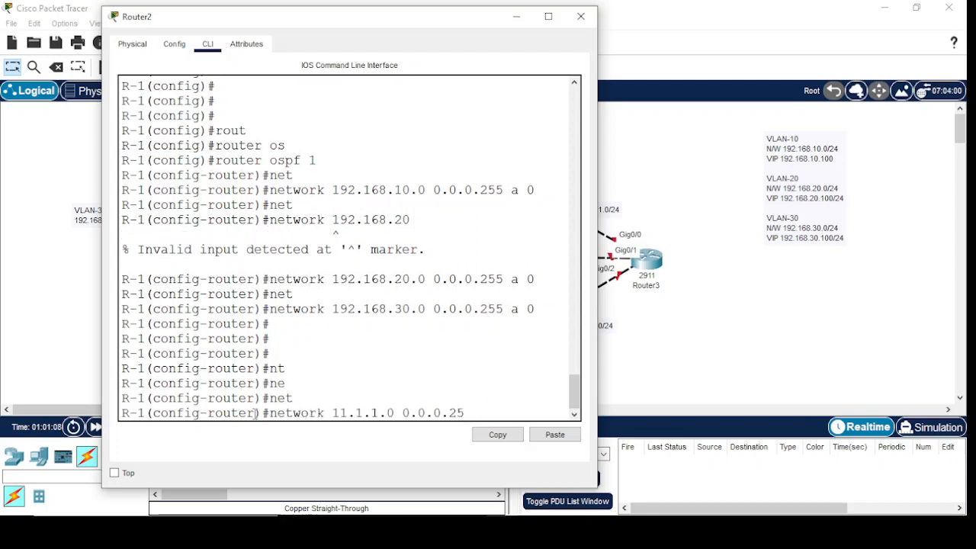
{"action": "key", "text": "Return"}
{"action": "key", "text": "Return"}
{"action": "key", "text": "Return"}
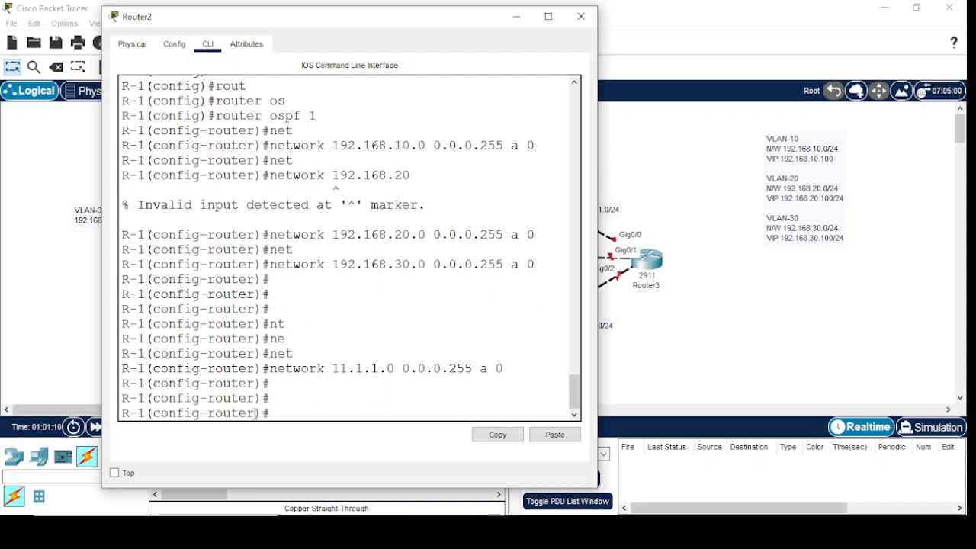
- Exit OSPF configuration, save R-1's configuration with do wr and minimize the router window
{"action": "type", "text": "exit"}
{"action": "key", "text": "Return"}
{"action": "key", "text": "Return"}
{"action": "key", "text": "Return"}
{"action": "key", "text": "Return"}
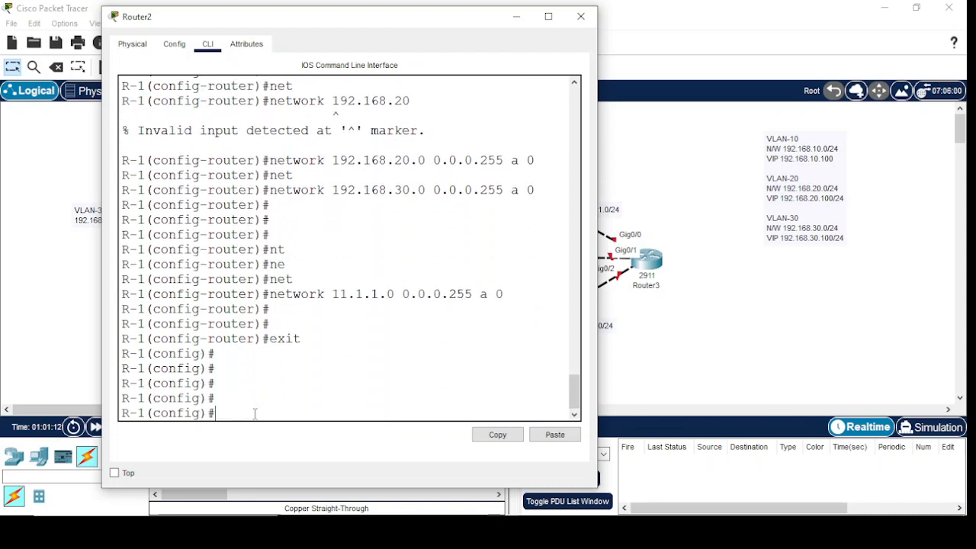
{"action": "type", "text": "do wr"}
{"action": "key", "text": "Return"}
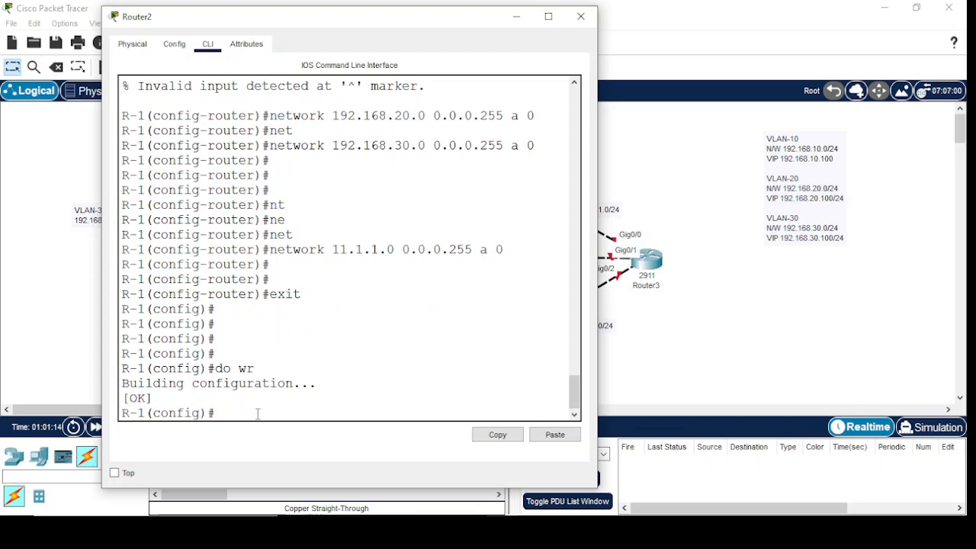
{"action": "left_click", "coordinate": [517, 17]}
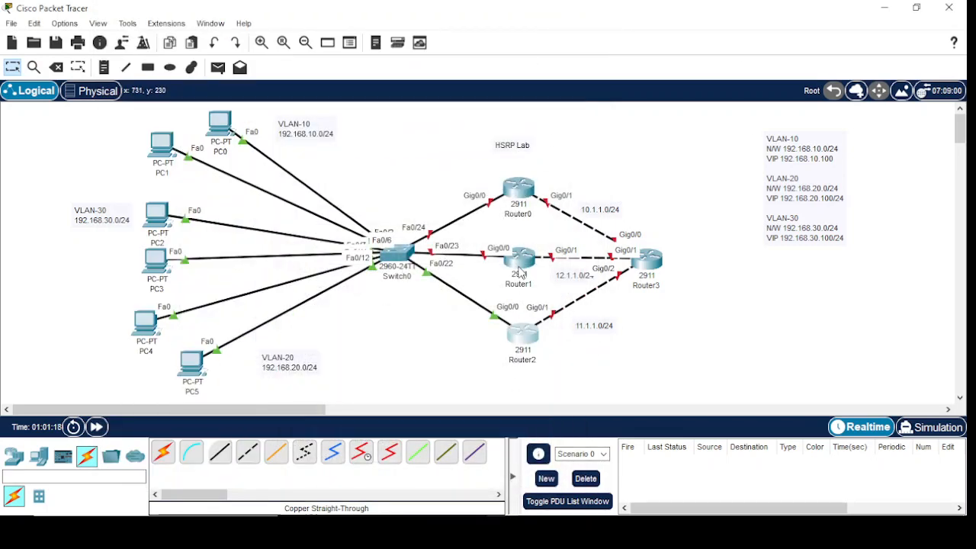
- Open Router1's command line and decline the initial configuration dialog
{"action": "mouse_move", "coordinate": [523, 259]}
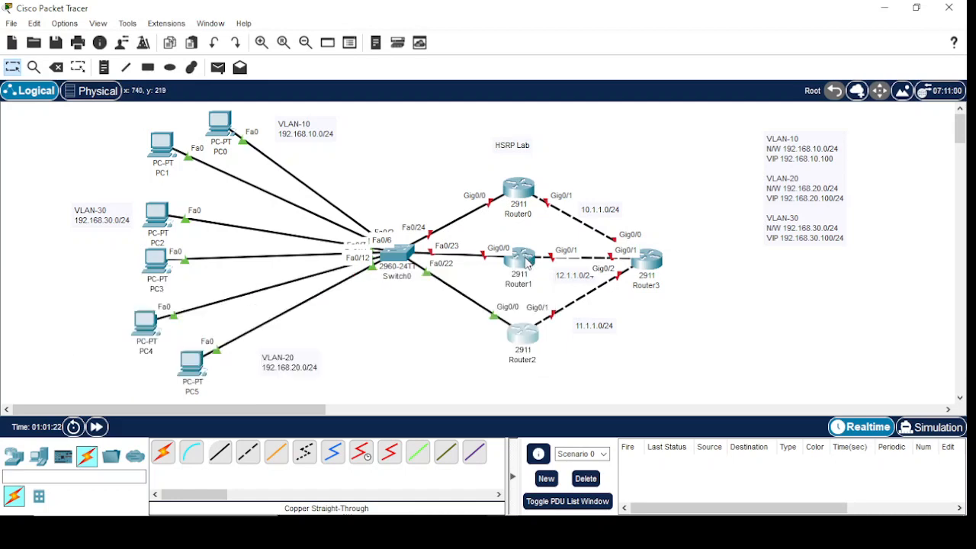
{"action": "left_click", "coordinate": [527, 263]}
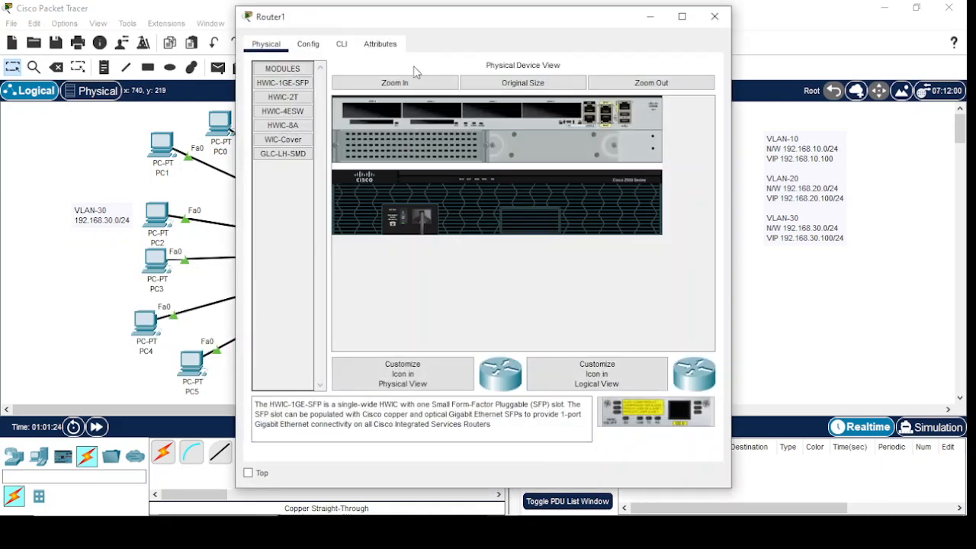
{"action": "left_click", "coordinate": [342, 44]}
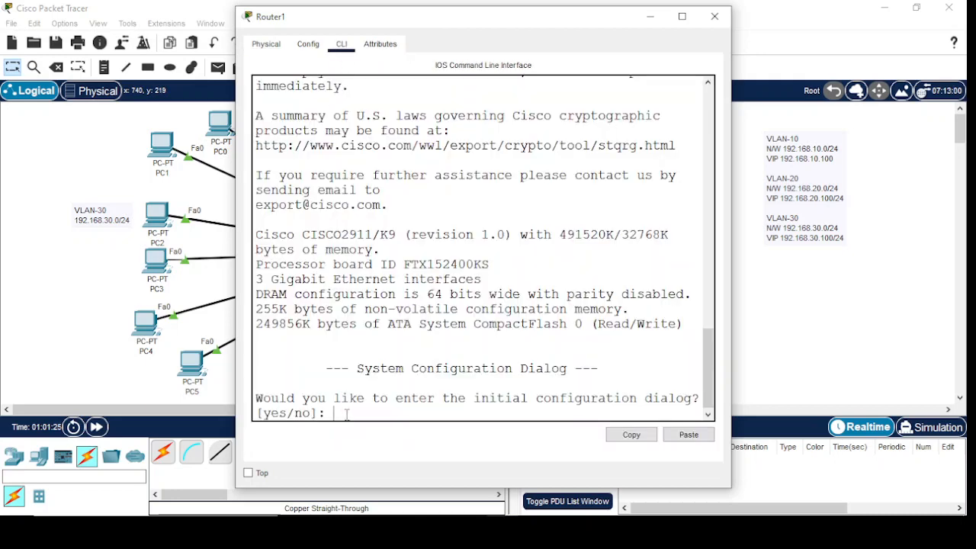
{"action": "type", "text": "no"}
{"action": "key", "text": "Return"}
{"action": "key", "text": "Return"}
{"action": "key", "text": "Return"}
- Enter privileged mode and global configuration mode on Router1
{"action": "type", "text": "en"}
{"action": "key", "text": "Return"}
{"action": "type", "text": "confi g"}
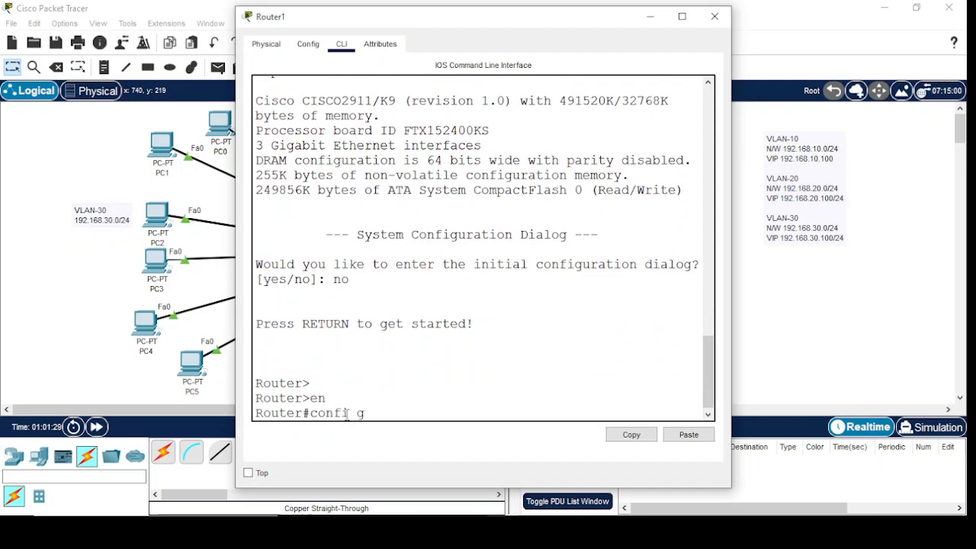
{"action": "type", "text": "t"}
{"action": "key", "text": "Return"}
{"action": "key", "text": "Return"}
{"action": "type", "text": "config "}
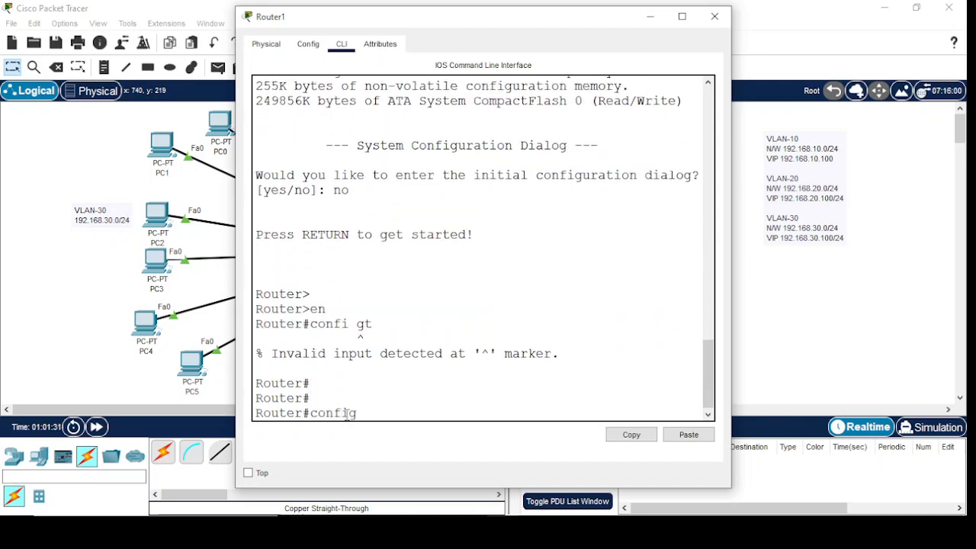
{"action": "type", "text": "t"}
{"action": "key", "text": "Return"}
{"action": "key", "text": "Return"}
{"action": "key", "text": "Return"}
{"action": "type", "text": "ints"}
{"action": "key", "text": "BackSpace"}
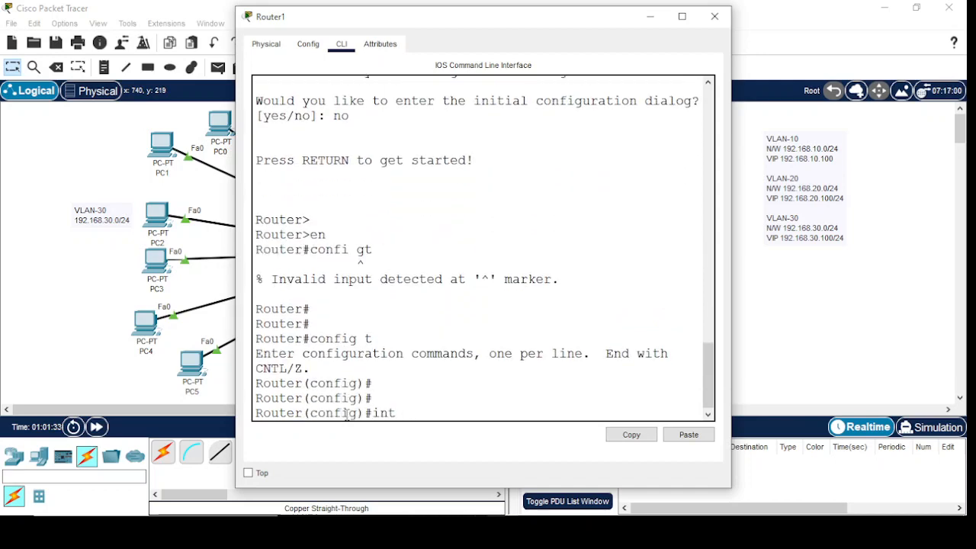
{"action": "key", "text": "BackSpace"}
{"action": "key", "text": "BackSpace"}
{"action": "key", "text": "BackSpace"}
- Set the hostname of Router1 to R-2
{"action": "type", "text": "ho"}
{"action": "key", "text": "Tab"}
{"action": "type", "text": "R"}
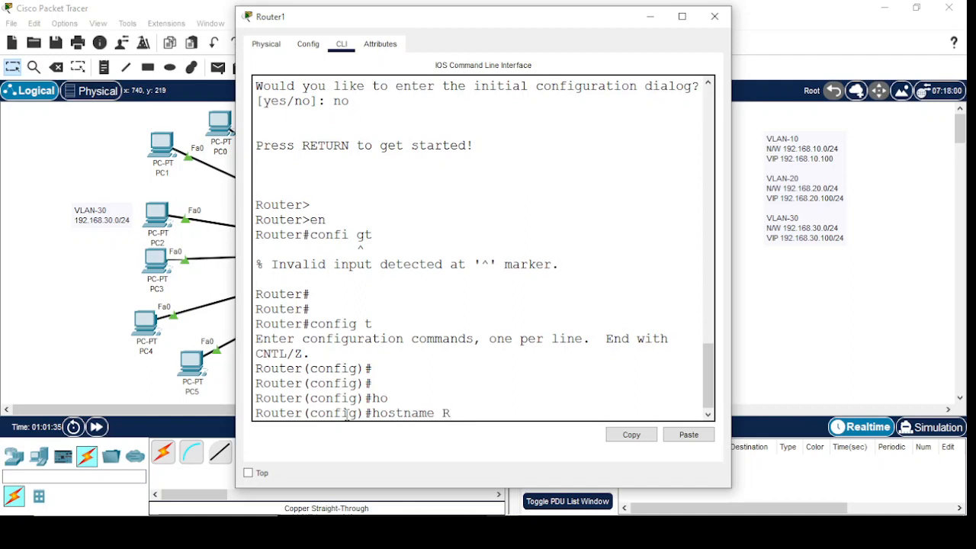
{"action": "type", "text": "-12"}
{"action": "key", "text": "BackSpace"}
{"action": "key", "text": "BackSpace"}
{"action": "type", "text": "2"}
{"action": "key", "text": "Return"}
{"action": "key", "text": "Return"}
{"action": "type", "text": "ho"}
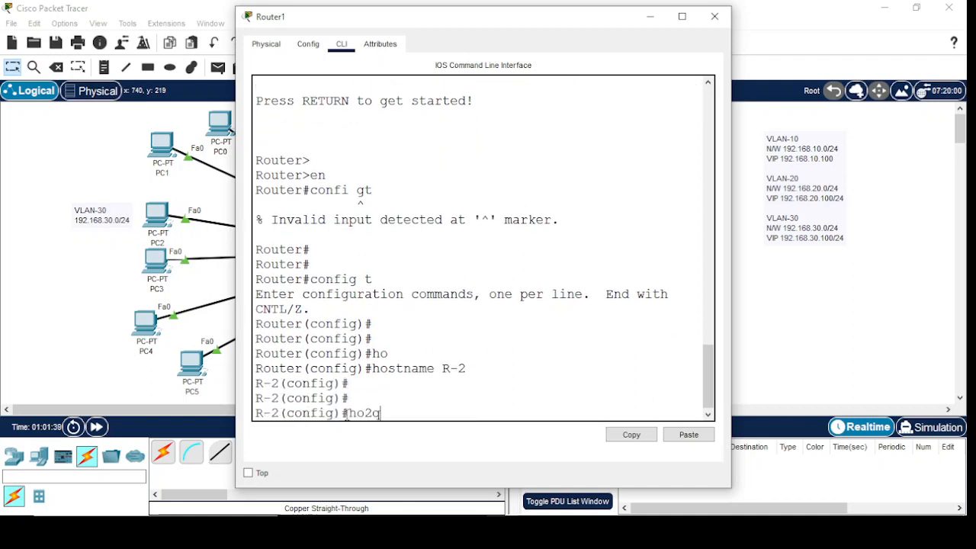
{"action": "type", "text": "s"}
{"action": "key", "text": "Tab"}
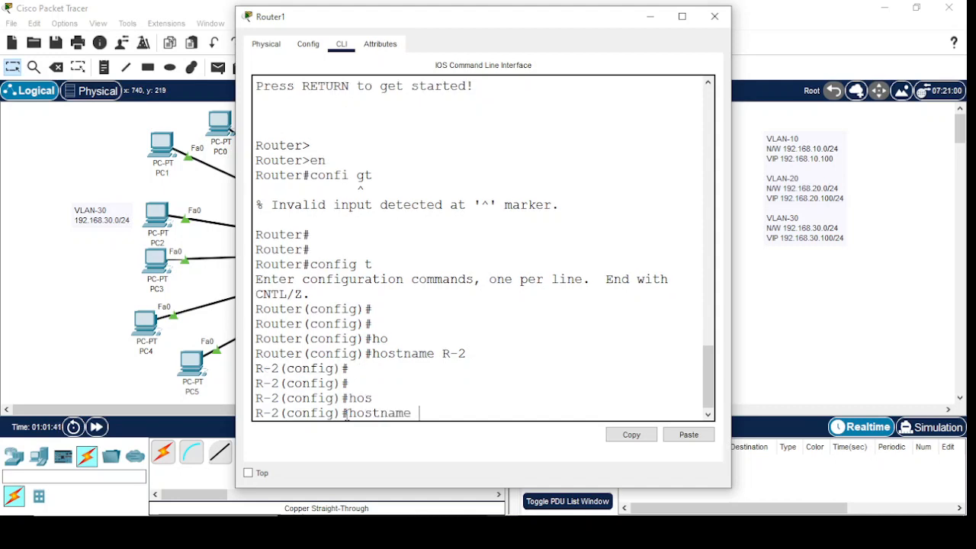
{"action": "key", "text": "BackSpace"}
{"action": "key", "text": "BackSpace"}
{"action": "key", "text": "BackSpace"}
{"action": "key", "text": "BackSpace"}
{"action": "key", "text": "BackSpace"}
{"action": "key", "text": "BackSpace"}
{"action": "key", "text": "BackSpace"}
{"action": "key", "text": "BackSpace"}
{"action": "key", "text": "BackSpace"}
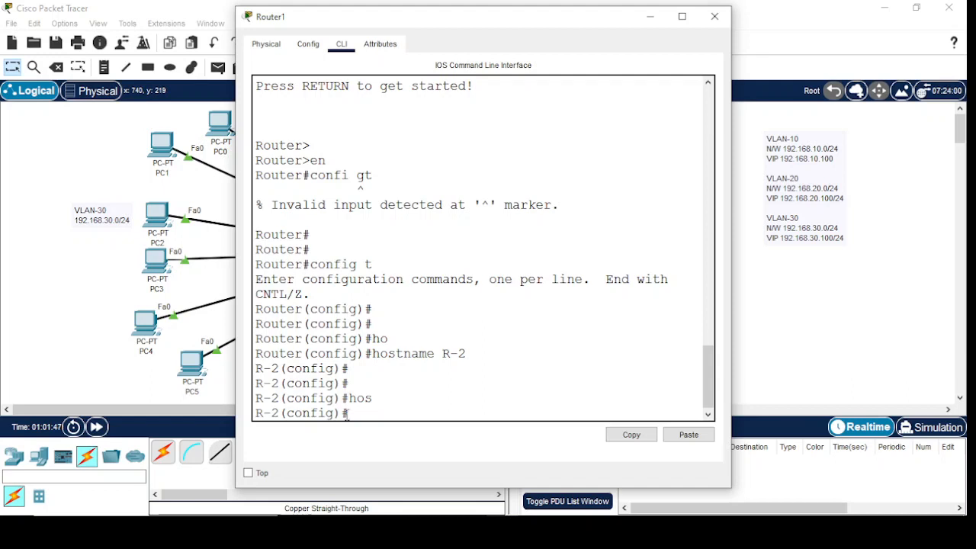
- Create subinterface GigabitEthernet 0/0.10 on R-2 and enable it with no shutdown
{"action": "type", "text": "inter"}
{"action": "key", "text": "Tab"}
{"action": "type", "text": "gi"}
{"action": "key", "text": "Tab"}
{"action": "type", "text": "0/"}
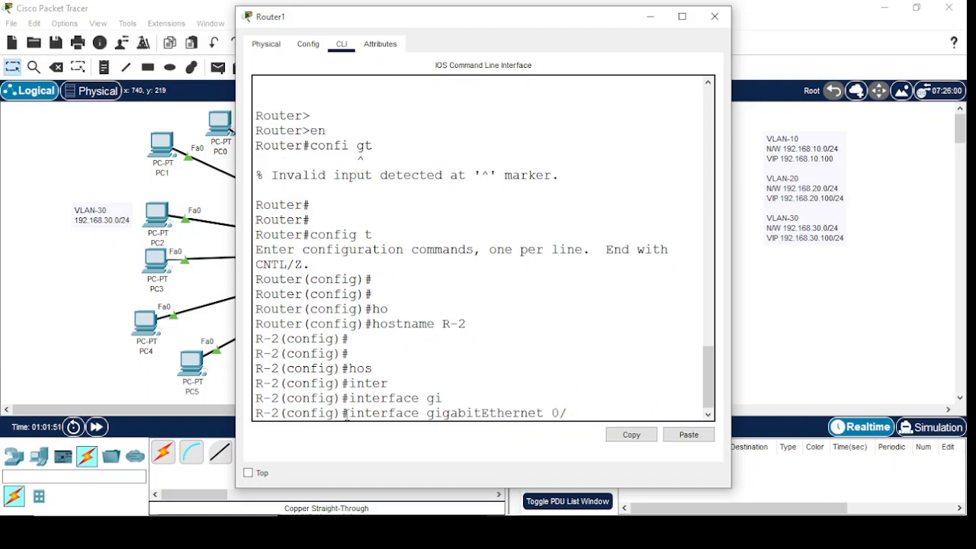
{"action": "type", "text": "0.10"}
{"action": "key", "text": "Return"}
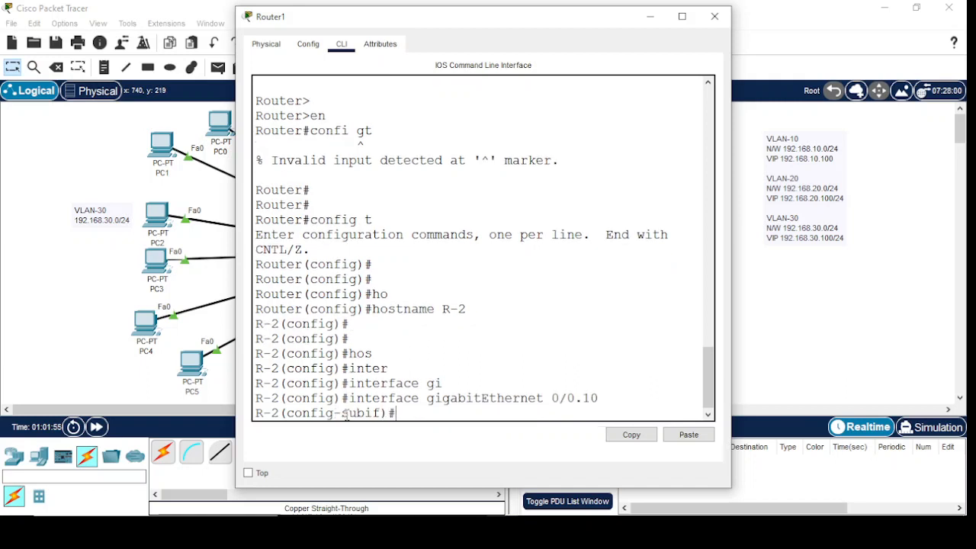
{"action": "type", "text": "no shu"}
{"action": "key", "text": "Tab"}
{"action": "key", "text": "Return"}
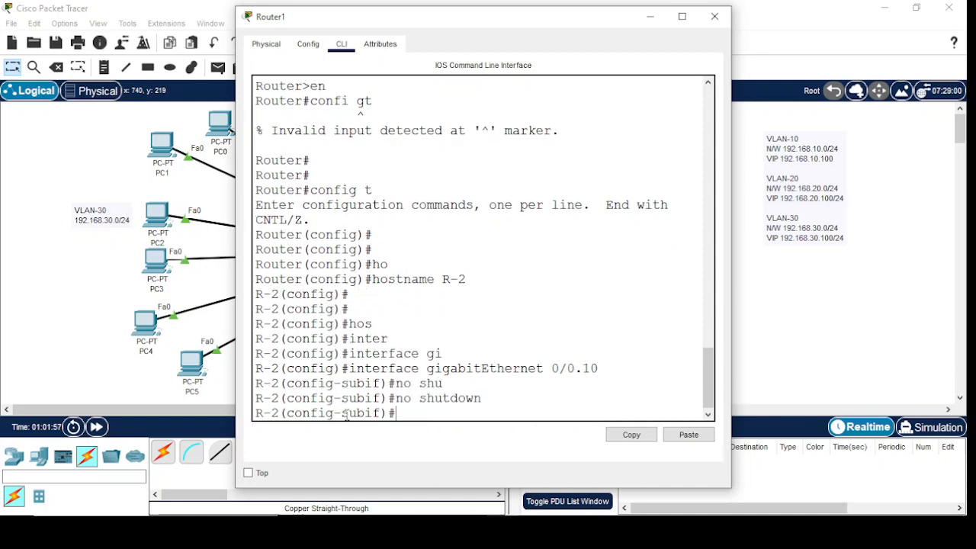
{"action": "key", "text": "Return"}
{"action": "key", "text": "Return"}
{"action": "key", "text": "Return"}
{"action": "key", "text": "Return"}
{"action": "type", "text": "ip ad"}
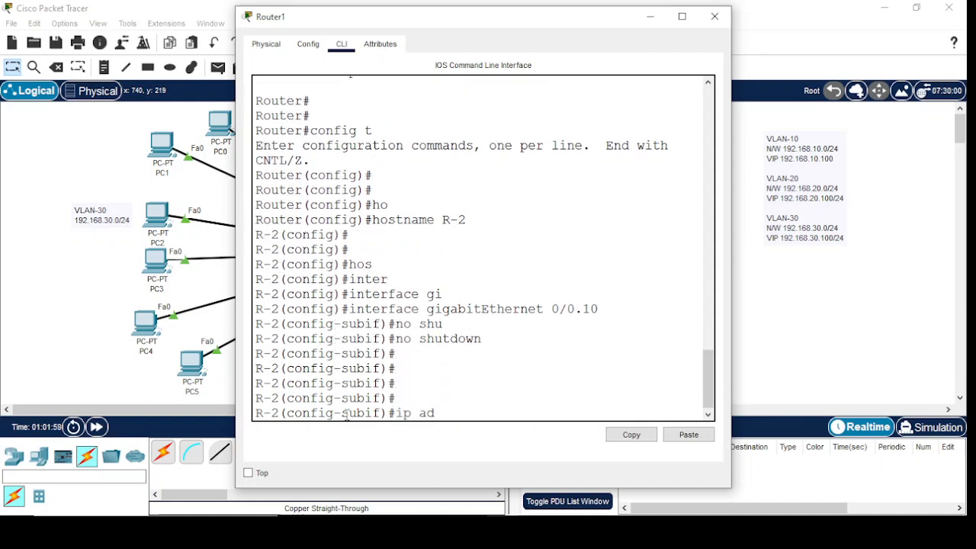
{"action": "key", "text": "Tab"}
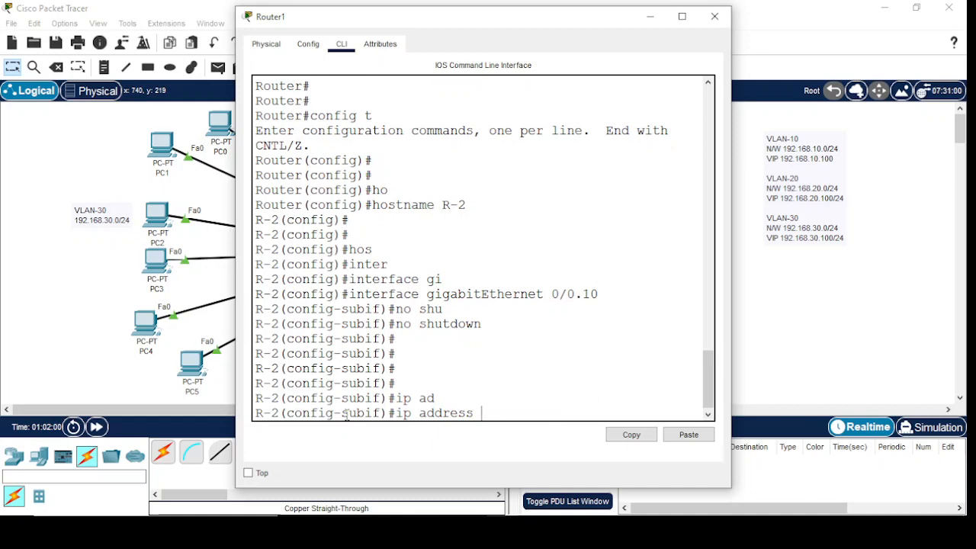
{"action": "key", "text": "BackSpace"}
{"action": "key", "text": "BackSpace"}
{"action": "key", "text": "BackSpace"}
{"action": "key", "text": "BackSpace"}
{"action": "key", "text": "BackSpace"}
{"action": "key", "text": "BackSpace"}
{"action": "key", "text": "BackSpace"}
{"action": "key", "text": "BackSpace"}
{"action": "key", "text": "BackSpace"}
{"action": "key", "text": "BackSpace"}
{"action": "key", "text": "BackSpace"}
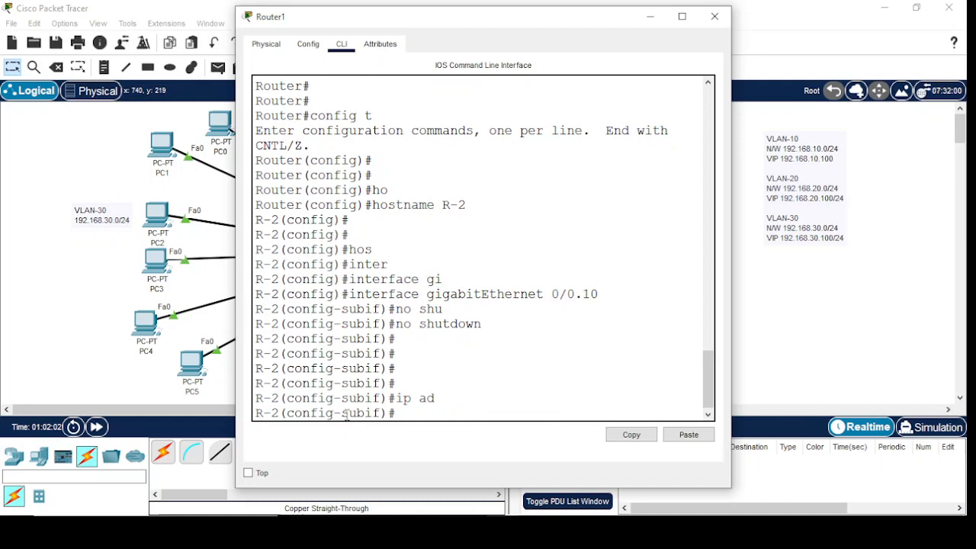
- Set dot1Q encapsulation with VLAN 10 on subinterface GigabitEthernet 0/0.10
{"action": "type", "text": "en"}
{"action": "key", "text": "Tab"}
{"action": "type", "text": "d"}
{"action": "key", "text": "Tab"}
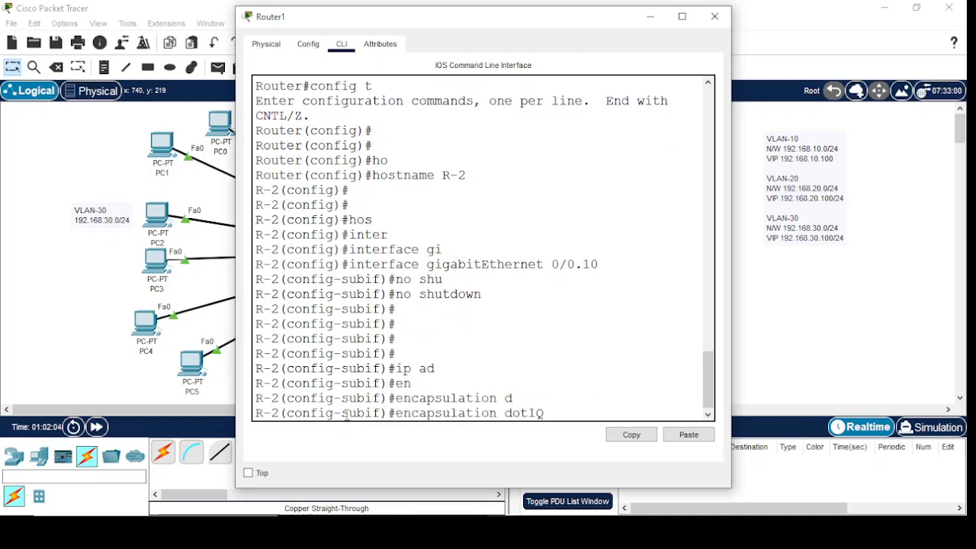
{"action": "type", "text": "10"}
{"action": "key", "text": "Return"}
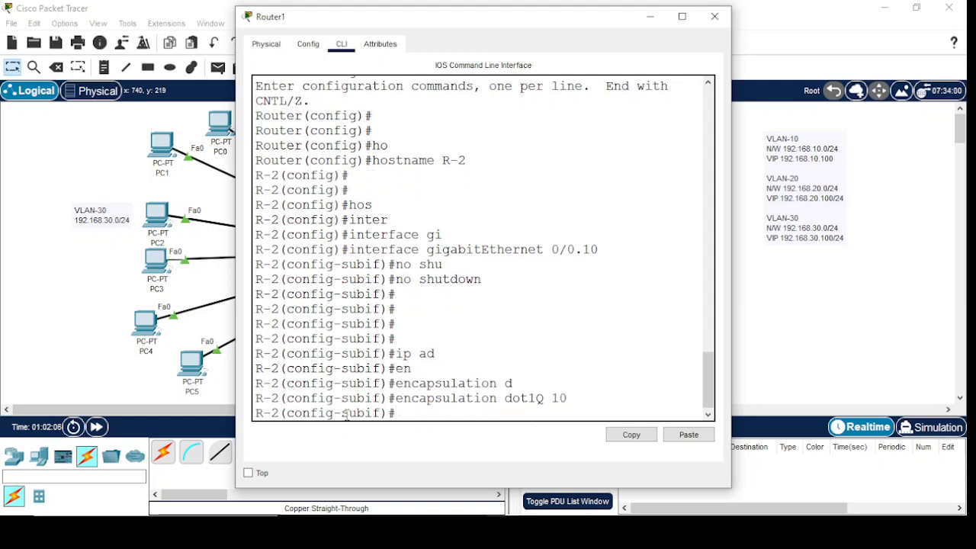
- Assign IP address 192.168.10.2 with mask 255.255.255.0 to subinterface GigabitEthernet 0/0.10
{"action": "type", "text": "i pad"}
{"action": "key", "text": "Tab"}
{"action": "key", "text": "BackSpace"}
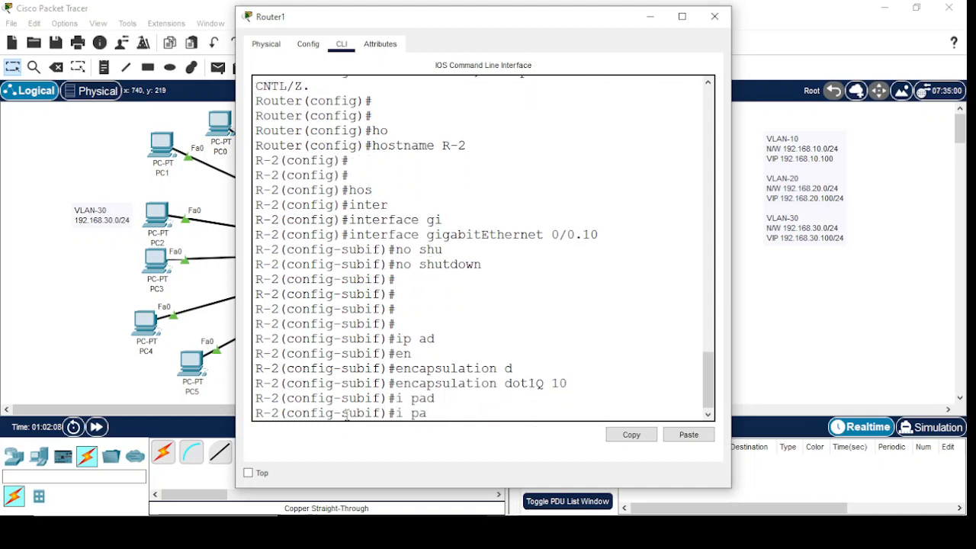
{"action": "key", "text": "BackSpace"}
{"action": "key", "text": "BackSpace"}
{"action": "key", "text": "BackSpace"}
{"action": "type", "text": "p ad"}
{"action": "key", "text": "Tab"}
{"action": "type", "text": "192.16"}
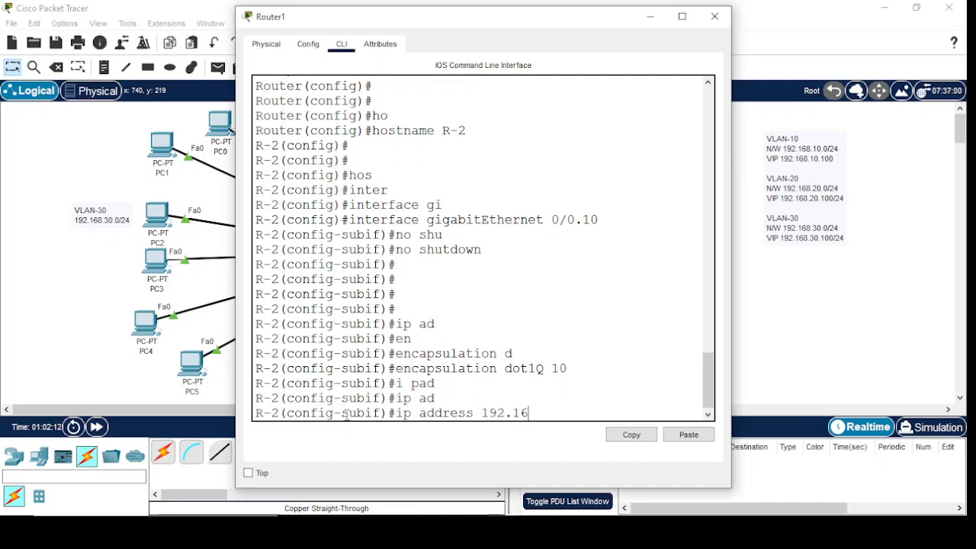
{"action": "type", "text": "8.10."}
{"action": "type", "text": "2 255.255"}
{"action": "type", "text": ".2"}
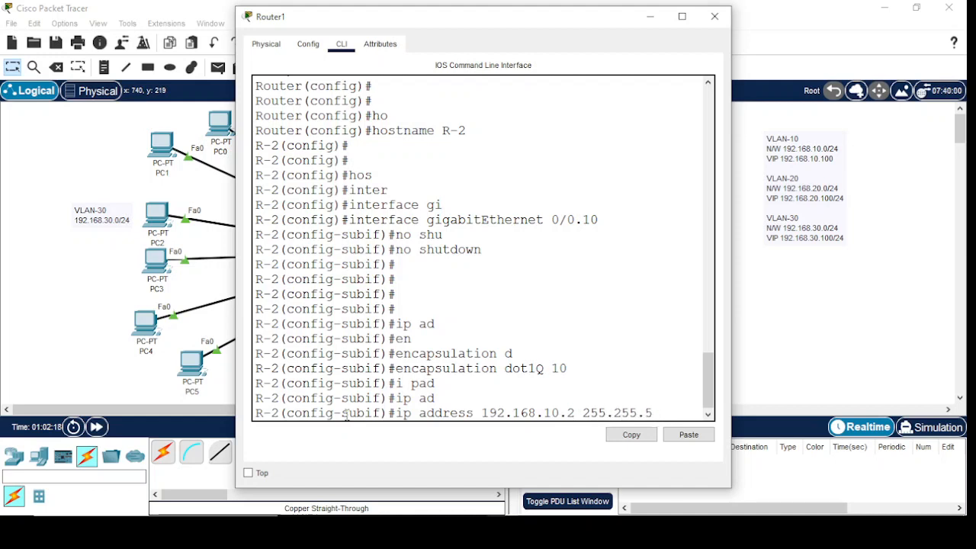
{"action": "type", "text": "55.0"}
{"action": "key", "text": "Return"}
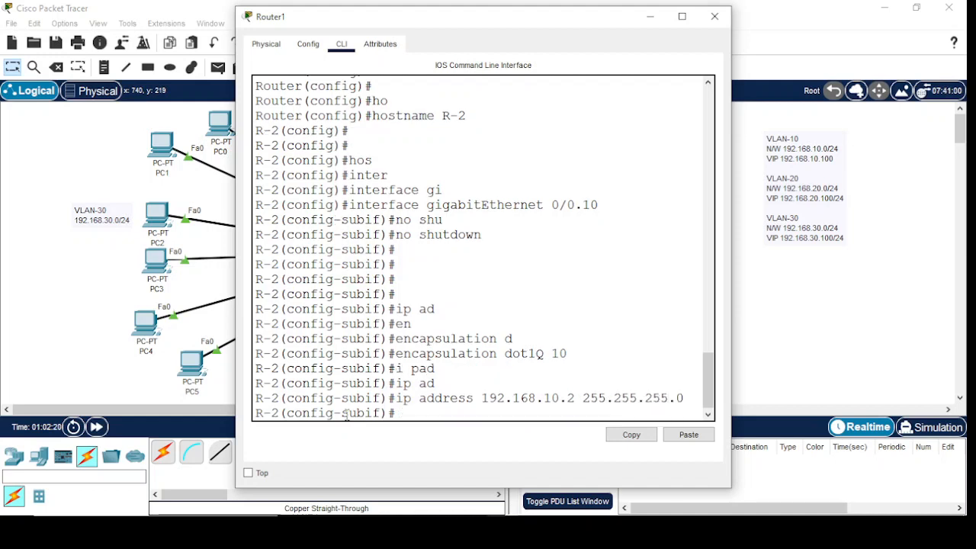
- Configure standby group 1 on the VLAN 10 subinterface with virtual IP 192.168.10.100
{"action": "type", "text": "st"}
{"action": "key", "text": "Tab"}
{"action": "type", "text": "1"}
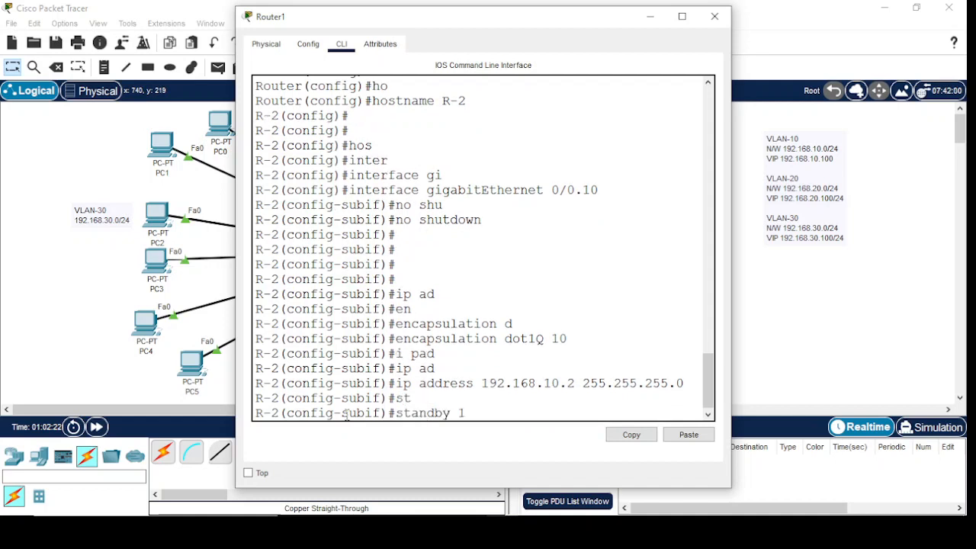
{"action": "type", "text": " ip 192.168.10.100"}
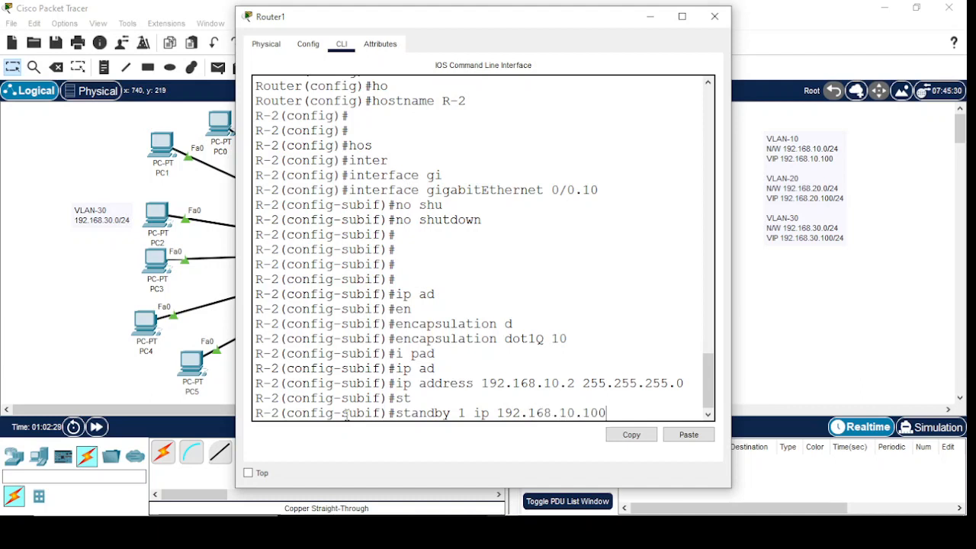
{"action": "key", "text": "Return"}
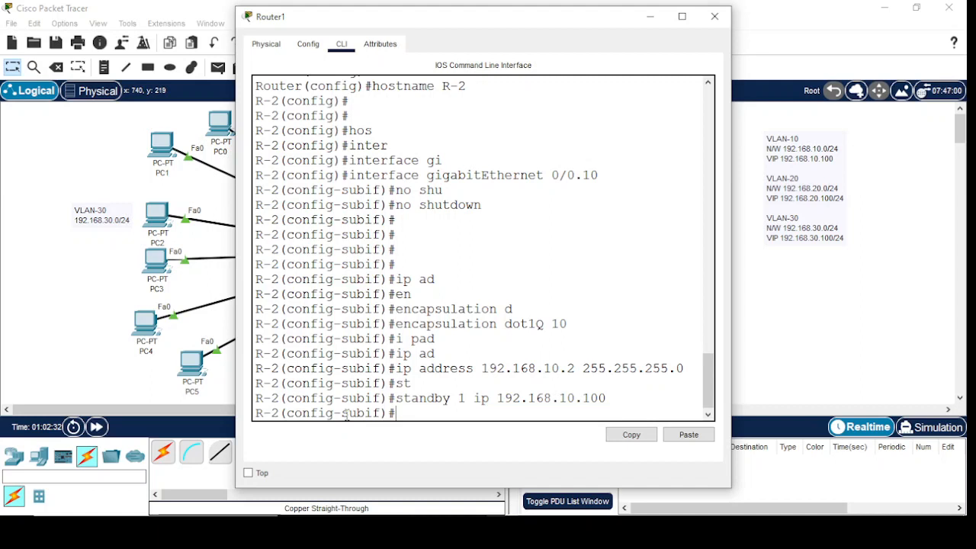
- Enable preempt for standby group 1 on R-2's VLAN 10 subinterface
{"action": "type", "text": "st"}
{"action": "key", "text": "Tab"}
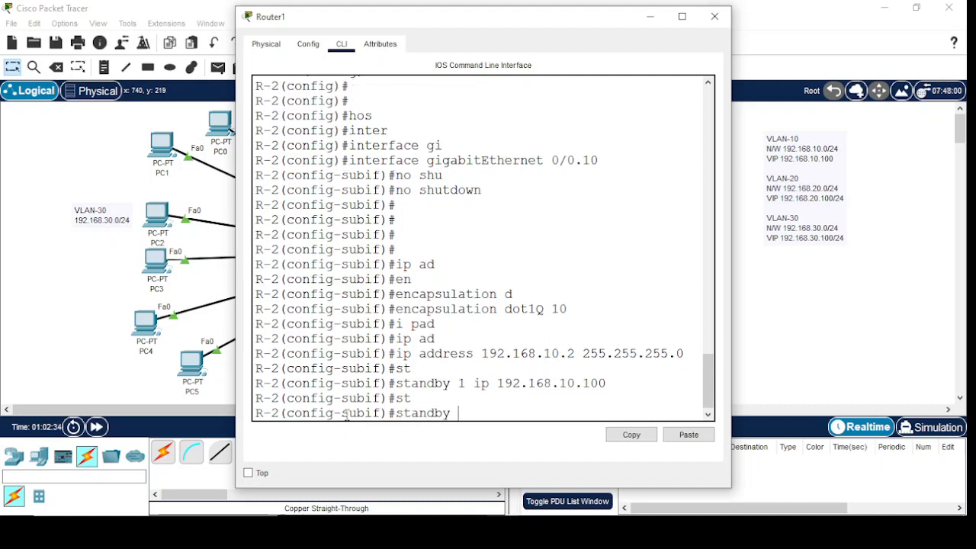
{"action": "type", "text": "1 pre"}
{"action": "key", "text": "Tab"}
{"action": "key", "text": "Return"}
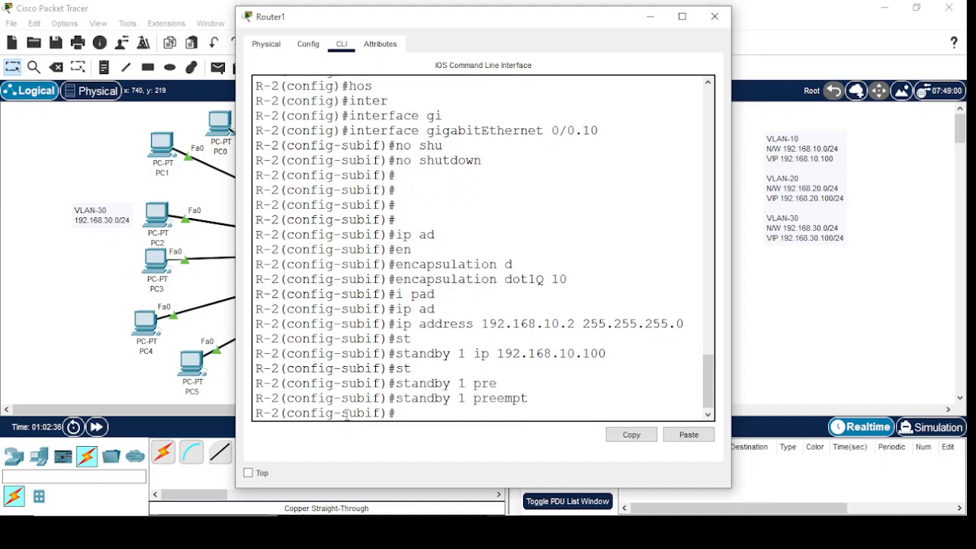
- Set the priority of standby group 1 on the VLAN 10 subinterface to 105
{"action": "type", "text": "st"}
{"action": "key", "text": "Tab"}
{"action": "type", "text": "1 "}
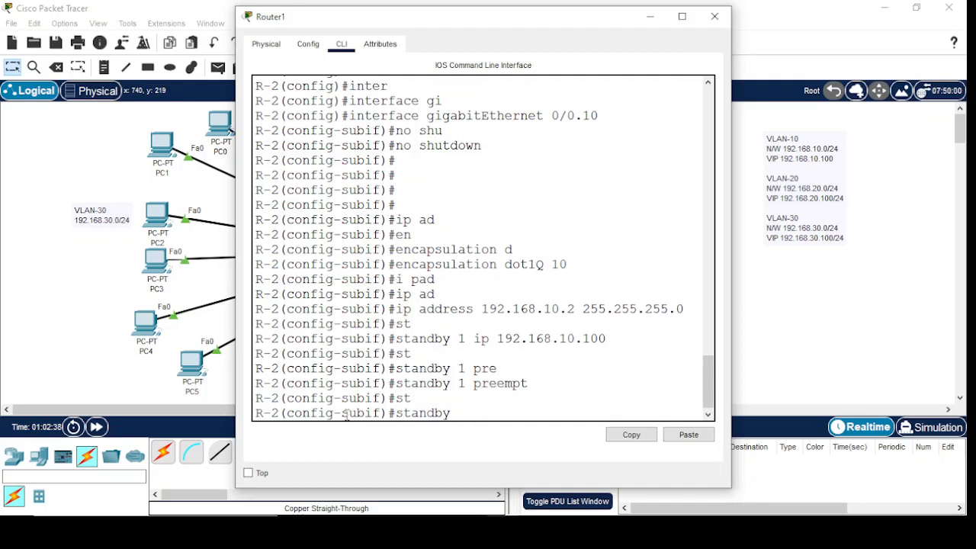
{"action": "type", "text": "pri"}
{"action": "key", "text": "Tab"}
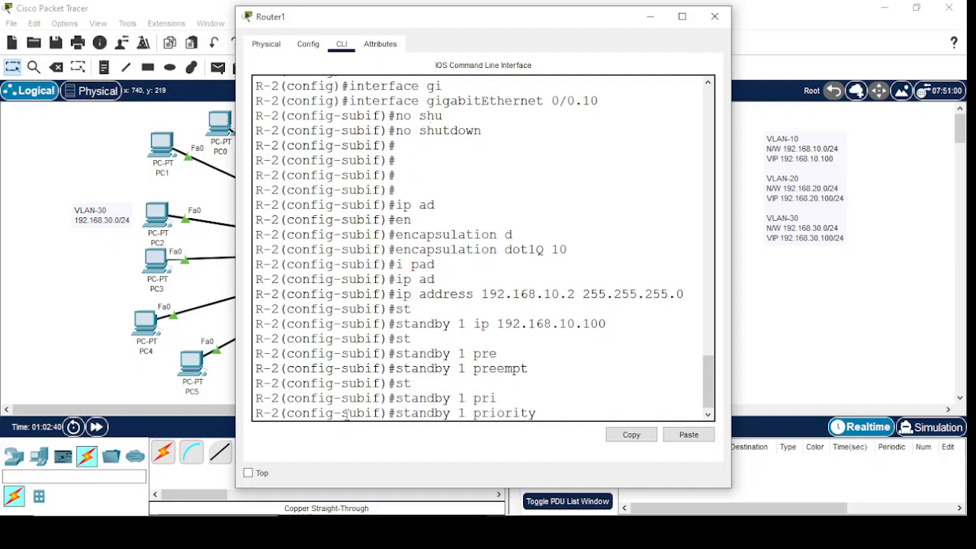
{"action": "type", "text": "105"}
{"action": "key", "text": "Return"}
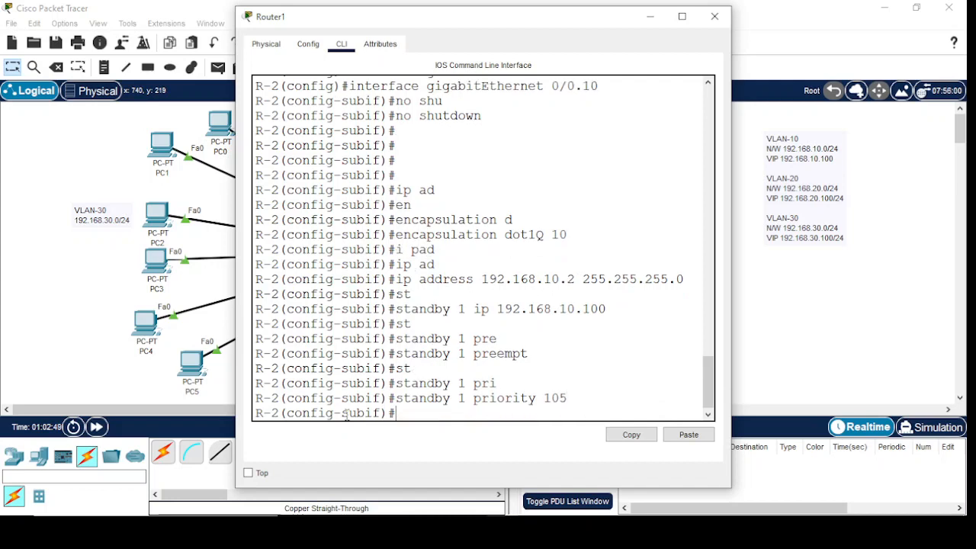
- Make standby group 1 on the VLAN 10 subinterface track interface GigabitEthernet 0/1
{"action": "type", "text": "st"}
{"action": "key", "text": "Tab"}
{"action": "type", "text": "1"}
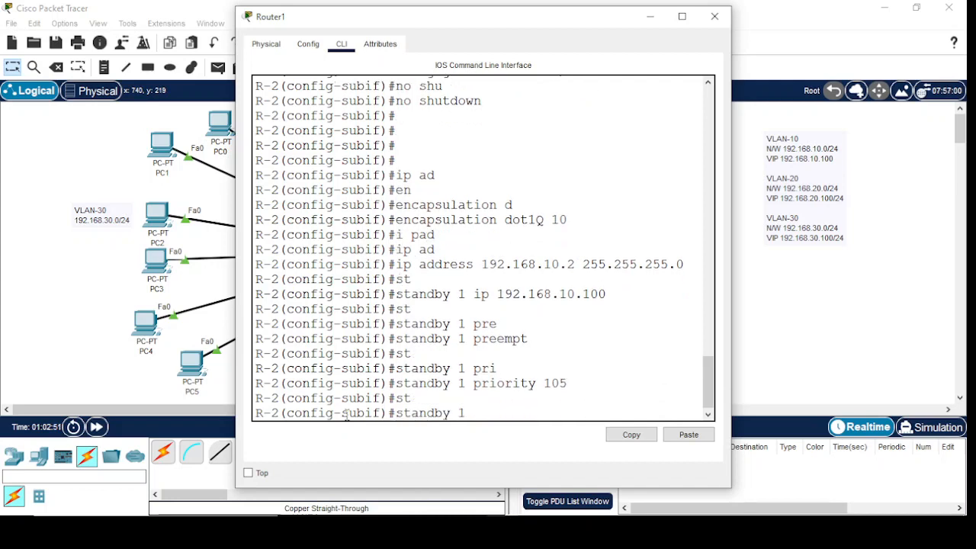
{"action": "type", "text": " tr"}
{"action": "key", "text": "Tab"}
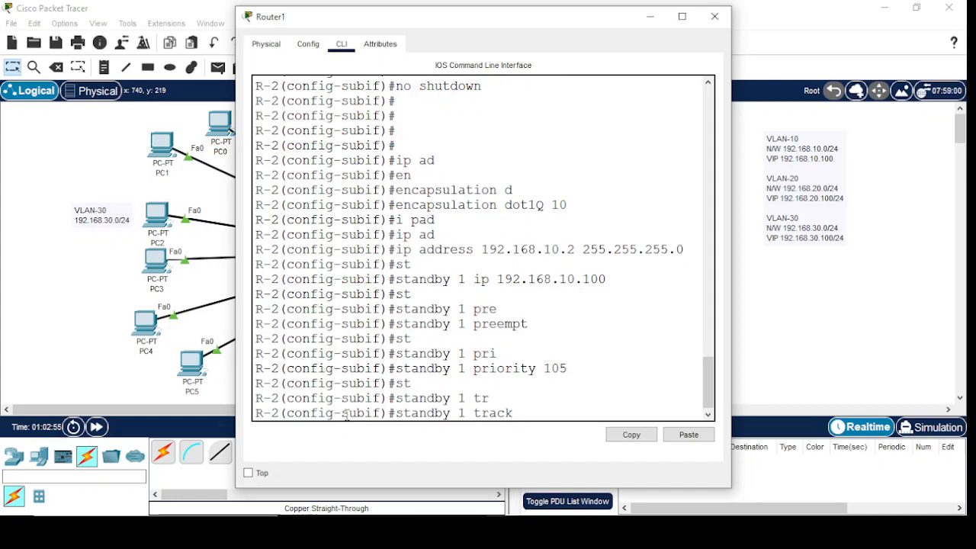
{"action": "type", "text": "g"}
{"action": "key", "text": "Tab"}
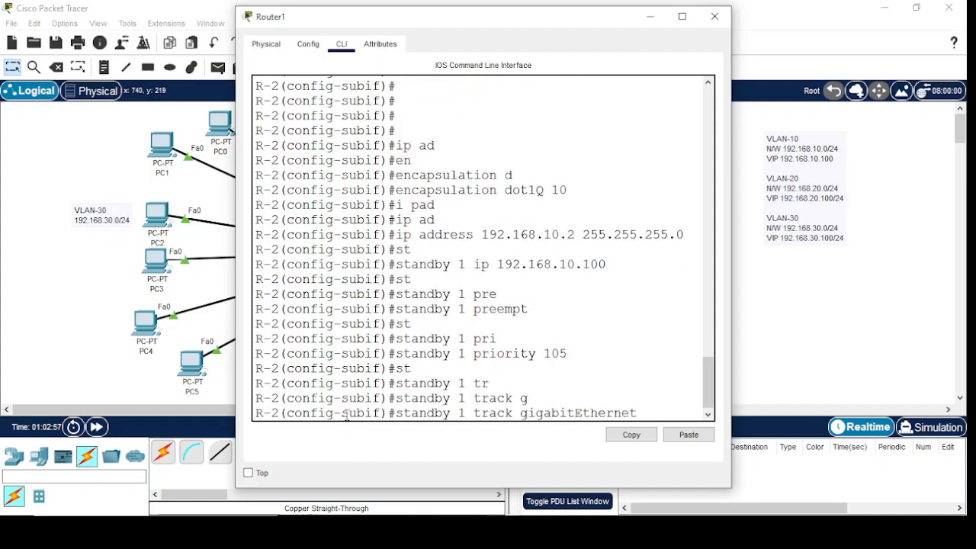
{"action": "type", "text": "0/1"}
{"action": "key", "text": "Return"}
{"action": "key", "text": "Return"}
{"action": "key", "text": "Return"}
{"action": "key", "text": "Return"}
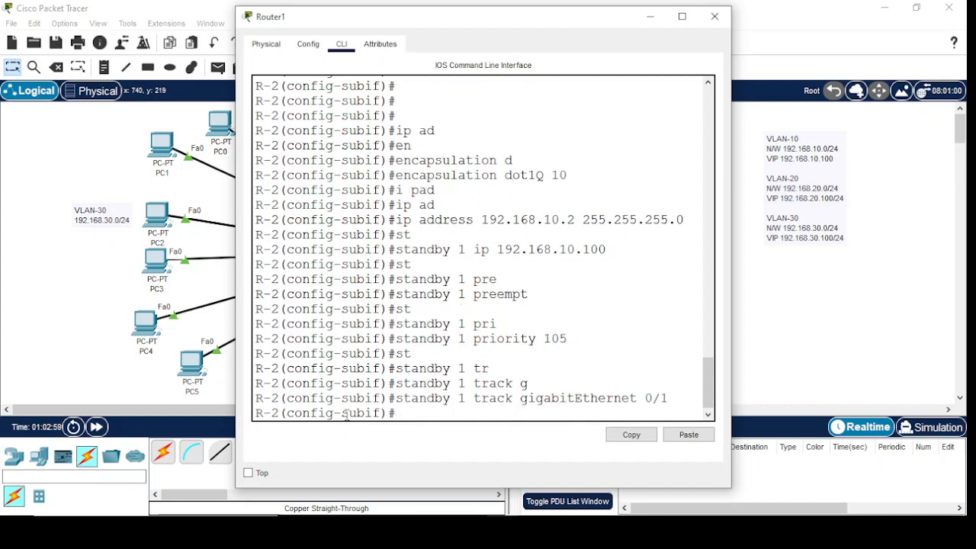
- Exit the VLAN 10 subinterface and create subinterface GigabitEthernet 0/0.20 on R-2
{"action": "type", "text": "exit"}
{"action": "key", "text": "Return"}
{"action": "type", "text": "inter"}
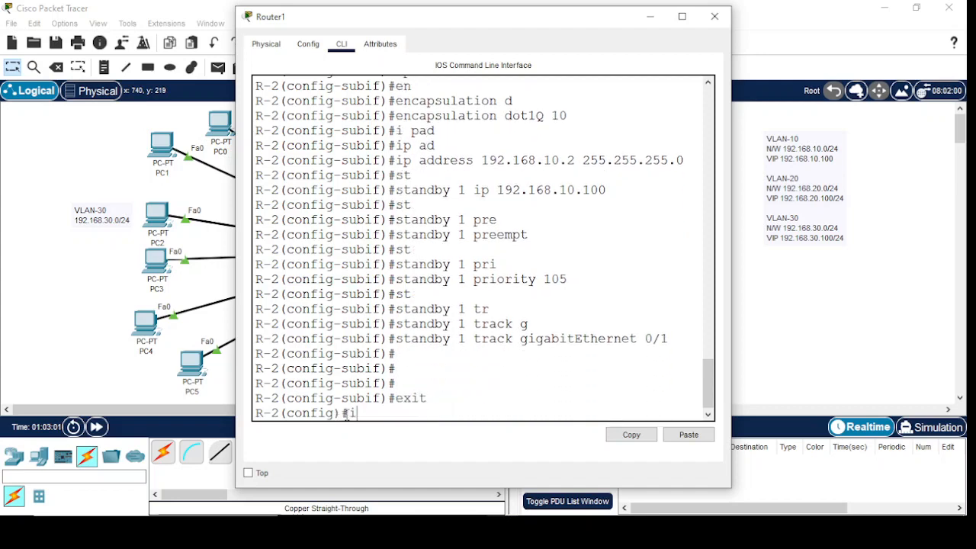
{"action": "key", "text": "Tab"}
{"action": "type", "text": "gi"}
{"action": "key", "text": "Tab"}
{"action": "type", "text": "0"}
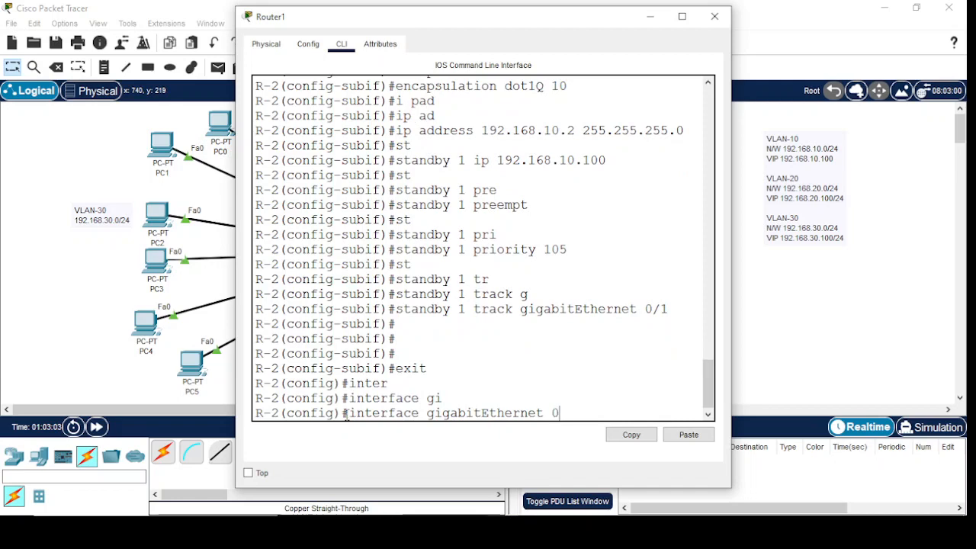
{"action": "type", "text": "/0.20"}
{"action": "key", "text": "Return"}
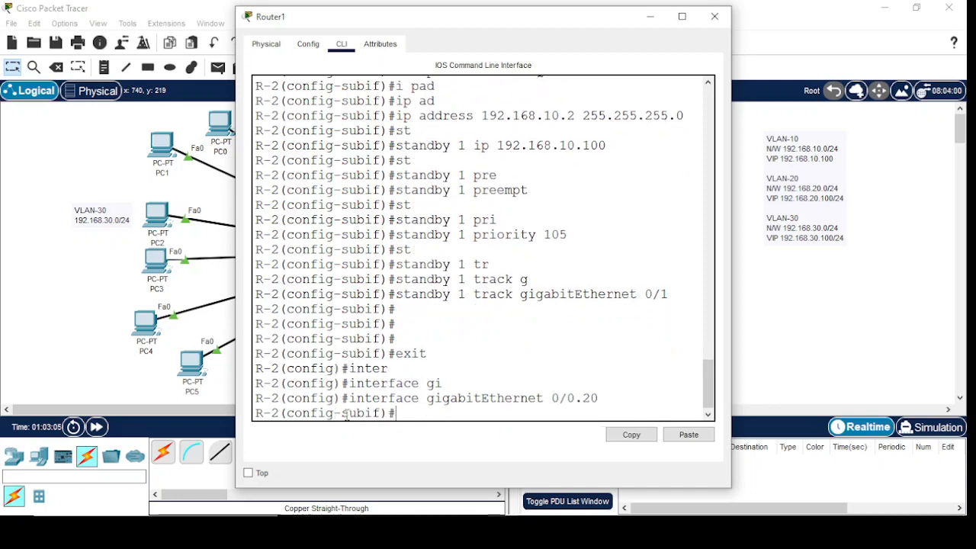
- Set dot1Q encapsulation with VLAN 20 on subinterface GigabitEthernet 0/0.20
{"action": "type", "text": "en"}
{"action": "key", "text": "Tab"}
{"action": "type", "text": "d"}
{"action": "key", "text": "Tab"}
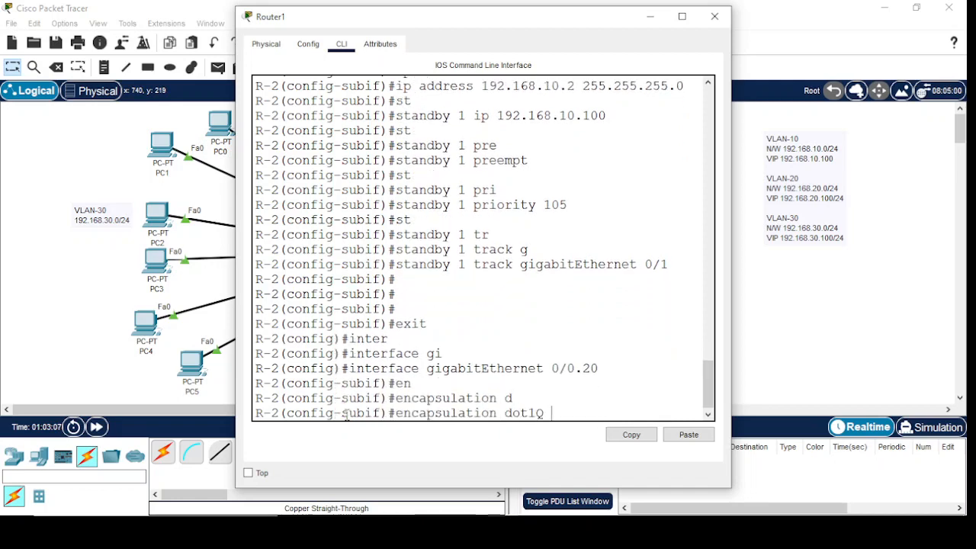
{"action": "type", "text": "20"}
{"action": "key", "text": "Return"}
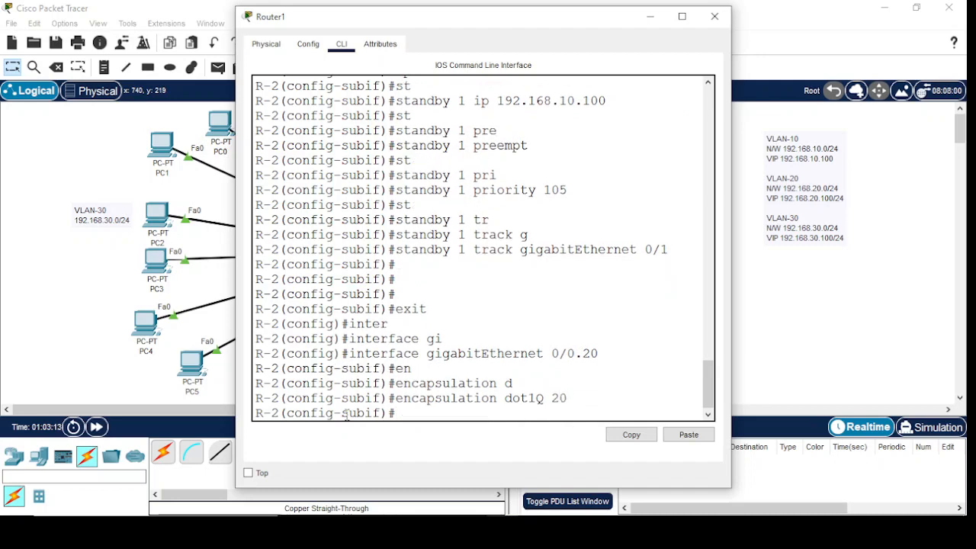
- Assign IP address 192.168.20.2 with mask 255.255.255.0 to subinterface GigabitEthernet 0/0.20
{"action": "type", "text": "ip ad"}
{"action": "key", "text": "Tab"}
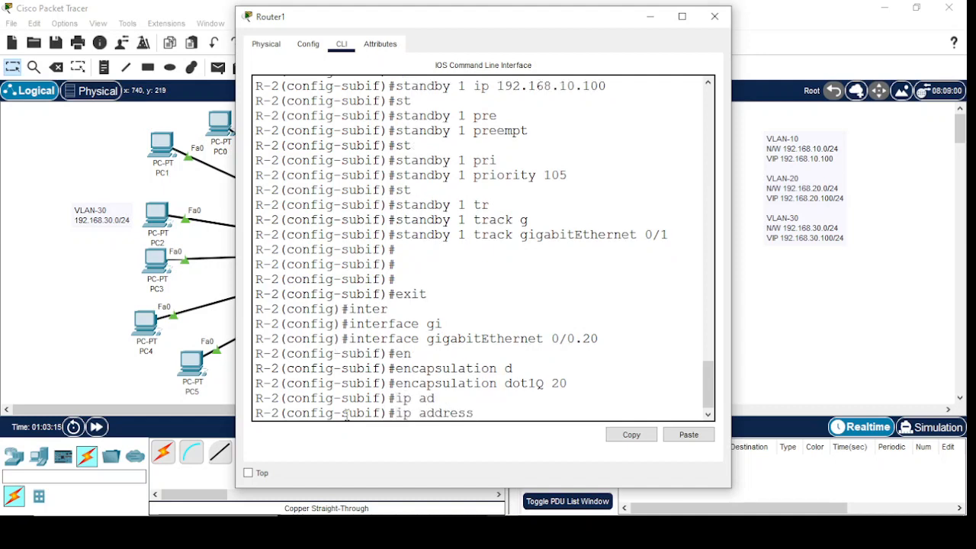
{"action": "type", "text": "192.168.20."}
{"action": "type", "text": "2"}
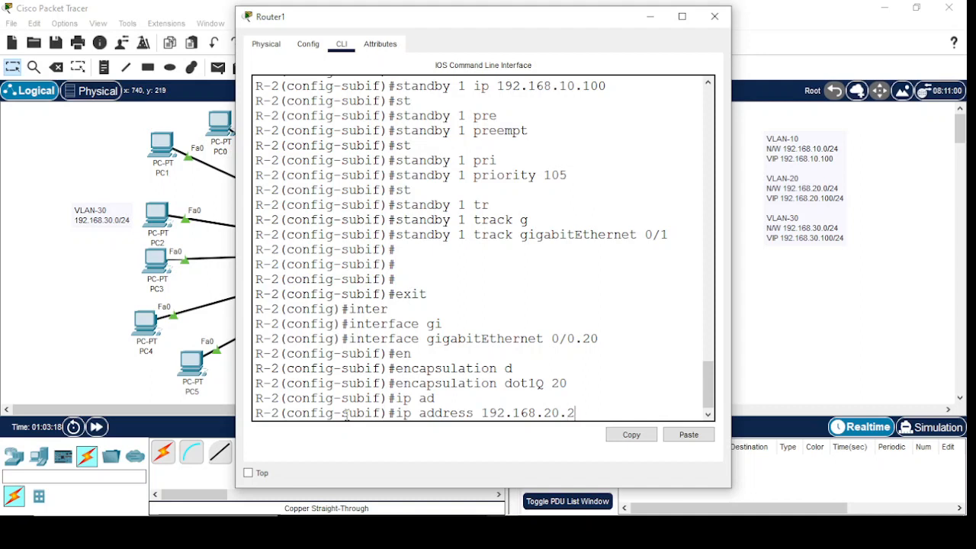
{"action": "type", "text": " 255.255.255.0"}
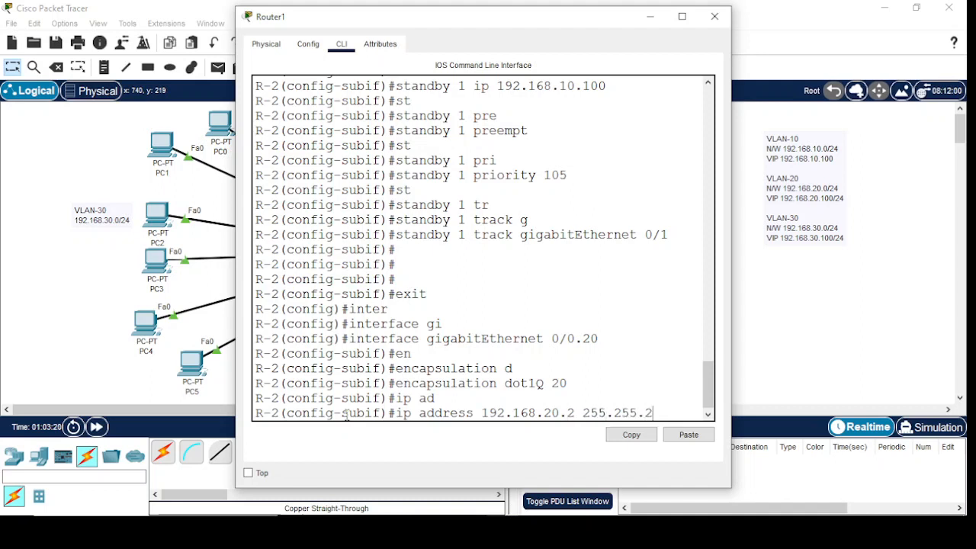
{"action": "key", "text": "Return"}
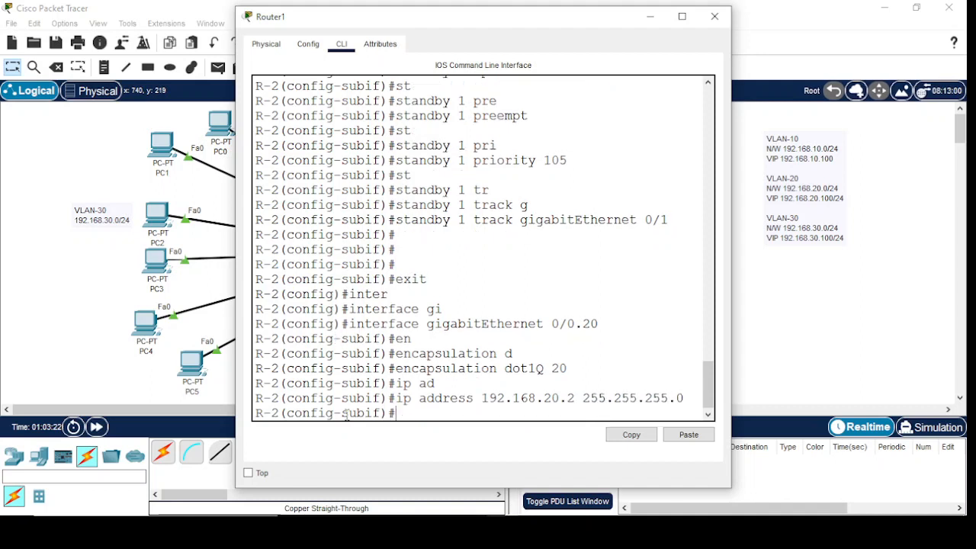
- Set the standby group 1 virtual IP to 192.168.20.100 on subinterface GigabitEthernet 0/0.20
{"action": "type", "text": "st"}
{"action": "key", "text": "Tab"}
{"action": "type", "text": "1"}
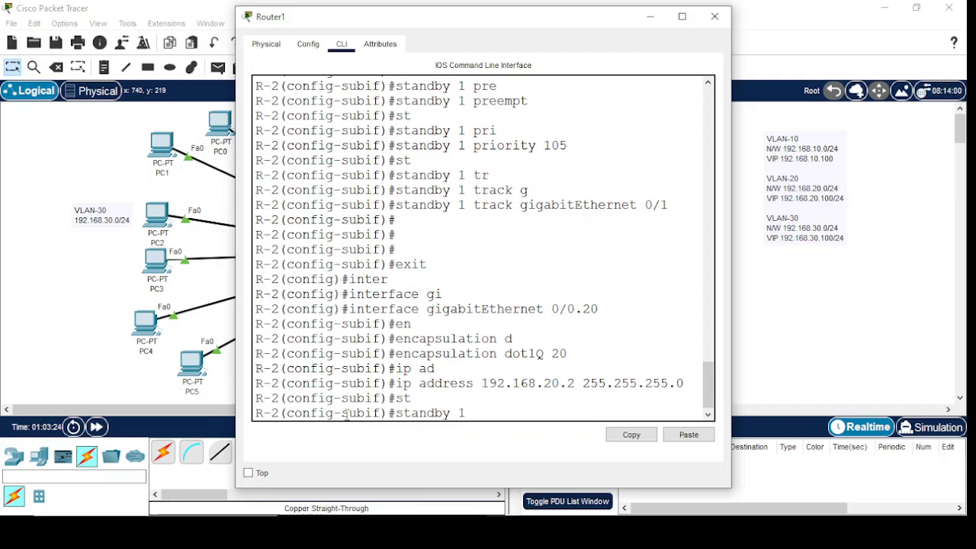
{"action": "type", "text": " ip 192.168.20."}
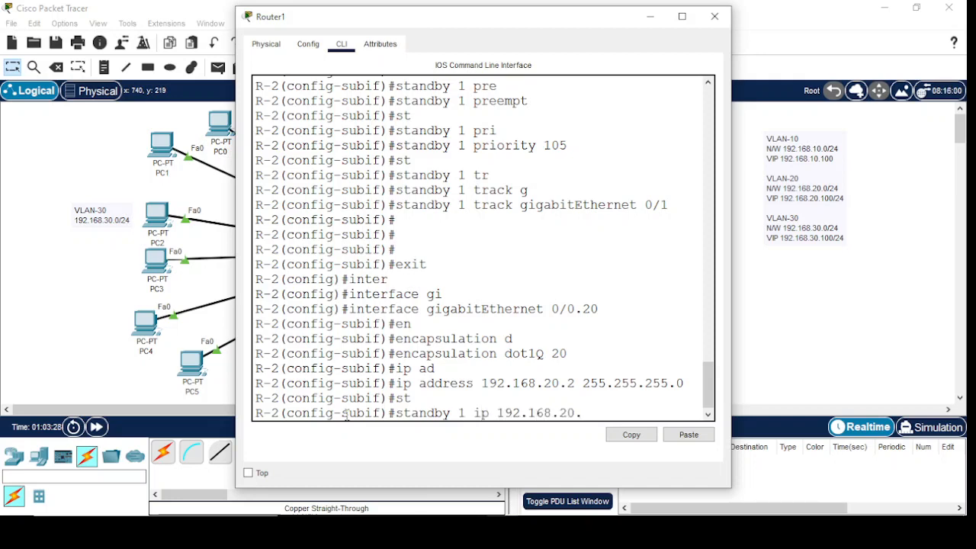
{"action": "type", "text": "100"}
{"action": "key", "text": "Return"}
- Enable preempt for standby group 1 on the VLAN 20 subinterface
{"action": "type", "text": "st"}
{"action": "key", "text": "Tab"}
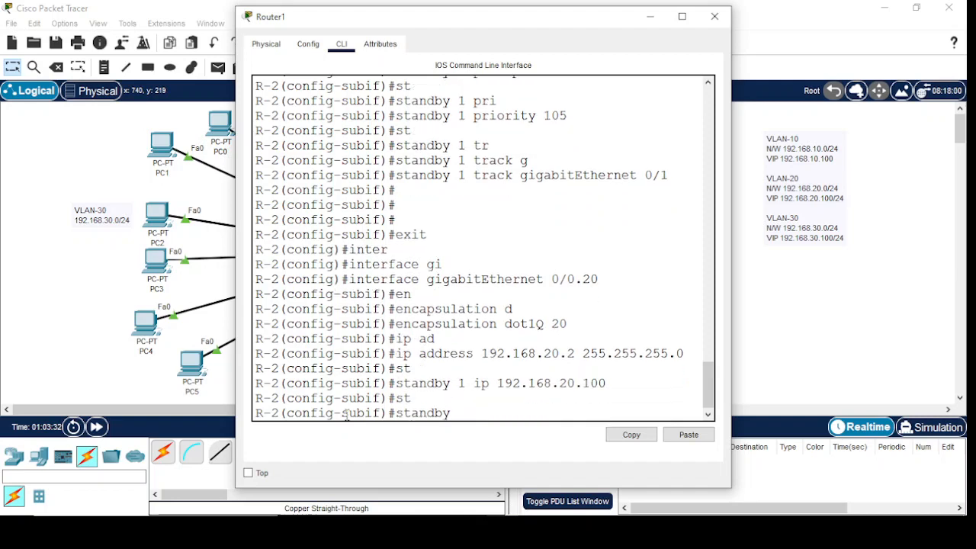
{"action": "type", "text": "1 pre"}
{"action": "key", "text": "Tab"}
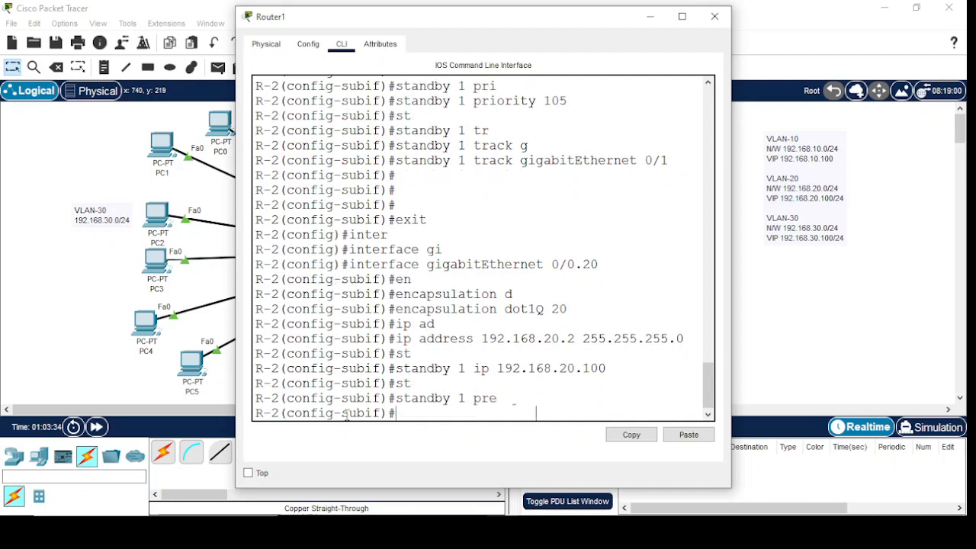
{"action": "key", "text": "Return"}
- Set the standby group 1 priority to 105 on the VLAN 20 subinterface
{"action": "type", "text": "st"}
{"action": "key", "text": "Tab"}
{"action": "type", "text": "1 pri"}
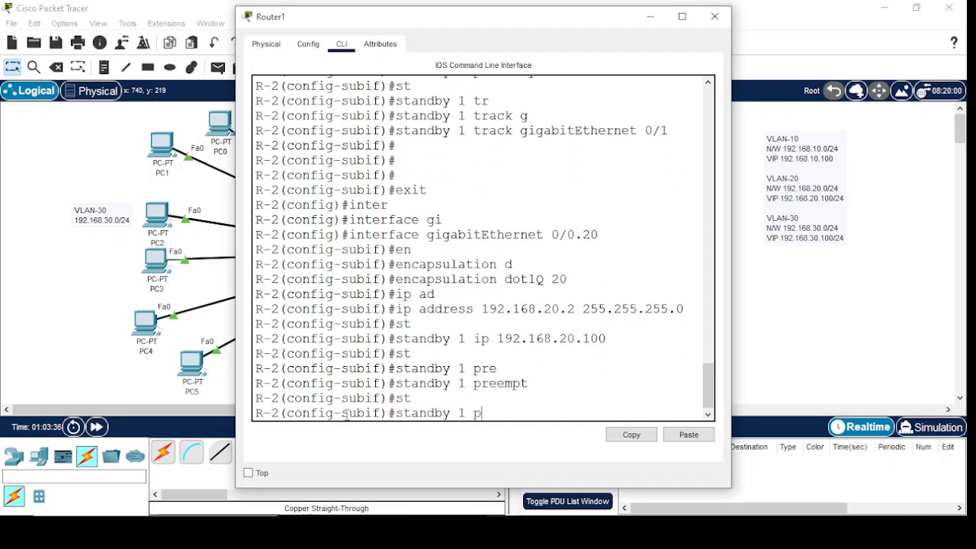
{"action": "key", "text": "Tab"}
{"action": "type", "text": "105"}
{"action": "key", "text": "Return"}
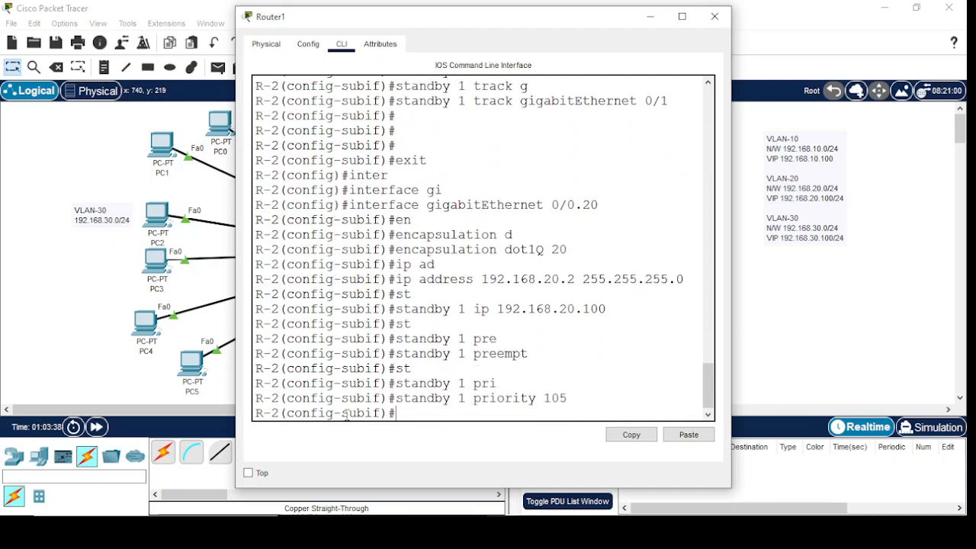
{"action": "type", "text": "exit"}
{"action": "key", "text": "BackSpace"}
{"action": "key", "text": "BackSpace"}
{"action": "key", "text": "BackSpace"}
{"action": "key", "text": "BackSpace"}
- Make standby group 1 on the VLAN 20 subinterface track interface GigabitEthernet 0/1
{"action": "type", "text": "st"}
{"action": "key", "text": "Tab"}
{"action": "type", "text": "1"}
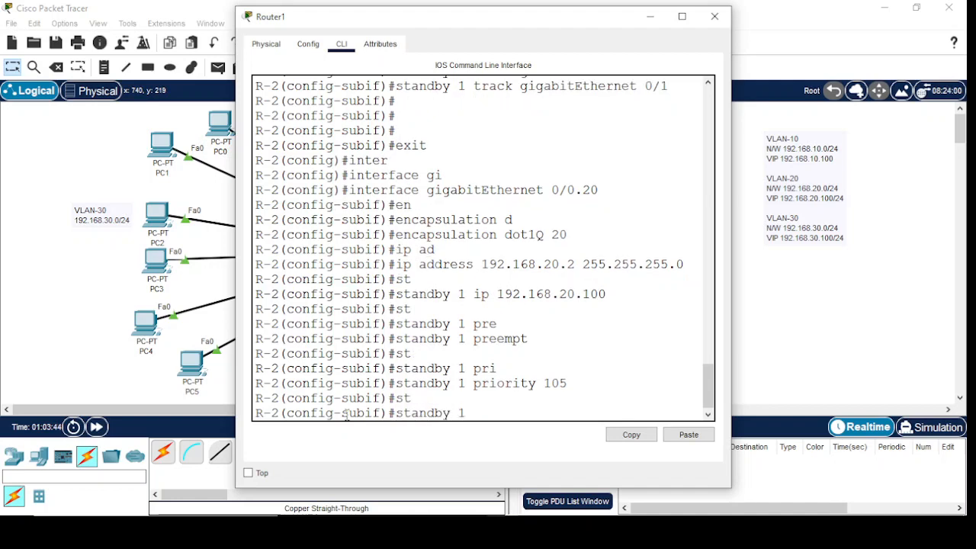
{"action": "type", "text": " tr"}
{"action": "key", "text": "Tab"}
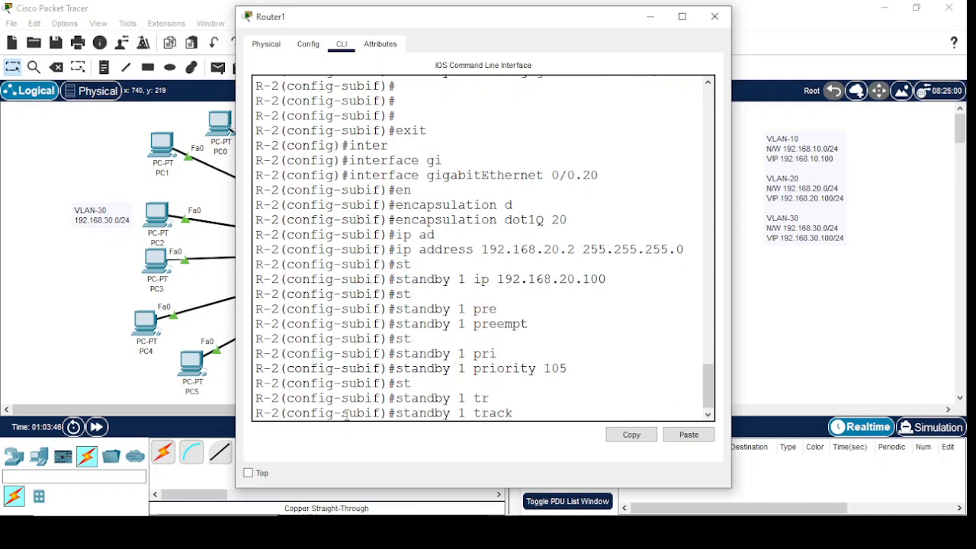
{"action": "type", "text": "g"}
{"action": "key", "text": "Tab"}
{"action": "type", "text": "0/1"}
{"action": "key", "text": "Return"}
{"action": "key", "text": "Return"}
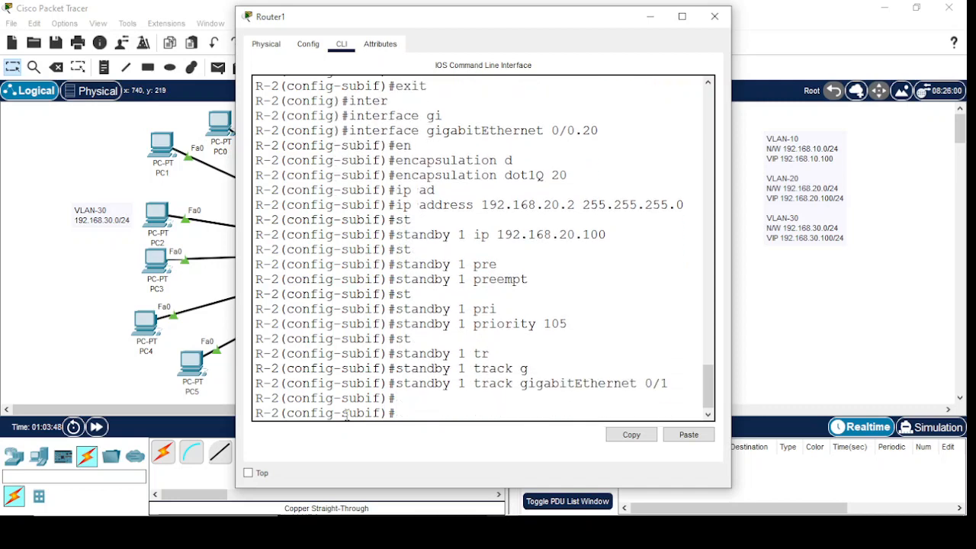
- Exit the VLAN 20 subinterface and create subinterface GigabitEthernet 0/0.30 on R-2
{"action": "type", "text": "exit"}
{"action": "key", "text": "Return"}
{"action": "key", "text": "Return"}
{"action": "type", "text": "int"}
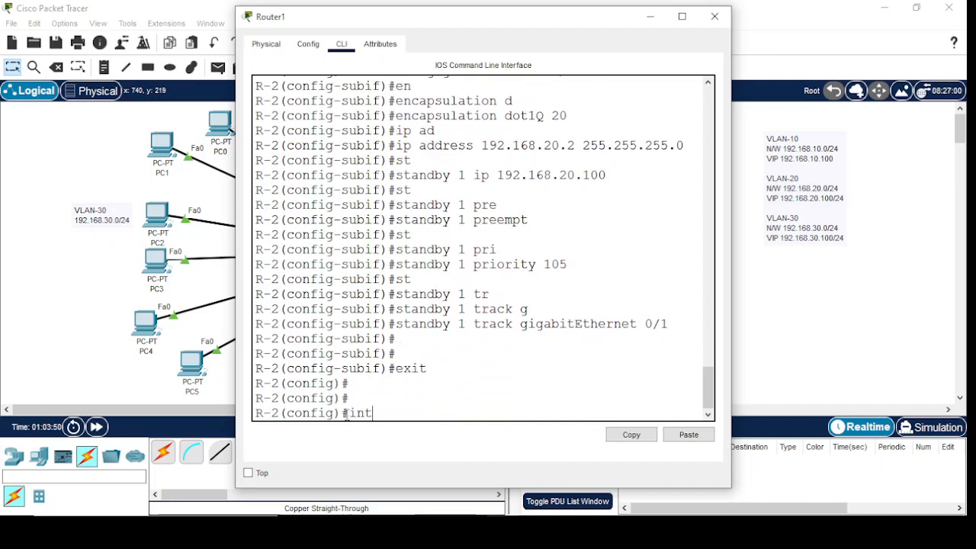
{"action": "type", "text": "er"}
{"action": "key", "text": "Tab"}
{"action": "type", "text": "gi"}
{"action": "key", "text": "Tab"}
{"action": "type", "text": "0/0"}
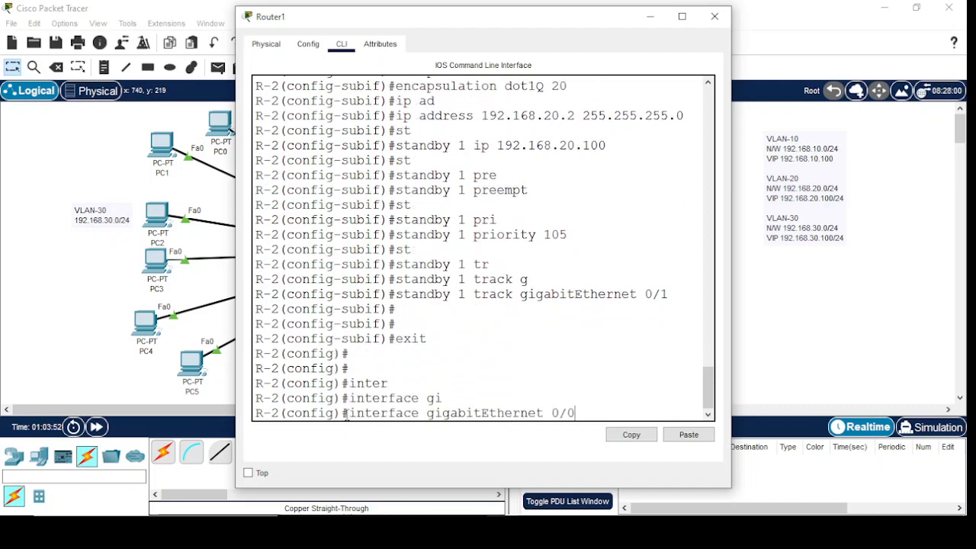
{"action": "type", "text": ".30"}
{"action": "key", "text": "Return"}
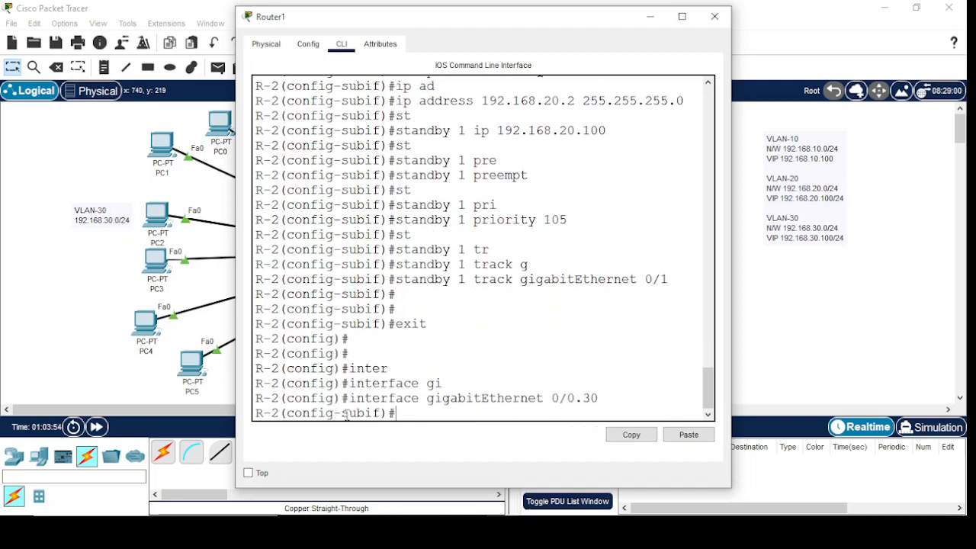
- Set dot1Q encapsulation with VLAN 30 on subinterface GigabitEthernet 0/0.30
{"action": "type", "text": "en"}
{"action": "key", "text": "Tab"}
{"action": "type", "text": "d"}
{"action": "key", "text": "Tab"}
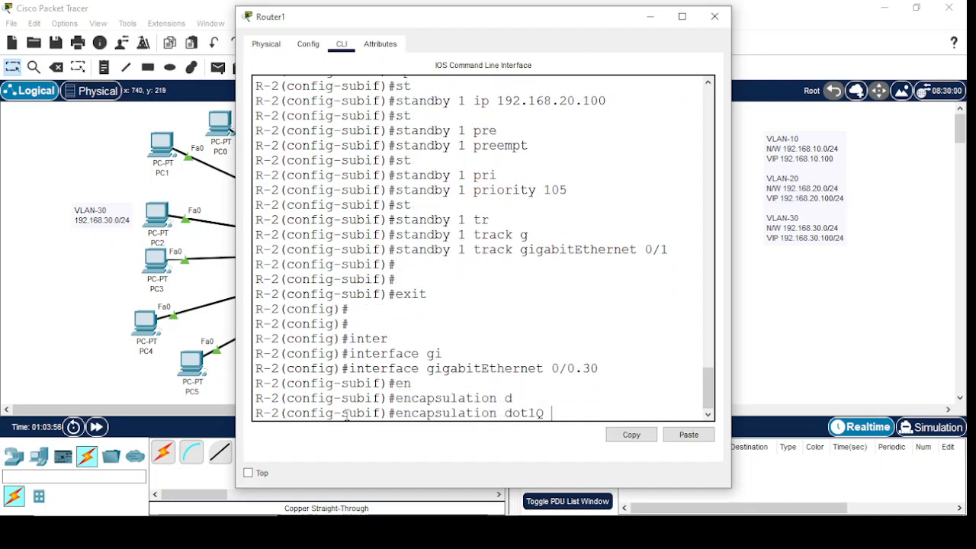
{"action": "type", "text": "30"}
{"action": "key", "text": "Return"}
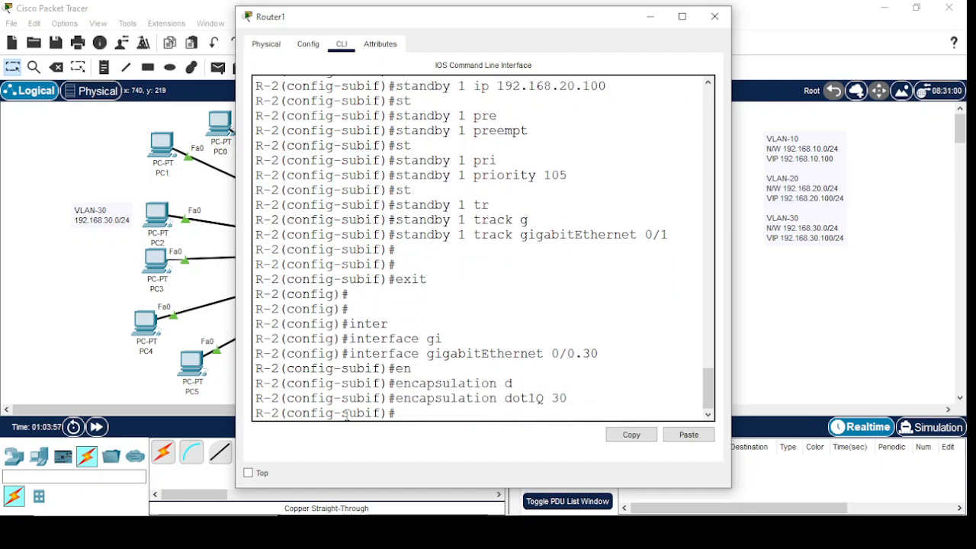
- Assign IP address 192.168.30.2 with mask 255.255.255.0 to subinterface GigabitEthernet 0/0.30
{"action": "type", "text": "ip ad"}
{"action": "key", "text": "Tab"}
{"action": "type", "text": "192.168."}
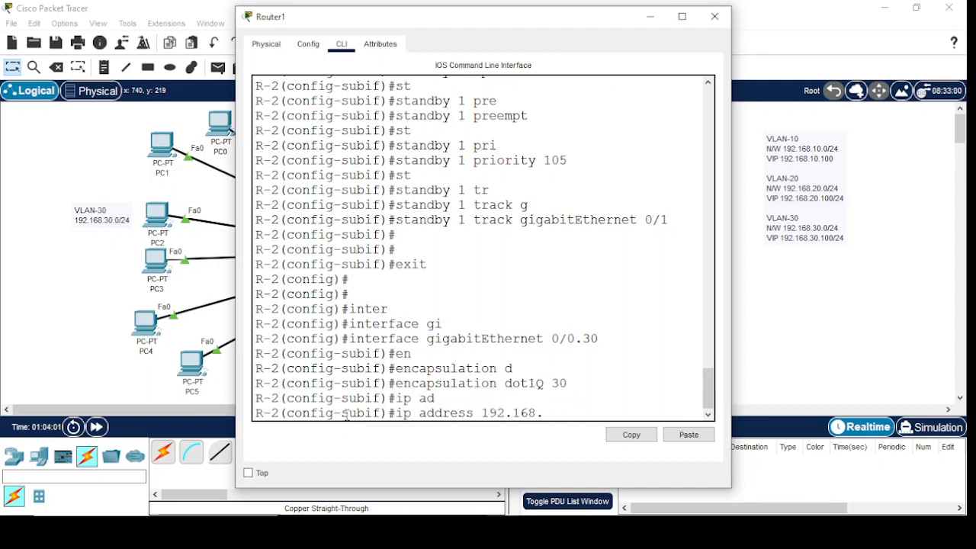
{"action": "type", "text": "30.2 255.255.255.255.0"}
{"action": "key", "text": "Return"}
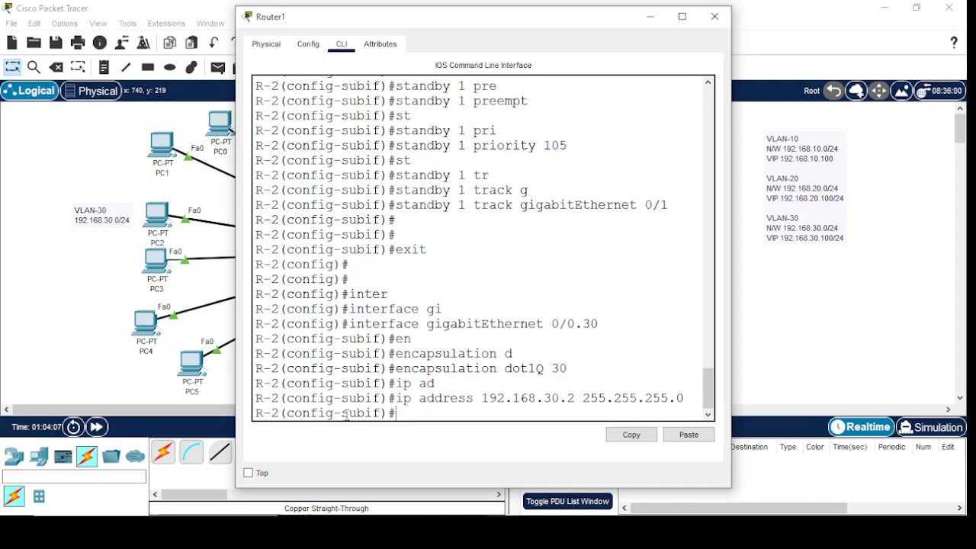
- Set the standby group 1 virtual IP to 192.168.30.100 on subinterface GigabitEthernet 0/0.30
{"action": "type", "text": "st"}
{"action": "key", "text": "Tab"}
{"action": "type", "text": "1 "}
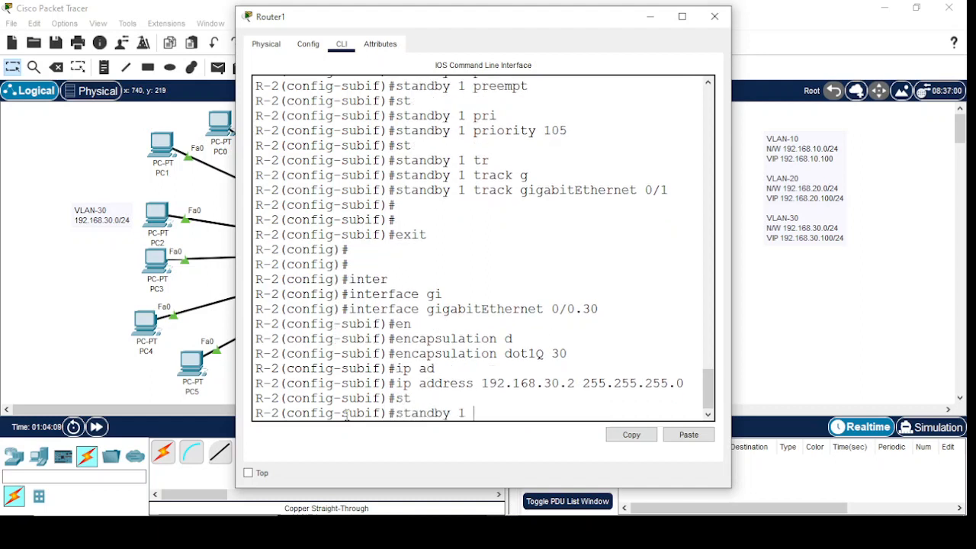
{"action": "type", "text": "ip 192.168.30."}
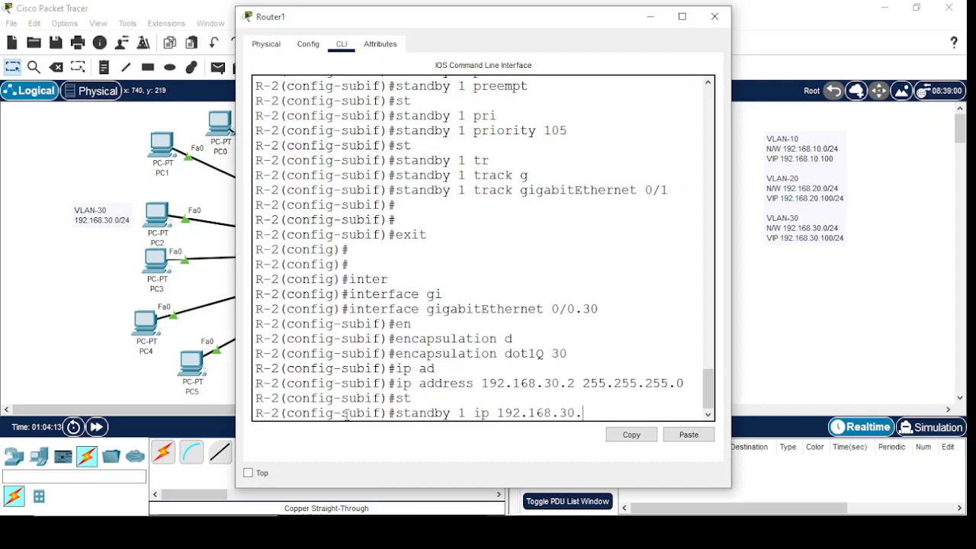
{"action": "type", "text": "100"}
{"action": "key", "text": "Return"}
- Enable preempt for standby group 1 on the VLAN 30 subinterface
{"action": "type", "text": "st"}
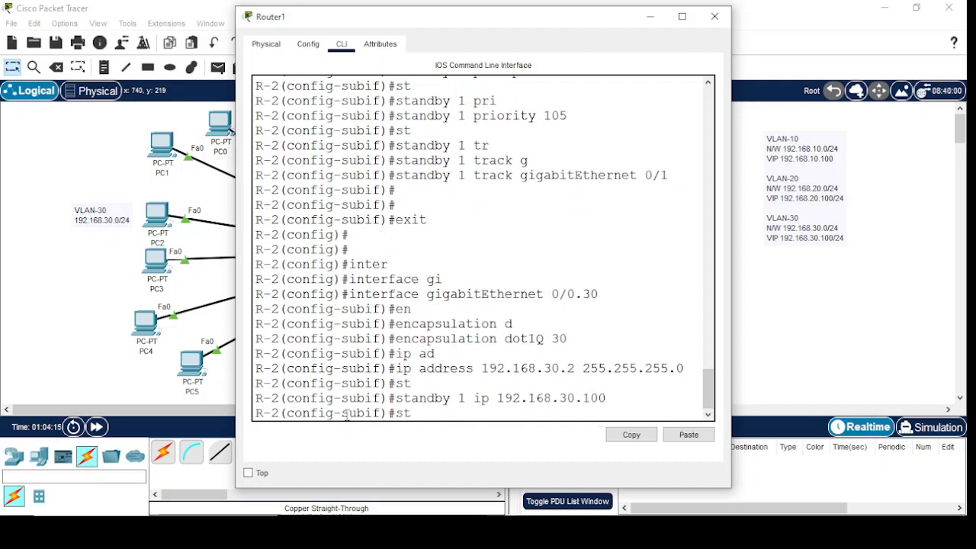
{"action": "key", "text": "Tab"}
{"action": "type", "text": "1 "}
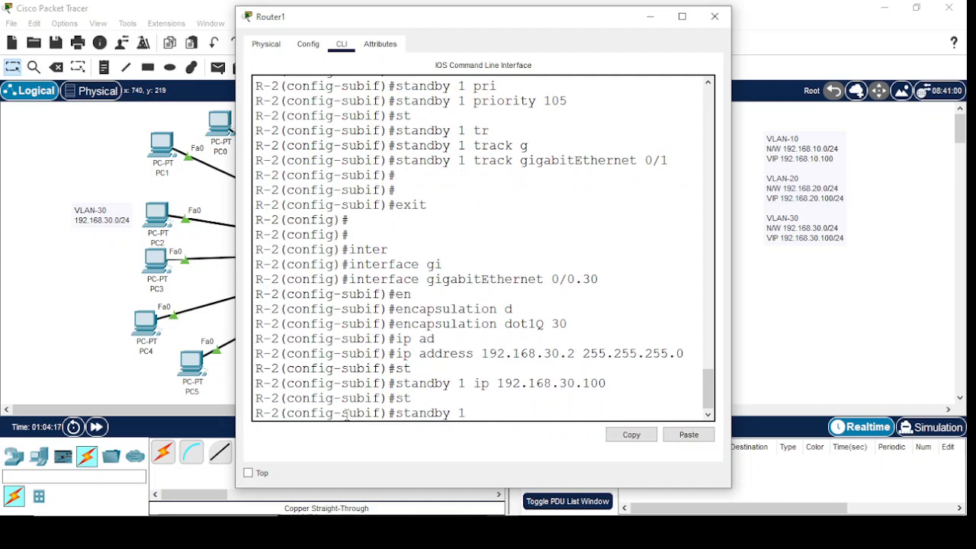
{"action": "type", "text": "pre"}
{"action": "key", "text": "Tab"}
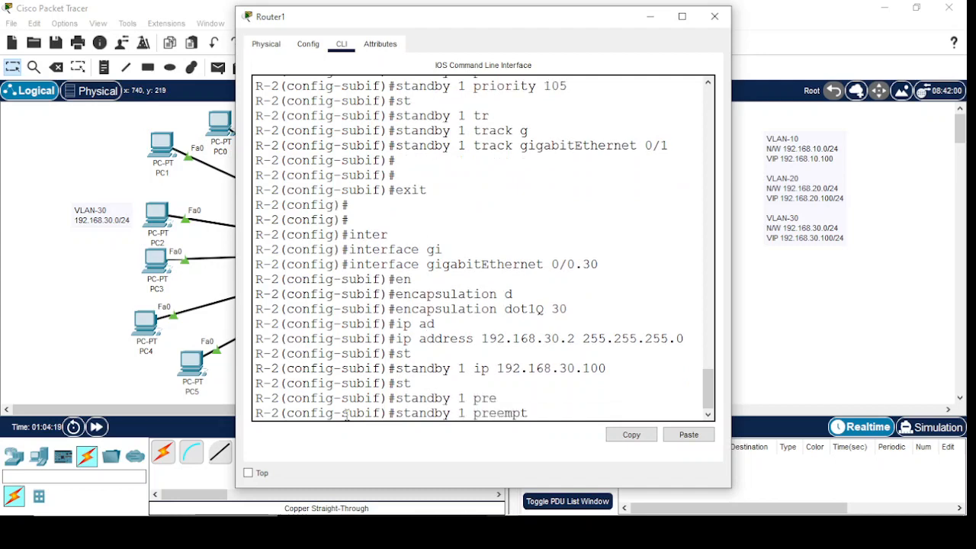
{"action": "key", "text": "Return"}
{"action": "key", "text": "Return"}
- Set the standby group 1 priority to 105 on the VLAN 30 subinterface
{"action": "type", "text": "st"}
{"action": "key", "text": "Tab"}
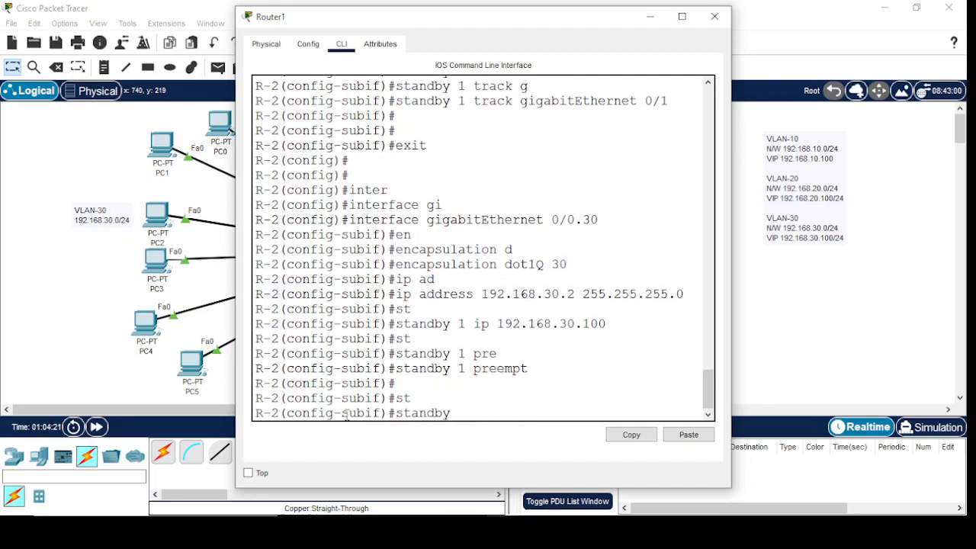
{"action": "type", "text": "1 pri"}
{"action": "key", "text": "Tab"}
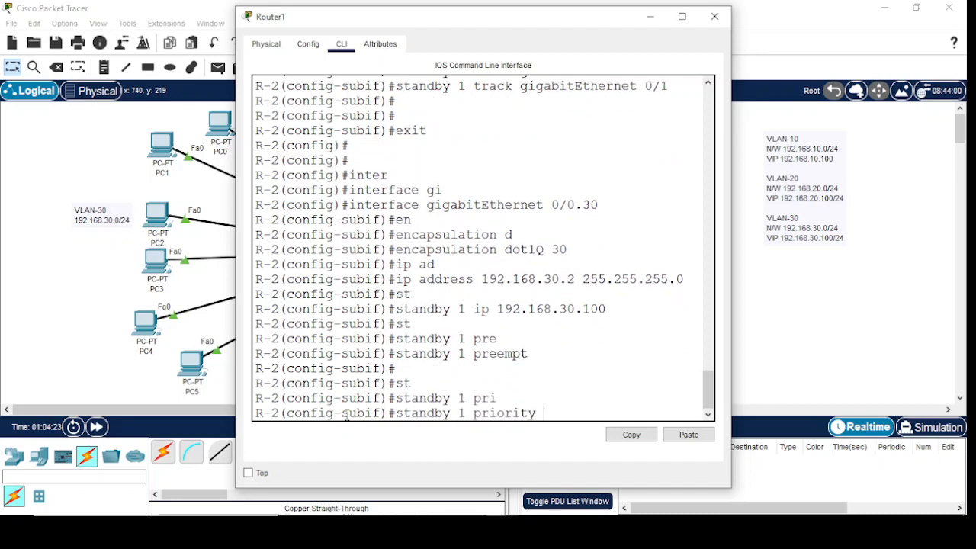
{"action": "type", "text": "105"}
{"action": "key", "text": "Return"}
- Make standby group 1 on the VLAN 30 subinterface track interface g0/1
{"action": "type", "text": "st"}
{"action": "key", "text": "Tab"}
{"action": "type", "text": "1 "}
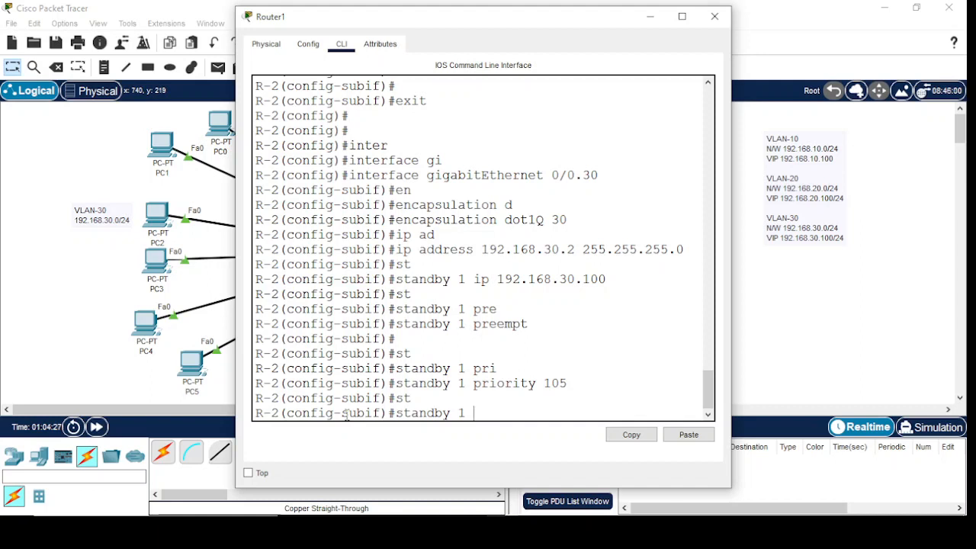
{"action": "type", "text": "tr"}
{"action": "key", "text": "Tab"}
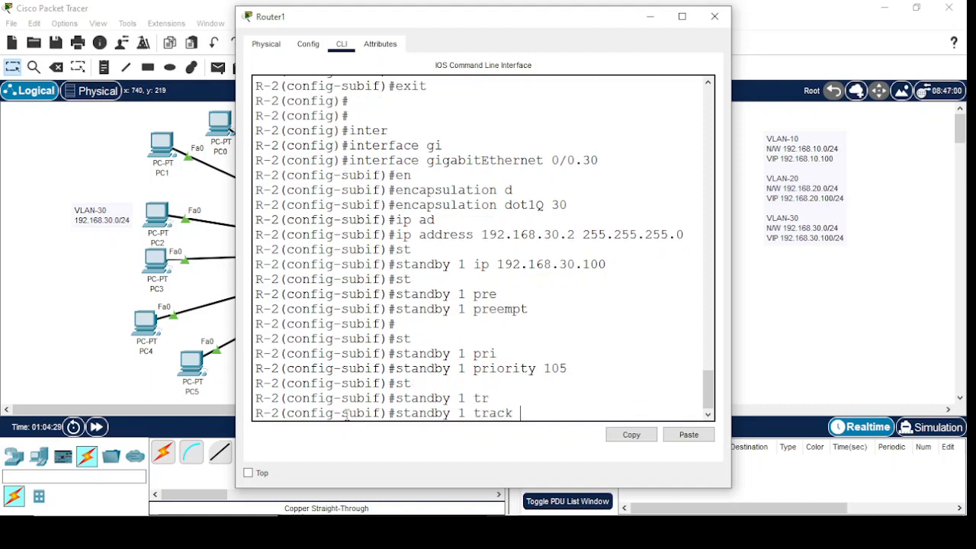
{"action": "type", "text": "g0/1"}
{"action": "key", "text": "Return"}
{"action": "key", "text": "Return"}
{"action": "key", "text": "Return"}
{"action": "key", "text": "Return"}
{"action": "key", "text": "Return"}
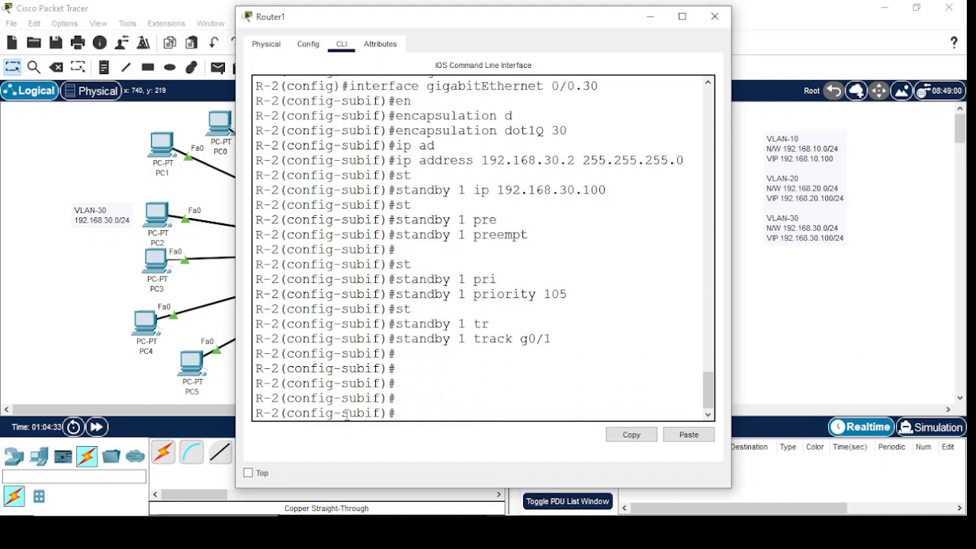
- Leave the VLAN 30 subinterface and bring up the physical interface GigabitEthernet 0/0 on R-2 with no shutdown
{"action": "type", "text": "exit"}
{"action": "key", "text": "Return"}
{"action": "type", "text": "inter"}
{"action": "key", "text": "Tab"}
{"action": "type", "text": "gi"}
{"action": "key", "text": "Tab"}
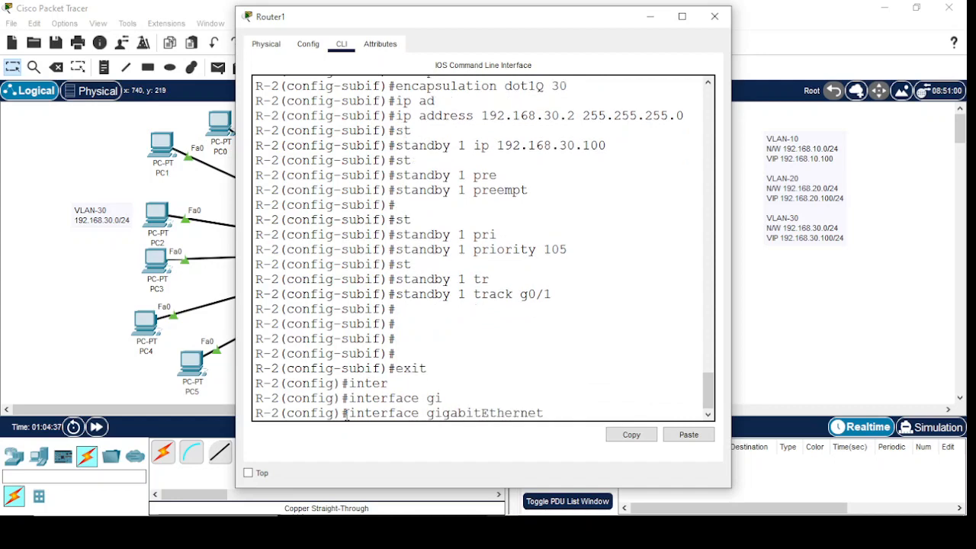
{"action": "type", "text": "0/0"}
{"action": "key", "text": "Return"}
{"action": "type", "text": "no shu"}
{"action": "key", "text": "Return"}
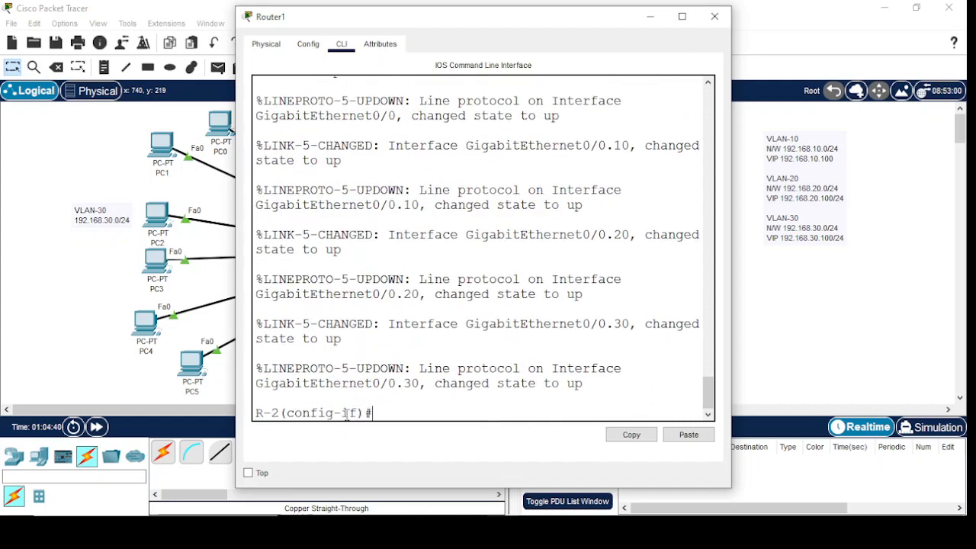
{"action": "key", "text": "Return"}
{"action": "key", "text": "Return"}
{"action": "key", "text": "Return"}
{"action": "key", "text": "Return"}
- Exit interface configuration and save R-2's running configuration with do wr
{"action": "type", "text": "exit"}
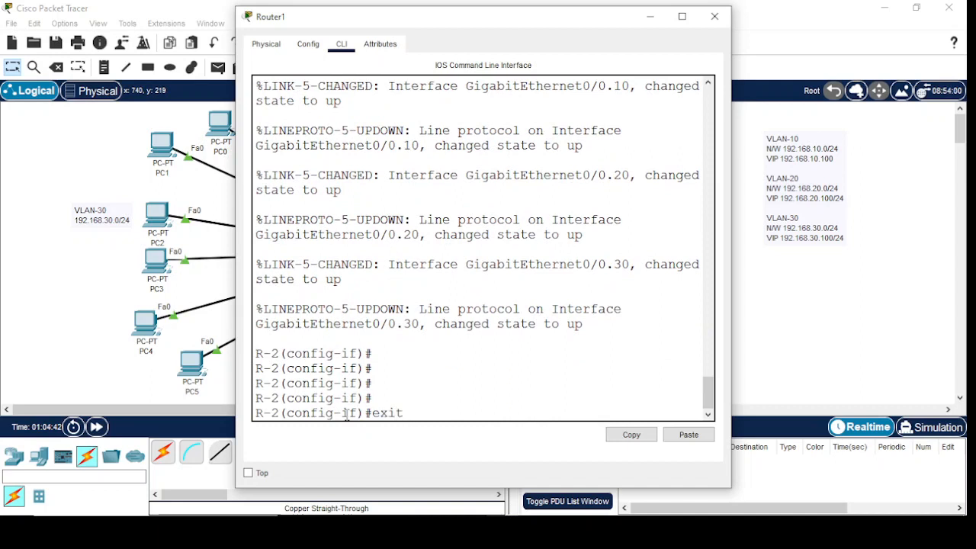
{"action": "key", "text": "Return"}
{"action": "key", "text": "Return"}
{"action": "key", "text": "Return"}
{"action": "key", "text": "Return"}
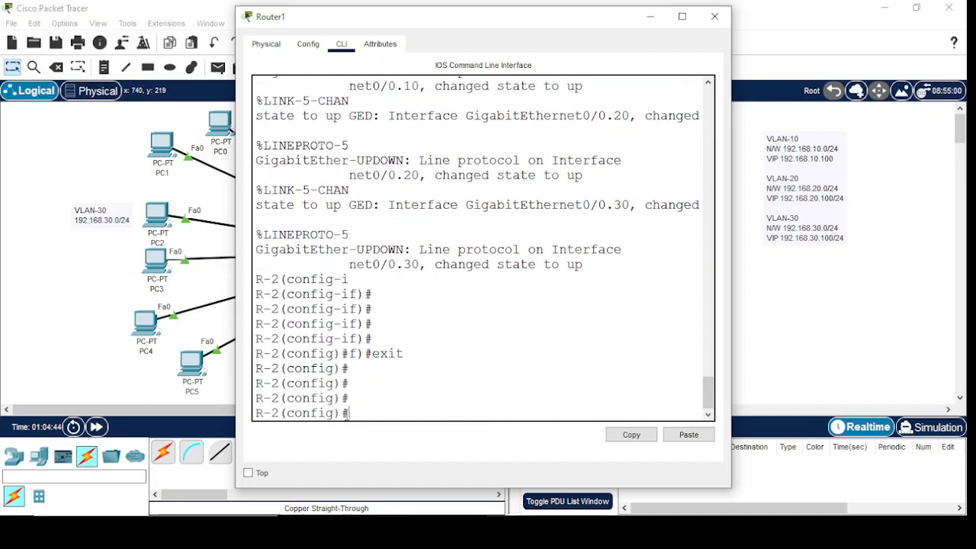
{"action": "type", "text": "do wr"}
{"action": "key", "text": "Return"}
{"action": "key", "text": "Return"}
{"action": "key", "text": "Return"}
- Enter interface GigabitEthernet 0/1 on R-2 and enable it with no shutdown
{"action": "type", "text": "inter"}
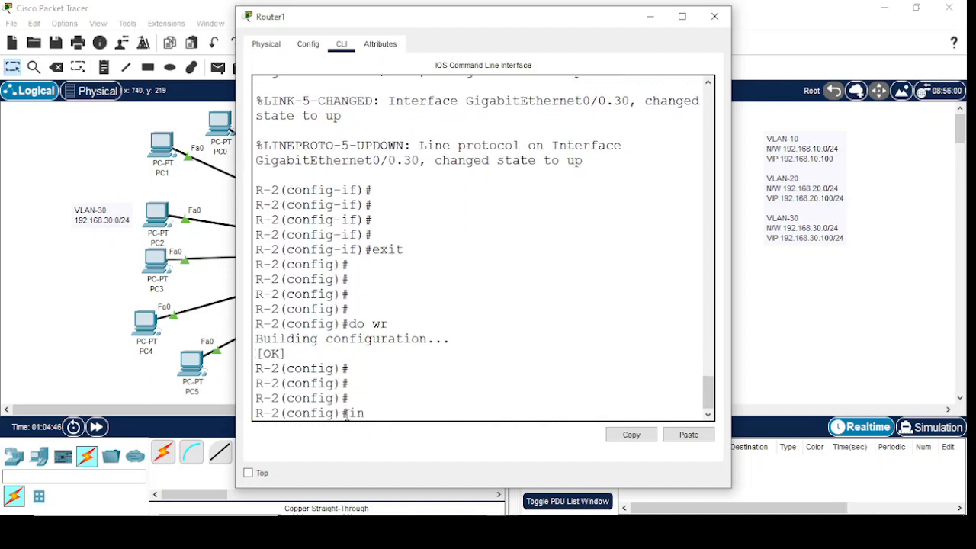
{"action": "key", "text": "Tab"}
{"action": "type", "text": "gi"}
{"action": "key", "text": "Tab"}
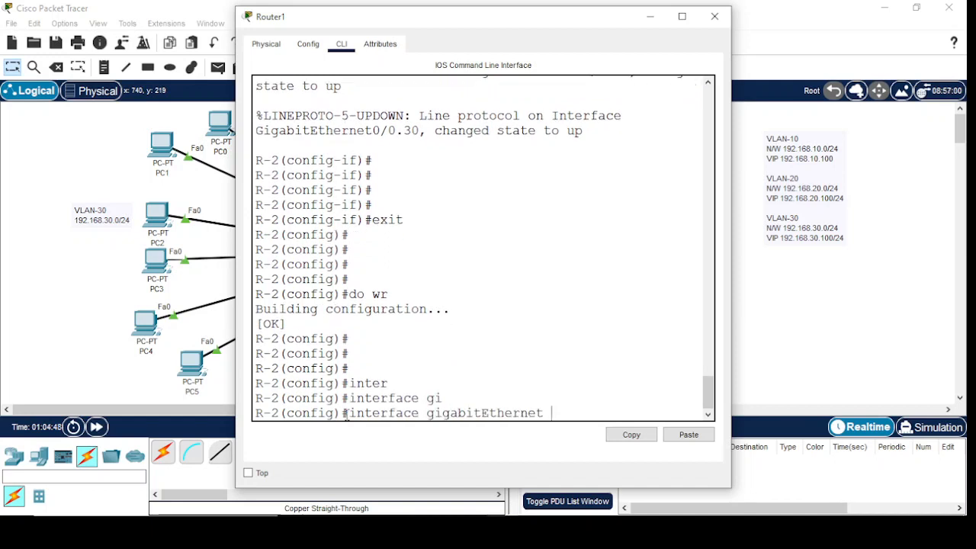
{"action": "type", "text": "0/1"}
{"action": "key", "text": "Return"}
{"action": "key", "text": "Return"}
{"action": "type", "text": "no shu"}
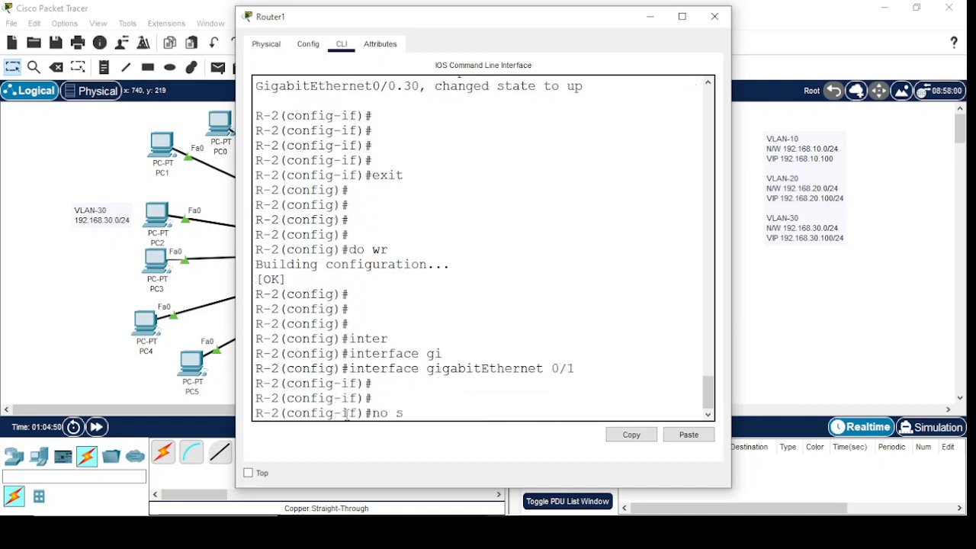
{"action": "key", "text": "Tab"}
{"action": "key", "text": "Return"}
{"action": "key", "text": "Return"}
{"action": "key", "text": "Return"}
- Assign IP address 12.1.1.1 with subnet mask 255.255.255.0 to GigabitEthernet 0/1 on R-2
{"action": "type", "text": "ip ad"}
{"action": "key", "text": "Tab"}
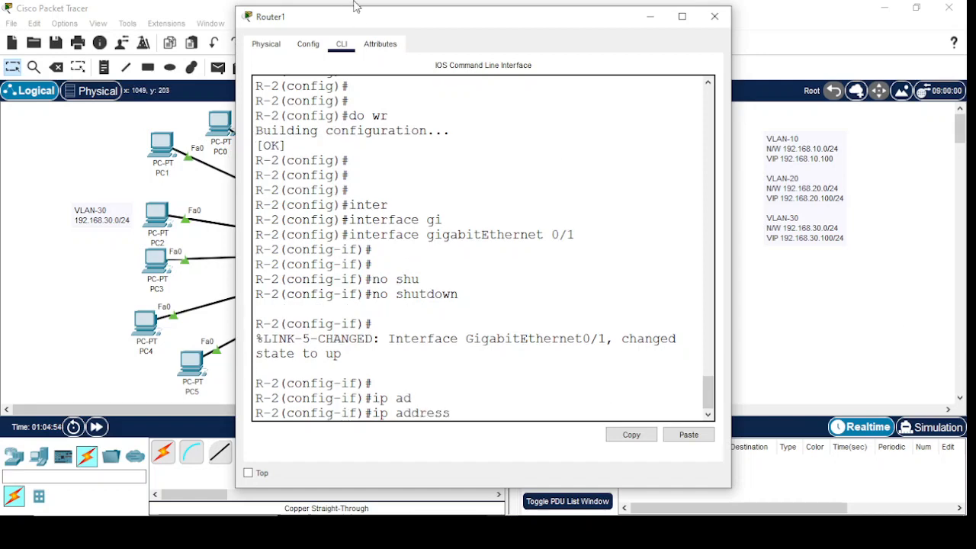
{"action": "left_click_drag", "start_coordinate": [518, 27], "coordinate": [572, 48]}
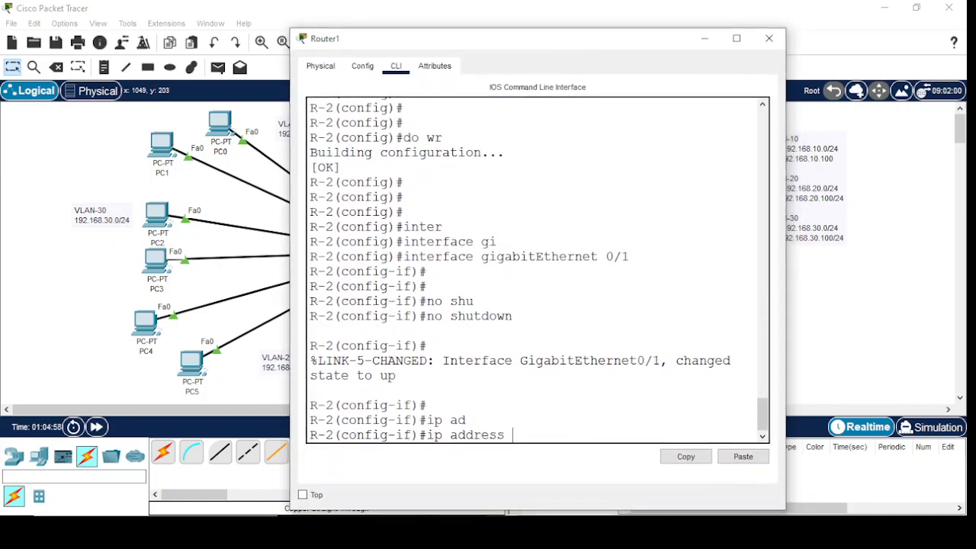
{"action": "type", "text": "19"}
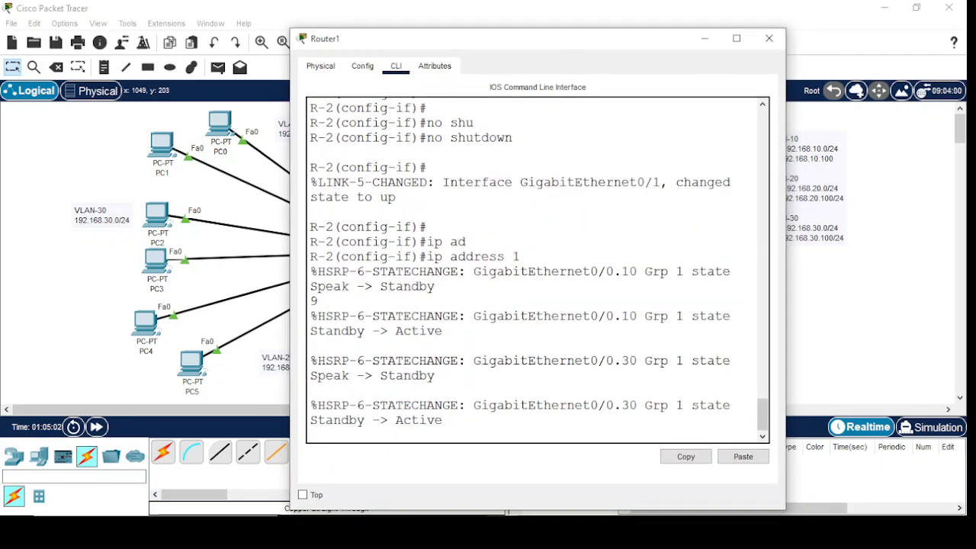
{"action": "key", "text": "Return"}
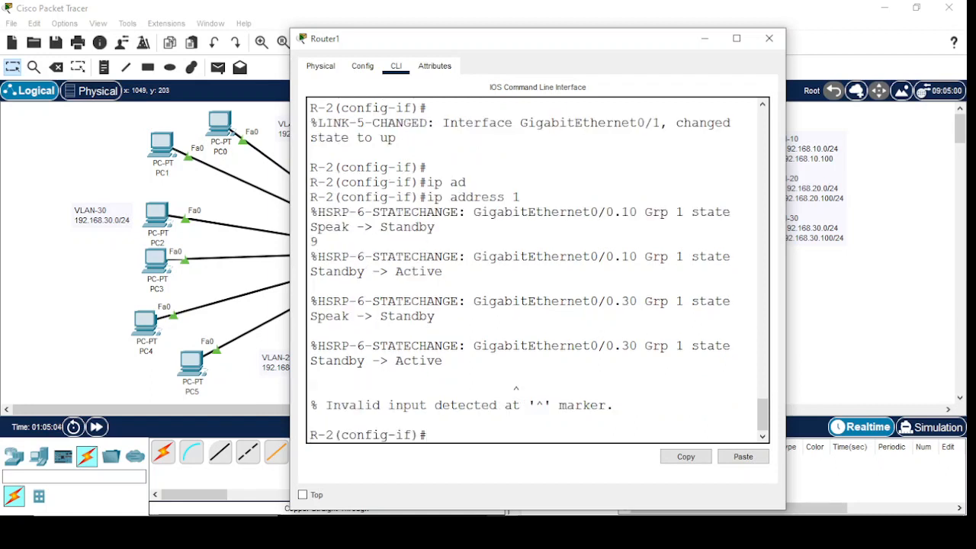
{"action": "key", "text": "Up"}
{"action": "key", "text": "BackSpace"}
{"action": "type", "text": "2."}
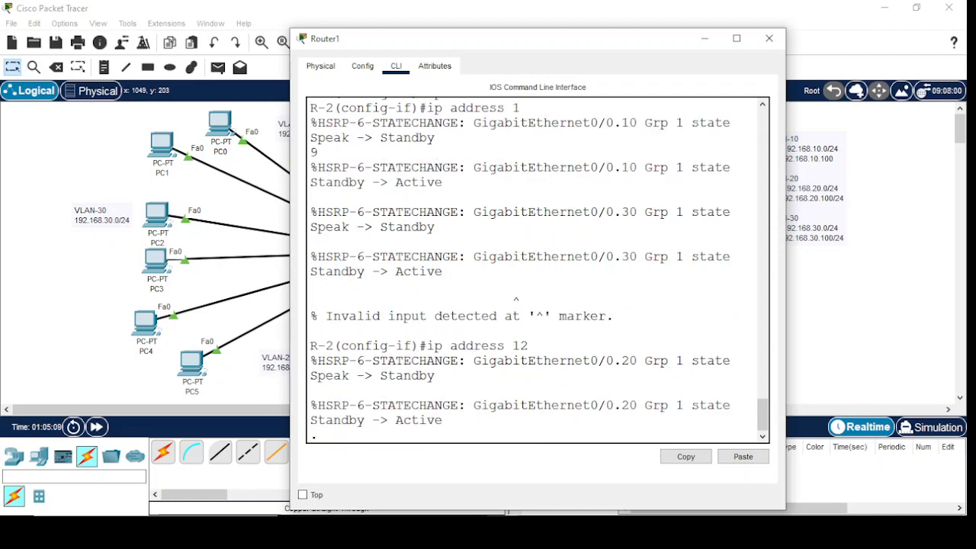
{"action": "key", "text": "Return"}
{"action": "key", "text": "Return"}
{"action": "key", "text": "Return"}
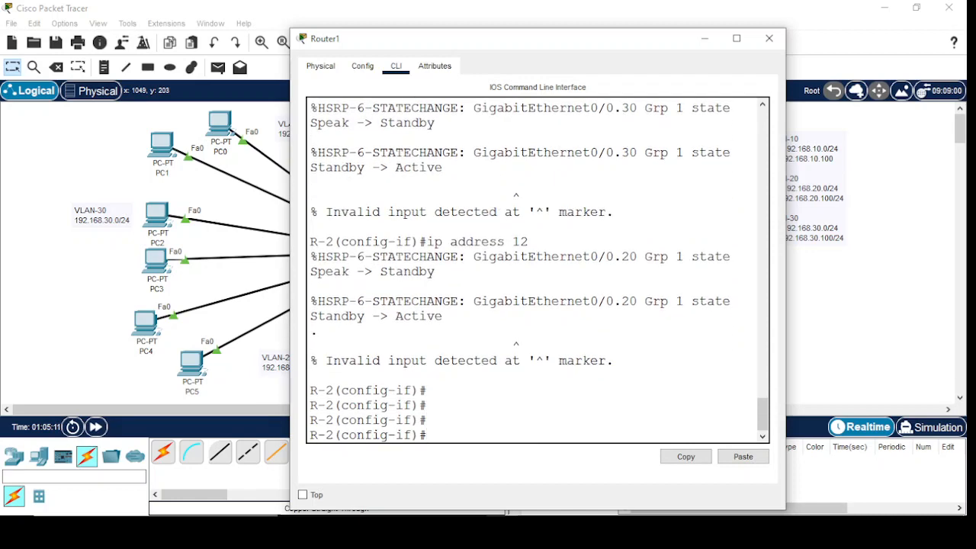
{"action": "key", "text": "Return"}
{"action": "key", "text": "Return"}
{"action": "key", "text": "Up"}
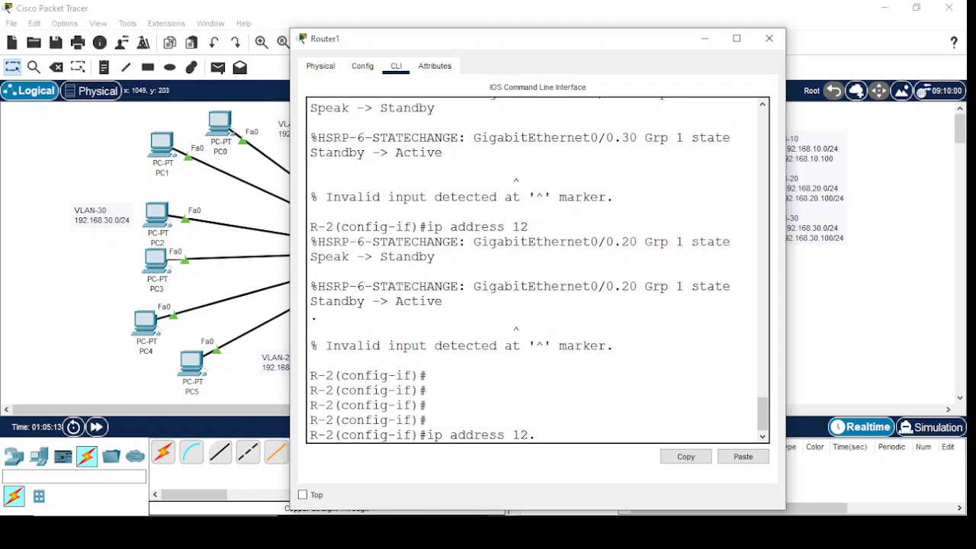
{"action": "type", "text": "1.1.1"}
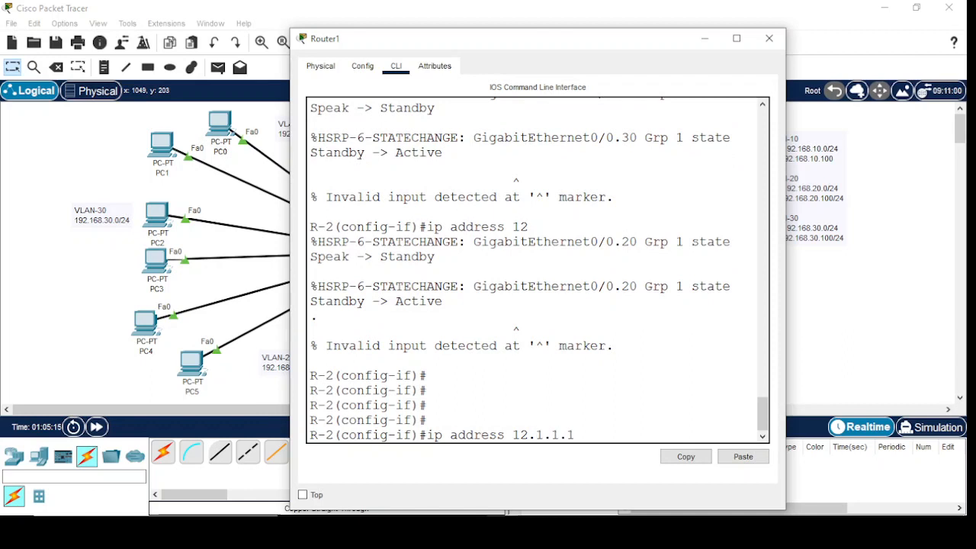
{"action": "type", "text": " 255.255.255."}
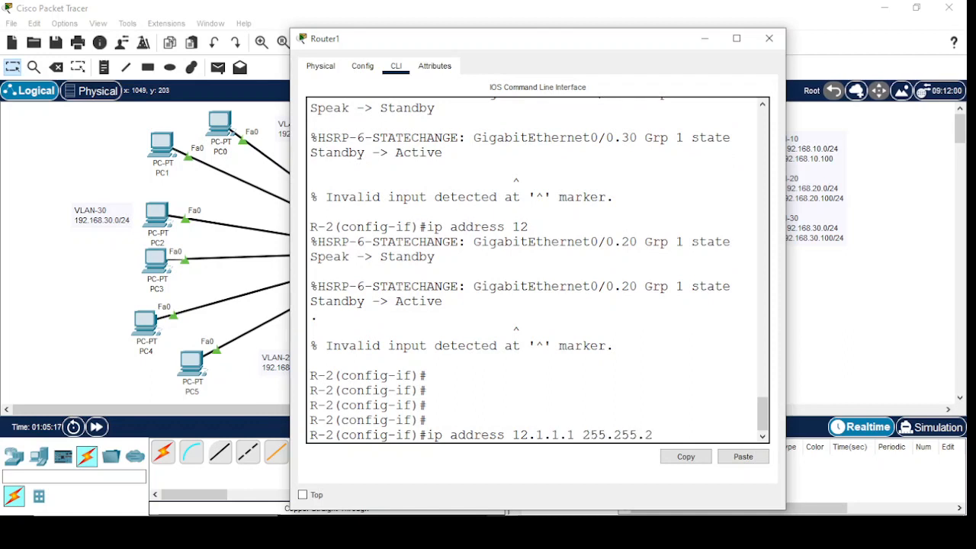
{"action": "type", "text": "0"}
{"action": "key", "text": "Return"}
{"action": "key", "text": "Return"}
{"action": "key", "text": "Return"}
{"action": "key", "text": "Return"}
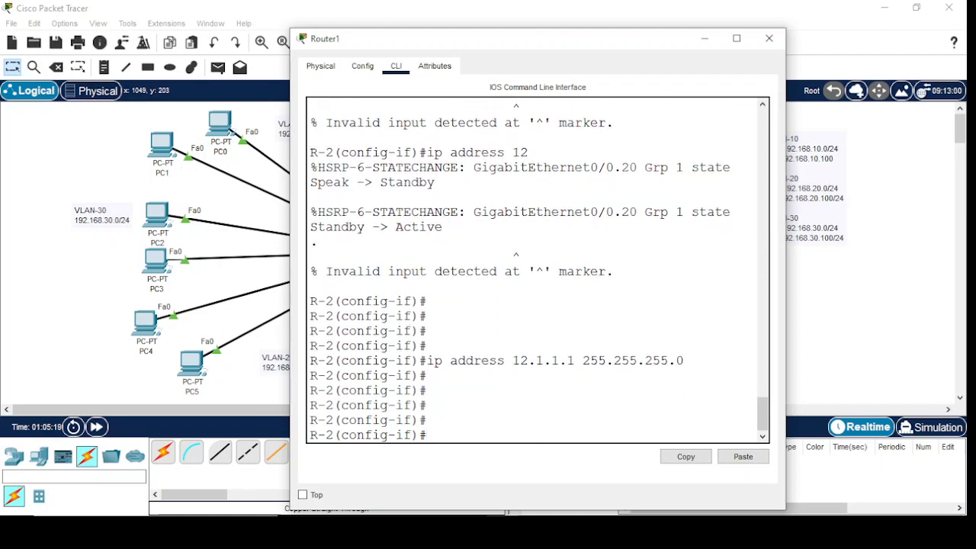
{"action": "key", "text": "Return"}
{"action": "key", "text": "Return"}
{"action": "key", "text": "Return"}
{"action": "key", "text": "Return"}
{"action": "key", "text": "Return"}
{"action": "key", "text": "Return"}
{"action": "key", "text": "Return"}
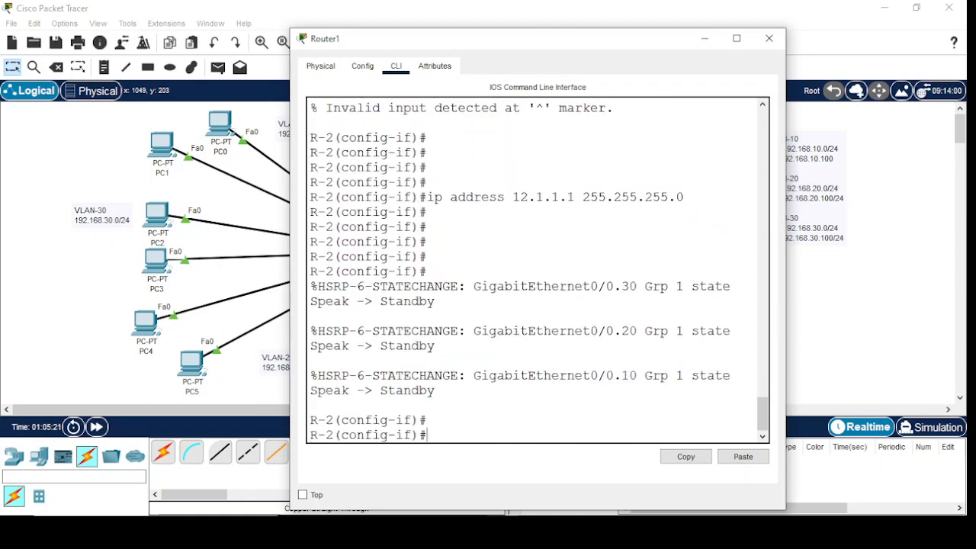
- Leave interface configuration on R-2 and enter OSPF routing process 1
{"action": "type", "text": "exit"}
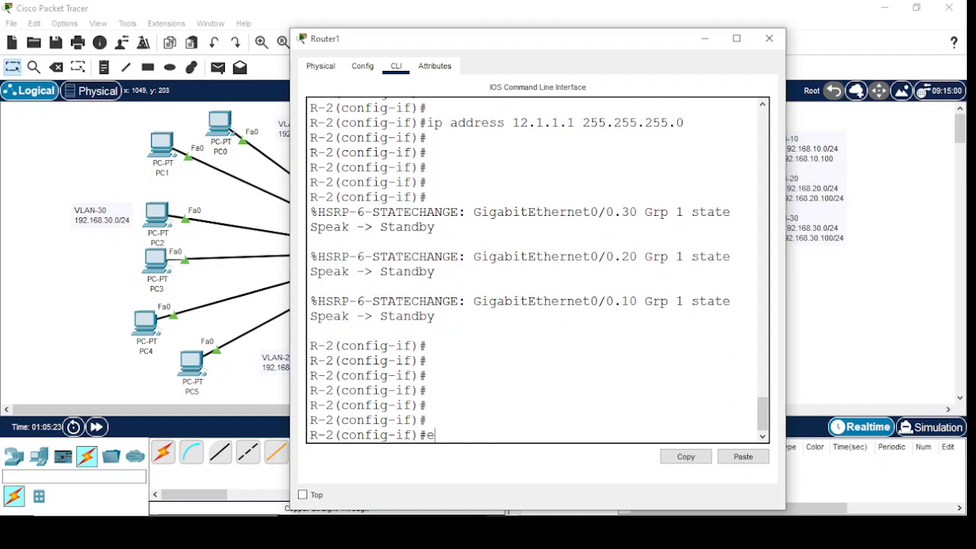
{"action": "key", "text": "Return"}
{"action": "key", "text": "Return"}
{"action": "key", "text": "Return"}
{"action": "type", "text": "rout"}
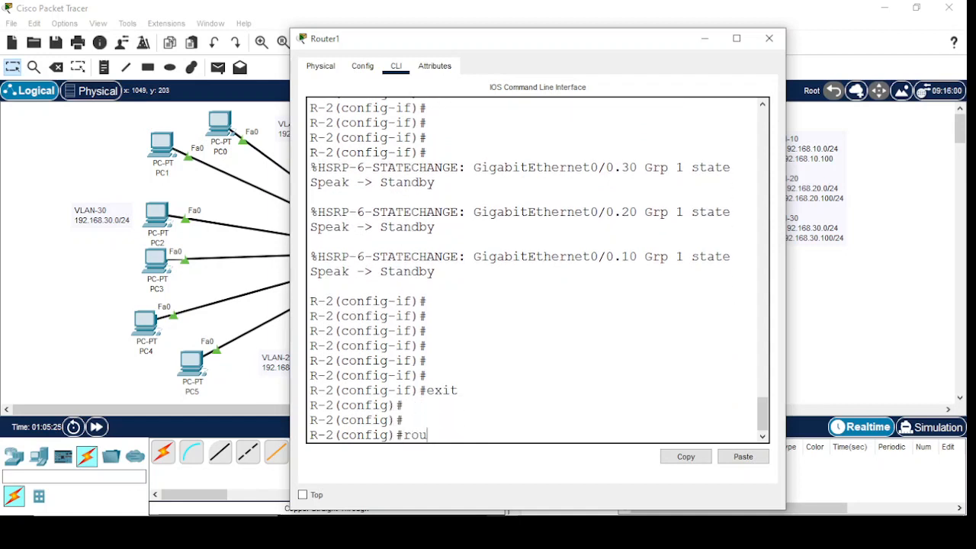
{"action": "key", "text": "Tab"}
{"action": "type", "text": "os"}
{"action": "key", "text": "Tab"}
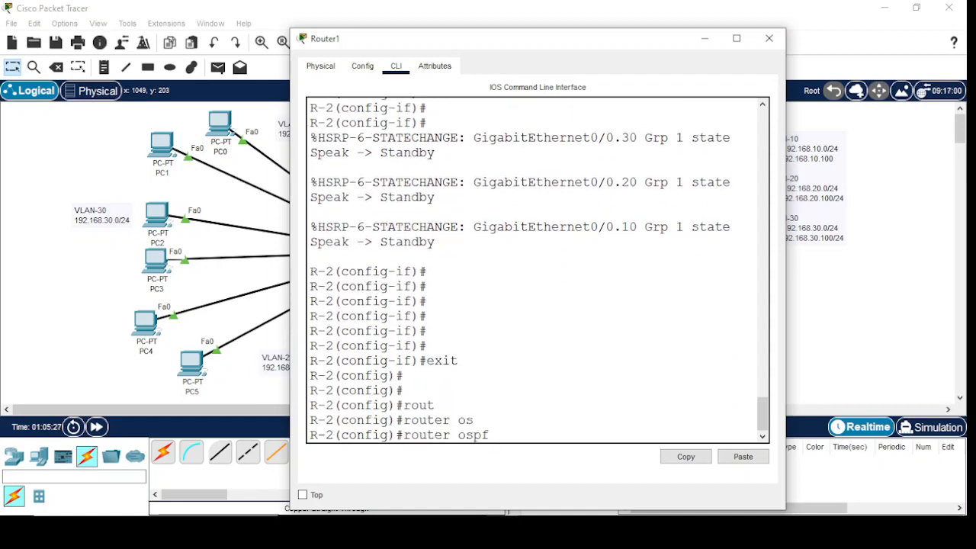
{"action": "type", "text": "1"}
{"action": "key", "text": "Return"}
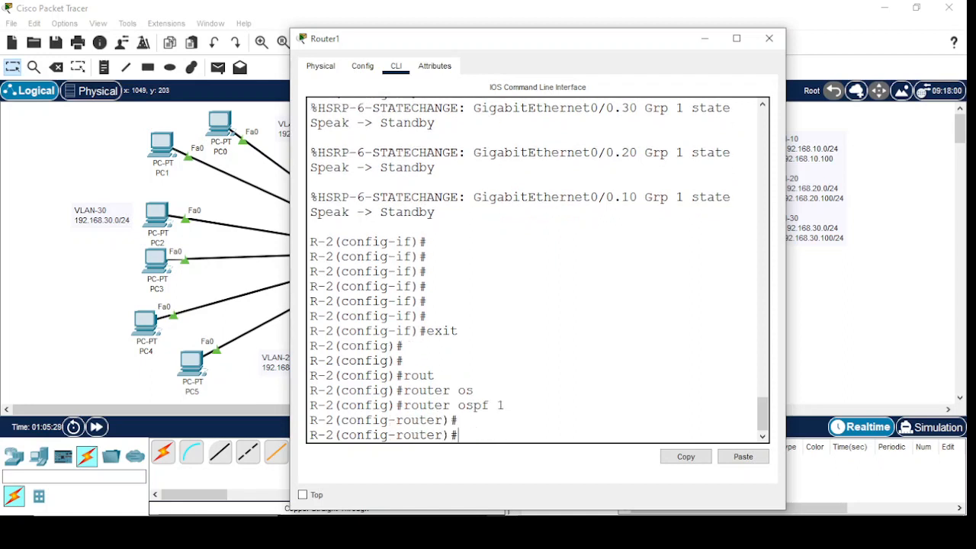
{"action": "key", "text": "Return"}
- Advertise network 12.1.1.0 with wildcard mask 0.0.0.255 in OSPF area 0 on R-2
{"action": "type", "text": "net"}
{"action": "key", "text": "Tab"}
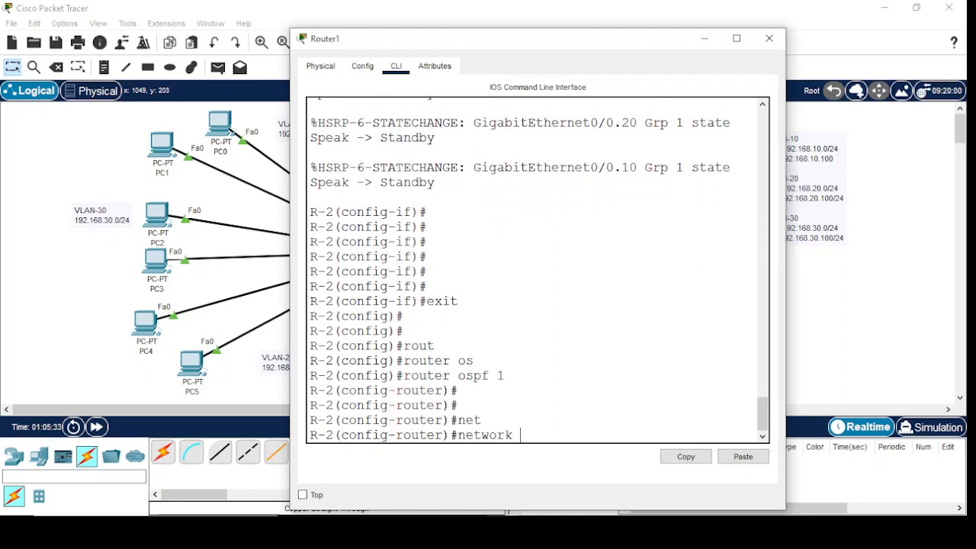
{"action": "type", "text": "12.1.1.0 0.0.0.255 a 0"}
{"action": "key", "text": "Return"}
{"action": "key", "text": "Return"}
{"action": "key", "text": "Return"}
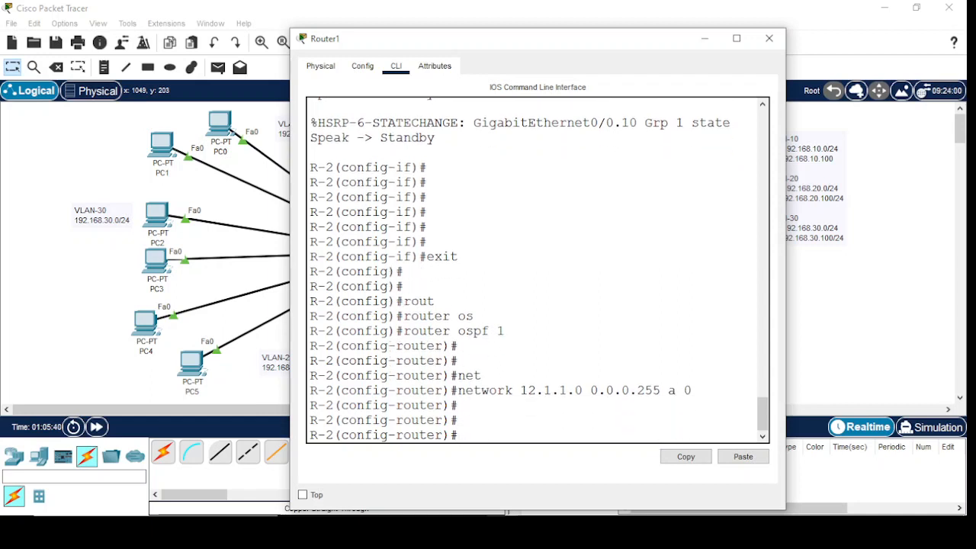
- Advertise the VLAN 10 network 192.168.10.0 with wildcard mask 0.0.0.255 in OSPF area 0
{"action": "type", "text": "net"}
{"action": "key", "text": "Tab"}
{"action": "type", "text": "1"}
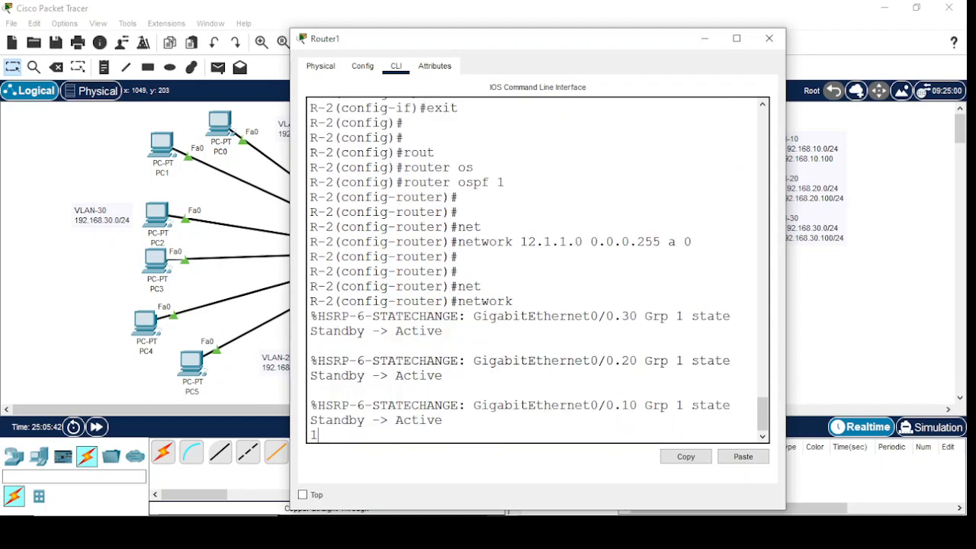
{"action": "type", "text": "92.168.10.0 0.0.0.255"}
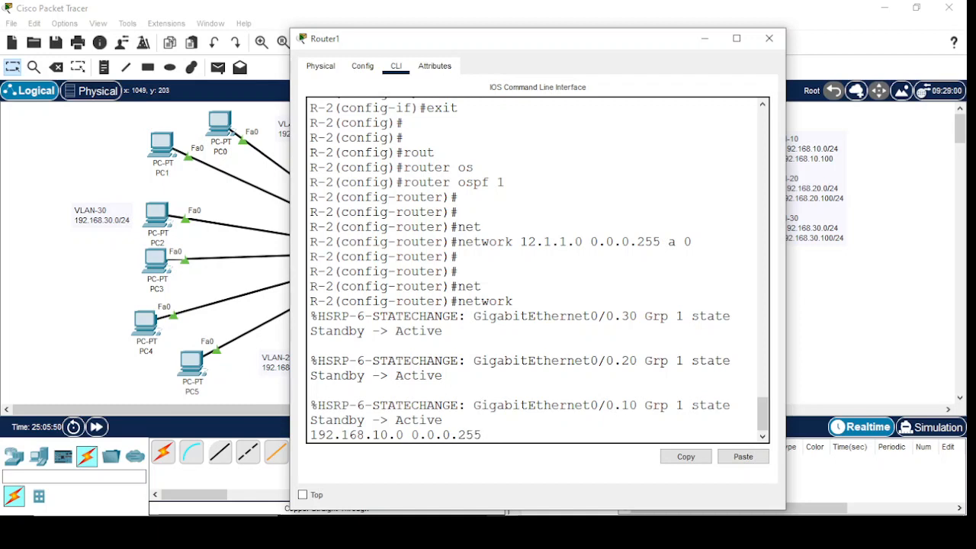
{"action": "type", "text": " a 0"}
{"action": "key", "text": "Return"}
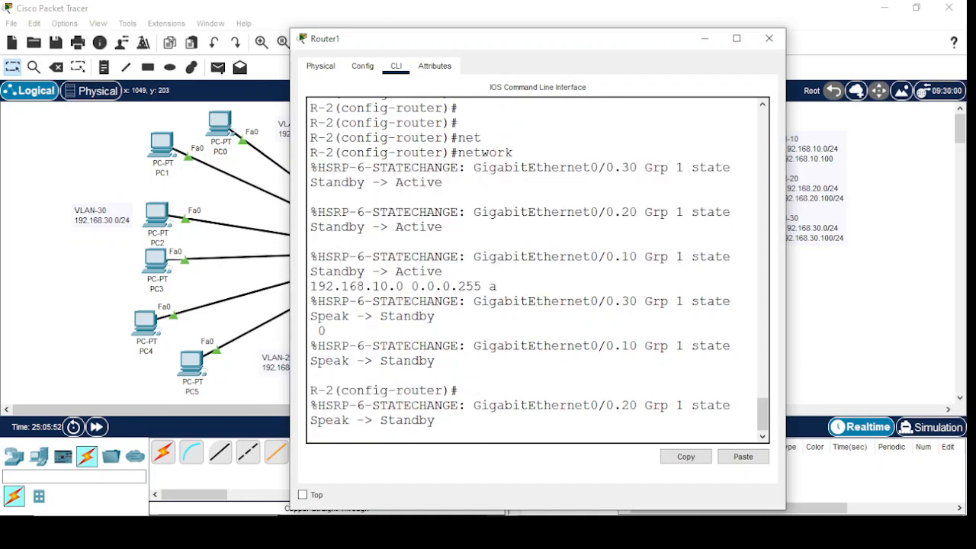
{"action": "key", "text": "Return"}
{"action": "key", "text": "Return"}
{"action": "key", "text": "Return"}
{"action": "key", "text": "Return"}
{"action": "key", "text": "Up"}
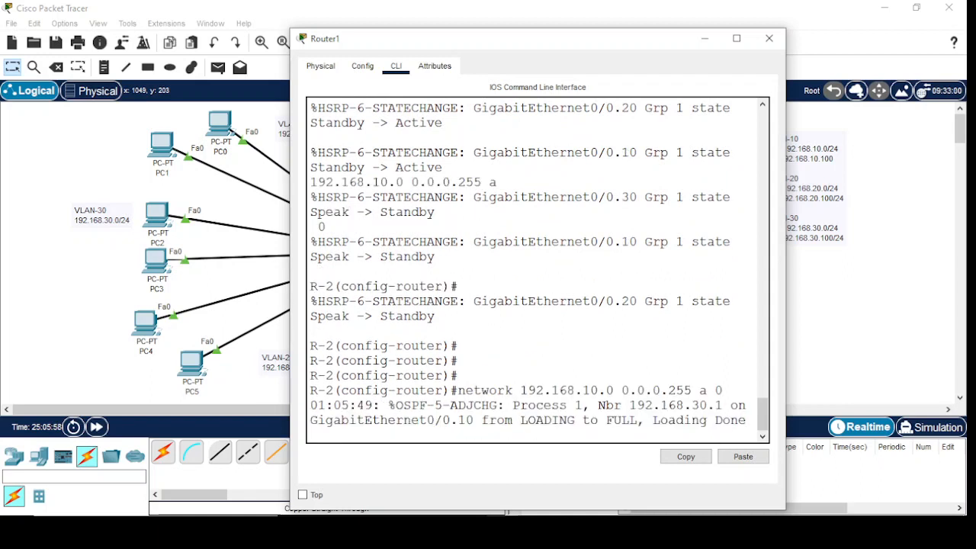
{"action": "key", "text": "Return"}
- Advertise the VLAN 20 network 192.168.20.0 with wildcard mask 0.0.0.255 in OSPF area 0
{"action": "key", "text": "Up"}
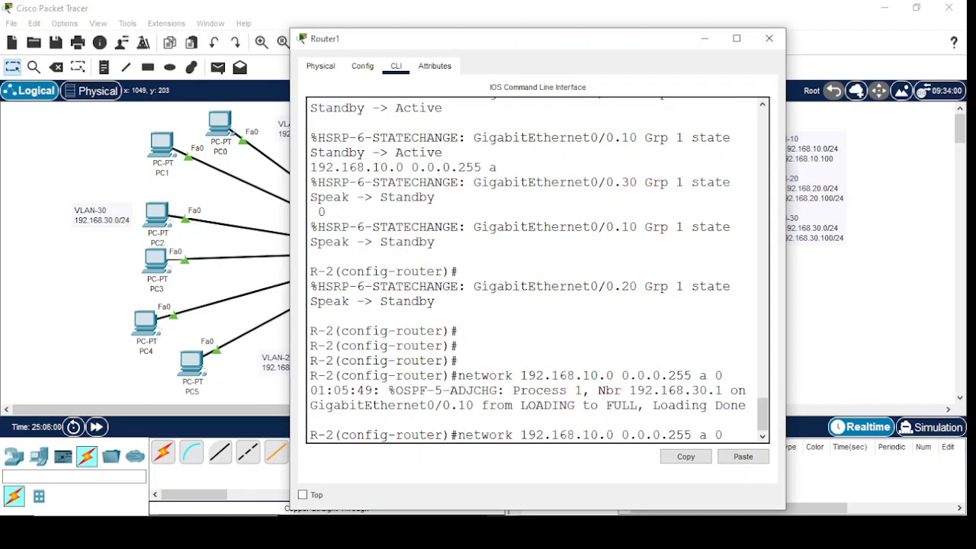
{"action": "key", "text": "Left"}
{"action": "key", "text": "Left"}
{"action": "key", "text": "Left"}
{"action": "key", "text": "Left"}
{"action": "key", "text": "Left"}
{"action": "key", "text": "Left"}
{"action": "key", "text": "Left"}
{"action": "key", "text": "Left"}
{"action": "key", "text": "Left"}
{"action": "key", "text": "Left"}
{"action": "key", "text": "Left"}
{"action": "key", "text": "Left"}
{"action": "key", "text": "Left"}
{"action": "key", "text": "Left"}
{"action": "key", "text": "BackSpace"}
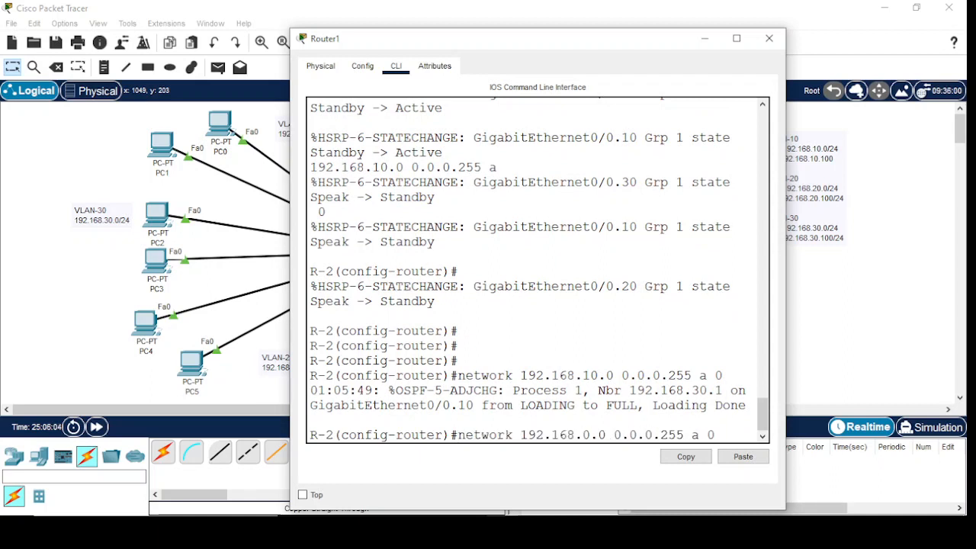
{"action": "type", "text": "2"}
{"action": "key", "text": "Return"}
- Advertise the VLAN 30 network 192.168.30.0 with wildcard mask 0.0.0.255 in OSPF area 0
{"action": "key", "text": "Up"}
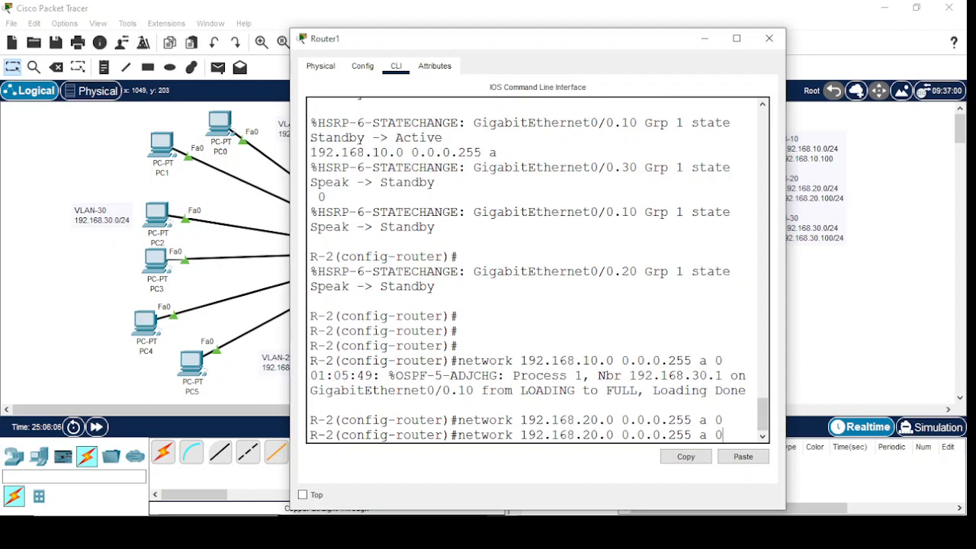
{"action": "key", "text": "Left"}
{"action": "key", "text": "Left"}
{"action": "key", "text": "Left"}
{"action": "key", "text": "Left"}
{"action": "key", "text": "Left"}
{"action": "key", "text": "Left"}
{"action": "key", "text": "Left"}
{"action": "key", "text": "Left"}
{"action": "key", "text": "Left"}
{"action": "key", "text": "Left"}
{"action": "key", "text": "Left"}
{"action": "key", "text": "BackSpace"}
{"action": "type", "text": "3"}
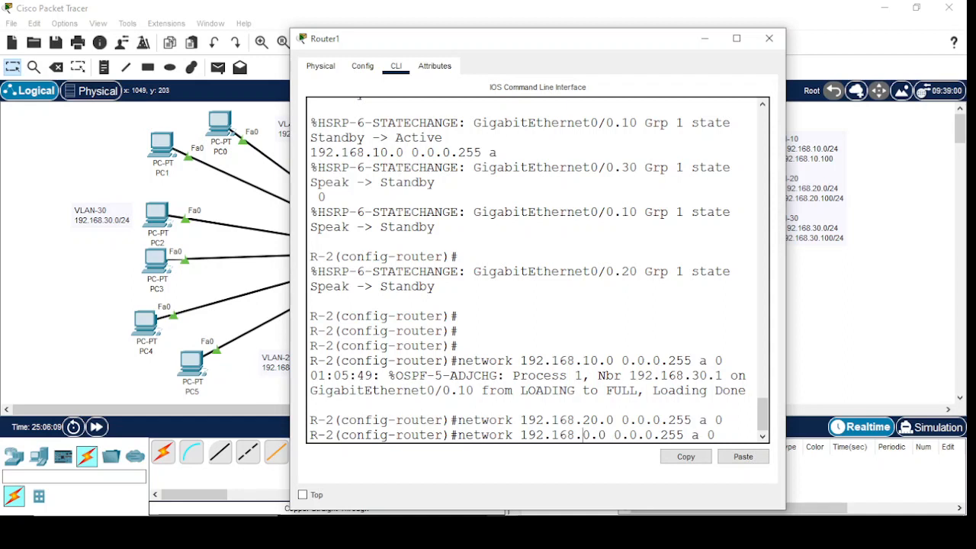
{"action": "key", "text": "Return"}
{"action": "key", "text": "Return"}
{"action": "key", "text": "Return"}
{"action": "key", "text": "Return"}
{"action": "key", "text": "Return"}
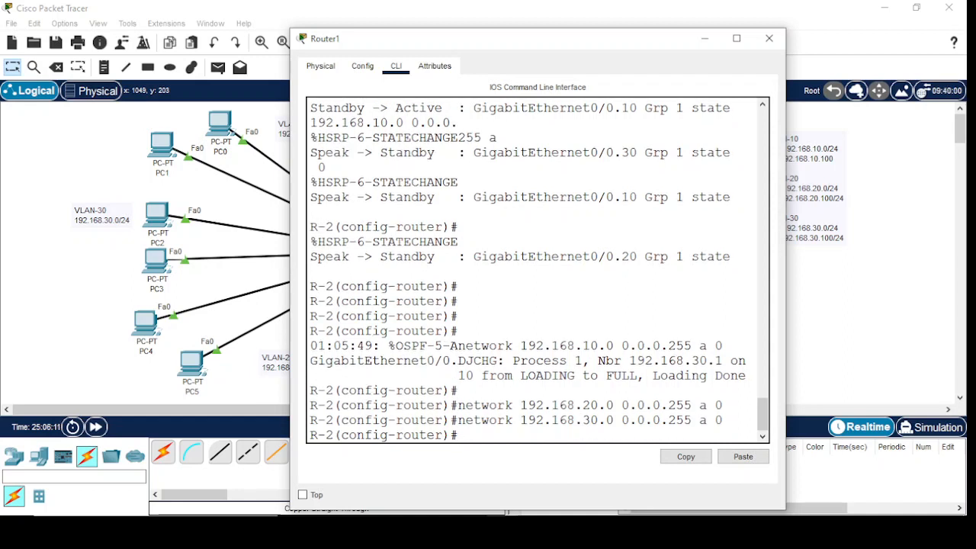
- Exit OSPF router configuration and return to global configuration mode on R-2
{"action": "type", "text": "exit"}
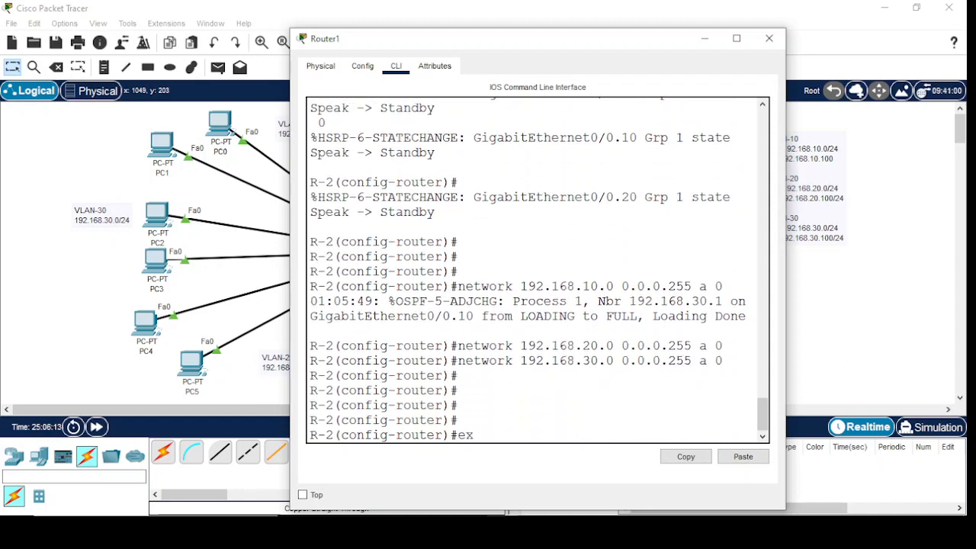
{"action": "key", "text": "Return"}
{"action": "key", "text": "Return"}
{"action": "key", "text": "Return"}
{"action": "key", "text": "Return"}
{"action": "key", "text": "Return"}
{"action": "key", "text": "Return"}
{"action": "key", "text": "Return"}
{"action": "key", "text": "Return"}
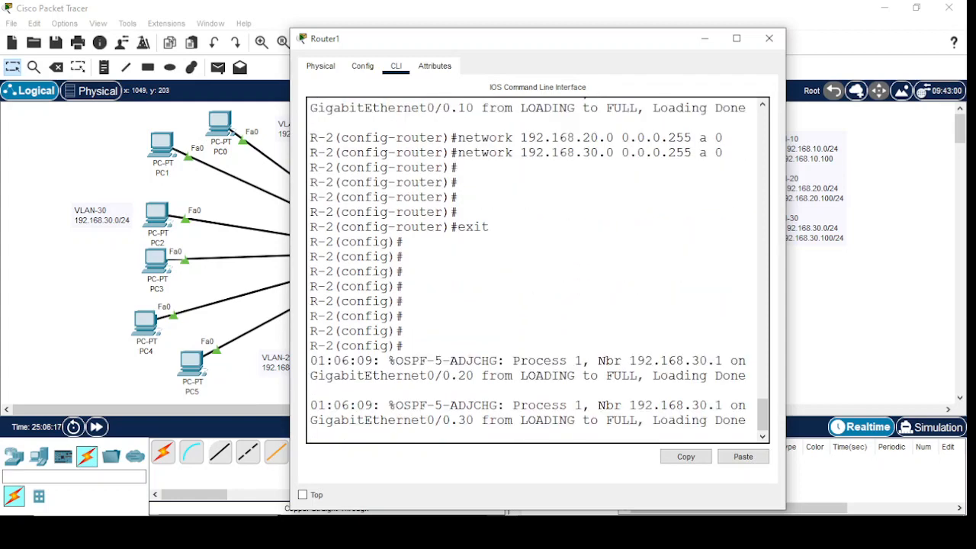
{"action": "key", "text": "Return"}
{"action": "key", "text": "Return"}
{"action": "key", "text": "Return"}
{"action": "key", "text": "Return"}
{"action": "key", "text": "Return"}
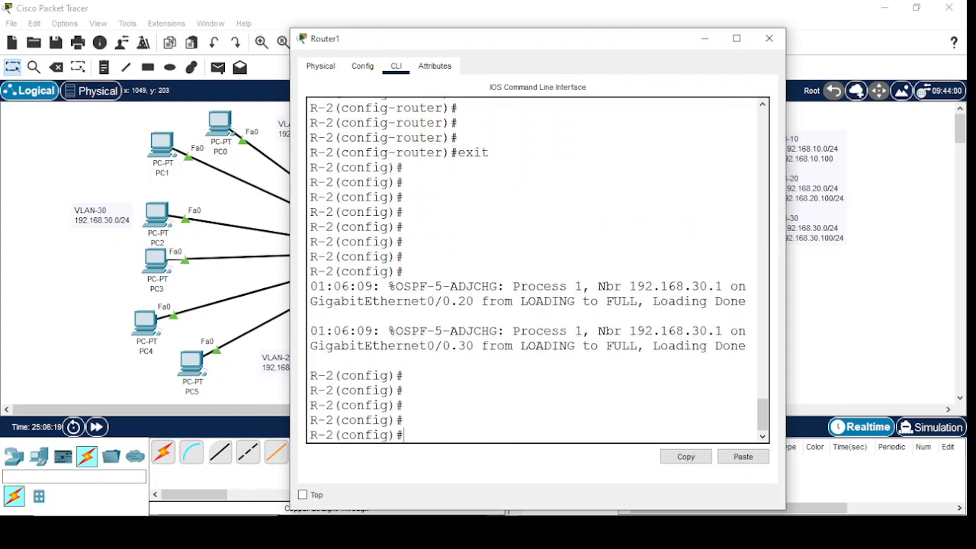
- Save R-2's running configuration with do wr and minimize the Router1 window to show the topology
{"action": "type", "text": "do wr"}
{"action": "key", "text": "Return"}
{"action": "key", "text": "Return"}
{"action": "key", "text": "Return"}
{"action": "key", "text": "Return"}
{"action": "key", "text": "Return"}
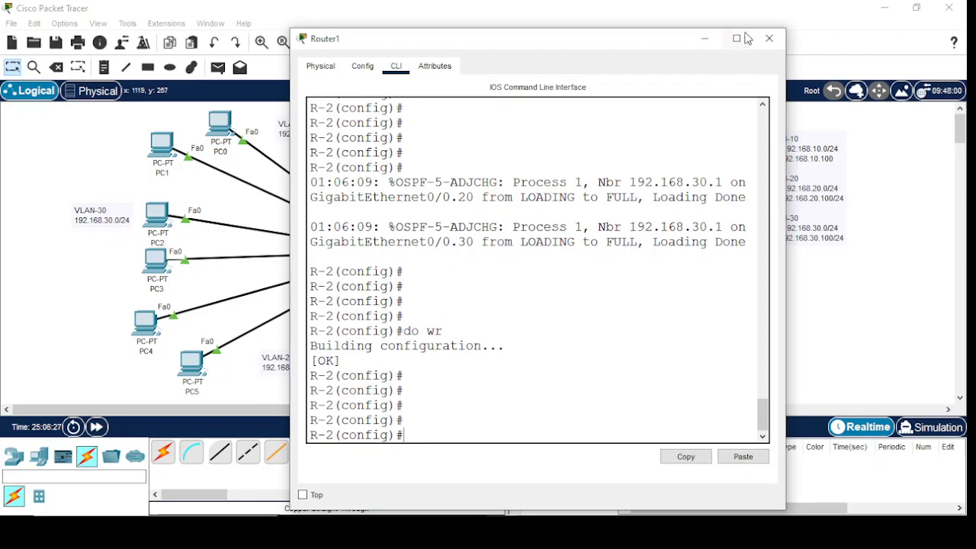
{"action": "left_click", "coordinate": [705, 42]}
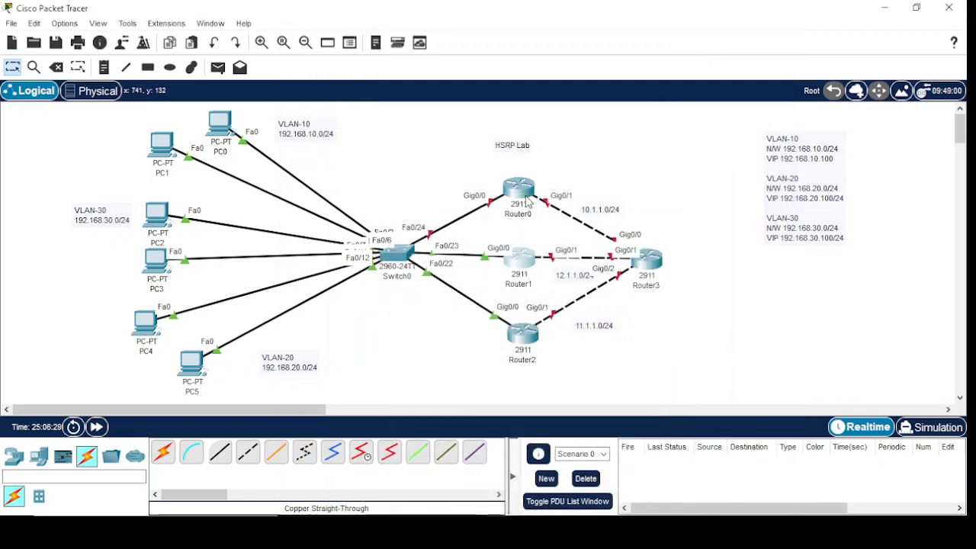
- Open Router0's command line and decline the initial configuration dialog
{"action": "mouse_move", "coordinate": [526, 200]}
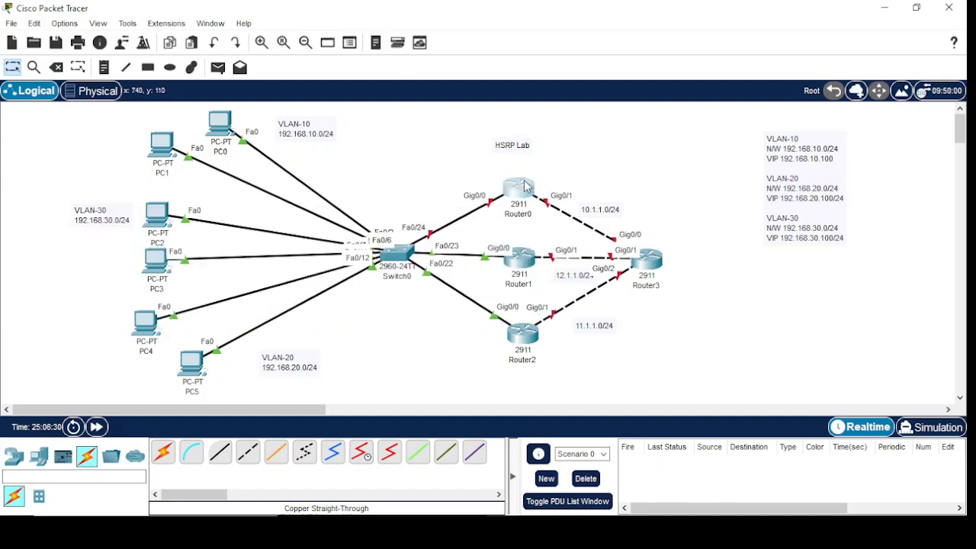
{"action": "left_click", "coordinate": [523, 186]}
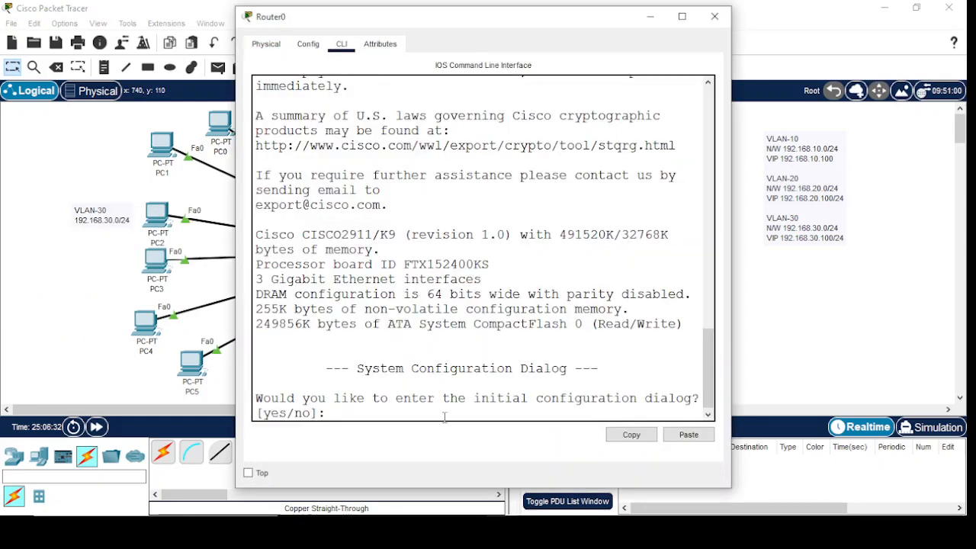
{"action": "type", "text": "no"}
{"action": "key", "text": "Return"}
{"action": "key", "text": "Return"}
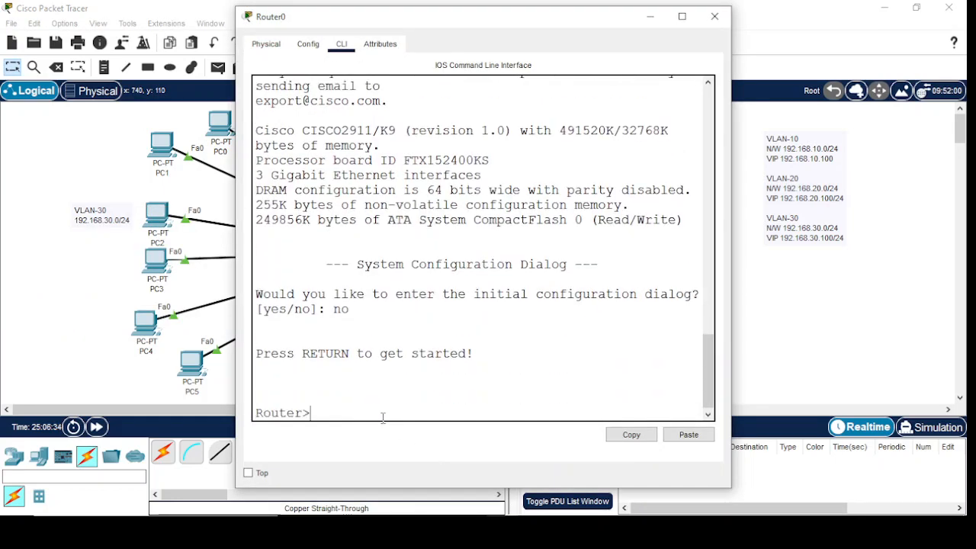
- Enter privileged mode and switch Router0 to global configuration mode
{"action": "key", "text": "Return"}
{"action": "type", "text": "en"}
{"action": "key", "text": "Return"}
{"action": "type", "text": "confi gt"}
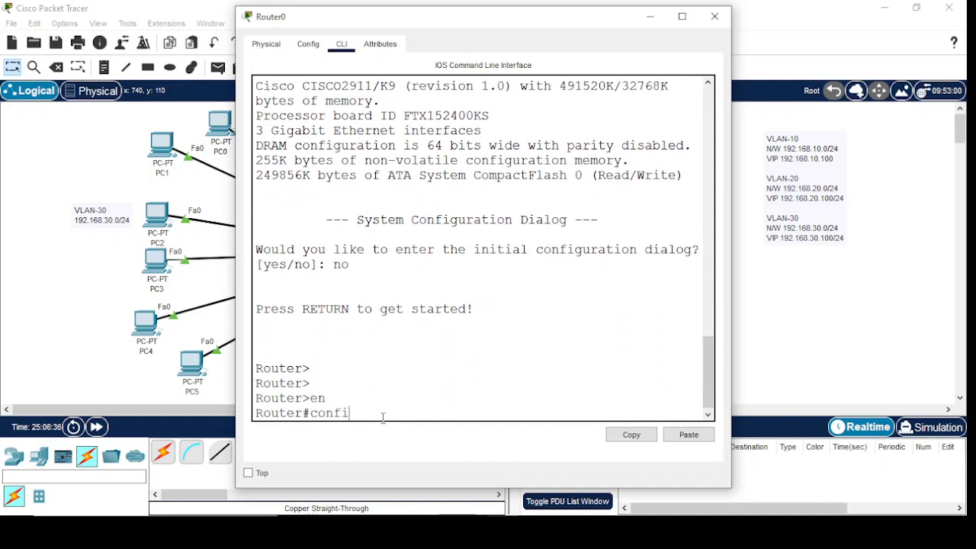
{"action": "key", "text": "Return"}
{"action": "type", "text": "config t"}
{"action": "key", "text": "Return"}
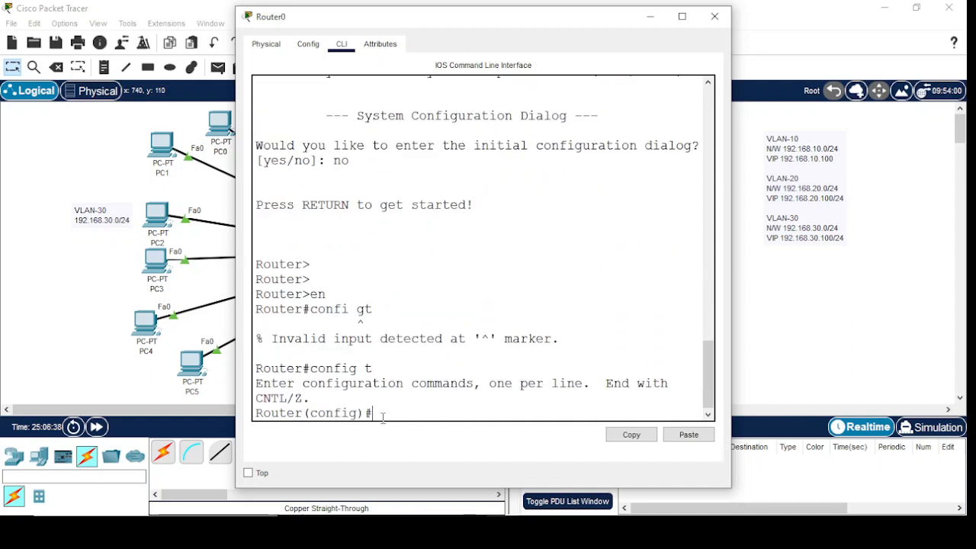
{"action": "key", "text": "Return"}
{"action": "key", "text": "Return"}
- Set the router's hostname to R-3
{"action": "type", "text": "ho"}
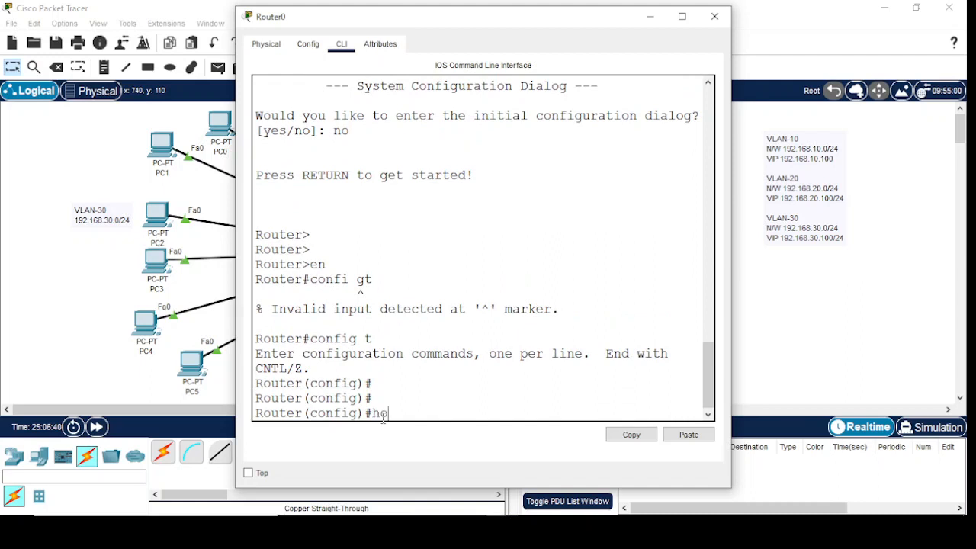
{"action": "key", "text": "Tab"}
{"action": "type", "text": "R"}
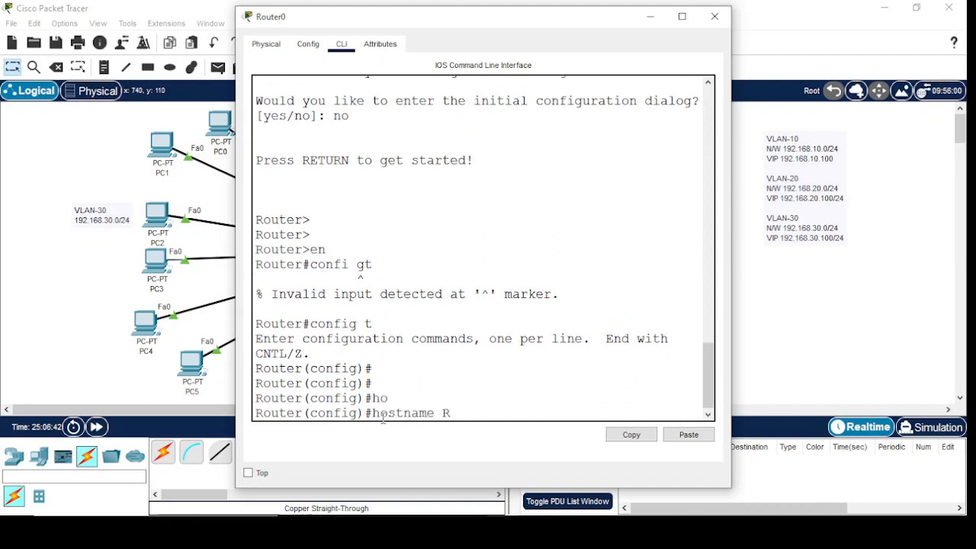
{"action": "type", "text": "-23"}
{"action": "key", "text": "BackSpace"}
{"action": "key", "text": "BackSpace"}
{"action": "type", "text": "3"}
{"action": "key", "text": "Return"}
{"action": "key", "text": "Return"}
{"action": "key", "text": "Return"}
{"action": "key", "text": "Return"}
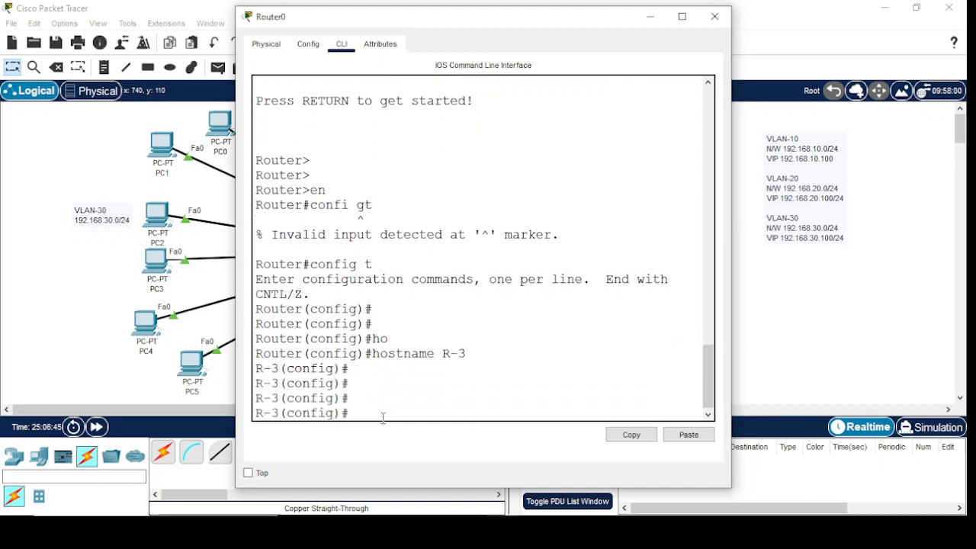
- Enable interface GigabitEthernet 0/0 on R-3 with no shutdown
{"action": "type", "text": "inter"}
{"action": "key", "text": "Tab"}
{"action": "type", "text": "gi"}
{"action": "key", "text": "Tab"}
{"action": "type", "text": "0/0"}
{"action": "key", "text": "Return"}
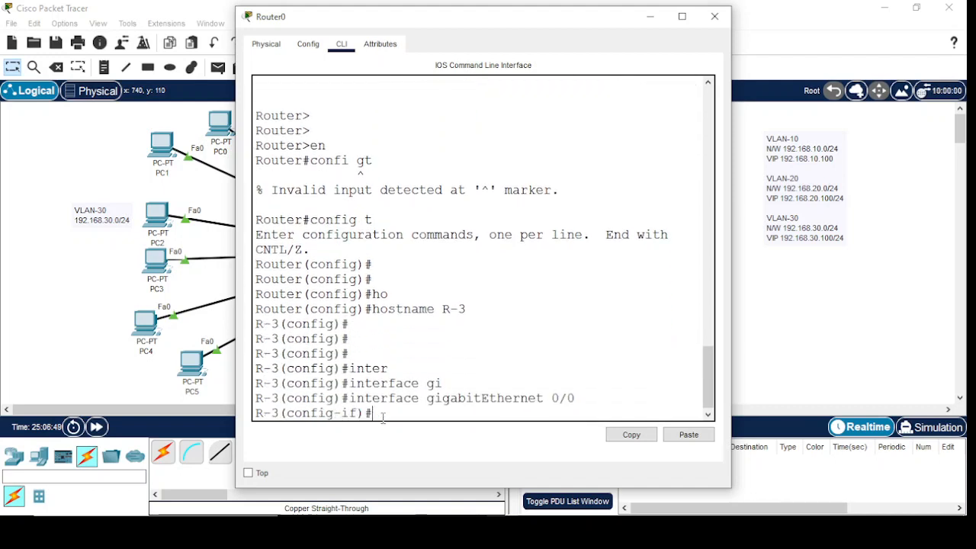
{"action": "type", "text": "no shu"}
{"action": "key", "text": "Tab"}
{"action": "key", "text": "Return"}
{"action": "key", "text": "Return"}
{"action": "key", "text": "Return"}
{"action": "key", "text": "Return"}
{"action": "key", "text": "Return"}
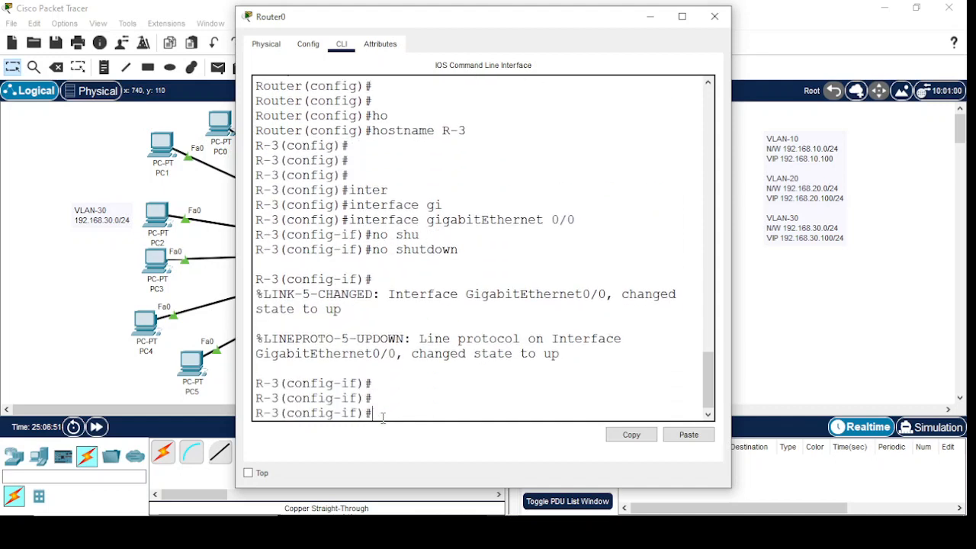
- Leave the physical interface's configuration and create subinterface GigabitEthernet 0/0.10
{"action": "type", "text": "ip"}
{"action": "key", "text": "BackSpace"}
{"action": "key", "text": "BackSpace"}
{"action": "type", "text": "exit"}
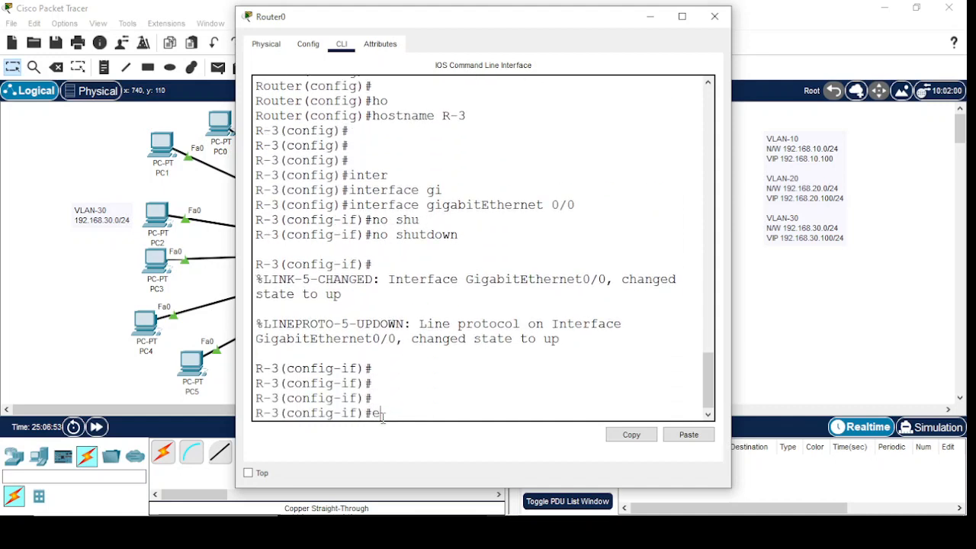
{"action": "key", "text": "Return"}
{"action": "type", "text": "inter"}
{"action": "key", "text": "Tab"}
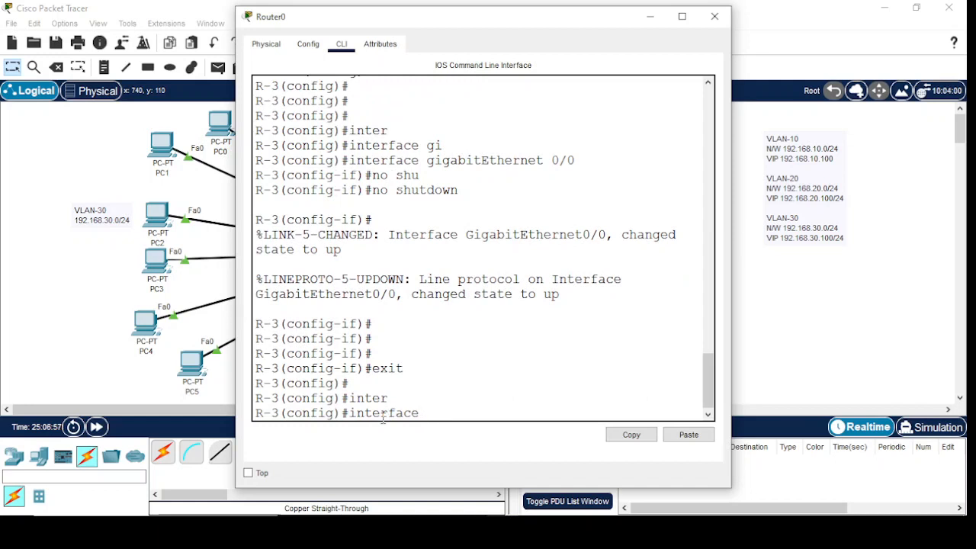
{"action": "type", "text": "gi"}
{"action": "key", "text": "Tab"}
{"action": "type", "text": "0/0"}
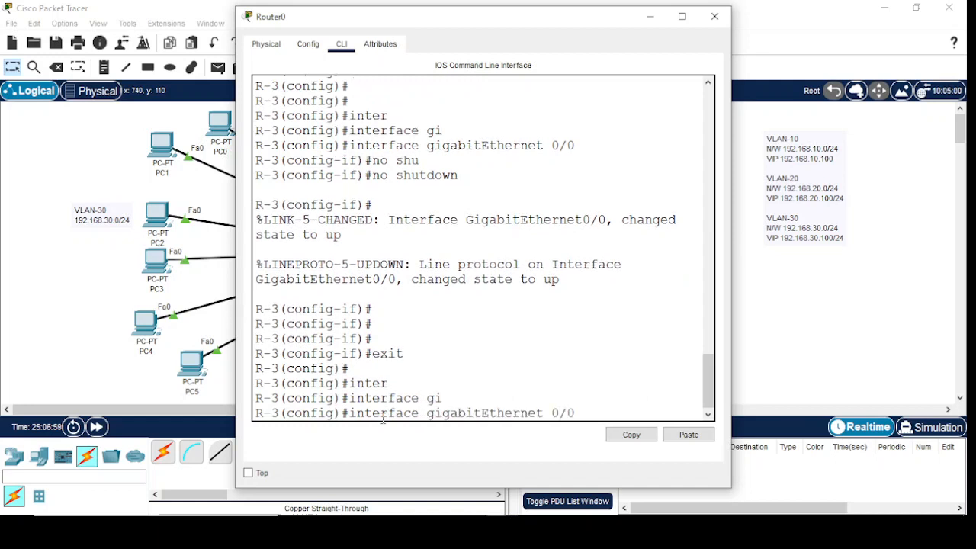
{"action": "type", "text": ".10"}
{"action": "key", "text": "Return"}
{"action": "key", "text": "Return"}
{"action": "key", "text": "Return"}
{"action": "key", "text": "Return"}
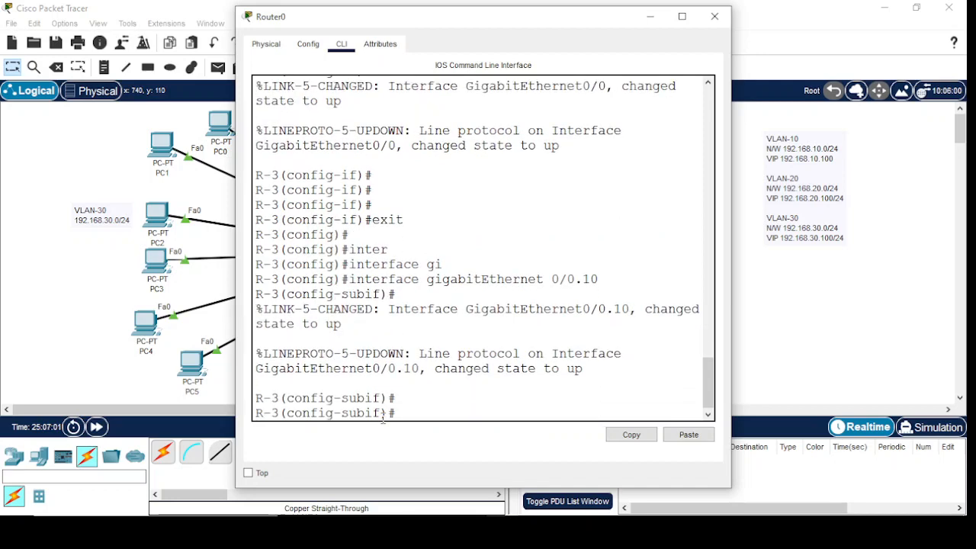
{"action": "type", "text": "ip ad"}
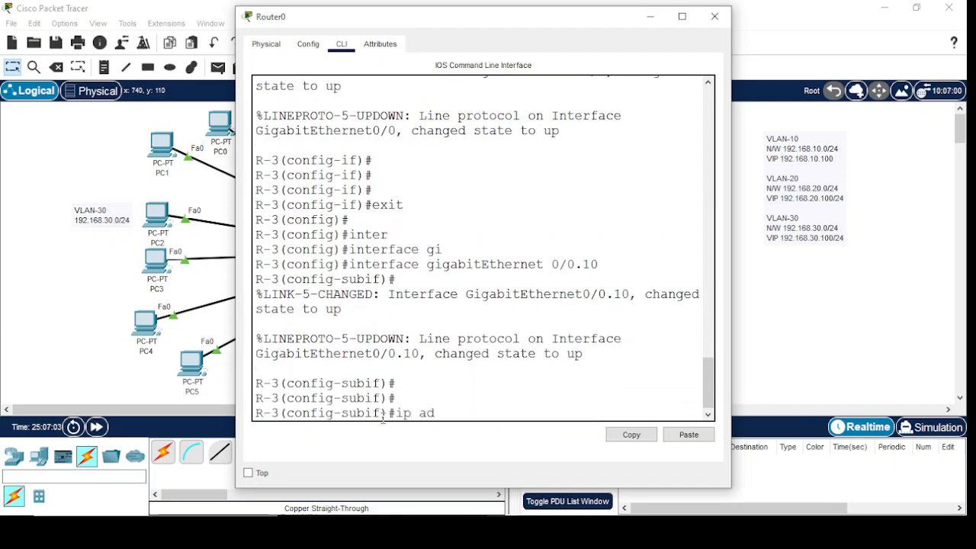
{"action": "key", "text": "Tab"}
{"action": "key", "text": "BackSpace"}
{"action": "key", "text": "BackSpace"}
{"action": "key", "text": "BackSpace"}
{"action": "key", "text": "BackSpace"}
{"action": "key", "text": "BackSpace"}
{"action": "key", "text": "BackSpace"}
{"action": "key", "text": "BackSpace"}
{"action": "key", "text": "BackSpace"}
{"action": "key", "text": "BackSpace"}
{"action": "key", "text": "BackSpace"}
{"action": "key", "text": "BackSpace"}
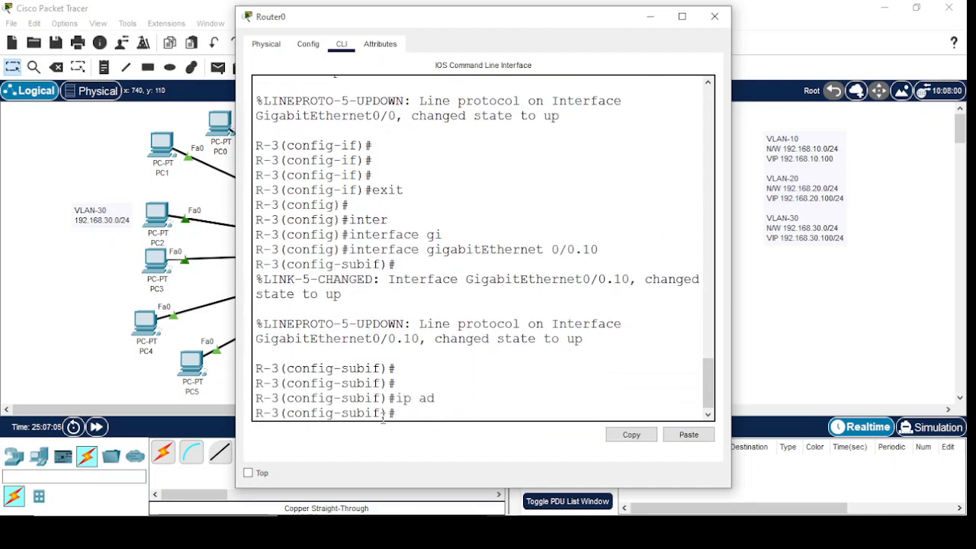
- Set subinterface GigabitEthernet 0/0.10 to dot1Q encapsulation for VLAN 10
{"action": "type", "text": "en"}
{"action": "key", "text": "Tab"}
{"action": "type", "text": "d"}
{"action": "key", "text": "Tab"}
{"action": "type", "text": "1"}
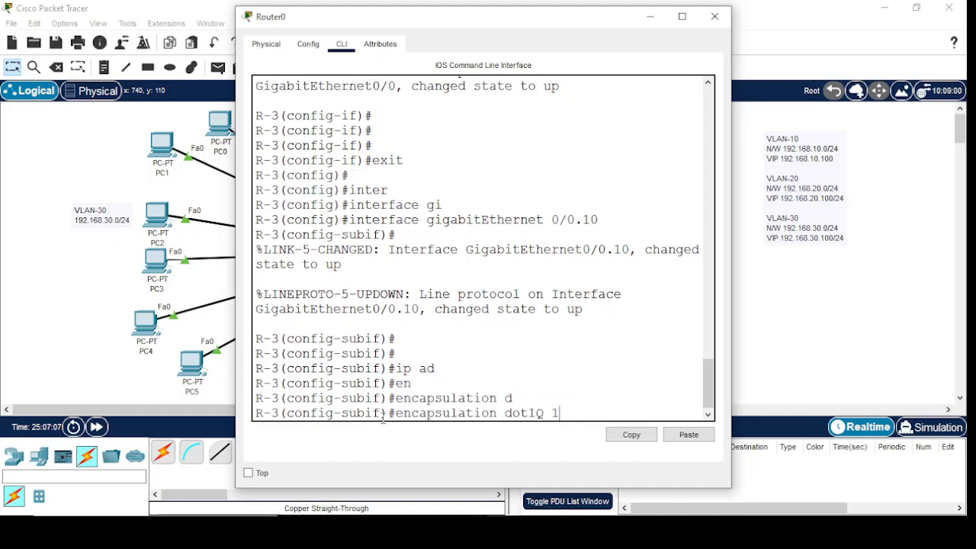
{"action": "type", "text": "0"}
{"action": "key", "text": "Return"}
- Assign IP address 192.168.10.3 with mask 255.255.255.0 to subinterface GigabitEthernet 0/0.10
{"action": "type", "text": "ip ad"}
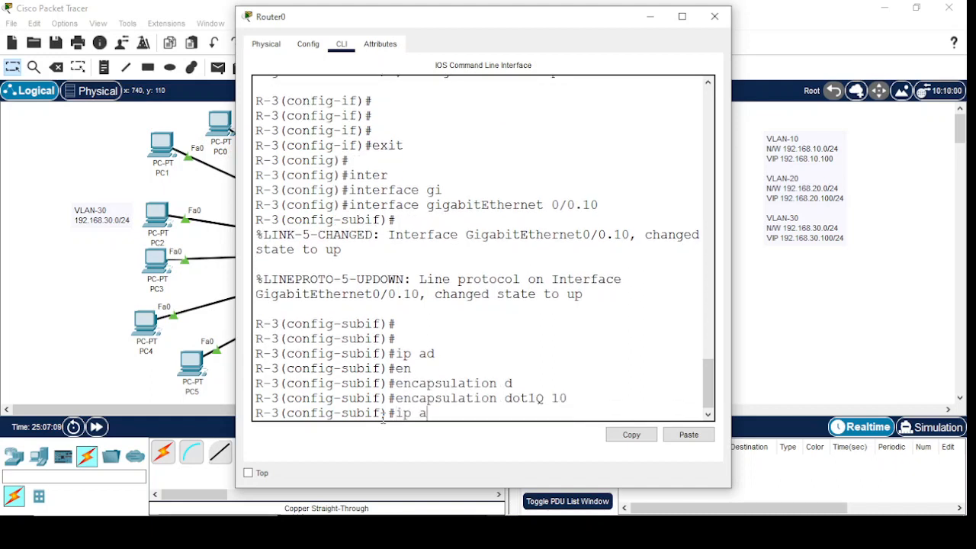
{"action": "key", "text": "Tab"}
{"action": "type", "text": "192.16"}
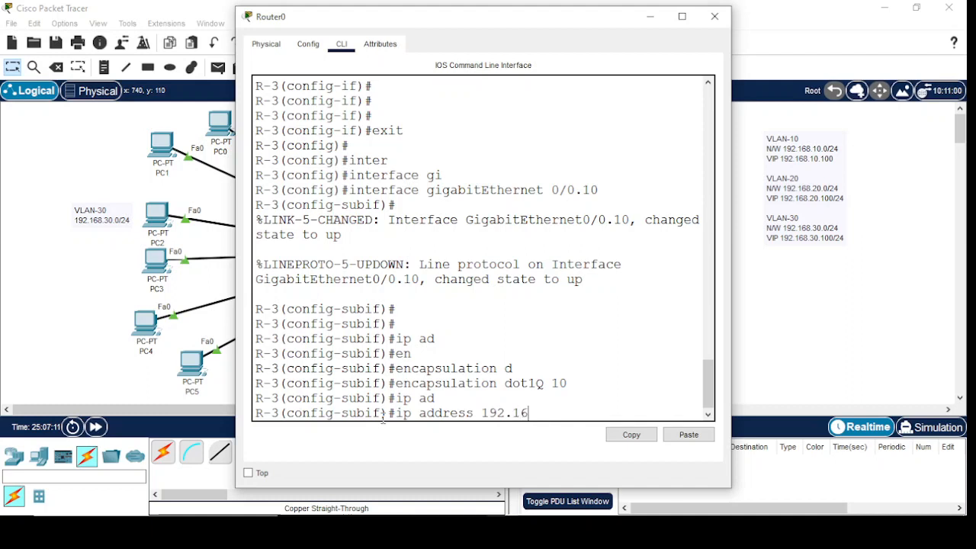
{"action": "type", "text": "8.10."}
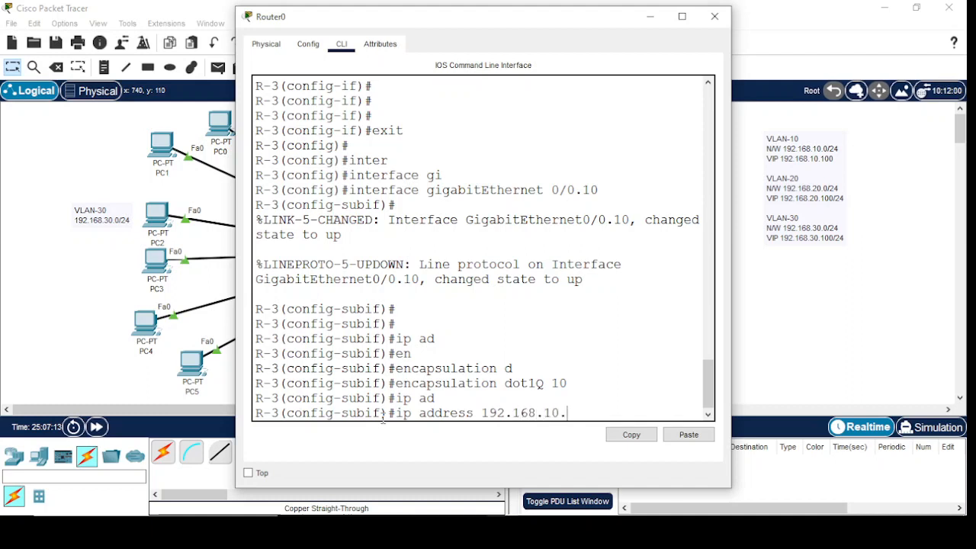
{"action": "type", "text": "3 255.255.255.0"}
{"action": "key", "text": "Return"}
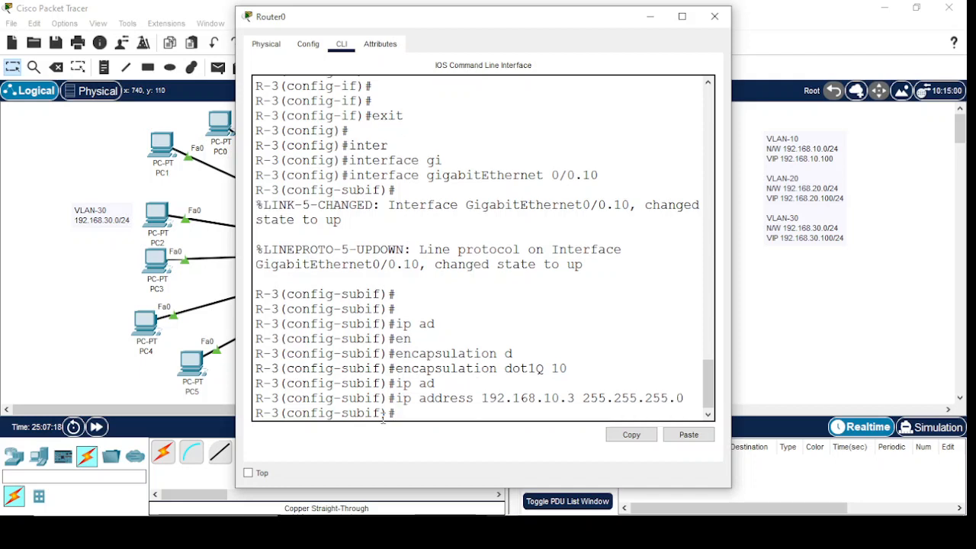
- Configure HSRP group 1 on the VLAN 10 subinterface with virtual IP 192.168.10.100
{"action": "type", "text": "st"}
{"action": "key", "text": "Tab"}
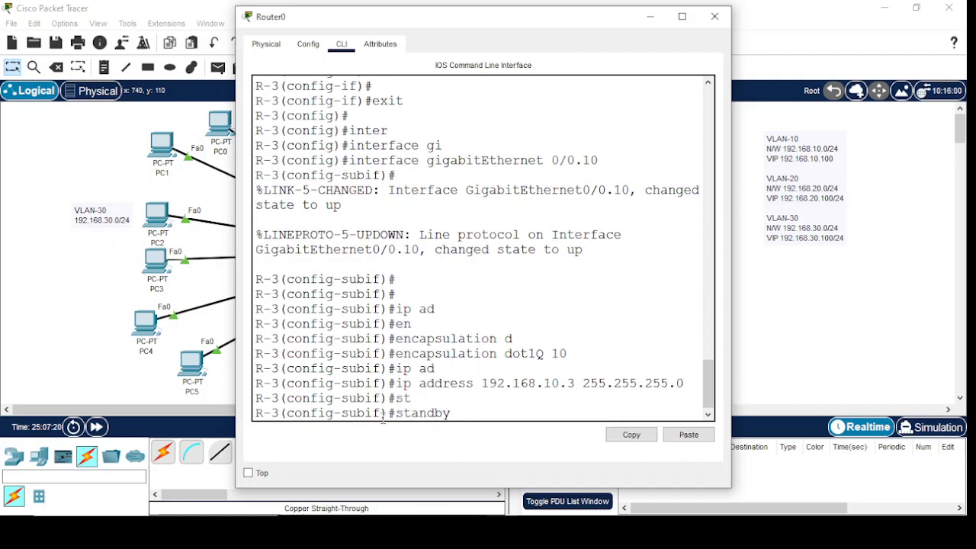
{"action": "type", "text": "1 ip 192.168.30."}
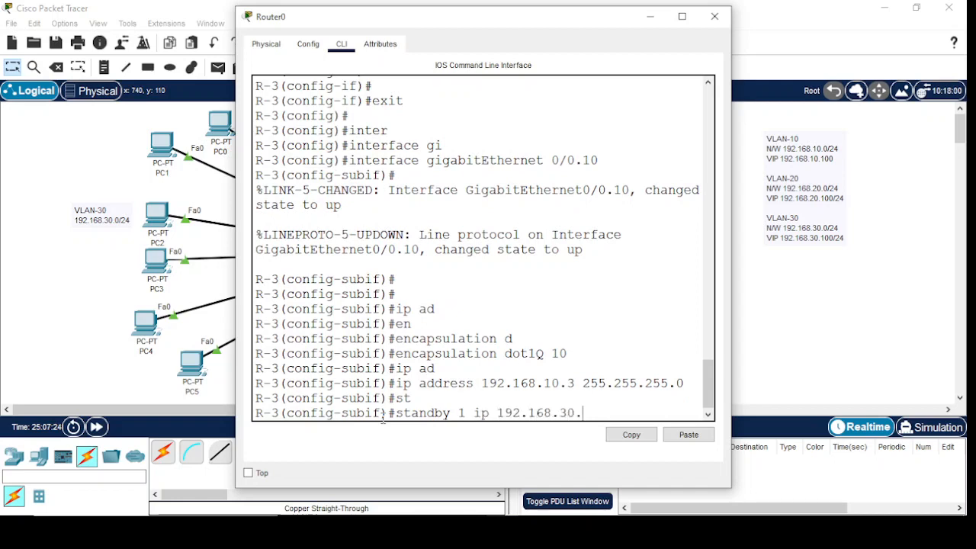
{"action": "key", "text": "BackSpace"}
{"action": "key", "text": "BackSpace"}
{"action": "key", "text": "BackSpace"}
{"action": "type", "text": "10.100"}
{"action": "key", "text": "Return"}
- Enable preempt for HSRP standby group 1 on the VLAN 10 subinterface
{"action": "type", "text": "st"}
{"action": "key", "text": "Tab"}
{"action": "type", "text": "1"}
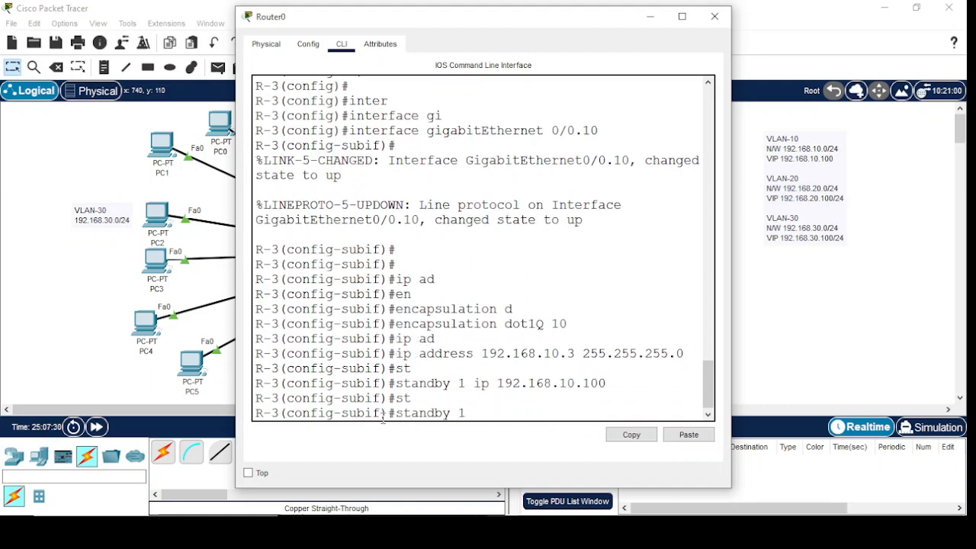
{"action": "type", "text": " pre"}
{"action": "key", "text": "Tab"}
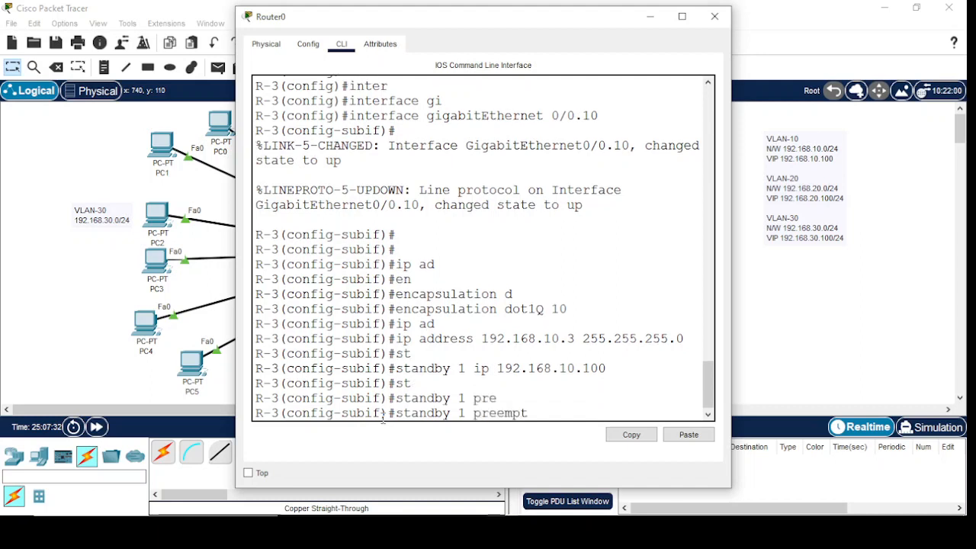
{"action": "key", "text": "Return"}
{"action": "type", "text": "st"}
{"action": "key", "text": "Tab"}
{"action": "type", "text": "1 "}
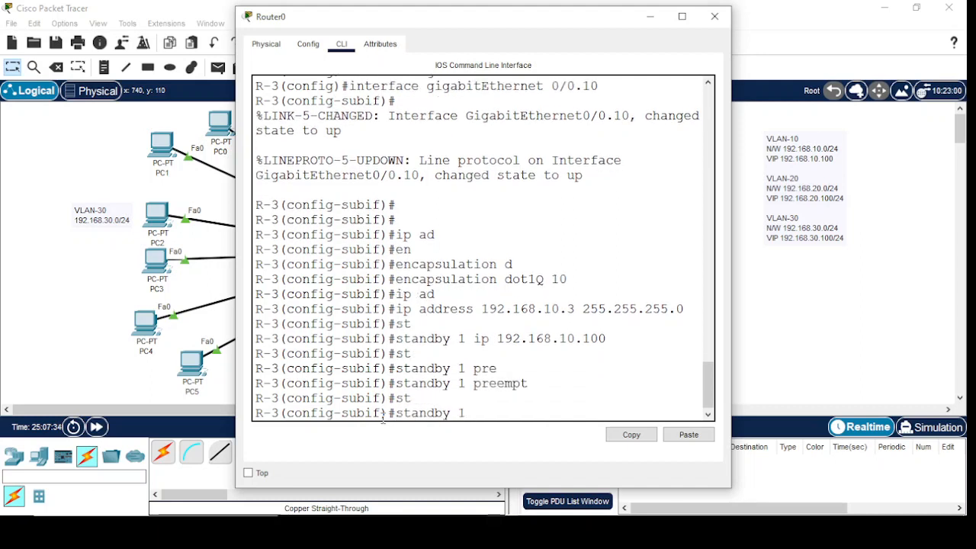
{"action": "type", "text": "pri"}
{"action": "key", "text": "Tab"}
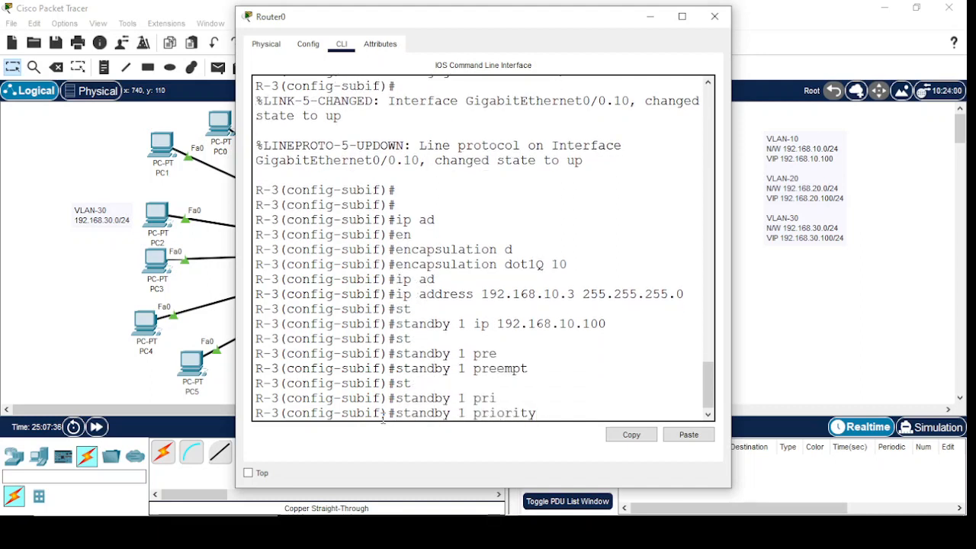
{"action": "key", "text": "BackSpace"}
{"action": "key", "text": "BackSpace"}
{"action": "key", "text": "BackSpace"}
{"action": "key", "text": "BackSpace"}
{"action": "key", "text": "BackSpace"}
{"action": "key", "text": "BackSpace"}
{"action": "key", "text": "BackSpace"}
{"action": "key", "text": "BackSpace"}
{"action": "key", "text": "BackSpace"}
{"action": "key", "text": "BackSpace"}
{"action": "key", "text": "BackSpace"}
{"action": "key", "text": "BackSpace"}
{"action": "key", "text": "BackSpace"}
{"action": "key", "text": "BackSpace"}
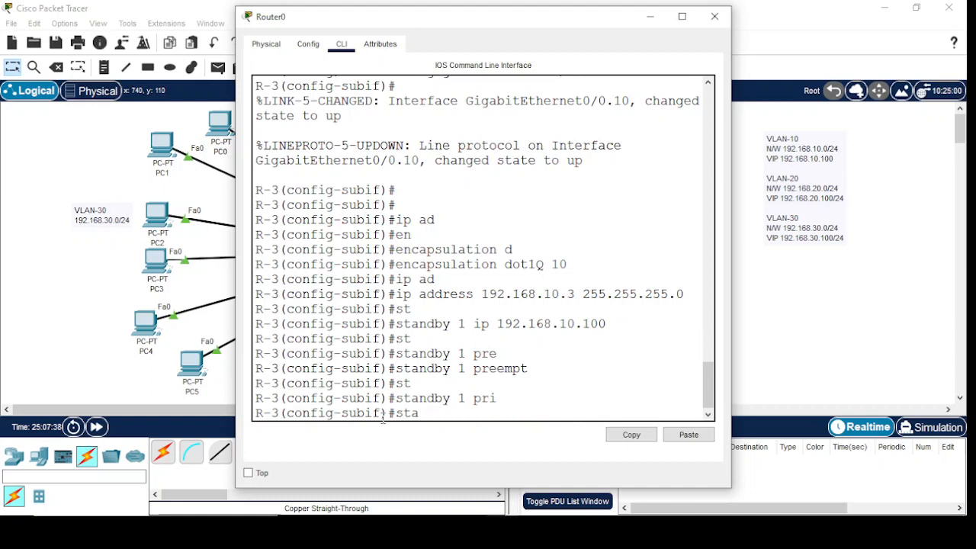
{"action": "key", "text": "BackSpace"}
- Make HSRP standby group 1 on the VLAN 10 subinterface track interface g0/1
{"action": "type", "text": "st"}
{"action": "key", "text": "Tab"}
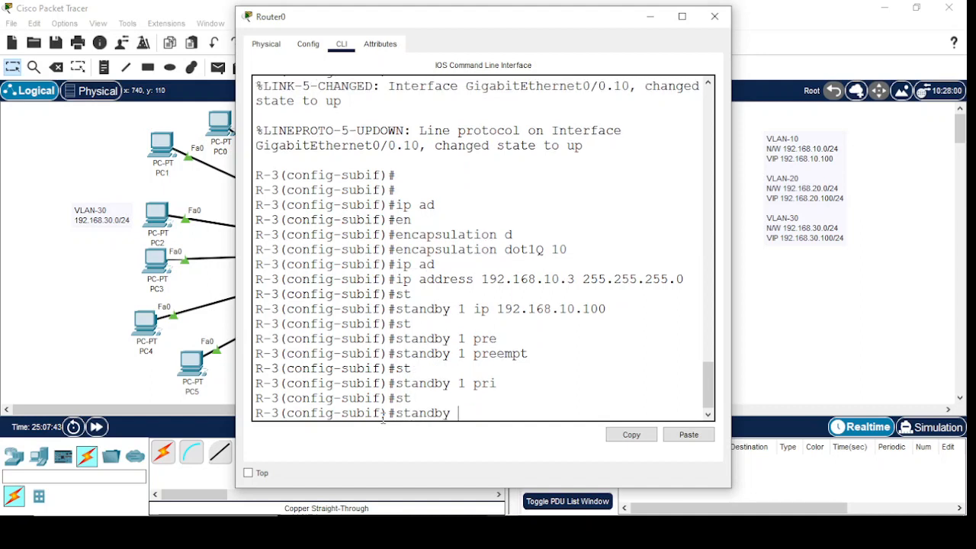
{"action": "type", "text": "1 tr"}
{"action": "key", "text": "Tab"}
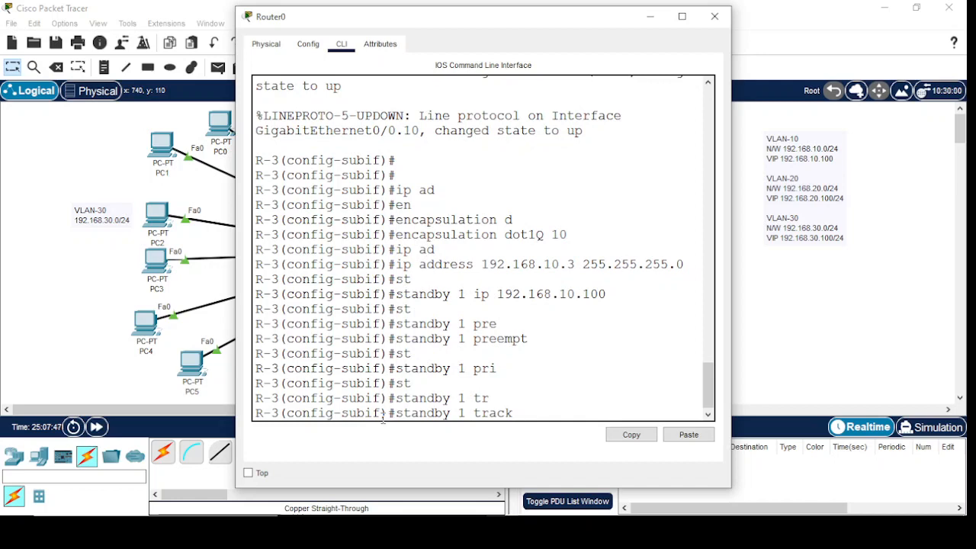
{"action": "type", "text": "g0/1"}
{"action": "key", "text": "Return"}
{"action": "key", "text": "Return"}
{"action": "key", "text": "Return"}
{"action": "key", "text": "Return"}
- Leave the VLAN 10 subinterface and create subinterface GigabitEthernet 0/0.20
{"action": "type", "text": "exit"}
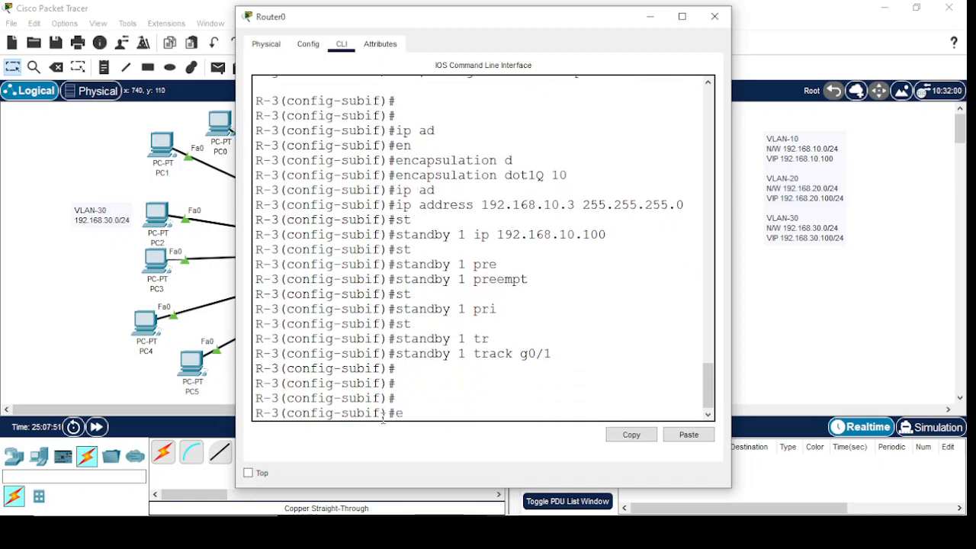
{"action": "key", "text": "Return"}
{"action": "type", "text": "inter"}
{"action": "key", "text": "Tab"}
{"action": "type", "text": "gi"}
{"action": "key", "text": "Tab"}
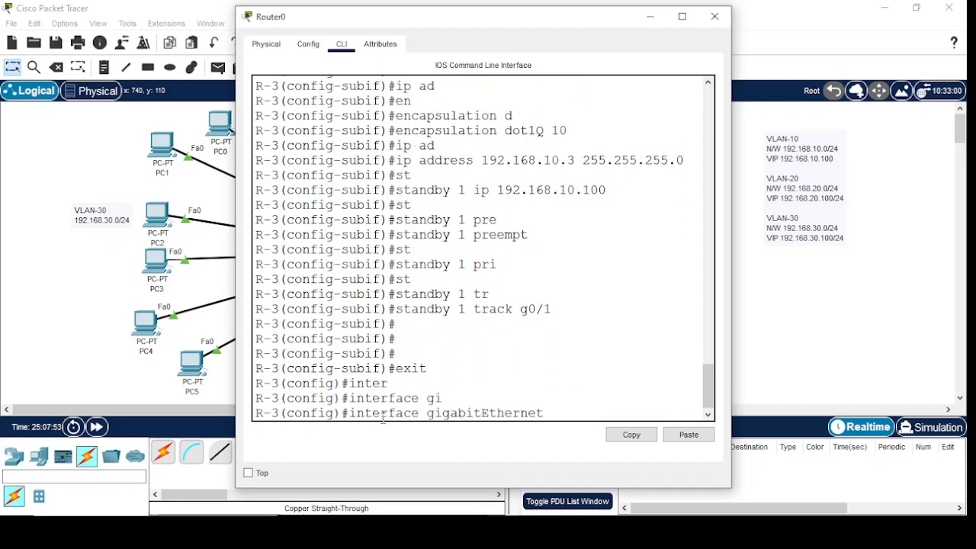
{"action": "type", "text": "0/0.20"}
{"action": "key", "text": "Return"}
{"action": "key", "text": "Return"}
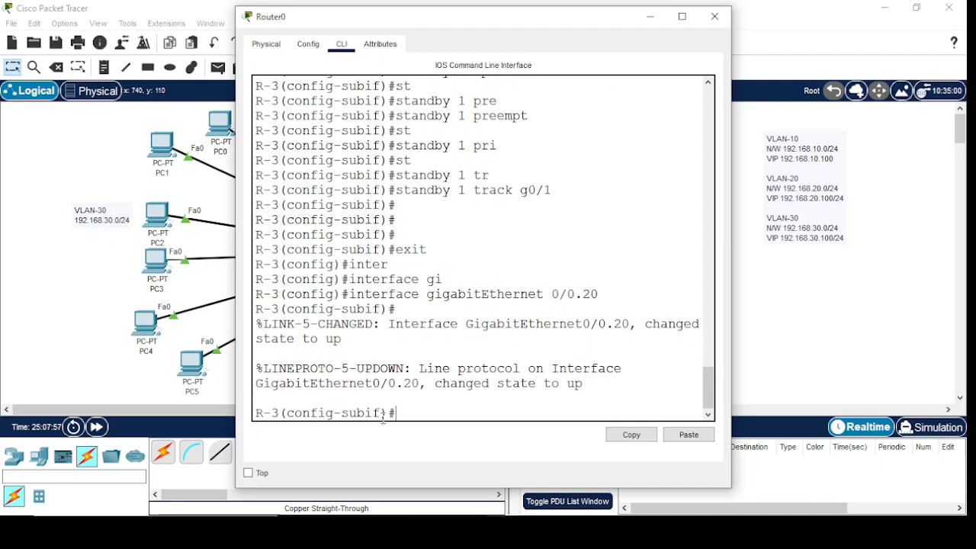
{"action": "type", "text": "ip ad"}
{"action": "key", "text": "Tab"}
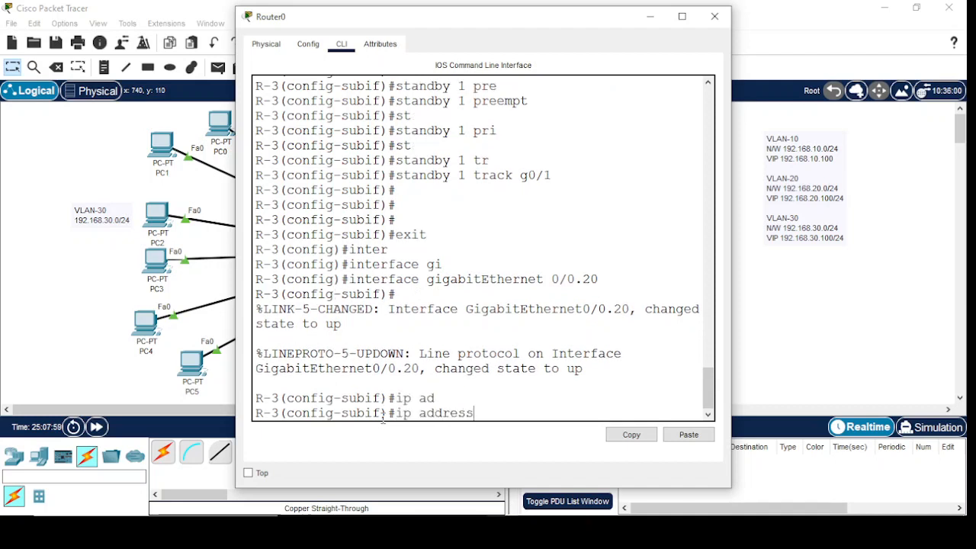
{"action": "key", "text": "BackSpace"}
{"action": "key", "text": "BackSpace"}
{"action": "key", "text": "BackSpace"}
{"action": "key", "text": "BackSpace"}
{"action": "key", "text": "BackSpace"}
{"action": "key", "text": "BackSpace"}
{"action": "key", "text": "BackSpace"}
{"action": "key", "text": "BackSpace"}
{"action": "key", "text": "BackSpace"}
{"action": "key", "text": "BackSpace"}
- Set dot1Q encapsulation with VLAN ID 20 on subinterface GigabitEthernet 0/0.20
{"action": "type", "text": "en"}
{"action": "key", "text": "Tab"}
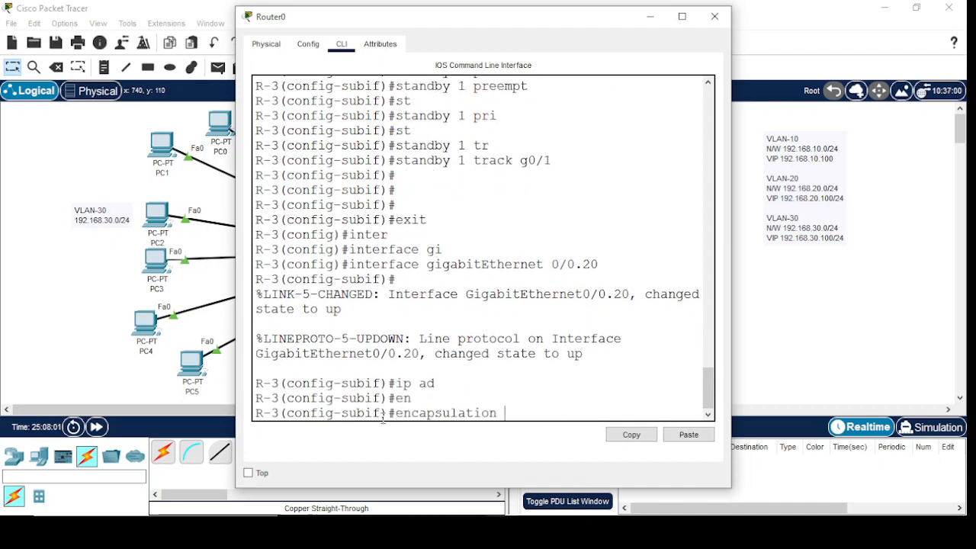
{"action": "type", "text": "d"}
{"action": "key", "text": "Tab"}
{"action": "type", "text": "20"}
{"action": "key", "text": "Return"}
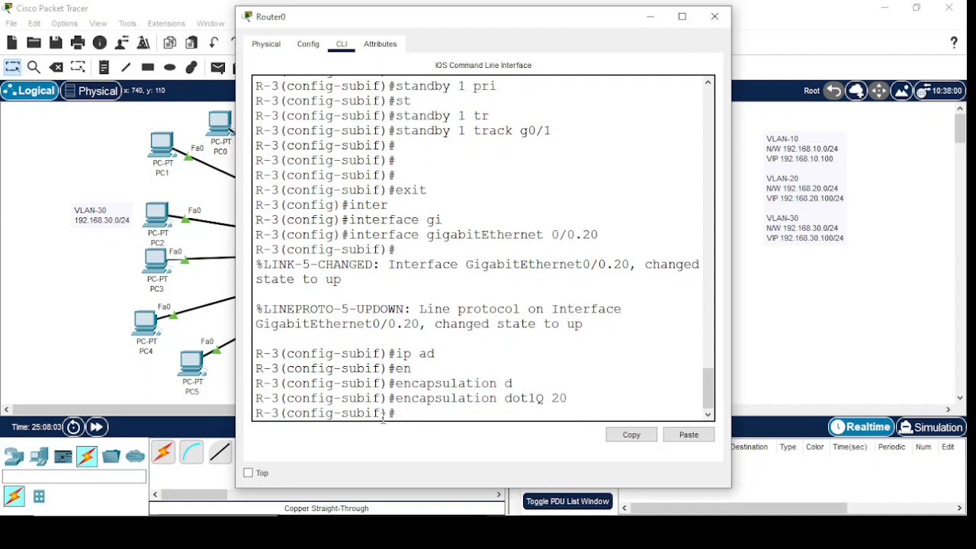
- Assign IP address 192.168.20.3 with mask 255.255.255.0 to the VLAN 20 subinterface
{"action": "type", "text": "ip ad"}
{"action": "key", "text": "Tab"}
{"action": "type", "text": "1"}
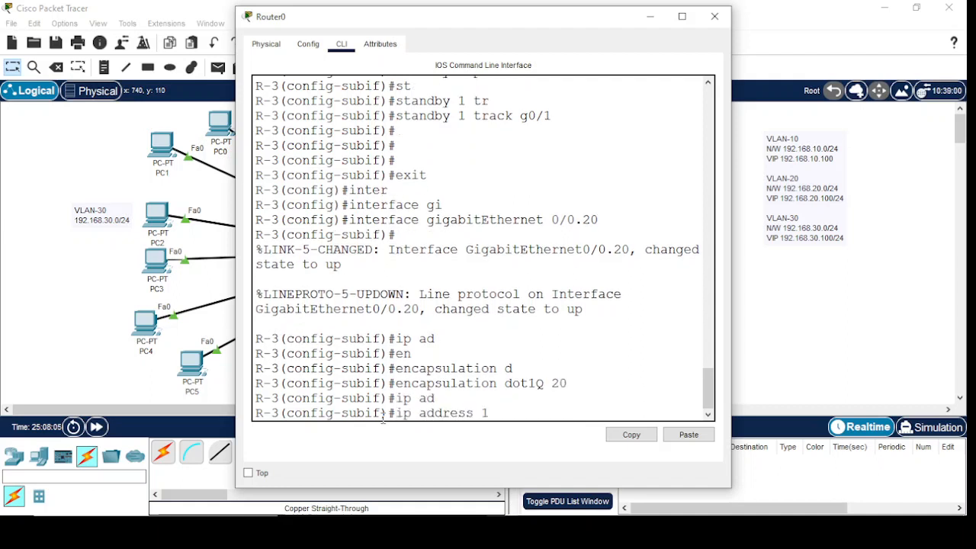
{"action": "type", "text": "92.168.20.3 255.255.255.0"}
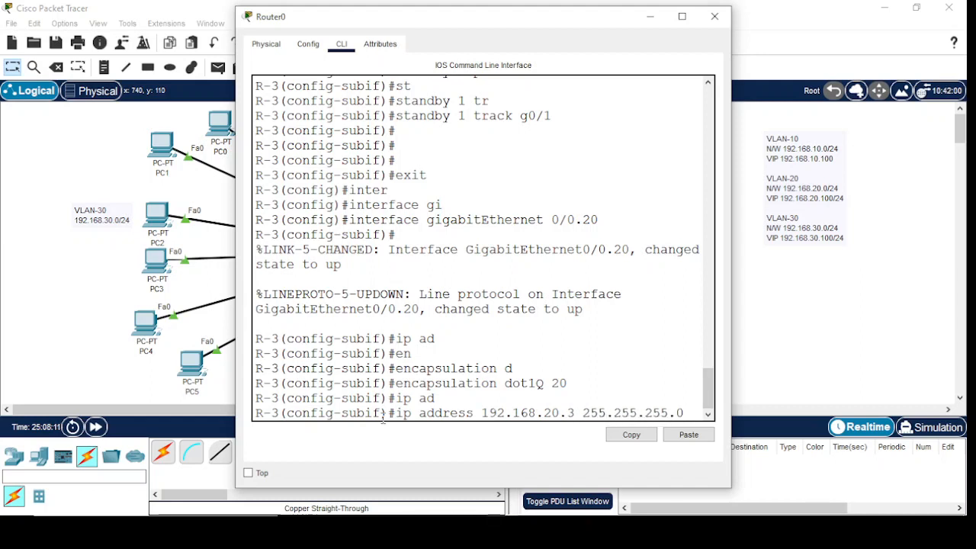
{"action": "key", "text": "Return"}
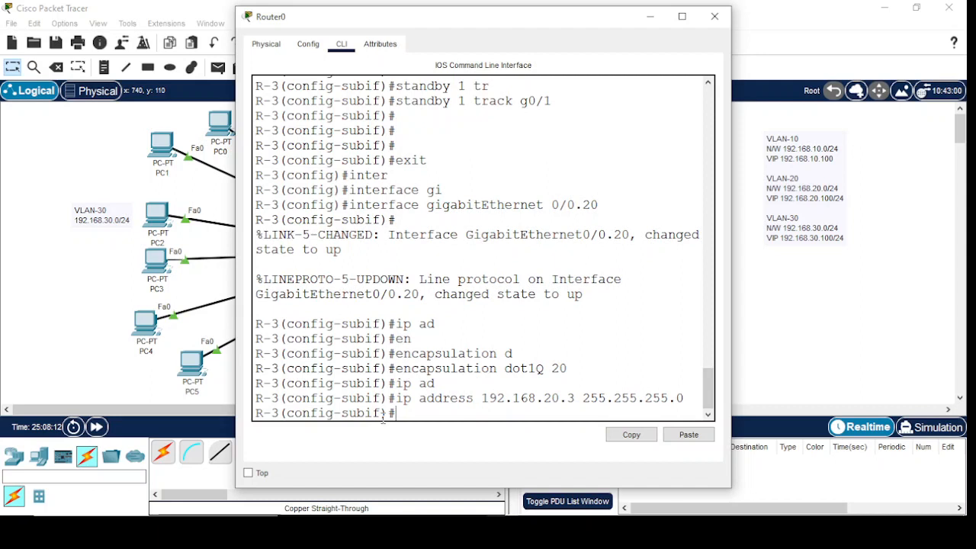
- Configure HSRP group 1 on the VLAN 20 subinterface with virtual IP 192.168.20.100
{"action": "type", "text": "st"}
{"action": "key", "text": "Tab"}
{"action": "type", "text": "1"}
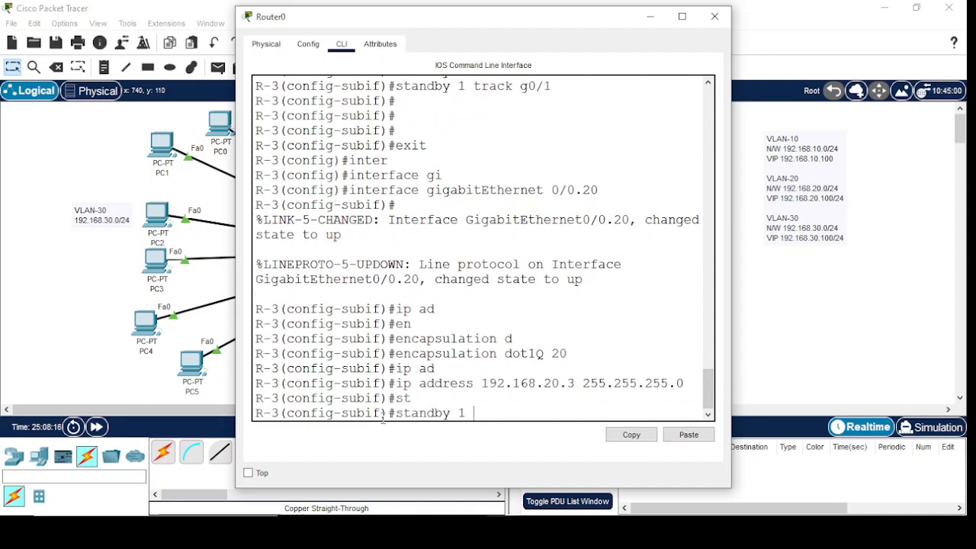
{"action": "type", "text": " ip 192.168."}
{"action": "type", "text": "2"}
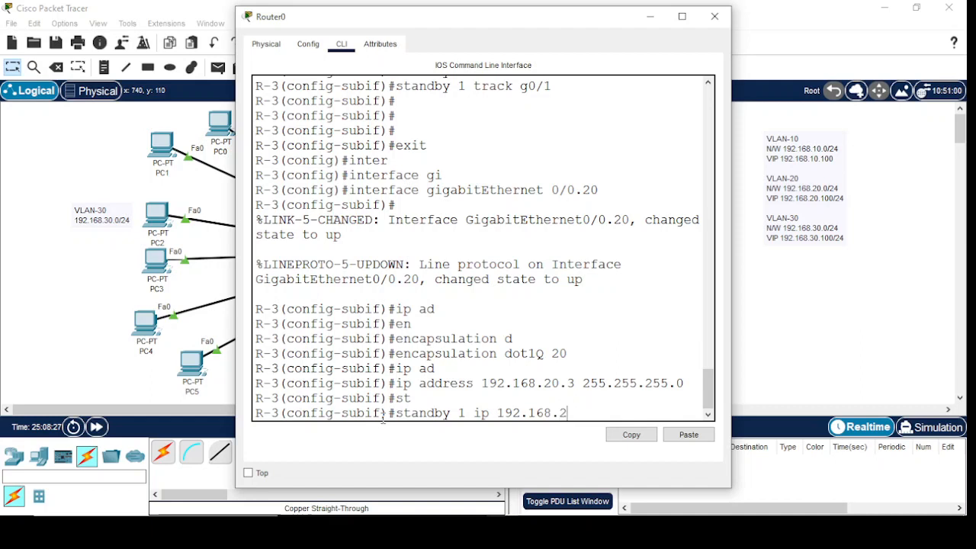
{"action": "type", "text": "0.100"}
{"action": "key", "text": "Return"}
{"action": "key", "text": "Return"}
{"action": "key", "text": "Return"}
{"action": "key", "text": "Return"}
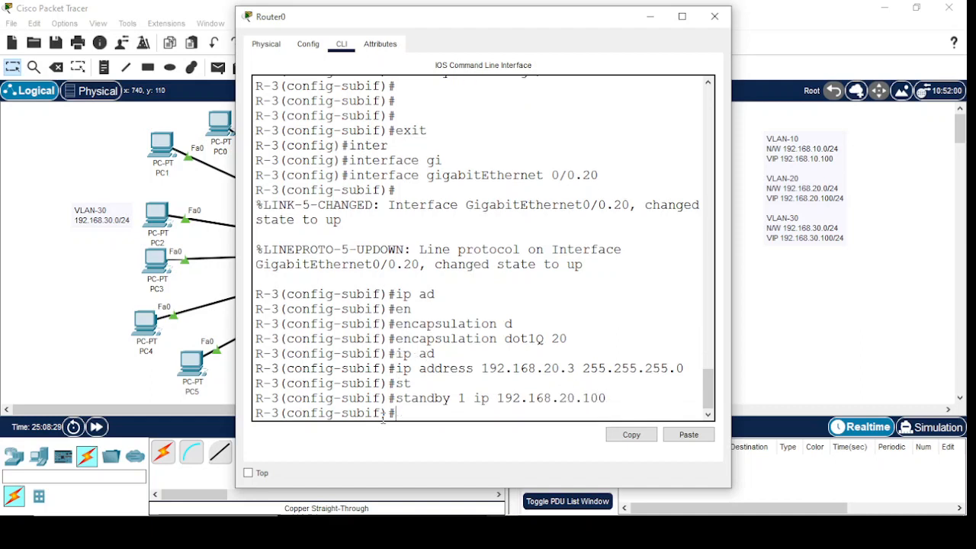
- Enable preempt for HSRP standby group 1 on the VLAN 20 subinterface
{"action": "type", "text": "st"}
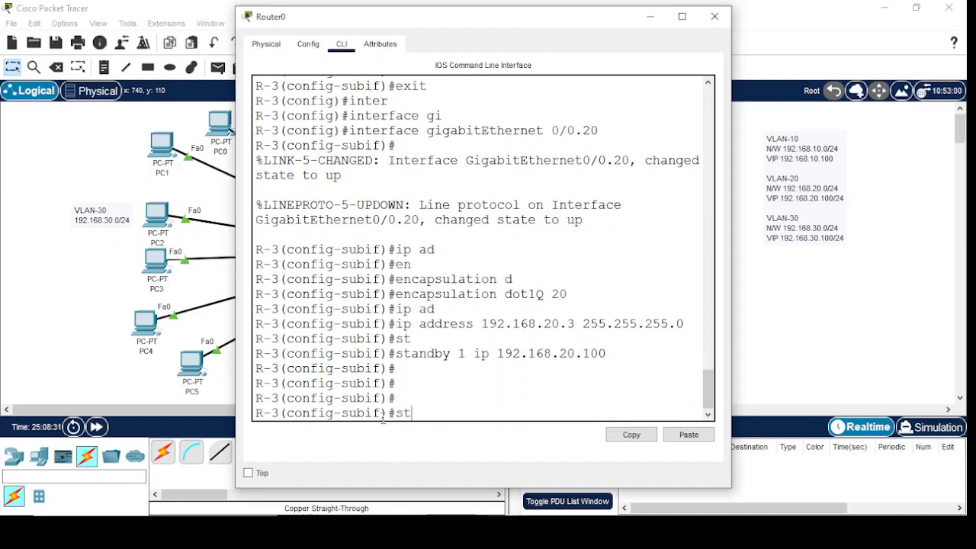
{"action": "key", "text": "Tab"}
{"action": "type", "text": "1 "}
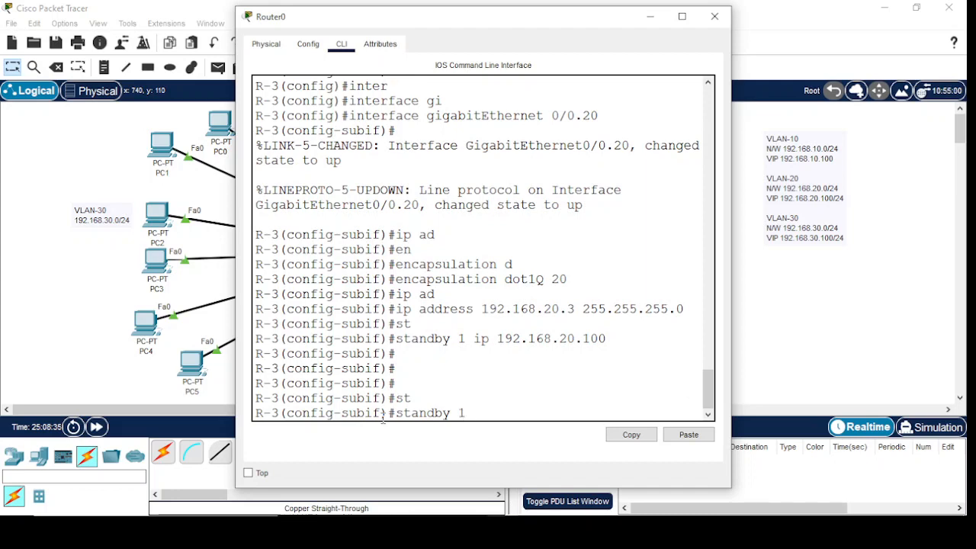
{"action": "type", "text": "pr"}
{"action": "key", "text": "Tab"}
{"action": "type", "text": "e"}
{"action": "key", "text": "Tab"}
{"action": "key", "text": "Return"}
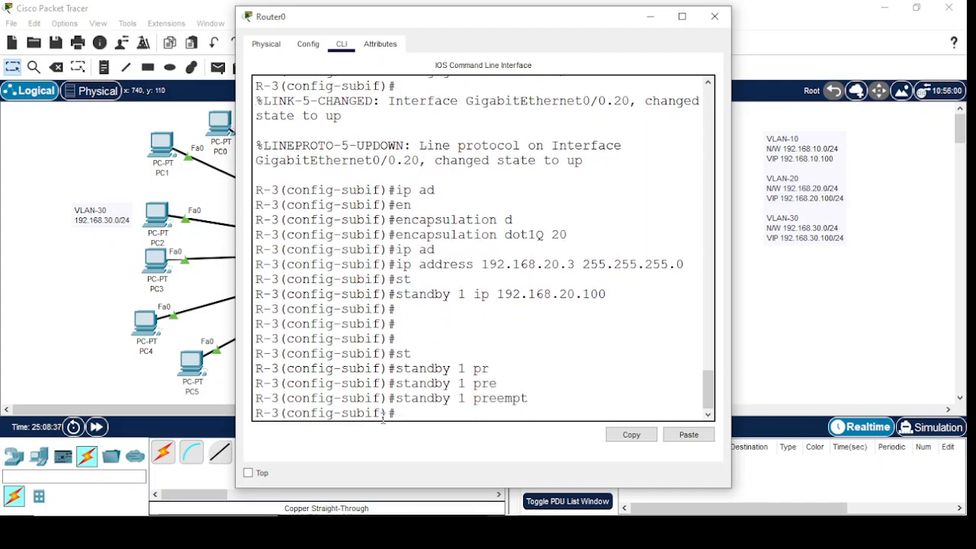
{"action": "type", "text": "st"}
{"action": "key", "text": "Tab"}
{"action": "type", "text": "1"}
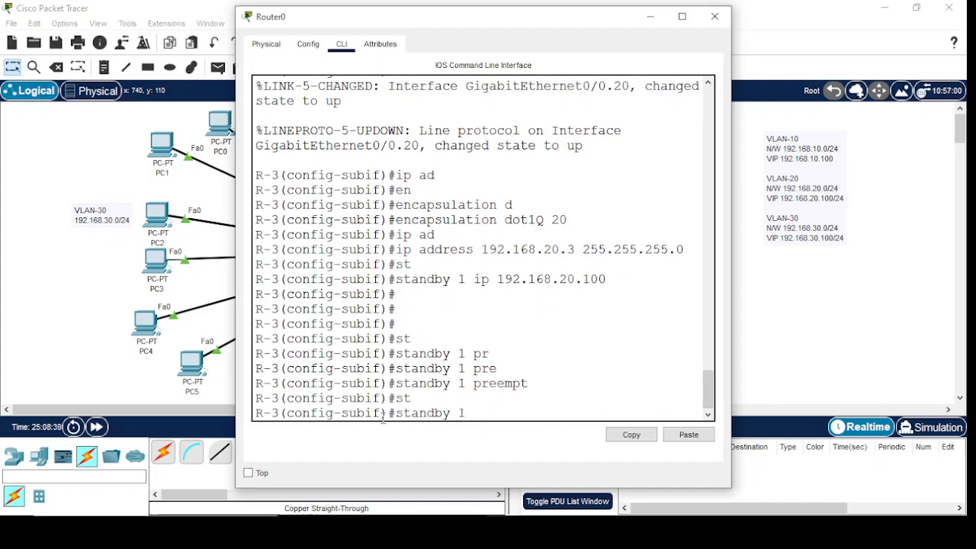
{"action": "type", "text": " pri"}
{"action": "key", "text": "Tab"}
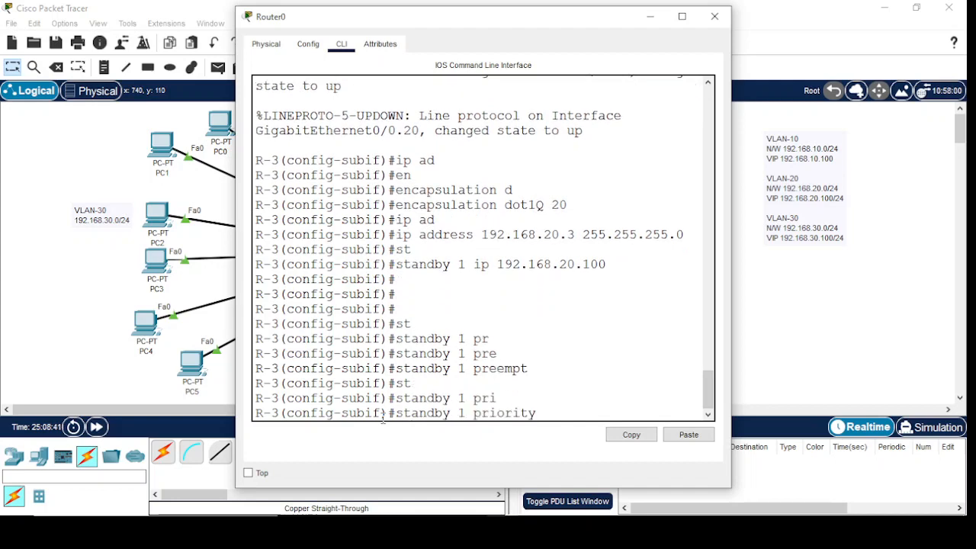
{"action": "key", "text": "BackSpace"}
{"action": "key", "text": "BackSpace"}
{"action": "key", "text": "BackSpace"}
{"action": "key", "text": "BackSpace"}
{"action": "key", "text": "BackSpace"}
{"action": "key", "text": "BackSpace"}
{"action": "key", "text": "BackSpace"}
{"action": "key", "text": "BackSpace"}
{"action": "key", "text": "BackSpace"}
{"action": "key", "text": "BackSpace"}
{"action": "key", "text": "BackSpace"}
{"action": "key", "text": "BackSpace"}
{"action": "key", "text": "BackSpace"}
{"action": "key", "text": "BackSpace"}
{"action": "key", "text": "BackSpace"}
{"action": "key", "text": "BackSpace"}
{"action": "key", "text": "BackSpace"}
{"action": "key", "text": "BackSpace"}
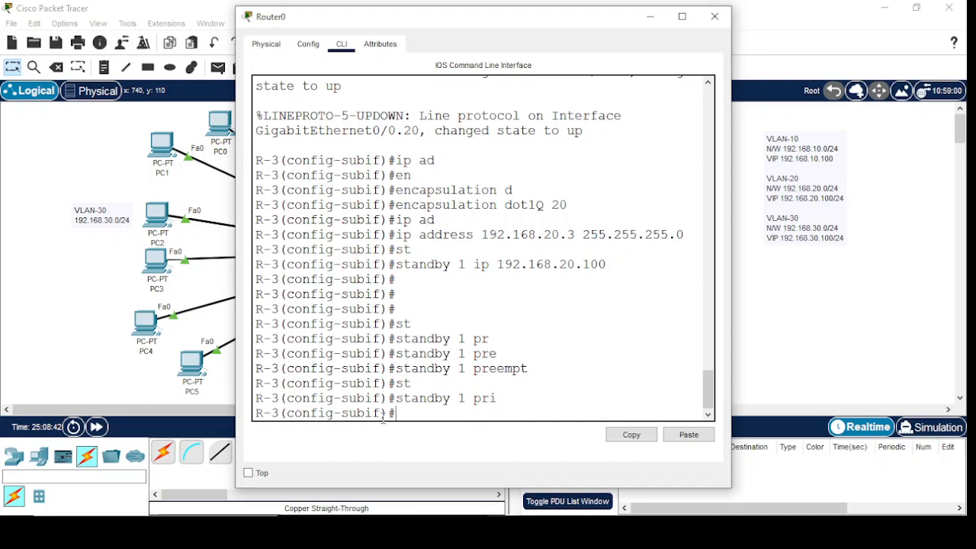
- Make HSRP standby group 1 on the VLAN 20 subinterface track interface g0/1
{"action": "type", "text": "st"}
{"action": "key", "text": "Tab"}
{"action": "type", "text": "1"}
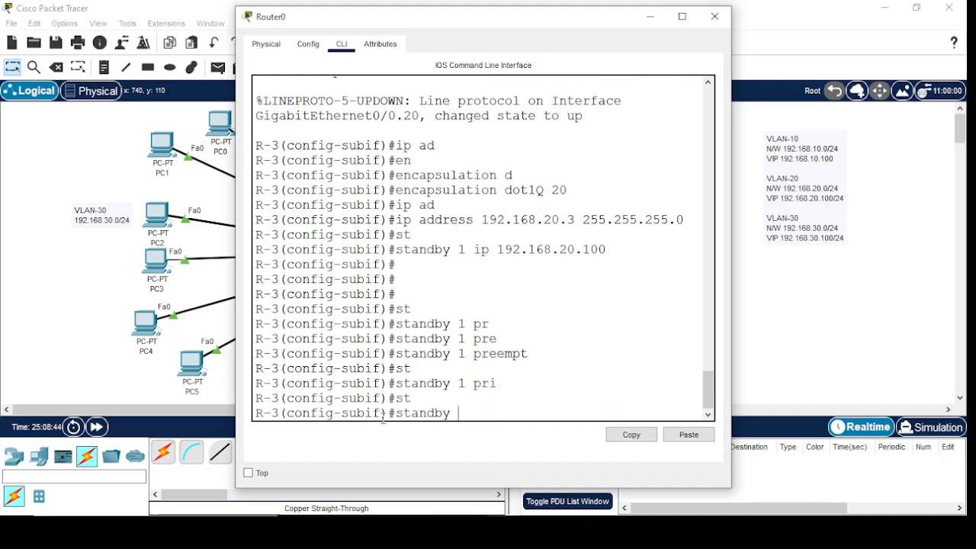
{"action": "type", "text": " tr"}
{"action": "key", "text": "Tab"}
{"action": "type", "text": "g0/1"}
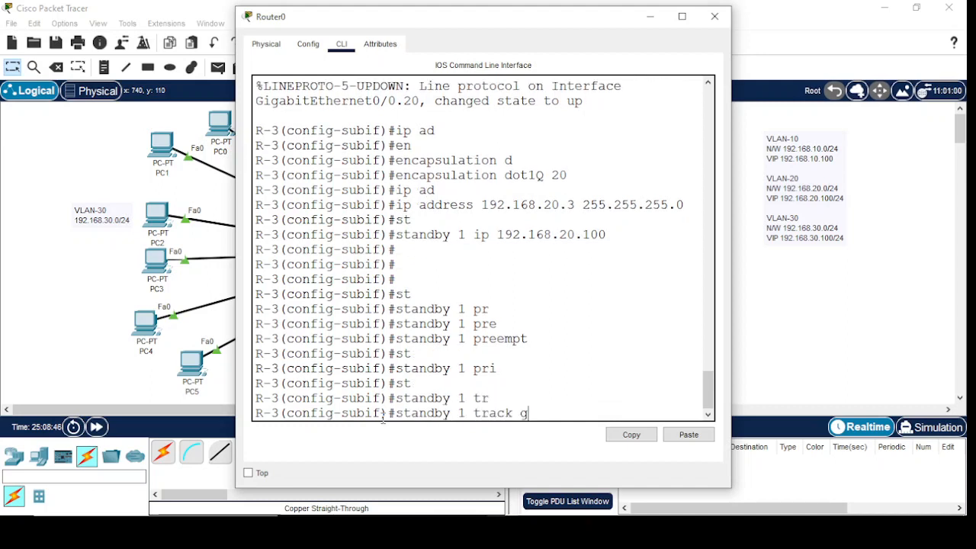
{"action": "key", "text": "Return"}
{"action": "key", "text": "Return"}
- Leave the VLAN 20 subinterface and create subinterface GigabitEthernet 0/0.30
{"action": "type", "text": "exit"}
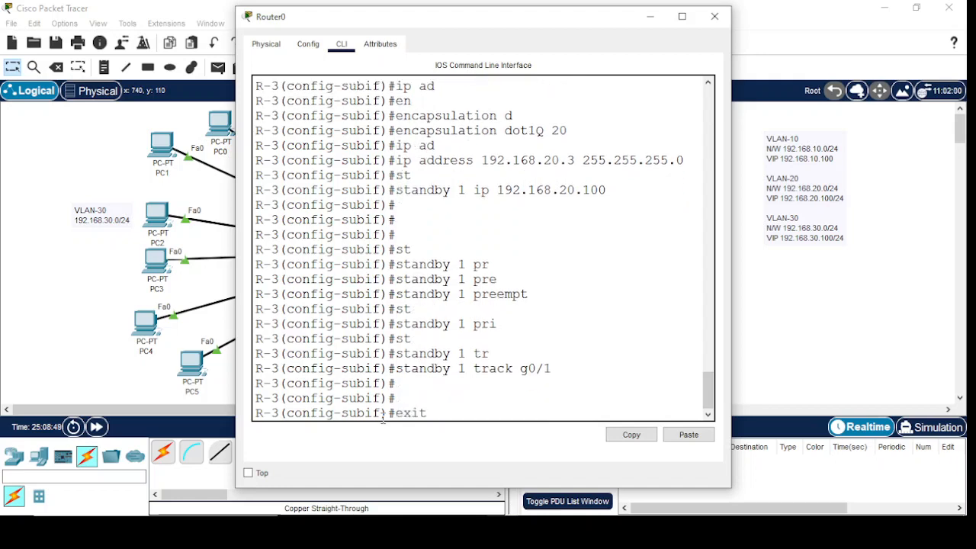
{"action": "key", "text": "Return"}
{"action": "type", "text": "inter"}
{"action": "key", "text": "Tab"}
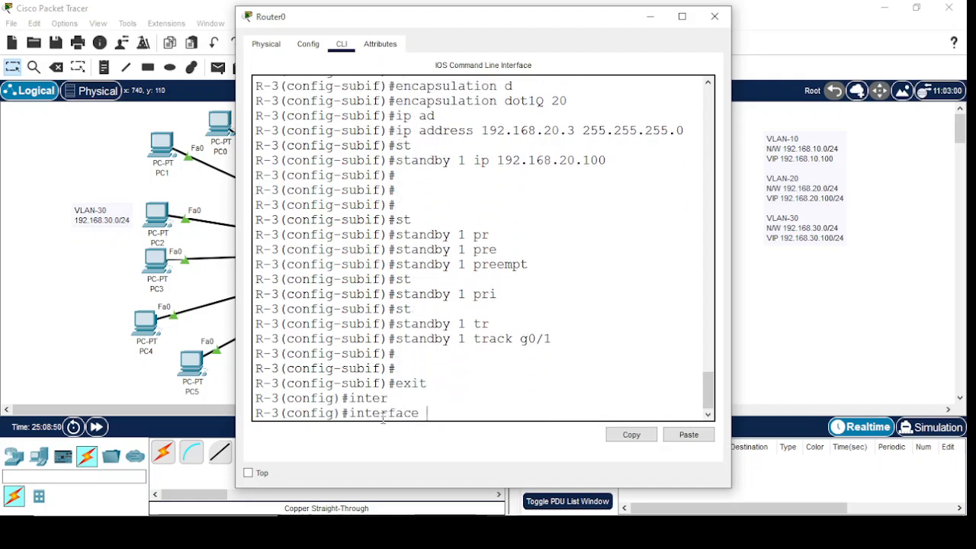
{"action": "type", "text": "gi"}
{"action": "key", "text": "Tab"}
{"action": "type", "text": "0/0."}
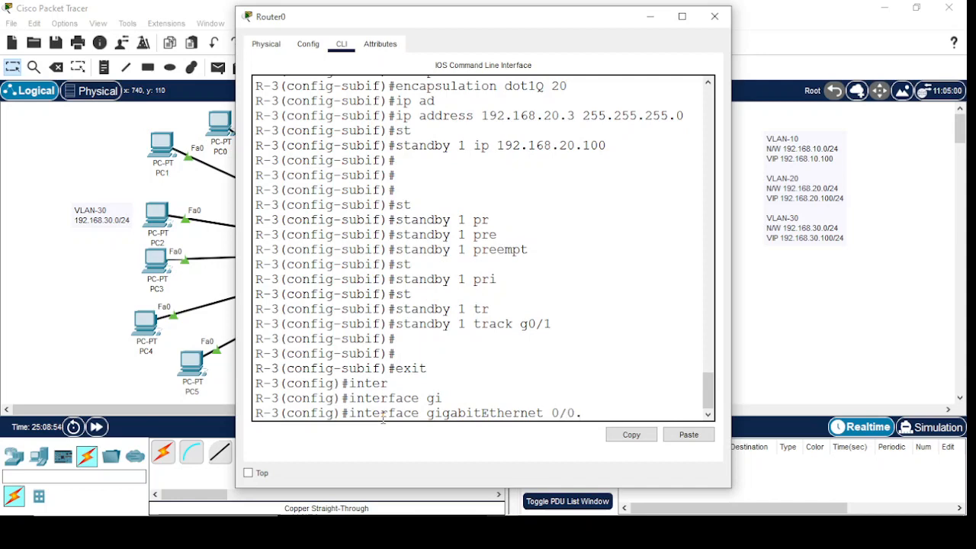
{"action": "type", "text": "30"}
{"action": "key", "text": "Return"}
{"action": "key", "text": "Return"}
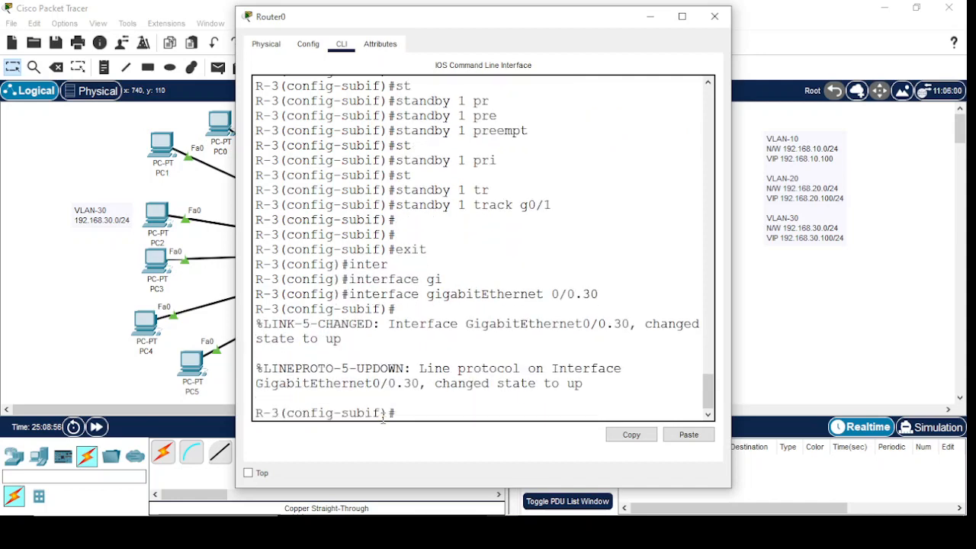
{"action": "type", "text": "ip ad"}
{"action": "key", "text": "Tab"}
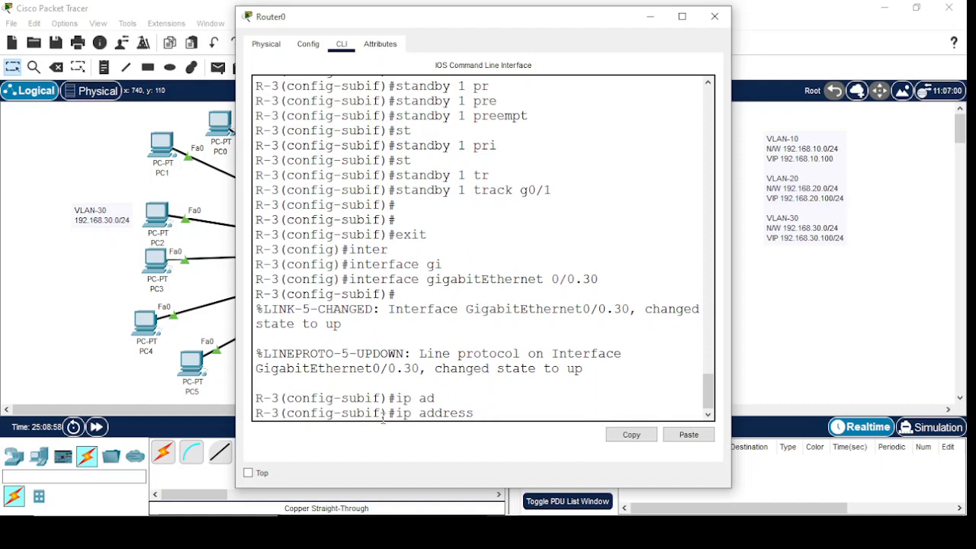
{"action": "key", "text": "BackSpace"}
{"action": "key", "text": "BackSpace"}
{"action": "key", "text": "BackSpace"}
{"action": "key", "text": "BackSpace"}
{"action": "key", "text": "BackSpace"}
{"action": "key", "text": "BackSpace"}
{"action": "key", "text": "BackSpace"}
{"action": "key", "text": "BackSpace"}
{"action": "key", "text": "BackSpace"}
{"action": "key", "text": "BackSpace"}
{"action": "key", "text": "BackSpace"}
- Set dot1Q encapsulation with VLAN ID 30 on subinterface GigabitEthernet 0/0.30
{"action": "type", "text": "en"}
{"action": "key", "text": "Tab"}
{"action": "type", "text": "d"}
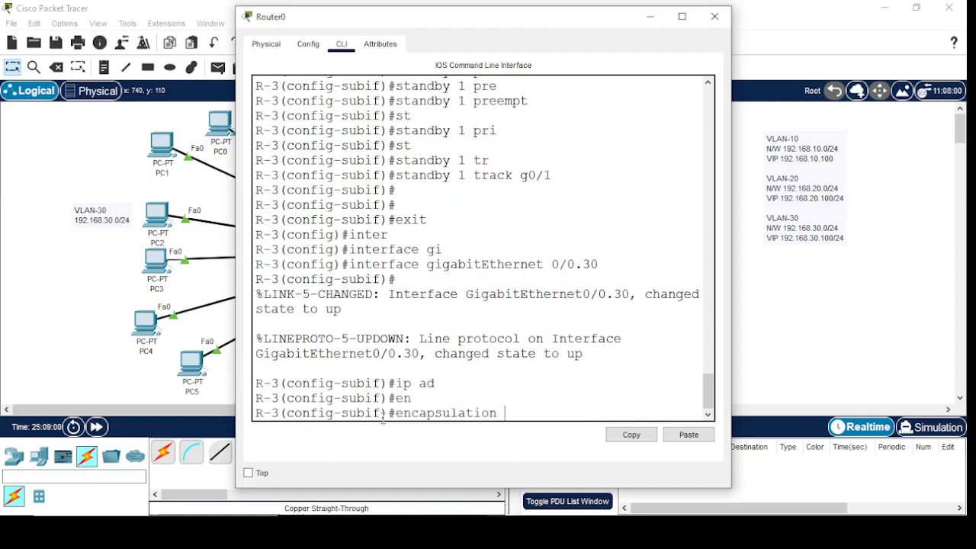
{"action": "key", "text": "Tab"}
{"action": "type", "text": "30"}
{"action": "key", "text": "Return"}
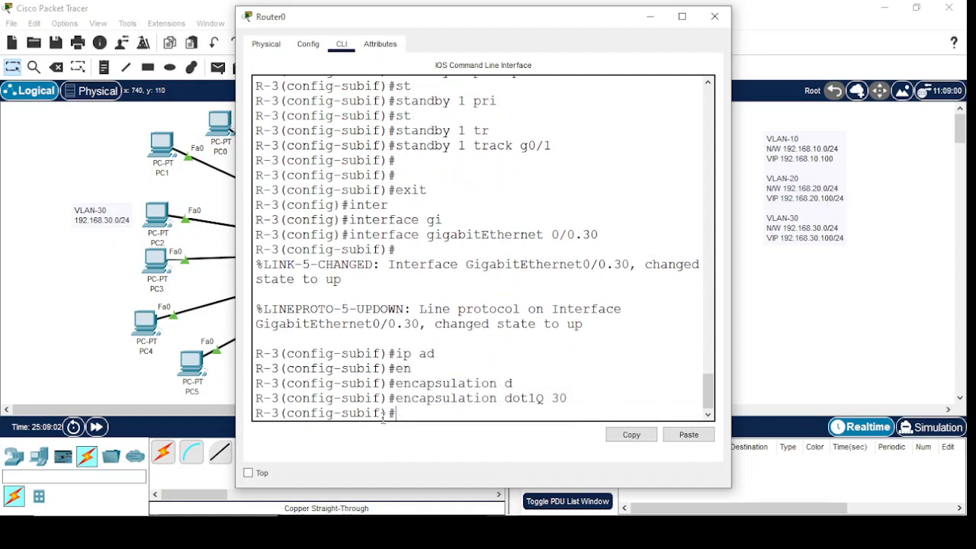
- Assign IP address 192.168.30.3 with mask 255.255.255.0 to the VLAN 30 subinterface
{"action": "type", "text": "ip ad"}
{"action": "key", "text": "Tab"}
{"action": "type", "text": "1"}
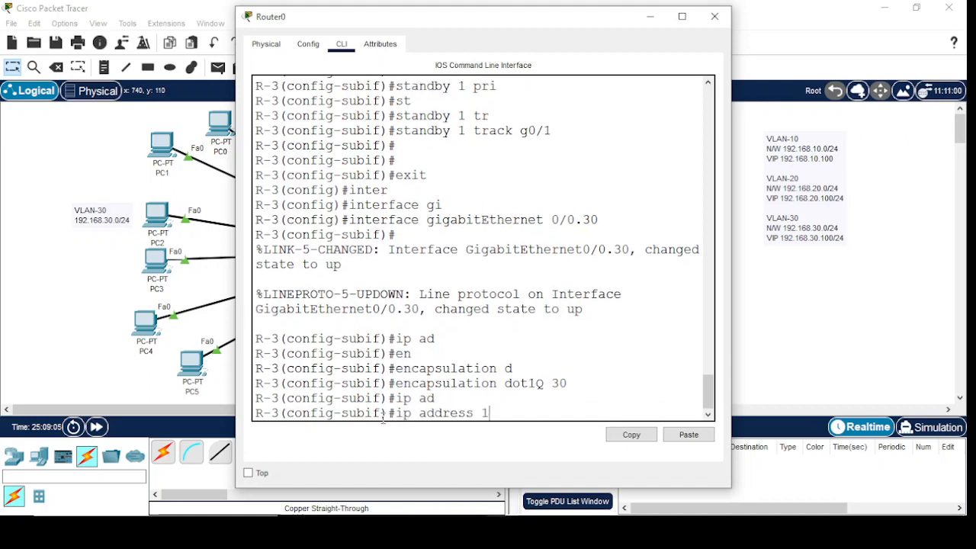
{"action": "type", "text": "92.168.30."}
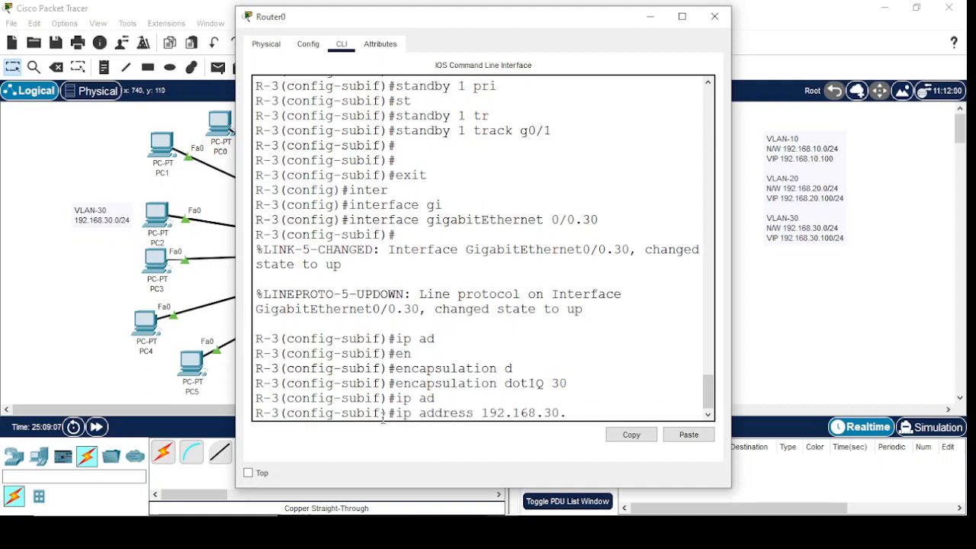
{"action": "type", "text": "3 255.255.255.0"}
{"action": "key", "text": "Return"}
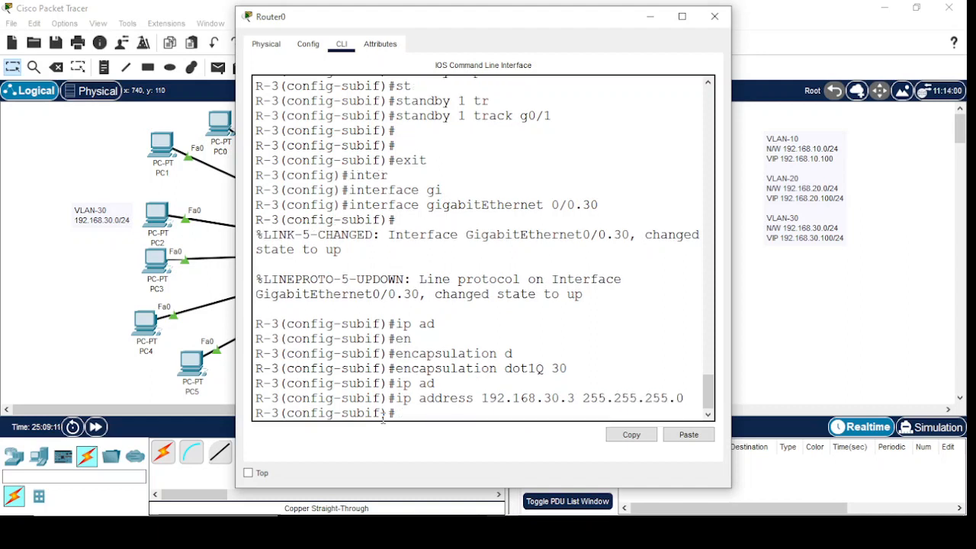
- Configure HSRP group 1 on the VLAN 30 subinterface with virtual IP 192.168.30.100
{"action": "type", "text": "i"}
{"action": "key", "text": "BackSpace"}
{"action": "type", "text": "st"}
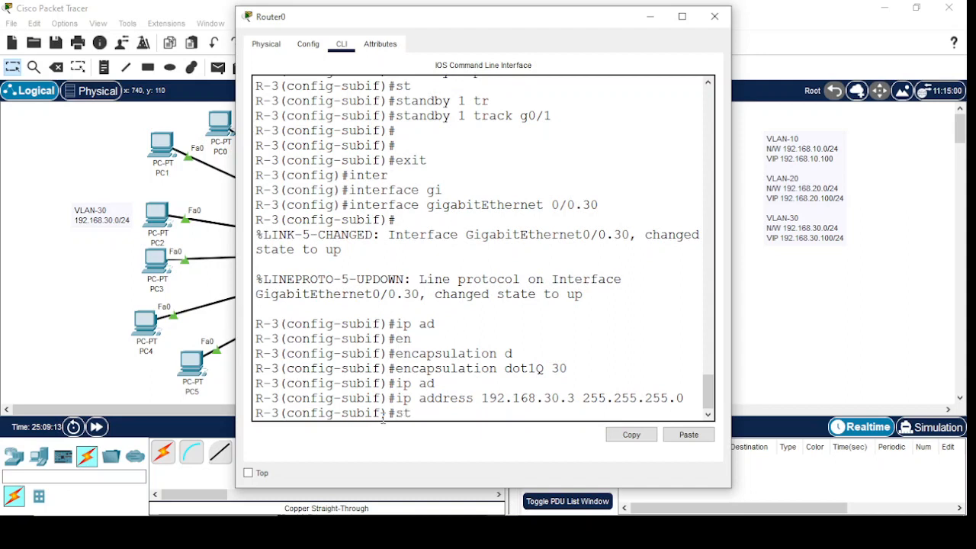
{"action": "key", "text": "Tab"}
{"action": "type", "text": "1 "}
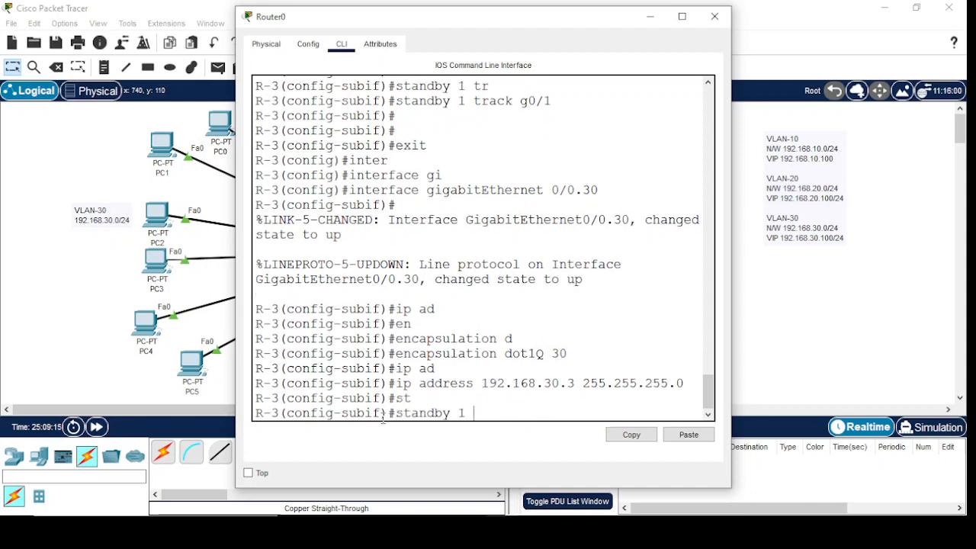
{"action": "type", "text": "ip 192.168.30."}
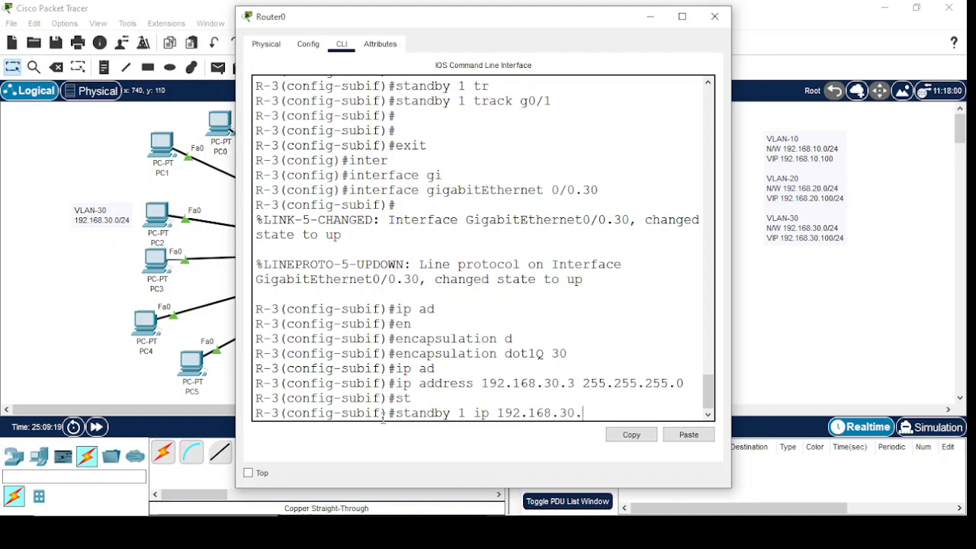
{"action": "type", "text": "100"}
{"action": "key", "text": "Return"}
- Enable preempt for HSRP standby group 1 on the VLAN 30 subinterface
{"action": "type", "text": "st"}
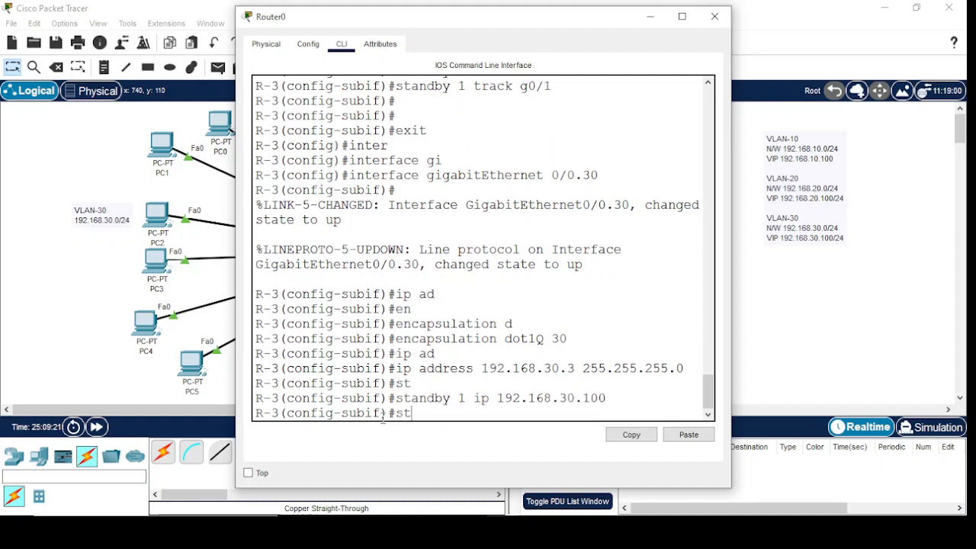
{"action": "key", "text": "Tab"}
{"action": "type", "text": "1 pre"}
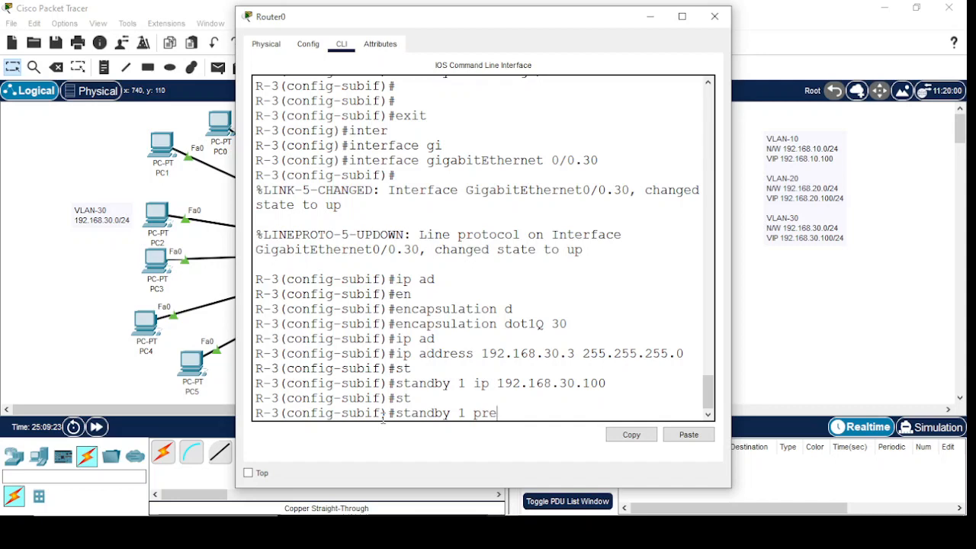
{"action": "key", "text": "Tab"}
{"action": "key", "text": "Return"}
- Make HSRP standby group 1 on the VLAN 30 subinterface track interface GigabitEthernet 0/1
{"action": "type", "text": "st"}
{"action": "key", "text": "Tab"}
{"action": "type", "text": "1 "}
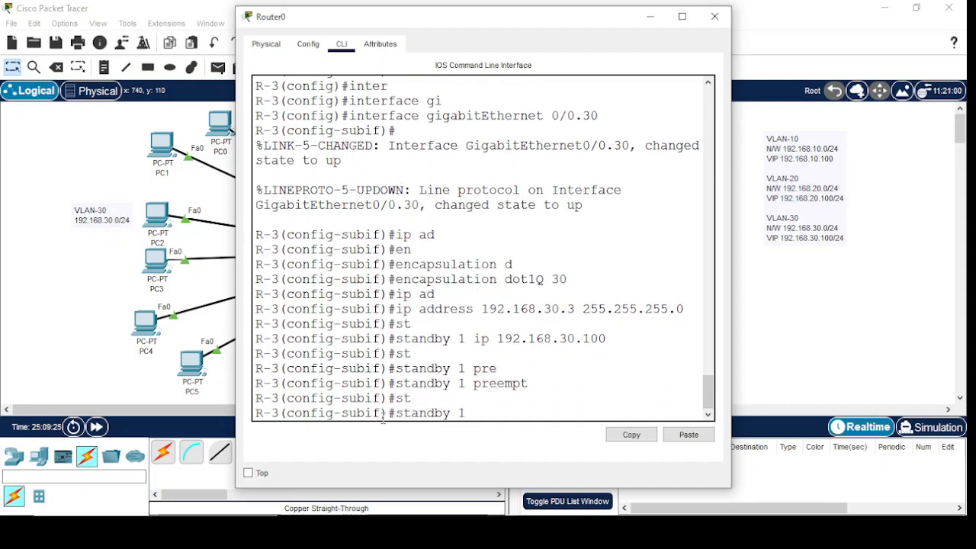
{"action": "type", "text": "tr"}
{"action": "key", "text": "Tab"}
{"action": "type", "text": "gi"}
{"action": "key", "text": "Tab"}
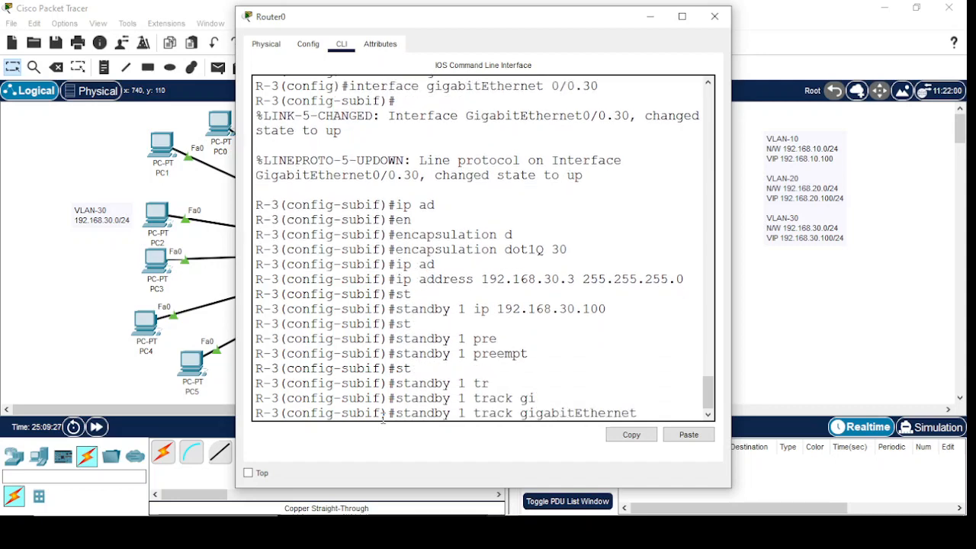
{"action": "type", "text": "0/1"}
{"action": "key", "text": "Return"}
{"action": "key", "text": "Return"}
- Leave the VLAN 30 subinterface and enter configuration mode for interface GigabitEthernet 0/1
{"action": "type", "text": "exit"}
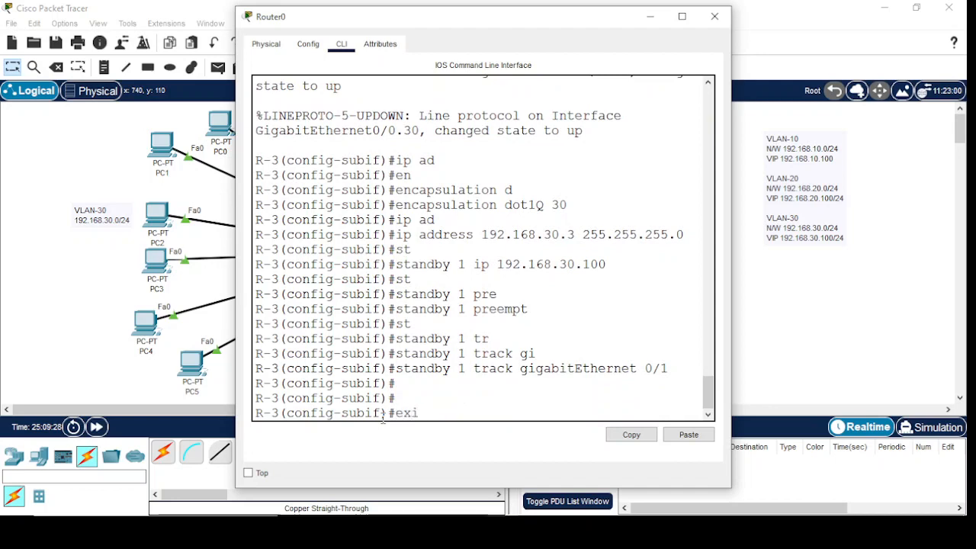
{"action": "key", "text": "Return"}
{"action": "key", "text": "Return"}
{"action": "key", "text": "Return"}
{"action": "type", "text": "inter"}
{"action": "key", "text": "Tab"}
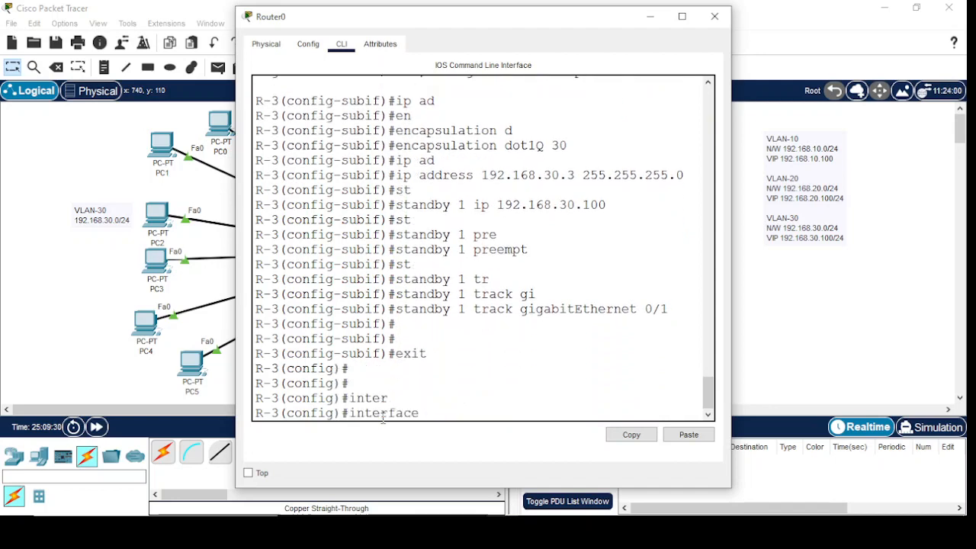
{"action": "type", "text": "gi"}
{"action": "key", "text": "Tab"}
{"action": "type", "text": "0/1"}
{"action": "key", "text": "Return"}
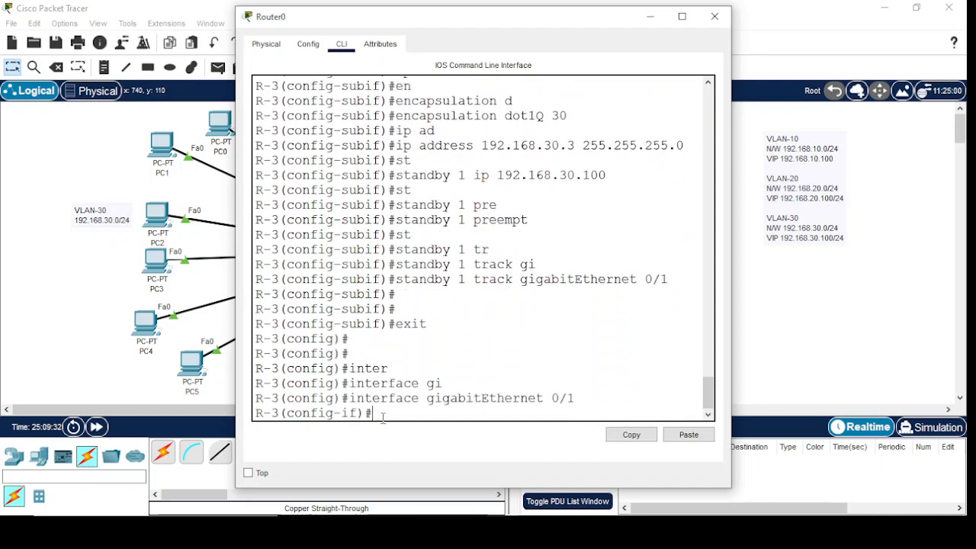
- Enable interface GigabitEthernet 0/1 with no shutdown
{"action": "type", "text": "no shu"}
{"action": "key", "text": "Tab"}
{"action": "key", "text": "Return"}
{"action": "key", "text": "Return"}
{"action": "key", "text": "Return"}
- Assign IP address 10.1.1.1 with mask 255.255.255.0 to GigabitEthernet 0/1 and return to global configuration mode
{"action": "type", "text": "i"}
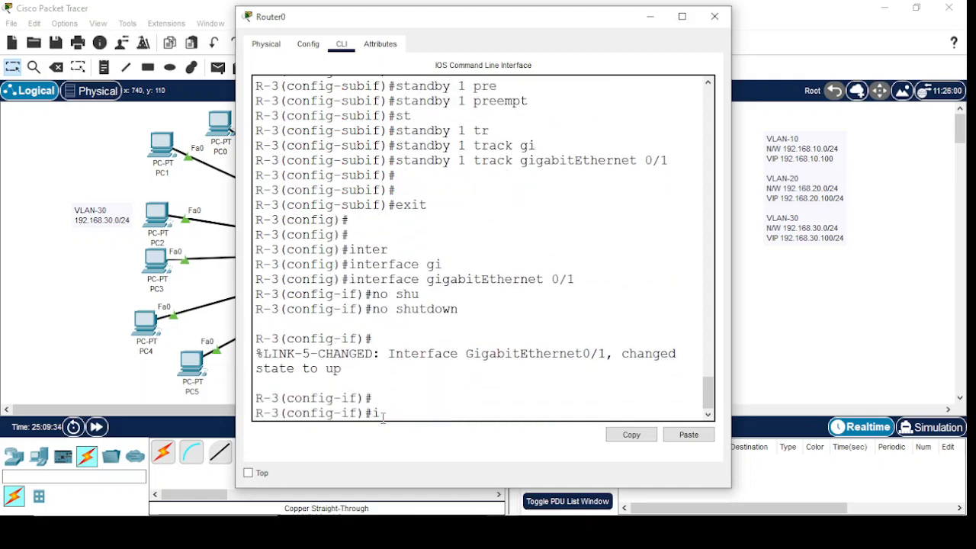
{"action": "type", "text": "p ad"}
{"action": "key", "text": "Tab"}
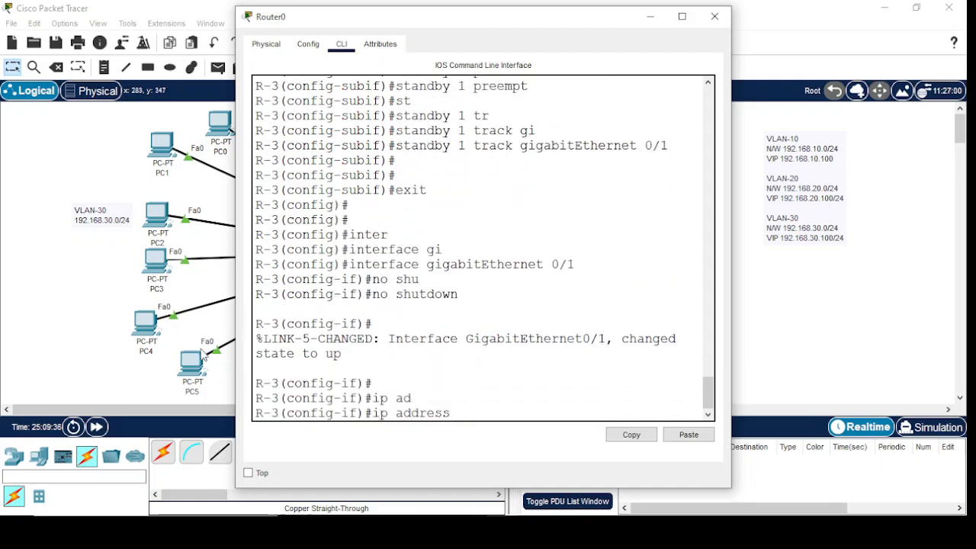
{"action": "left_click_drag", "start_coordinate": [428, 30], "coordinate": [335, 24]}
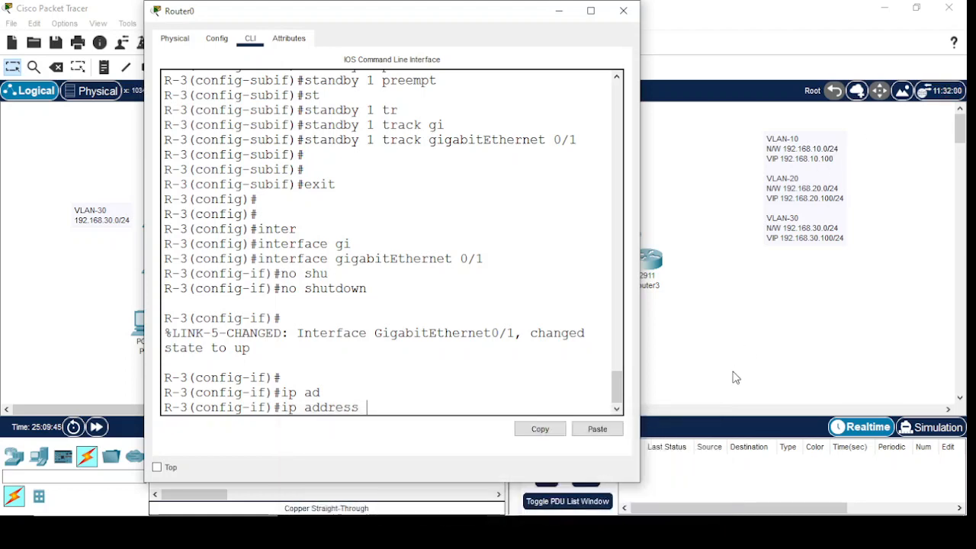
{"action": "type", "text": "10.1.1.1 255.255"}
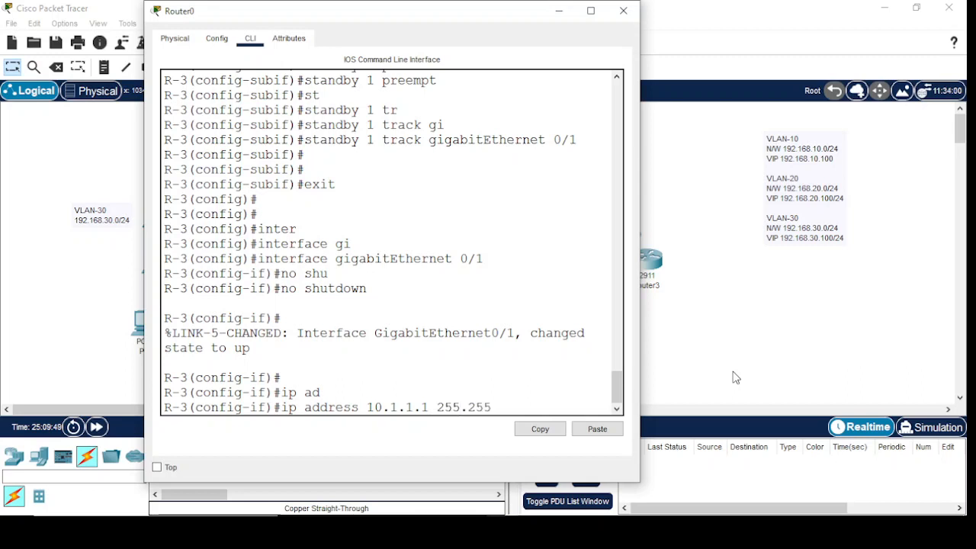
{"action": "type", "text": ".255.0"}
{"action": "key", "text": "Return"}
{"action": "key", "text": "Return"}
{"action": "key", "text": "Return"}
{"action": "key", "text": "Return"}
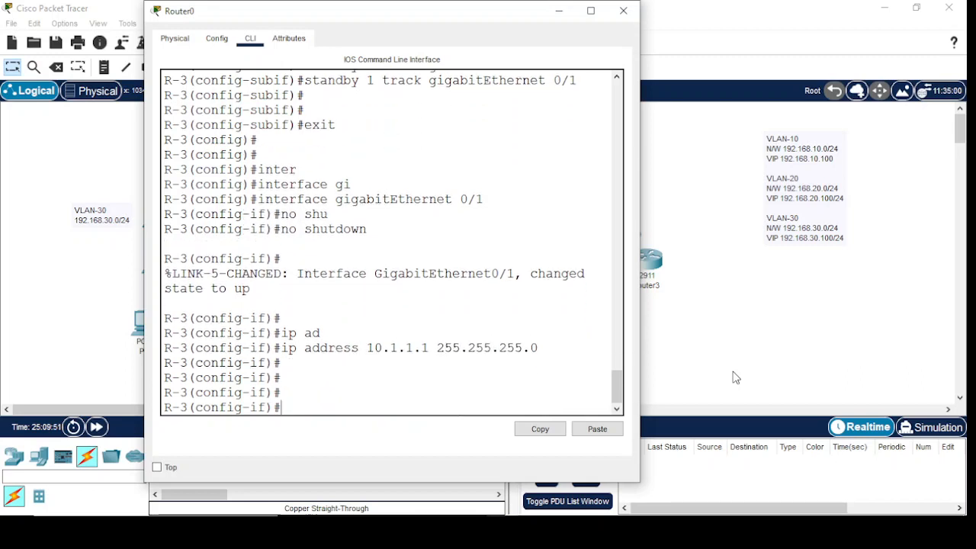
{"action": "type", "text": "exit"}
{"action": "key", "text": "Return"}
{"action": "key", "text": "Return"}
{"action": "key", "text": "Return"}
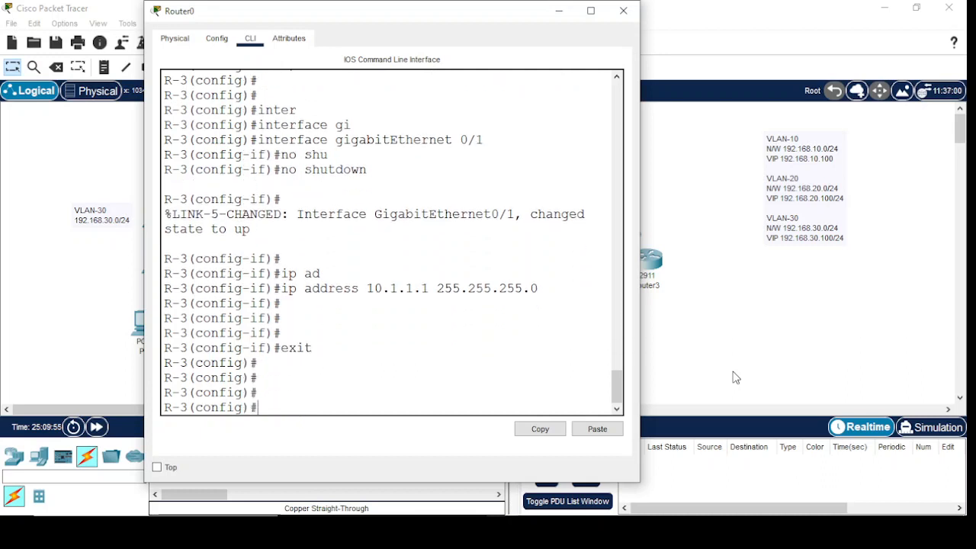
- Start OSPF process 1 and advertise network 10.1.1.0 with wildcard 0.0.0.255 in area 0
{"action": "type", "text": "rout"}
{"action": "key", "text": "Tab"}
{"action": "type", "text": "os"}
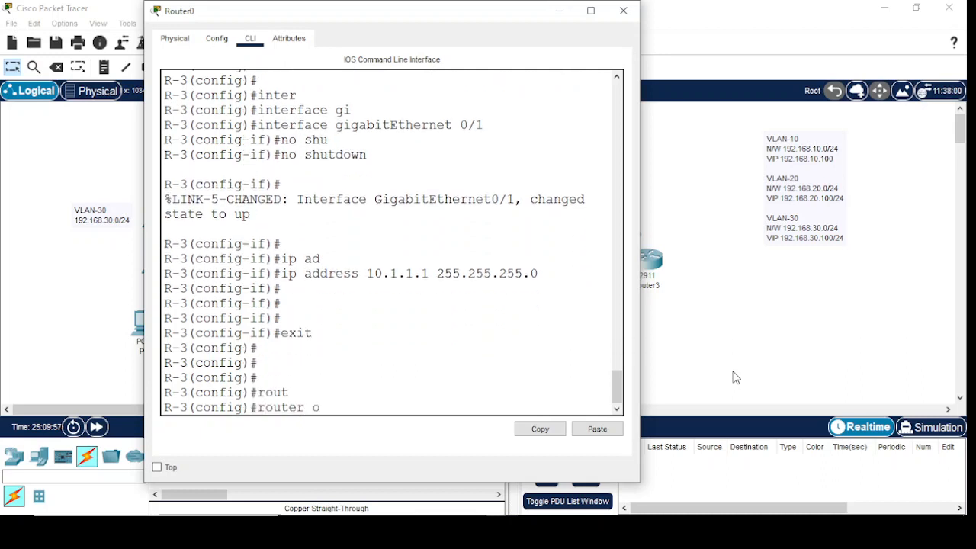
{"action": "key", "text": "Tab"}
{"action": "type", "text": "1"}
{"action": "key", "text": "Return"}
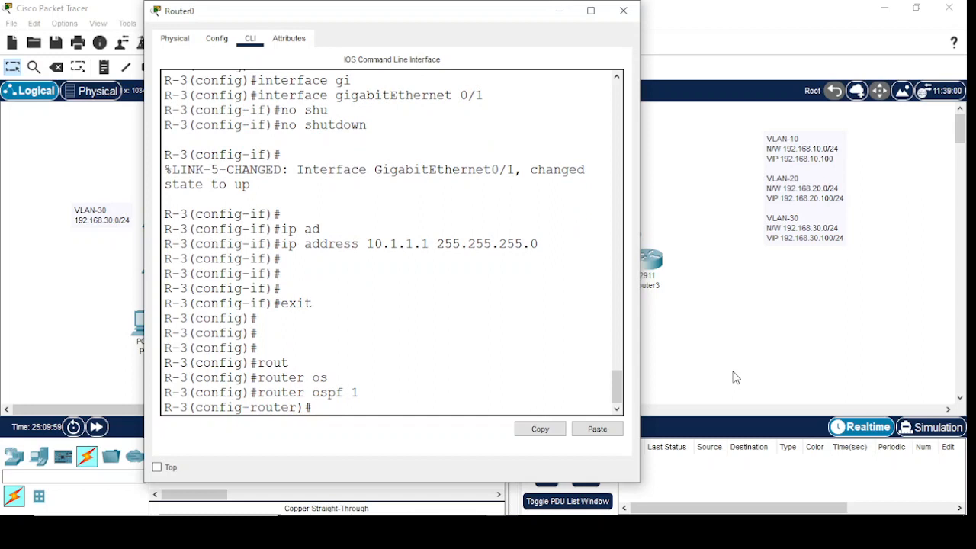
{"action": "type", "text": "net"}
{"action": "key", "text": "Tab"}
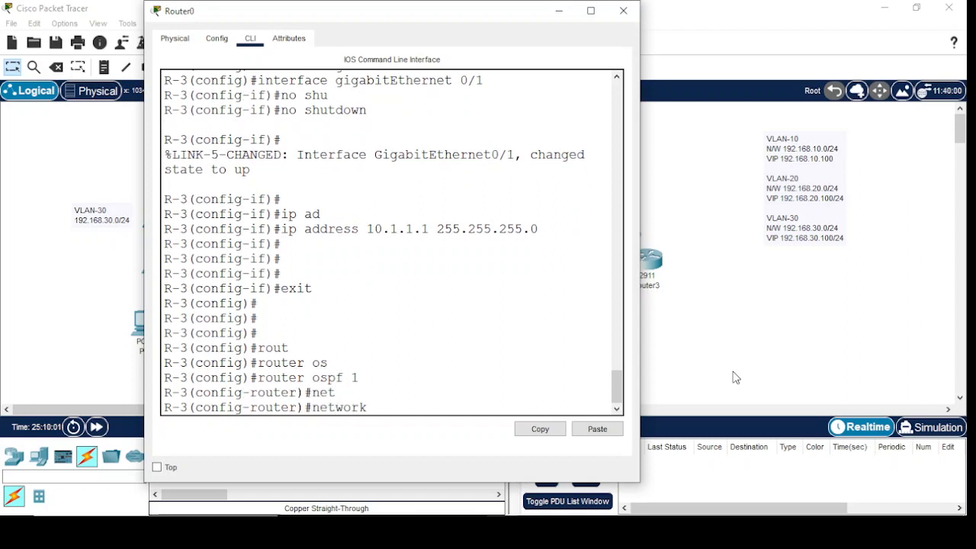
{"action": "type", "text": "10.1.1.0 0.0.0.255 a 0"}
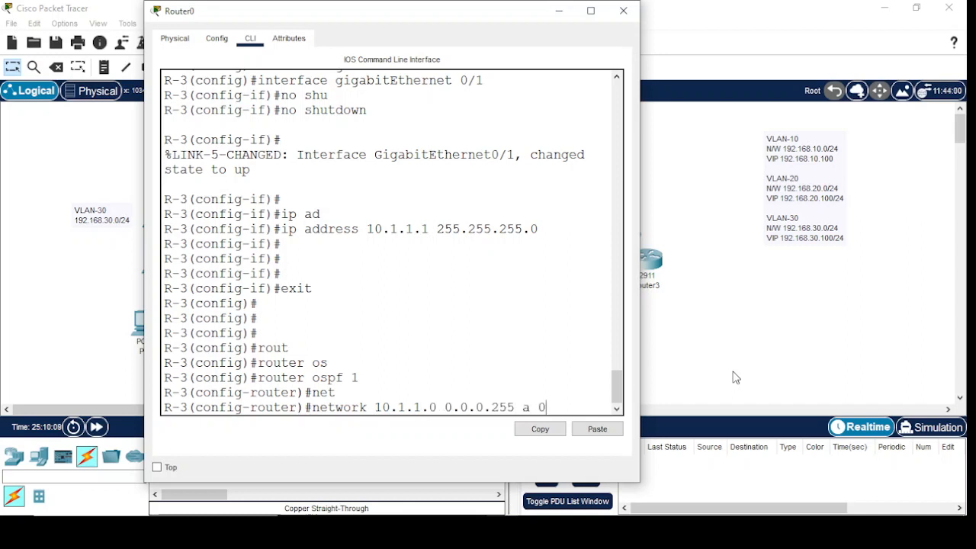
{"action": "key", "text": "Return"}
{"action": "key", "text": "Return"}
{"action": "key", "text": "Return"}
- Leave the OSPF configuration and re-enter OSPF process 1
{"action": "type", "text": "exit"}
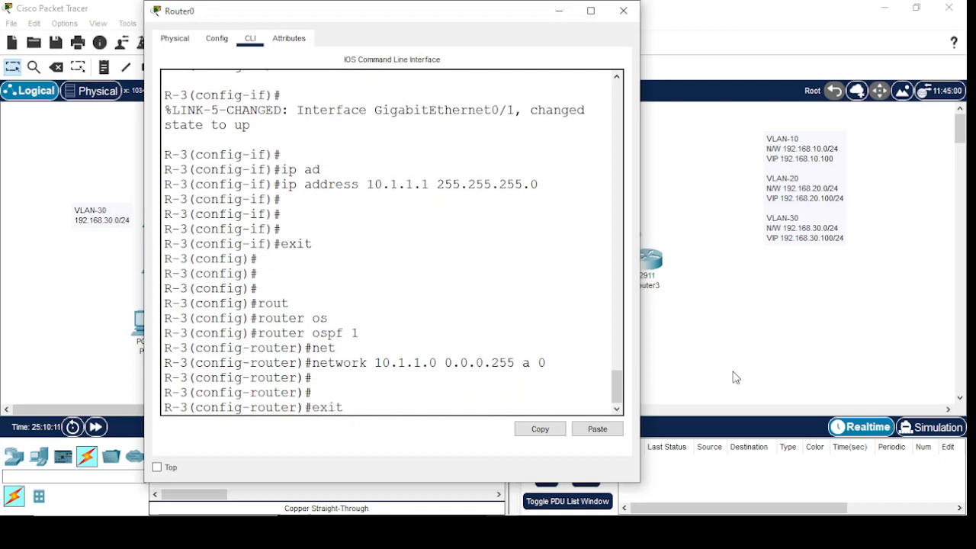
{"action": "key", "text": "Return"}
{"action": "type", "text": "ig)#i"}
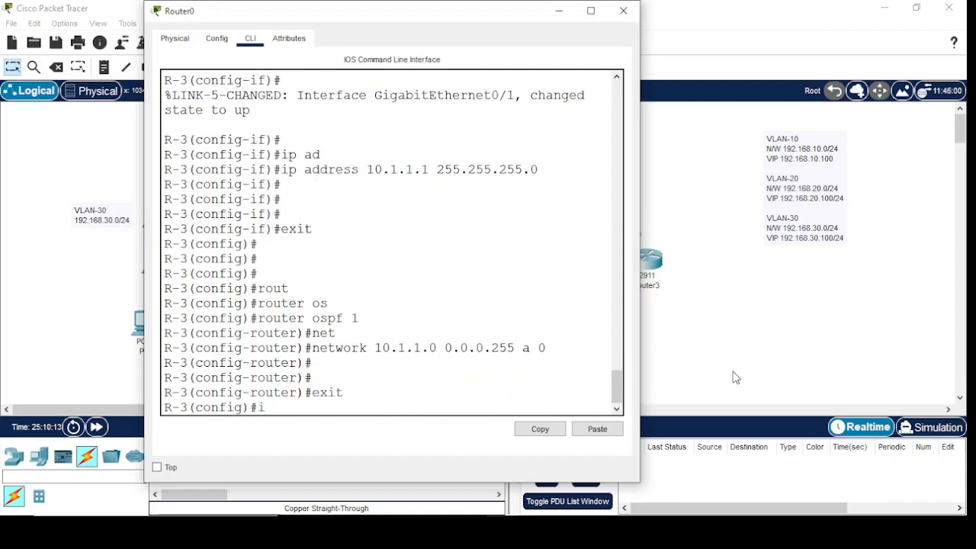
{"action": "type", "text": "rout"}
{"action": "key", "text": "Tab"}
{"action": "key", "text": "BackSpace"}
{"action": "key", "text": "BackSpace"}
{"action": "key", "text": "BackSpace"}
{"action": "key", "text": "BackSpace"}
{"action": "key", "text": "BackSpace"}
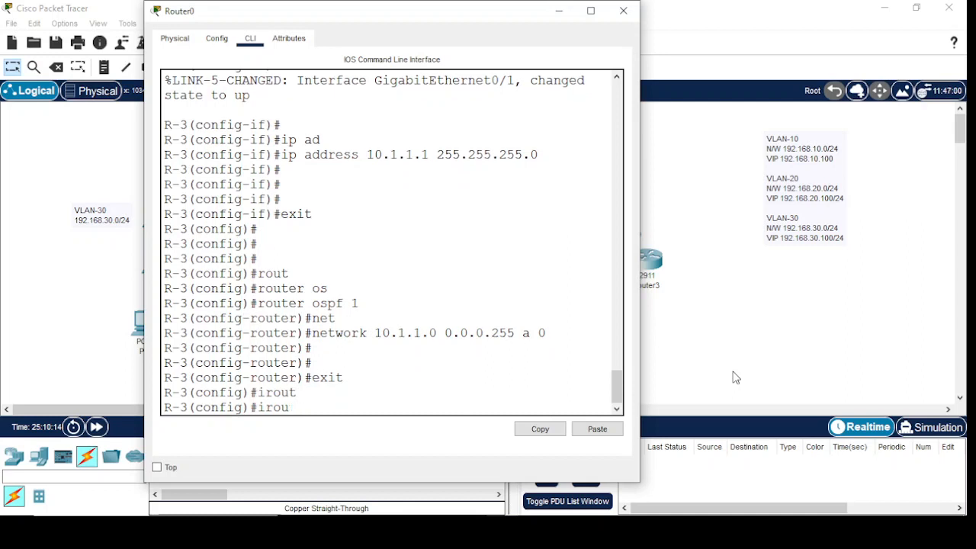
{"action": "type", "text": "rout"}
{"action": "key", "text": "Tab"}
{"action": "type", "text": "os"}
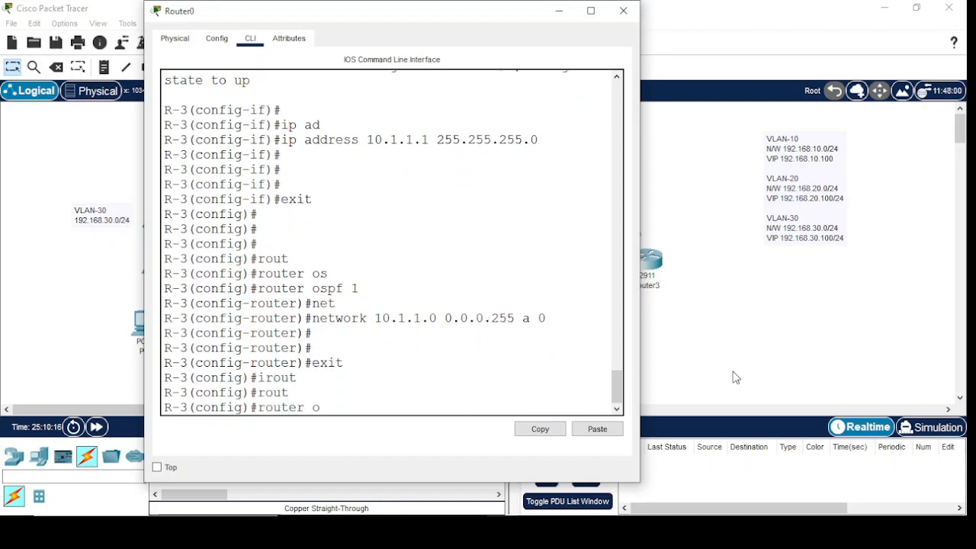
{"action": "key", "text": "Tab"}
{"action": "type", "text": "1"}
{"action": "key", "text": "Return"}
{"action": "key", "text": "Return"}
- Advertise the VLAN 10 network 192.168.10.0 with wildcard 0.0.0.255 in OSPF area 0
{"action": "type", "text": "net"}
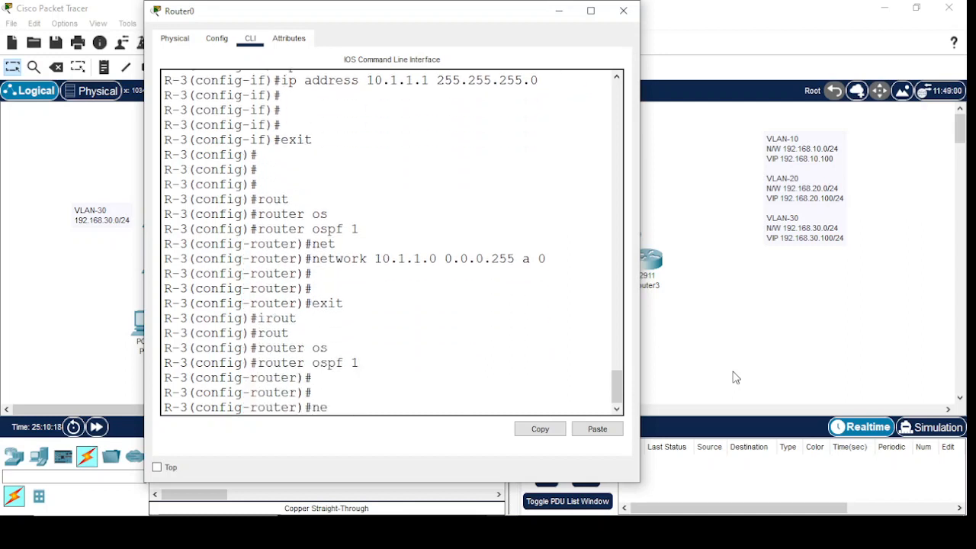
{"action": "key", "text": "Tab"}
{"action": "type", "text": "192.1"}
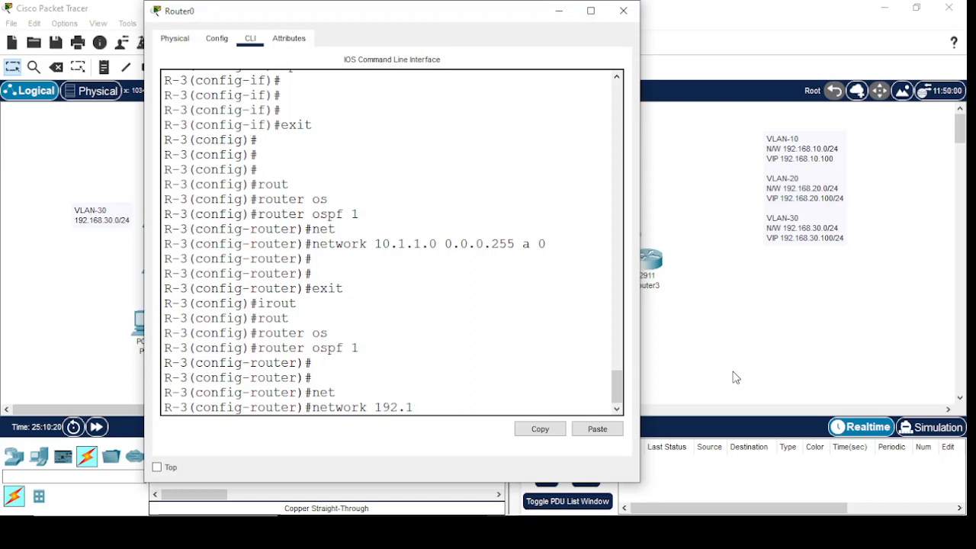
{"action": "type", "text": "68.10.0 0.0.0.255 a 0"}
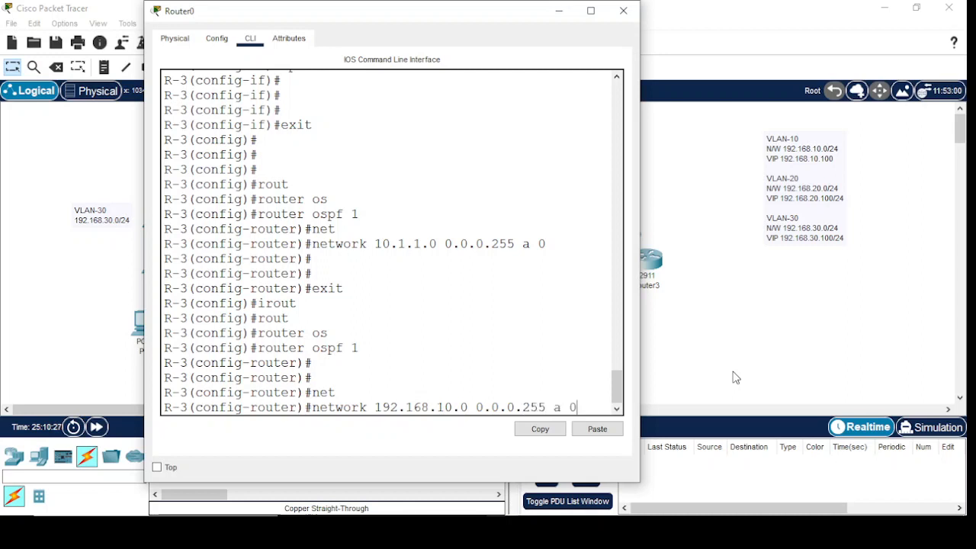
{"action": "key", "text": "Return"}
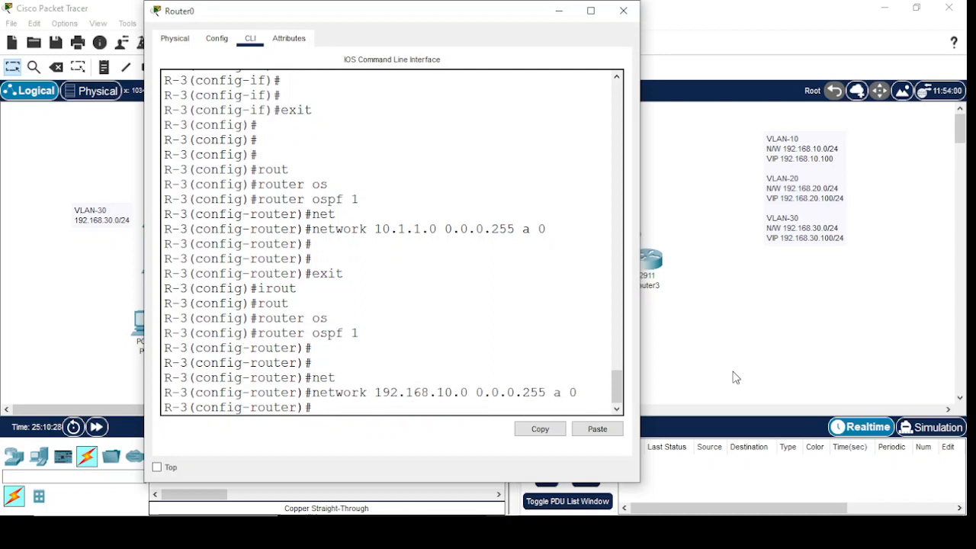
- Advertise the VLAN 20 network 192.168.20.0 with wildcard 0.0.0.255 in OSPF area 0
{"action": "type", "text": "net"}
{"action": "key", "text": "Tab"}
{"action": "type", "text": "19"}
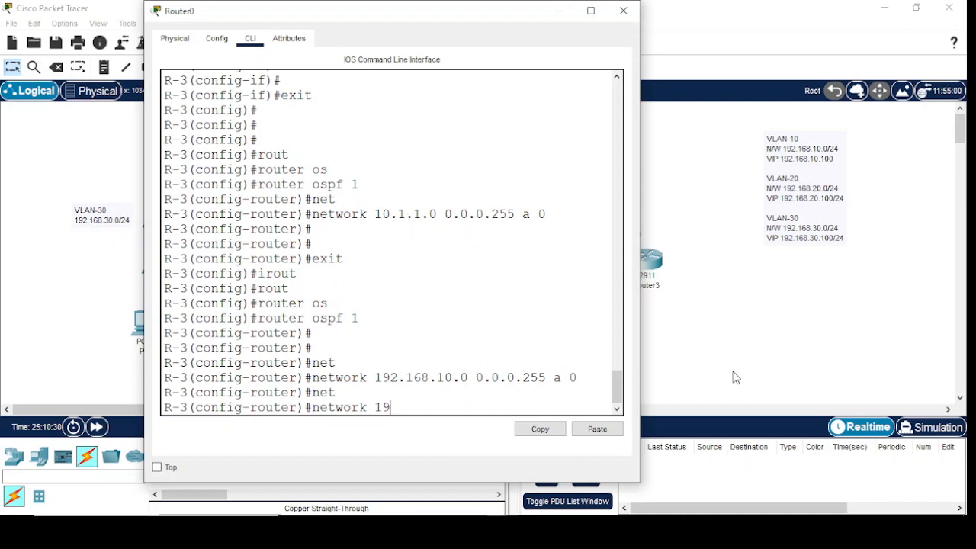
{"action": "type", "text": "2.168.20.0 0.0.0.255 a 0"}
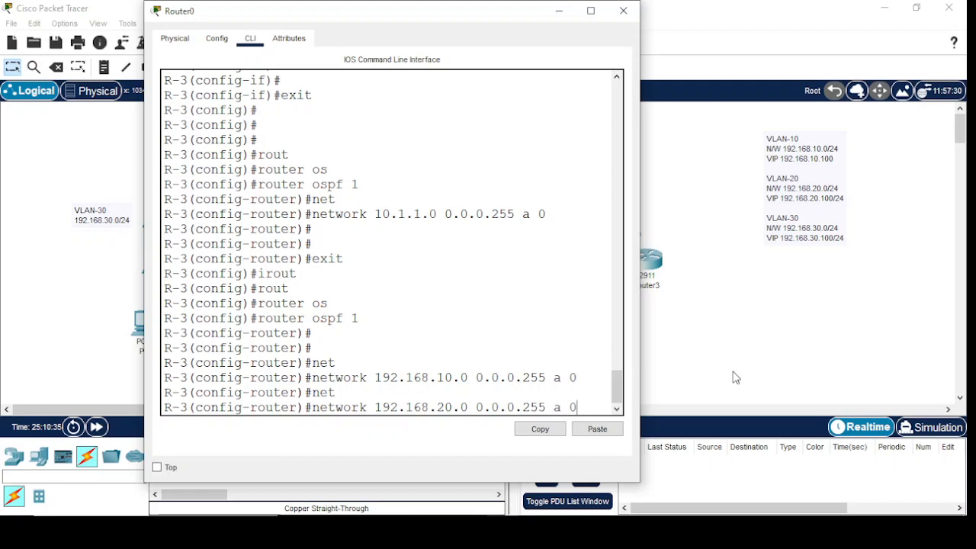
{"action": "key", "text": "Return"}
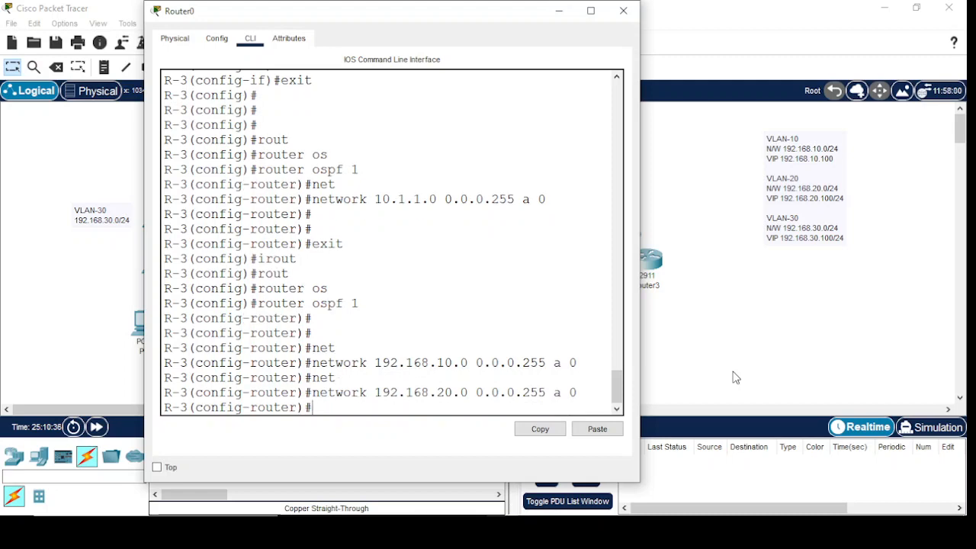
{"action": "type", "text": "network"}
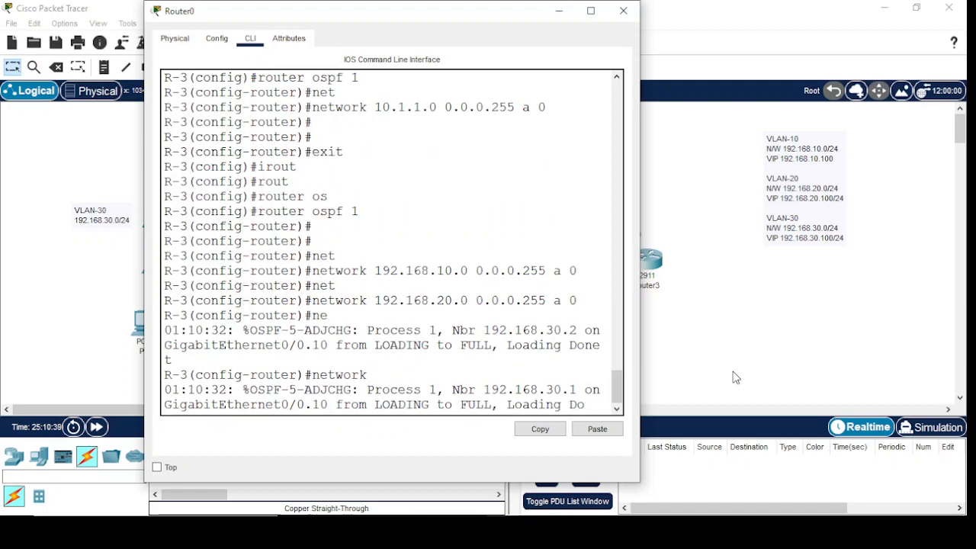
{"action": "key", "text": "Return"}
{"action": "key", "text": "Return"}
{"action": "key", "text": "Return"}
{"action": "key", "text": "Return"}
- Advertise the VLAN 30 network 192.168.30.0 with wildcard 0.0.0.255 in OSPF area 0
{"action": "type", "text": "net"}
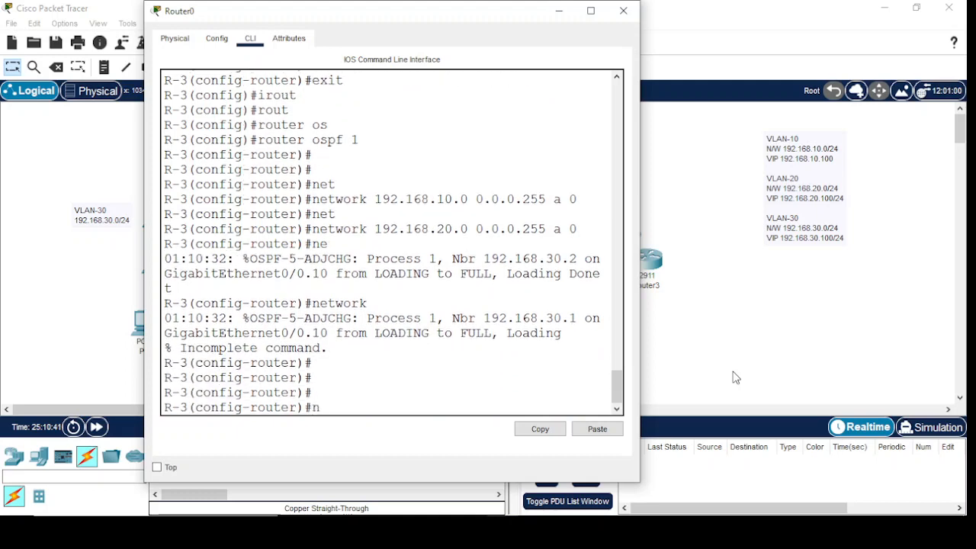
{"action": "key", "text": "Tab"}
{"action": "type", "text": "1"}
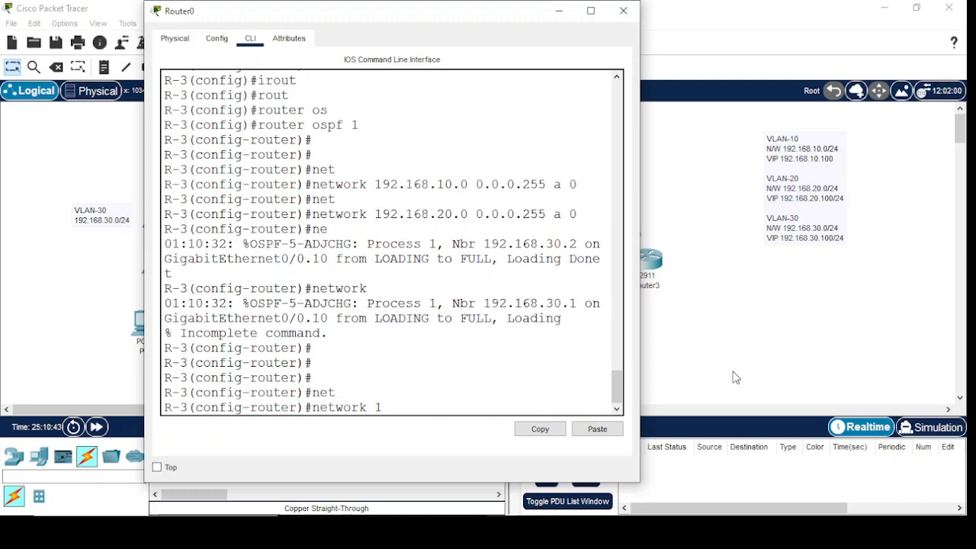
{"action": "type", "text": "92.168.30.0 0."}
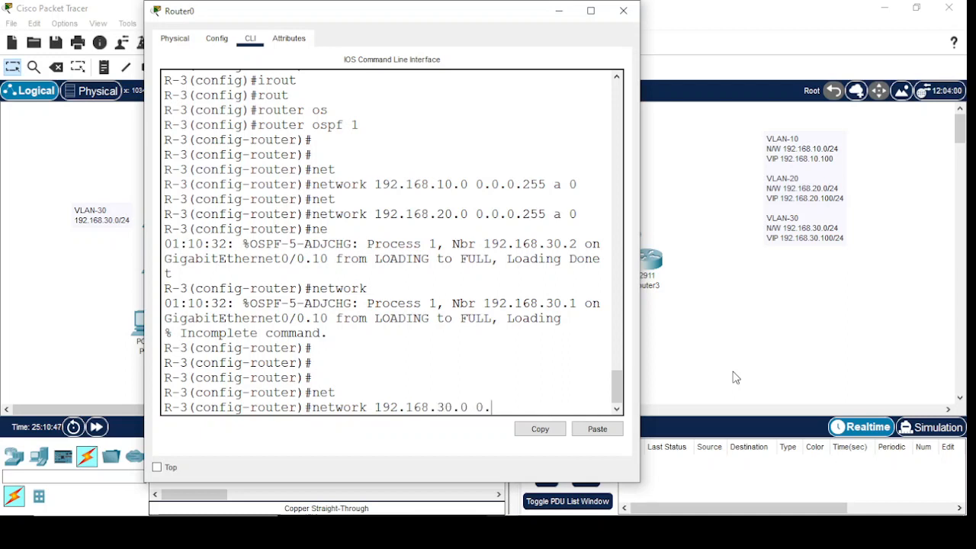
{"action": "type", "text": "0.0.255 a 0"}
{"action": "key", "text": "Return"}
{"action": "key", "text": "Return"}
{"action": "key", "text": "Return"}
{"action": "key", "text": "Return"}
{"action": "key", "text": "Return"}
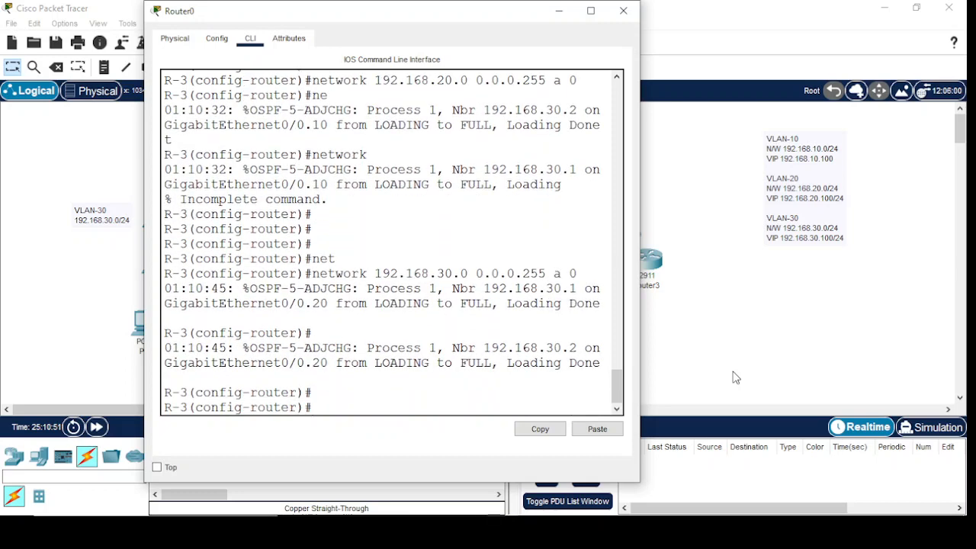
{"action": "key", "text": "Return"}
{"action": "key", "text": "Return"}
{"action": "key", "text": "Return"}
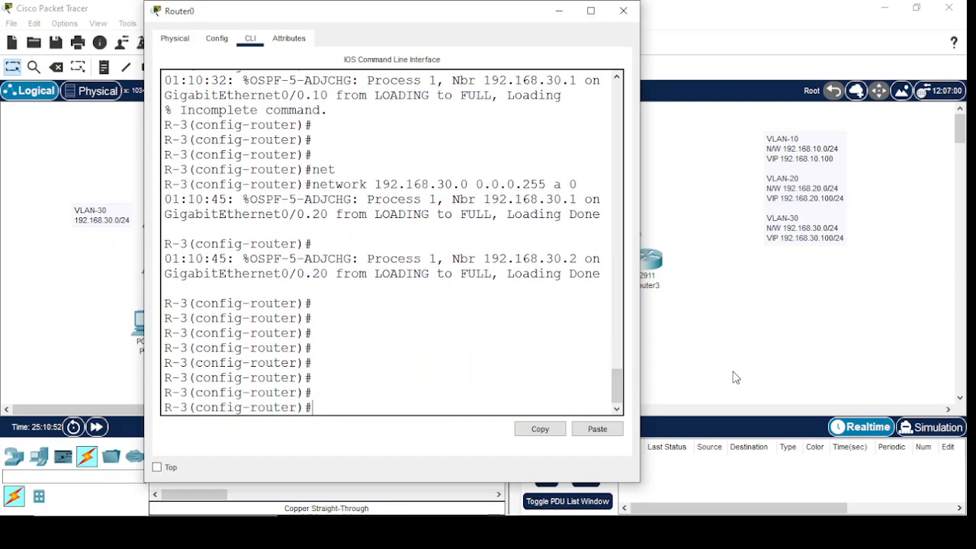
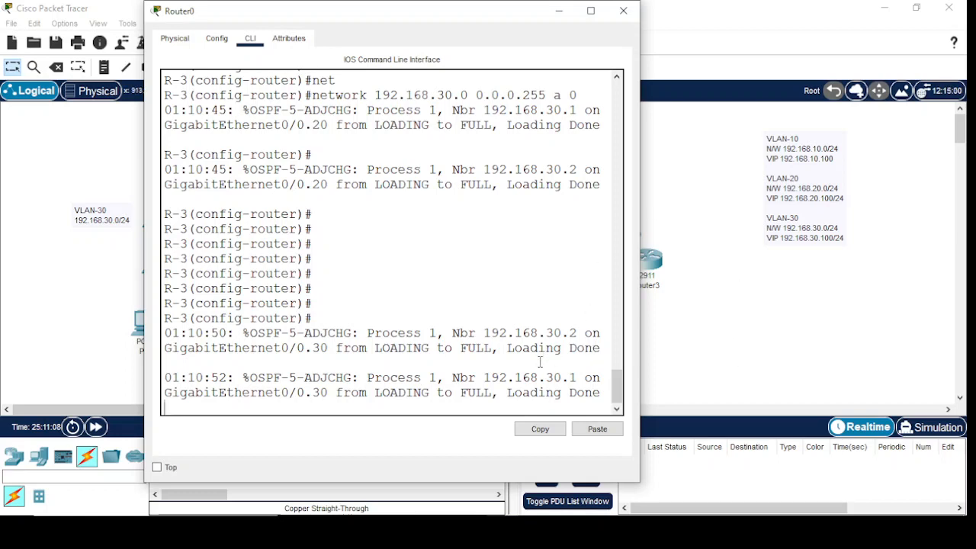
- Review the entered OSPF and HSRP commands in the router's command history and return to a clean prompt
{"action": "scroll", "coordinate": [540, 360], "scroll_direction": "up", "scroll_amount": 5}
{"action": "scroll", "coordinate": [540, 361], "scroll_direction": "up", "scroll_amount": 12}
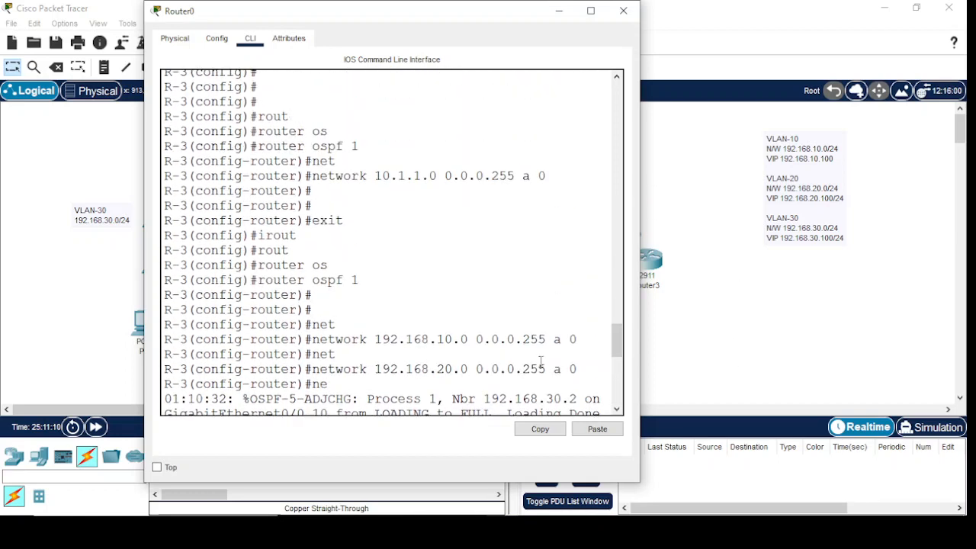
{"action": "scroll", "coordinate": [541, 361], "scroll_direction": "up", "scroll_amount": 4}
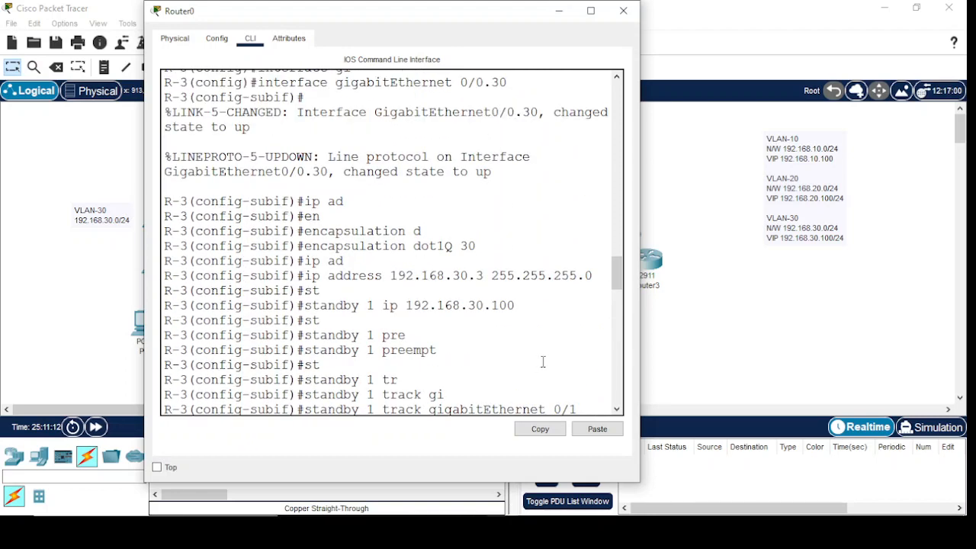
{"action": "scroll", "coordinate": [543, 363], "scroll_direction": "down", "scroll_amount": 7}
{"action": "scroll", "coordinate": [557, 369], "scroll_direction": "down", "scroll_amount": 20}
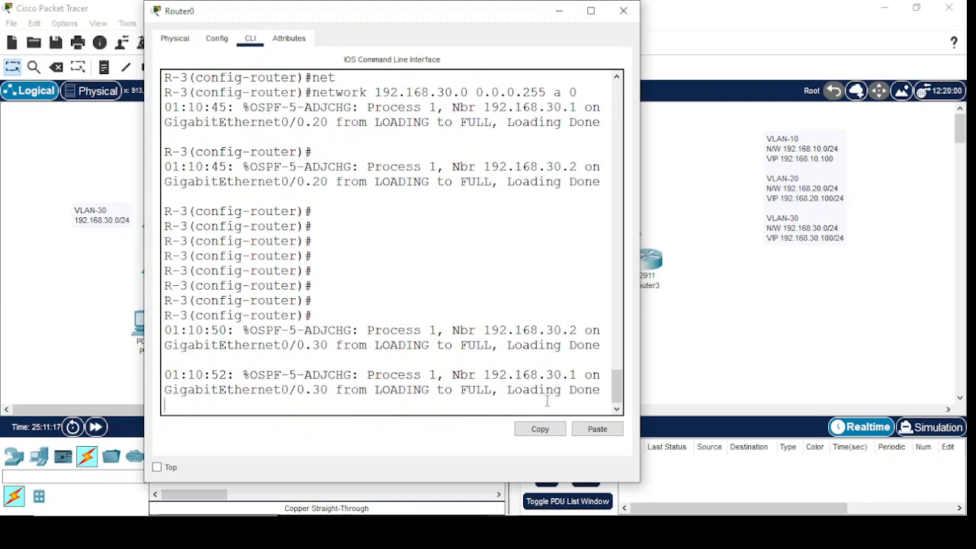
{"action": "key", "text": "Return"}
{"action": "key", "text": "Return"}
{"action": "key", "text": "Return"}
{"action": "key", "text": "Return"}
{"action": "key", "text": "Return"}
{"action": "key", "text": "Return"}
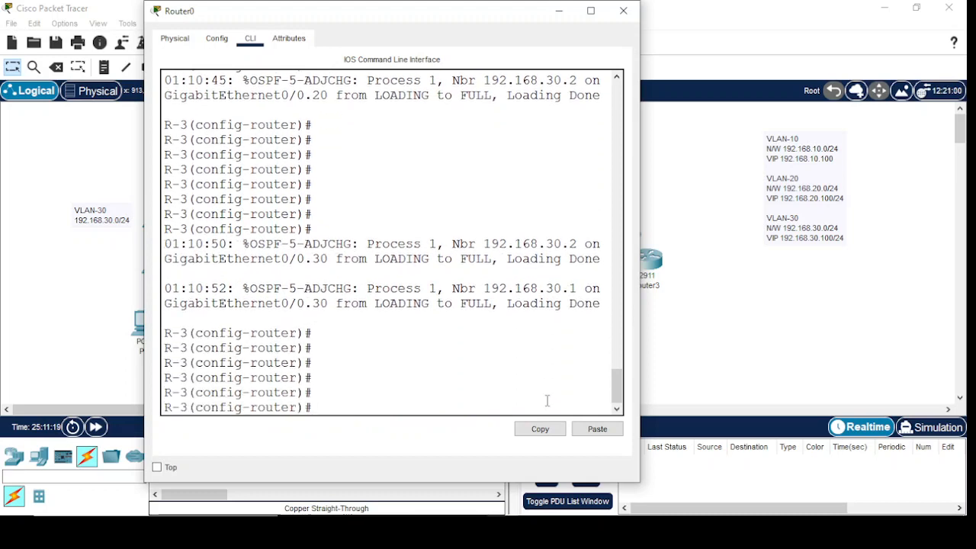
- Leave OSPF router configuration and global configuration mode on R-3, returning to privileged EXEC mode
{"action": "type", "text": "exit"}
{"action": "key", "text": "Return"}
{"action": "key", "text": "Return"}
{"action": "key", "text": "Return"}
{"action": "key", "text": "Return"}
{"action": "key", "text": "Return"}
{"action": "key", "text": "Return"}
{"action": "type", "text": "exit"}
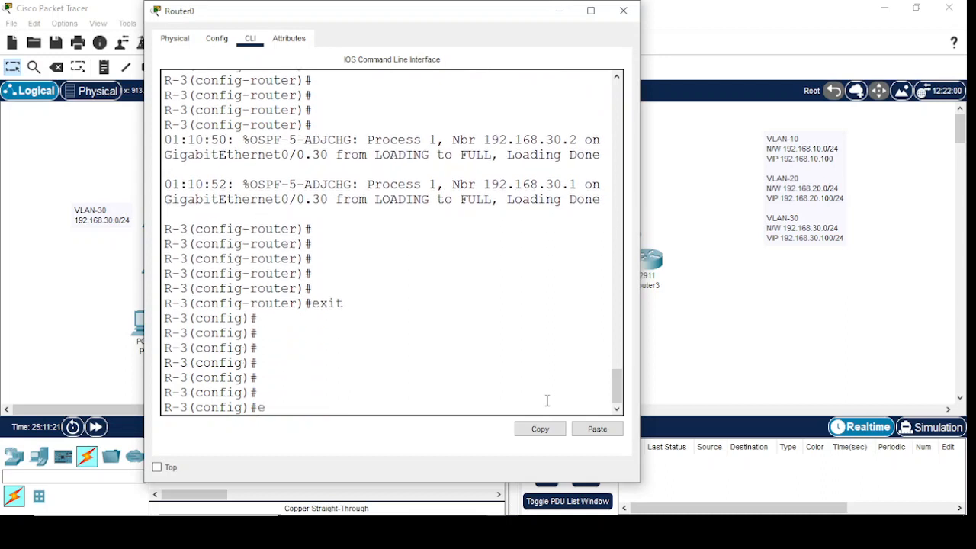
{"action": "key", "text": "Return"}
{"action": "key", "text": "Return"}
{"action": "key", "text": "Return"}
- Display the brief standby summary on R-3, inspect it in the enlarged window, and put the Router0 window away
{"action": "type", "text": "sh"}
{"action": "key", "text": "Tab"}
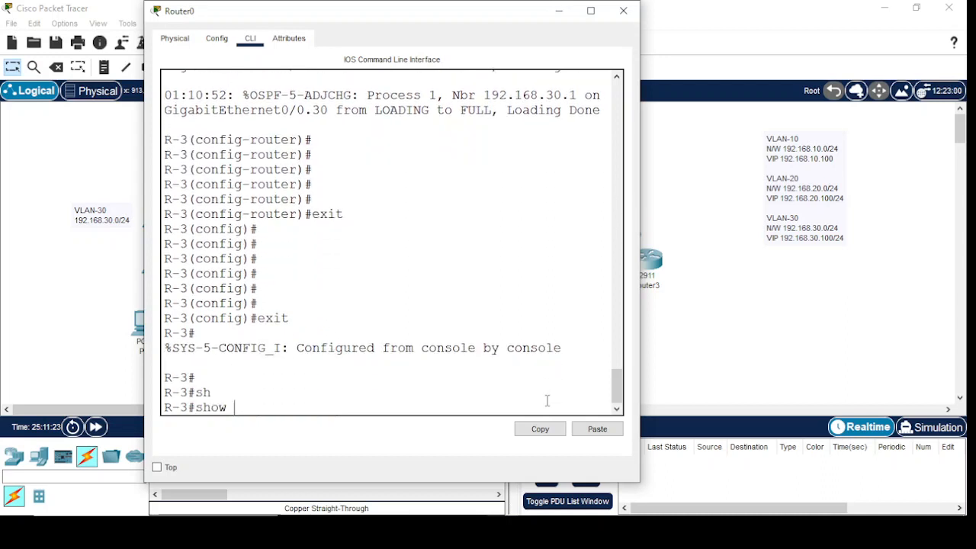
{"action": "type", "text": "st"}
{"action": "key", "text": "Tab"}
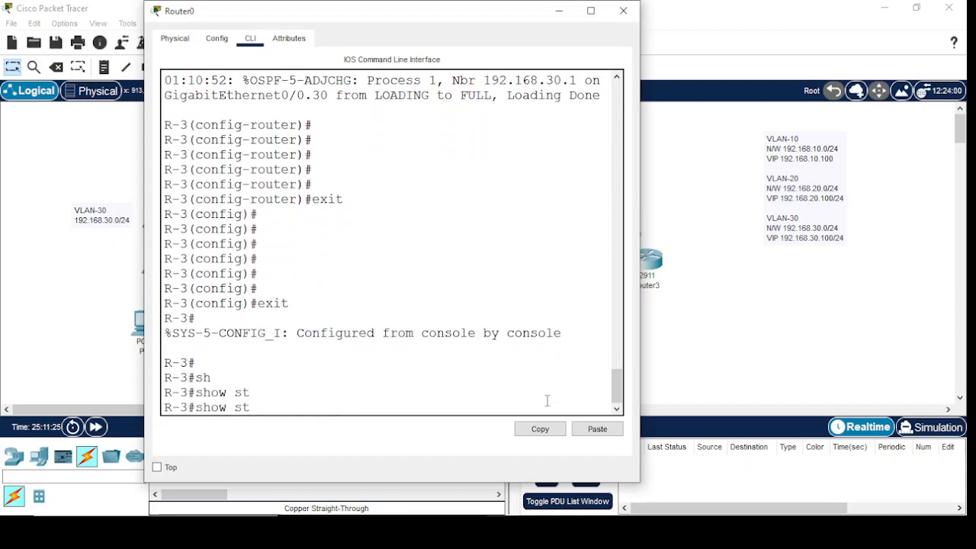
{"action": "type", "text": "an"}
{"action": "key", "text": "Tab"}
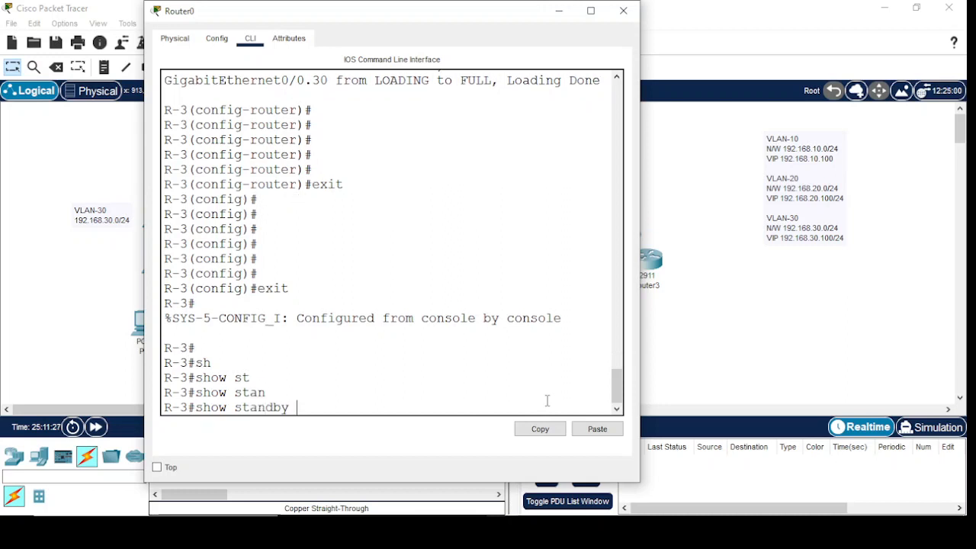
{"action": "type", "text": "br"}
{"action": "key", "text": "Tab"}
{"action": "key", "text": "Return"}
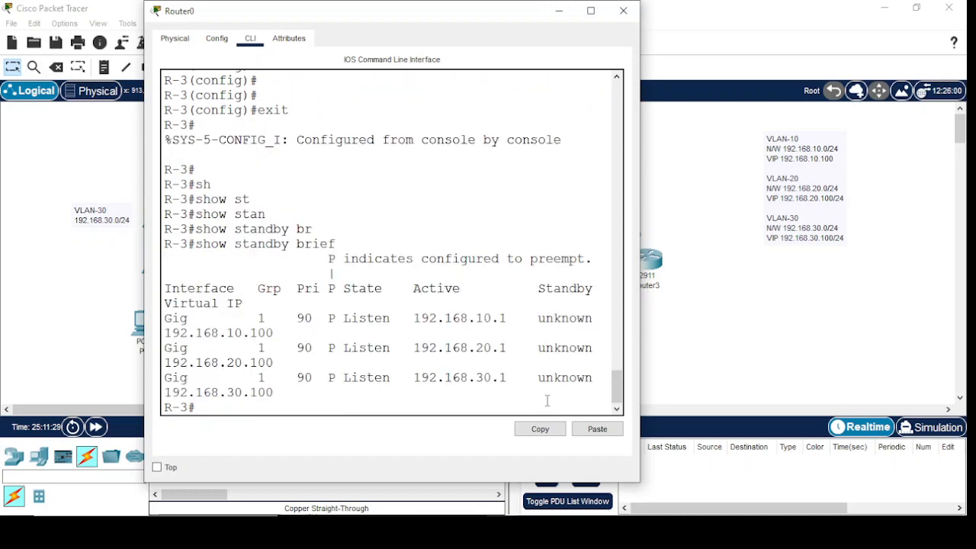
{"action": "left_click", "coordinate": [591, 10]}
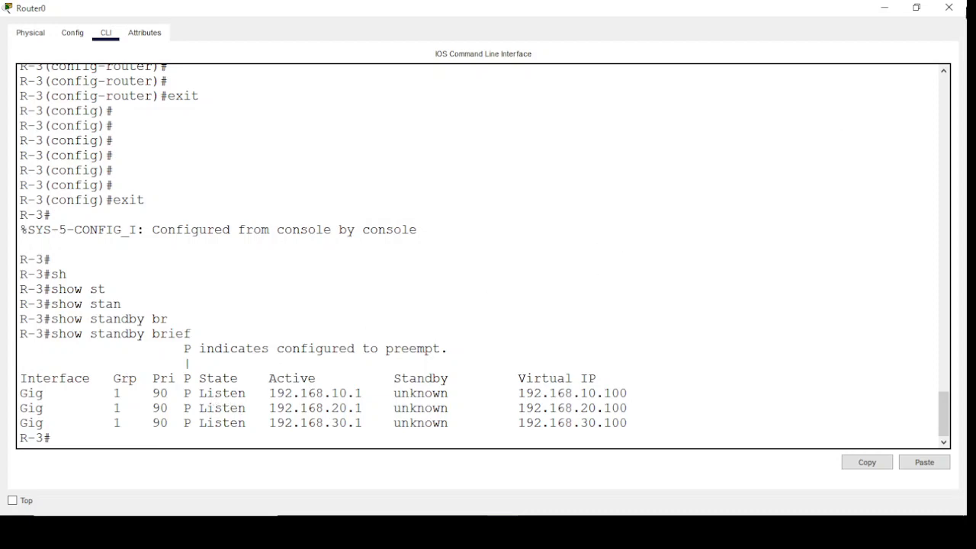
{"action": "left_click", "coordinate": [917, 8]}
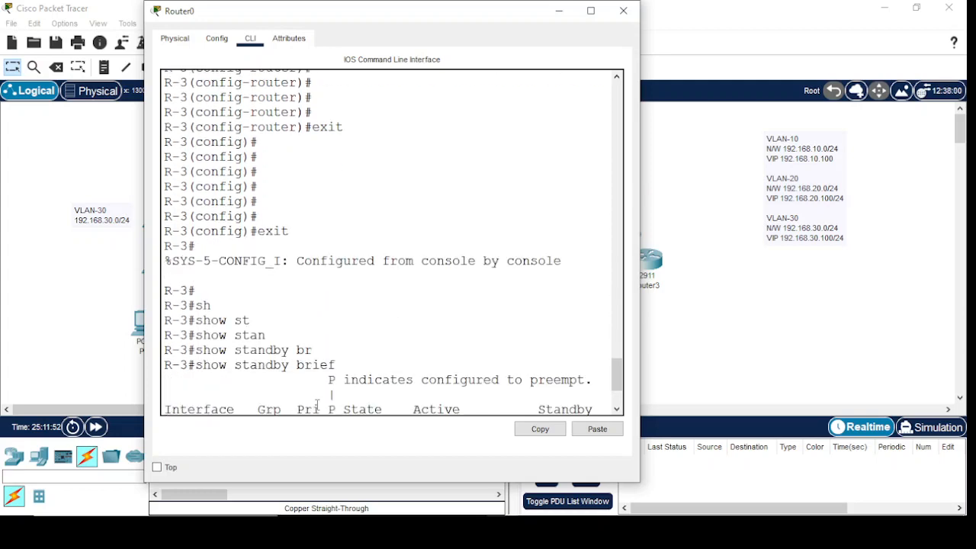
{"action": "left_click", "coordinate": [559, 10]}
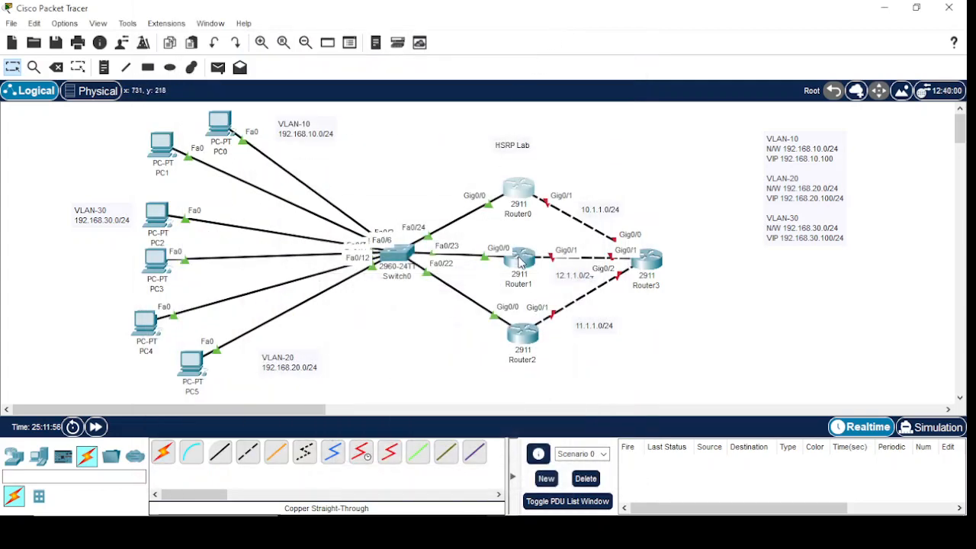
- Open Router1's command line and leave global configuration mode for privileged EXEC mode
{"action": "left_click", "coordinate": [521, 261]}
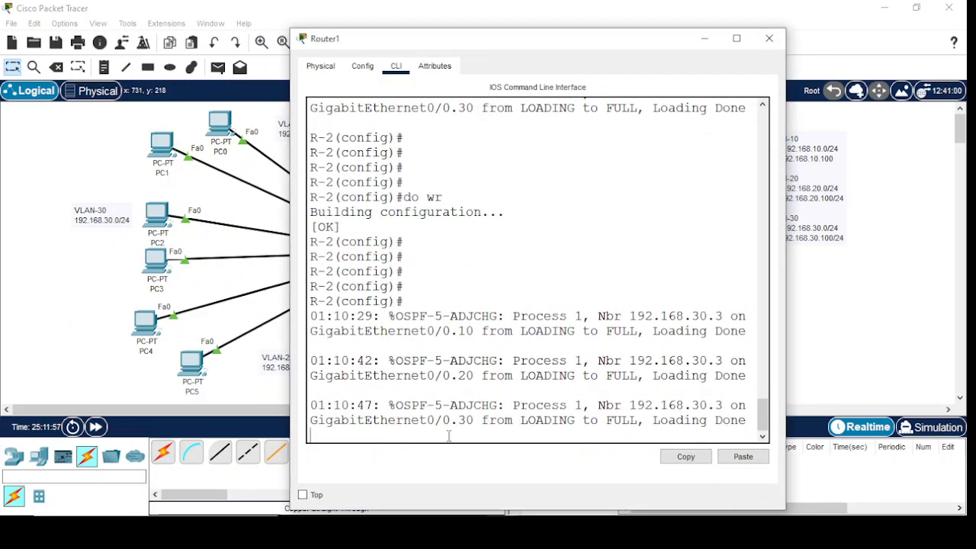
{"action": "key", "text": "Return"}
{"action": "key", "text": "Return"}
{"action": "key", "text": "Return"}
{"action": "key", "text": "Return"}
{"action": "key", "text": "Return"}
{"action": "key", "text": "Return"}
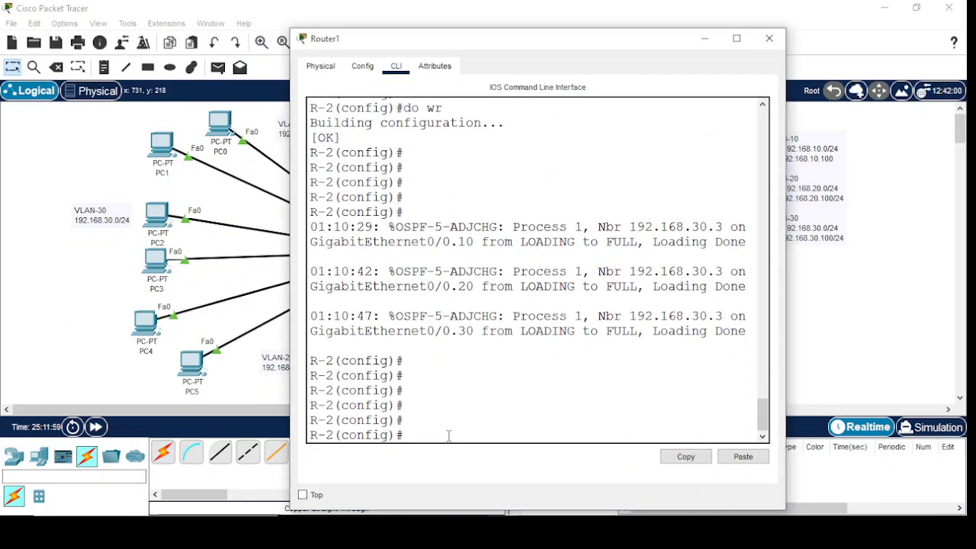
{"action": "type", "text": "exit"}
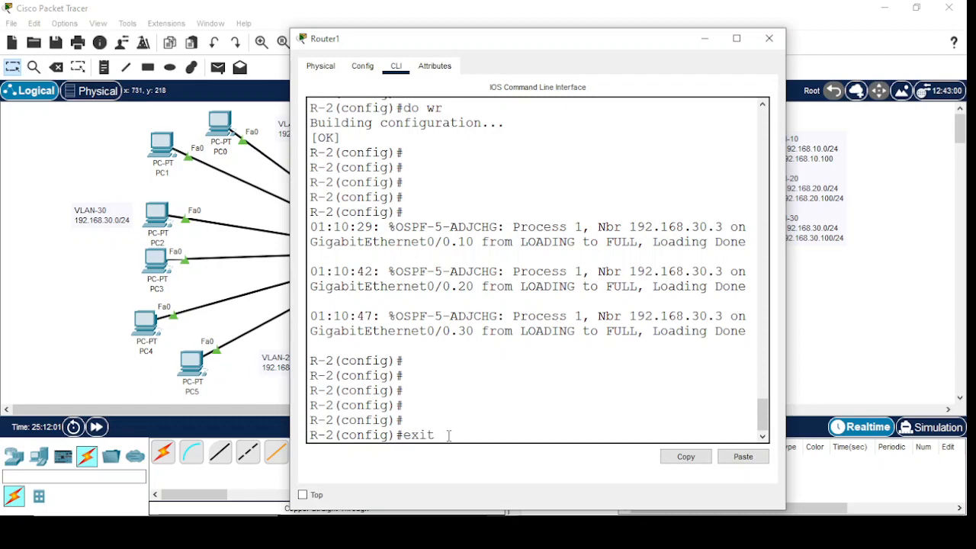
{"action": "key", "text": "Return"}
{"action": "key", "text": "Return"}
{"action": "key", "text": "Return"}
- Display the brief standby summary on Router1 to check its HSRP roles, and close its window
{"action": "type", "text": "sh"}
{"action": "key", "text": "Tab"}
{"action": "type", "text": "st"}
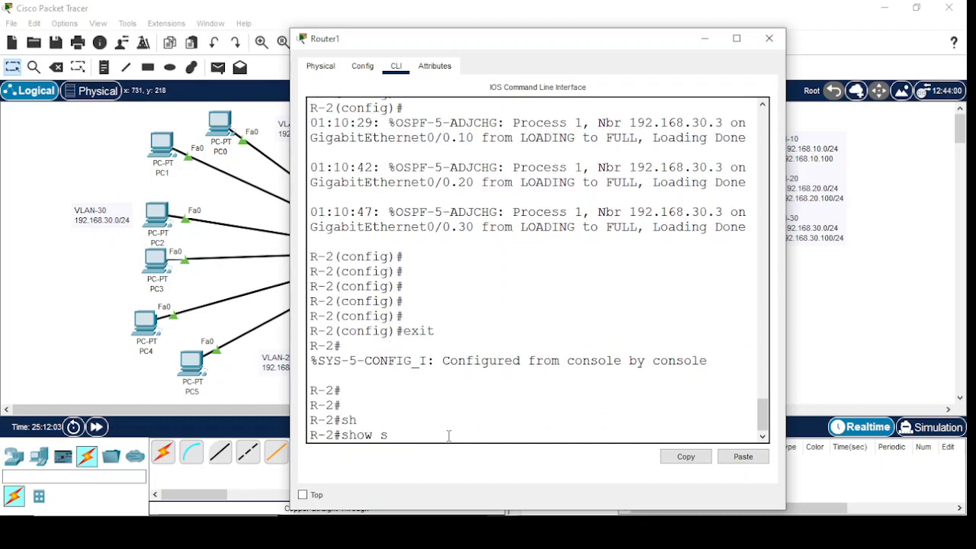
{"action": "key", "text": "Tab"}
{"action": "type", "text": "an"}
{"action": "key", "text": "Tab"}
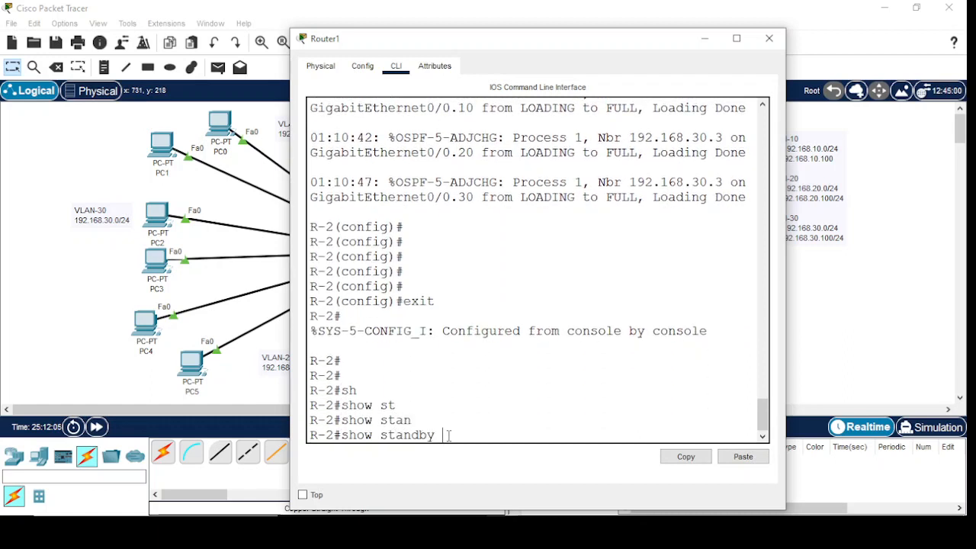
{"action": "type", "text": "br"}
{"action": "key", "text": "Tab"}
{"action": "key", "text": "Return"}
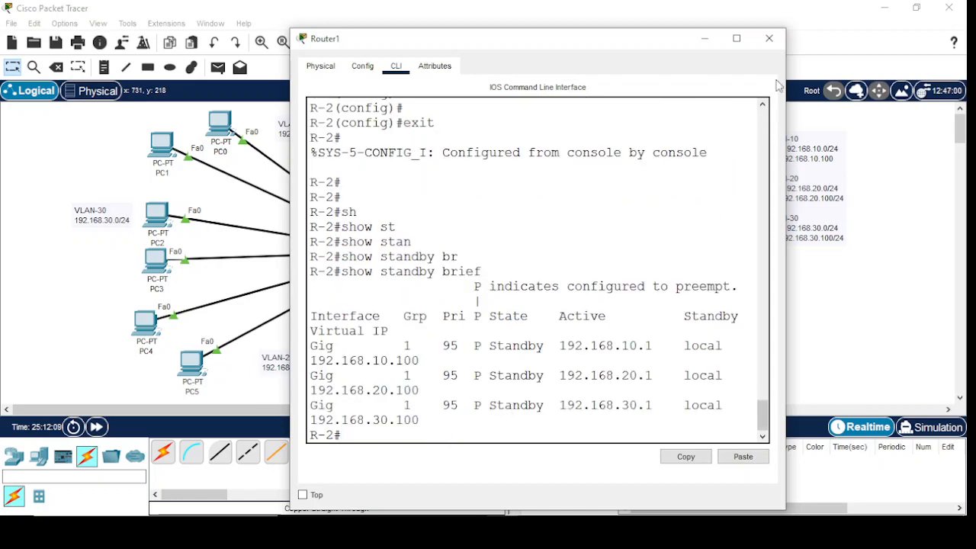
{"action": "left_click", "coordinate": [769, 38]}
- Open Router2's command line and enter privileged EXEC mode
{"action": "left_click", "coordinate": [526, 341]}
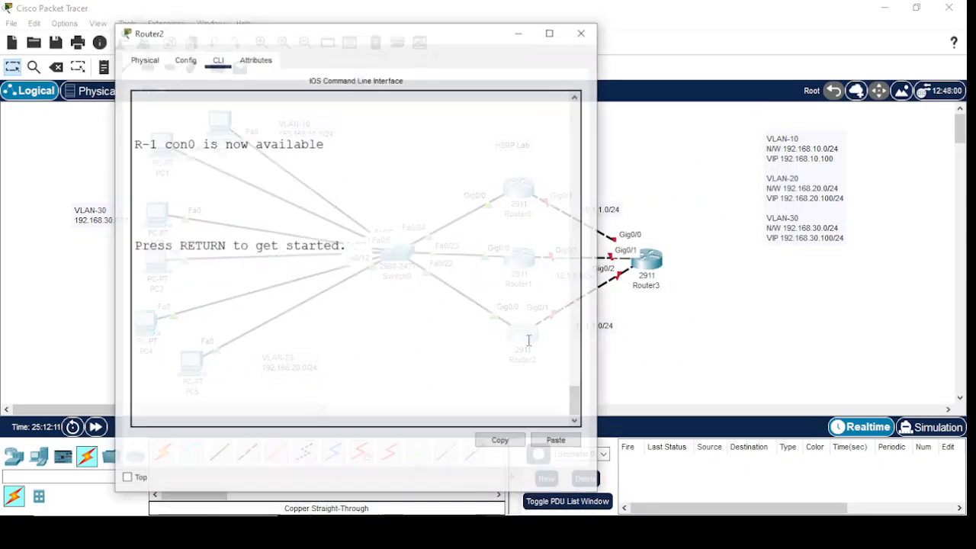
{"action": "key", "text": "Return"}
{"action": "key", "text": "Return"}
{"action": "key", "text": "Return"}
{"action": "key", "text": "Return"}
{"action": "key", "text": "Return"}
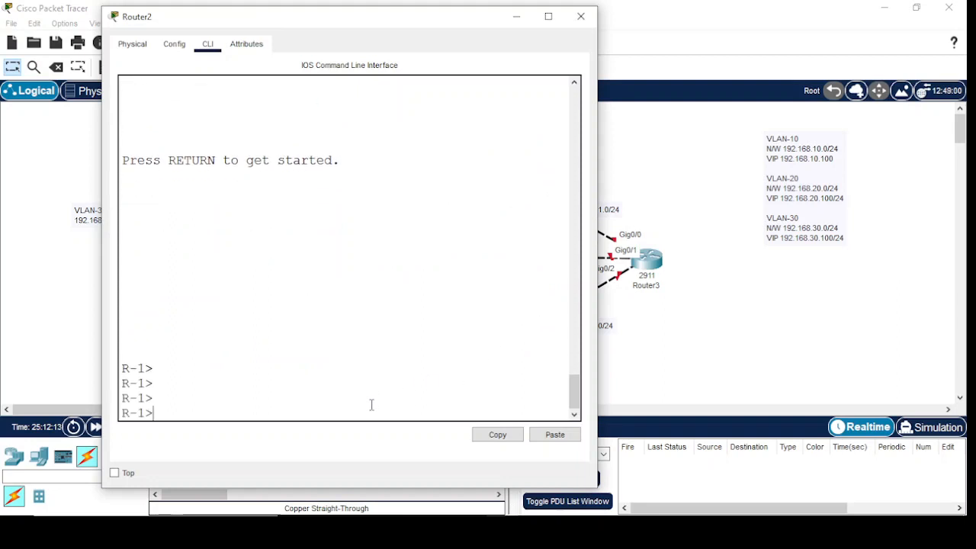
{"action": "type", "text": "en"}
{"action": "key", "text": "Return"}
{"action": "key", "text": "Return"}
{"action": "key", "text": "Return"}
{"action": "key", "text": "Return"}
{"action": "key", "text": "Return"}
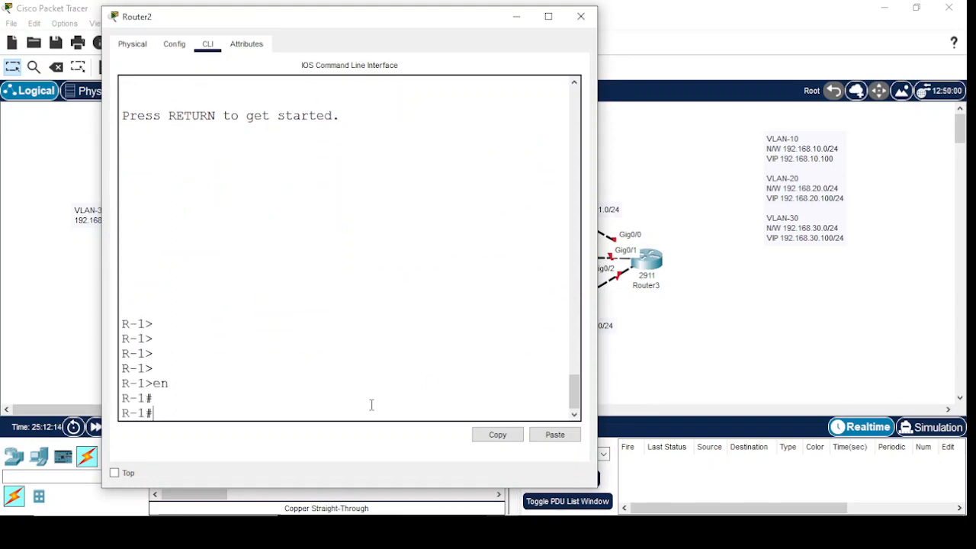
- Display the brief standby summary on Router2, inspect it in the enlarged window, and return to the topology
{"action": "type", "text": "sh"}
{"action": "key", "text": "Tab"}
{"action": "type", "text": "st"}
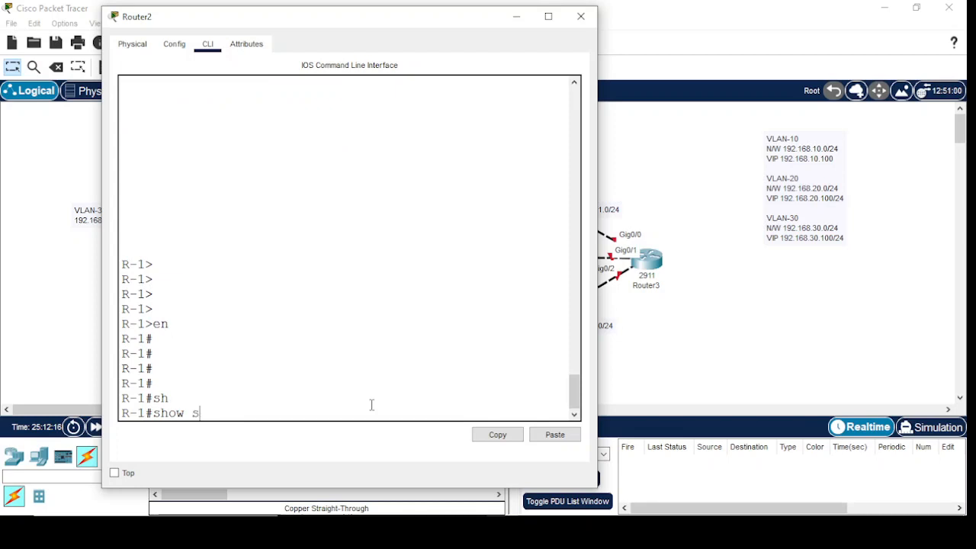
{"action": "key", "text": "Tab"}
{"action": "type", "text": "an"}
{"action": "key", "text": "Tab"}
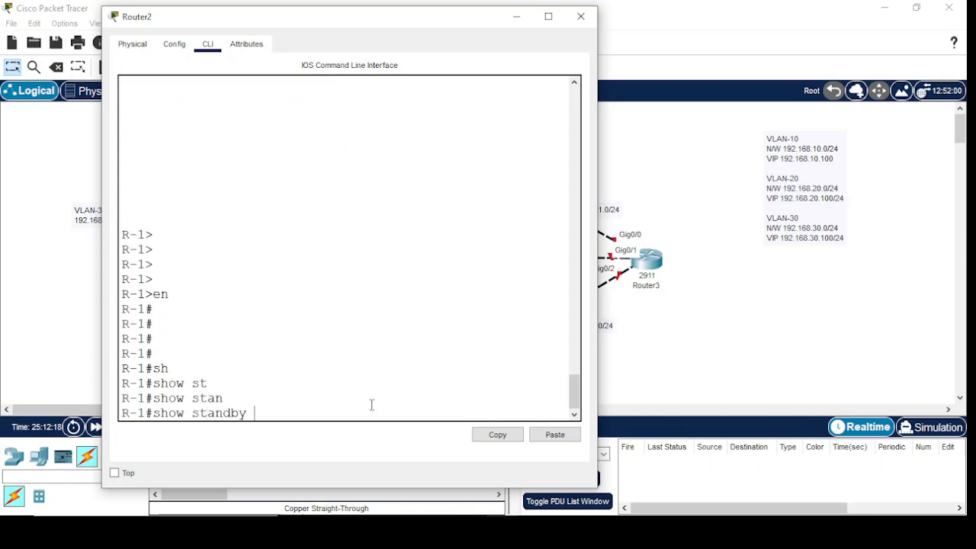
{"action": "type", "text": "br"}
{"action": "key", "text": "Tab"}
{"action": "key", "text": "Return"}
{"action": "key", "text": "Return"}
{"action": "key", "text": "Return"}
{"action": "key", "text": "Return"}
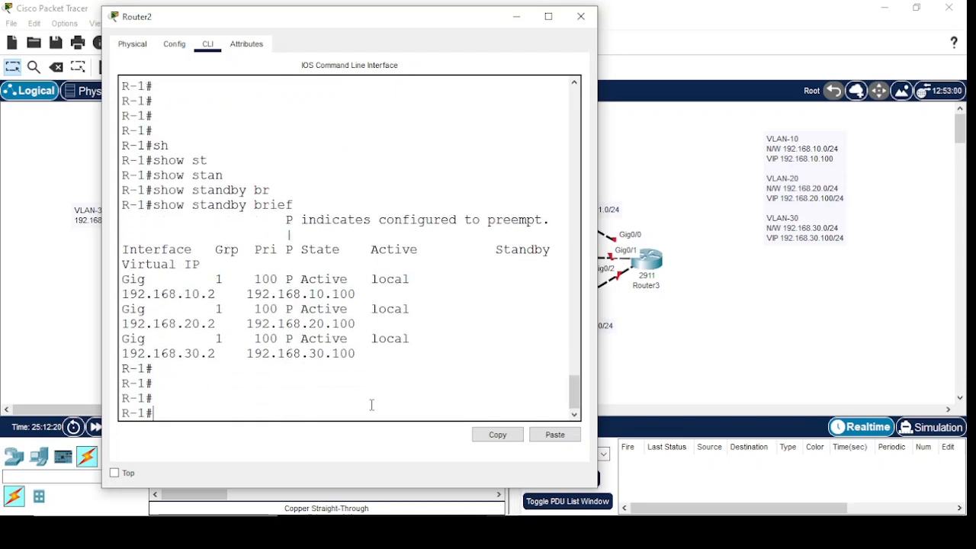
{"action": "left_click", "coordinate": [537, 20]}
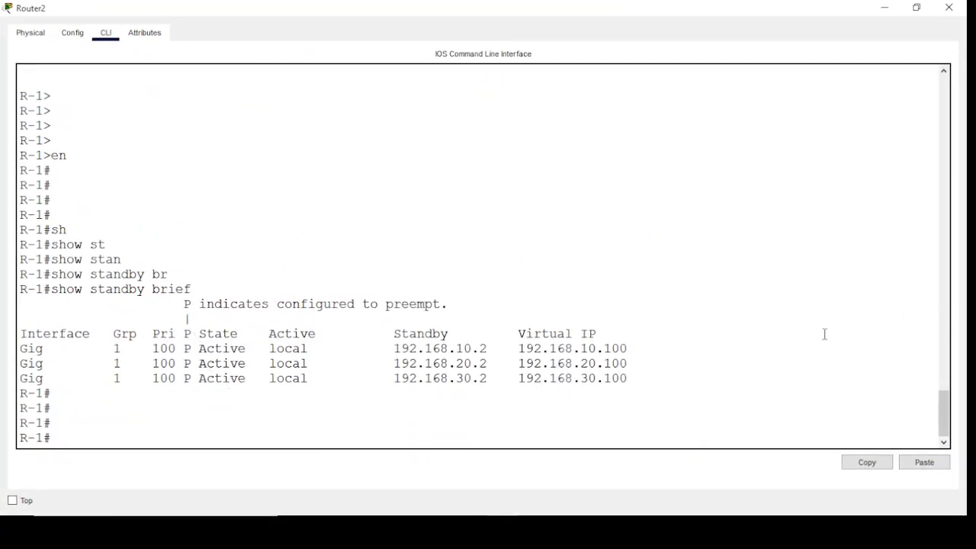
{"action": "left_click", "coordinate": [883, 8]}
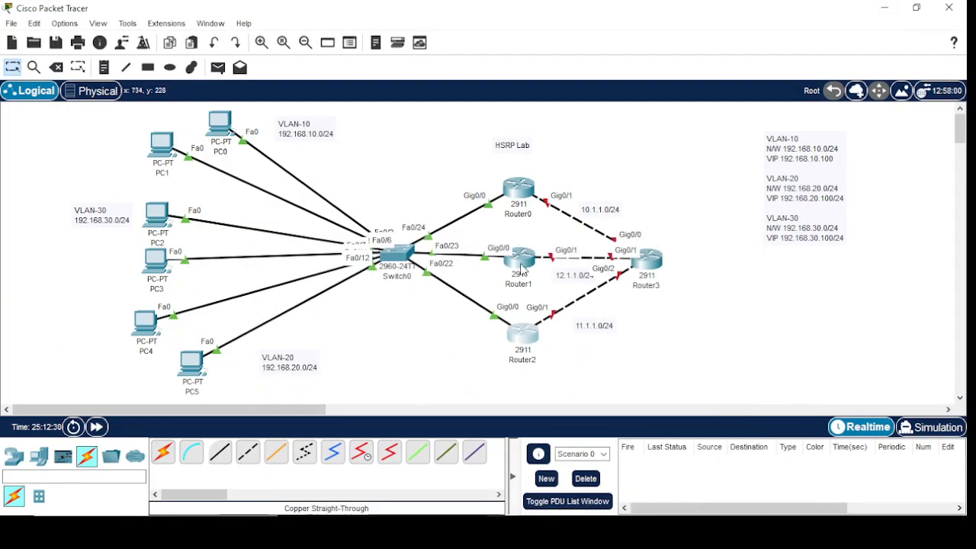
- Open Router3's command line beside the router topology and decline the initial configuration dialog
{"action": "mouse_move", "coordinate": [523, 267]}
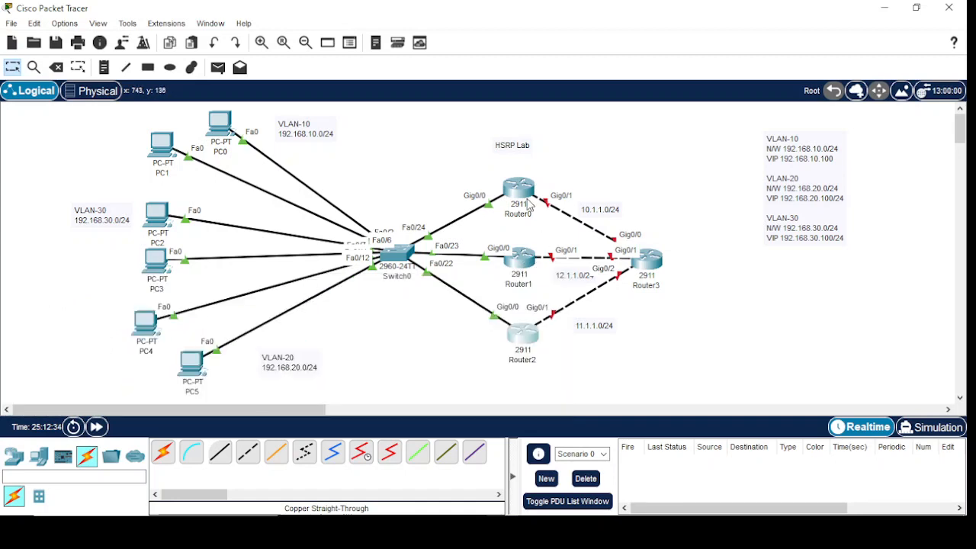
{"action": "mouse_move", "coordinate": [518, 190]}
{"action": "left_click", "coordinate": [654, 261]}
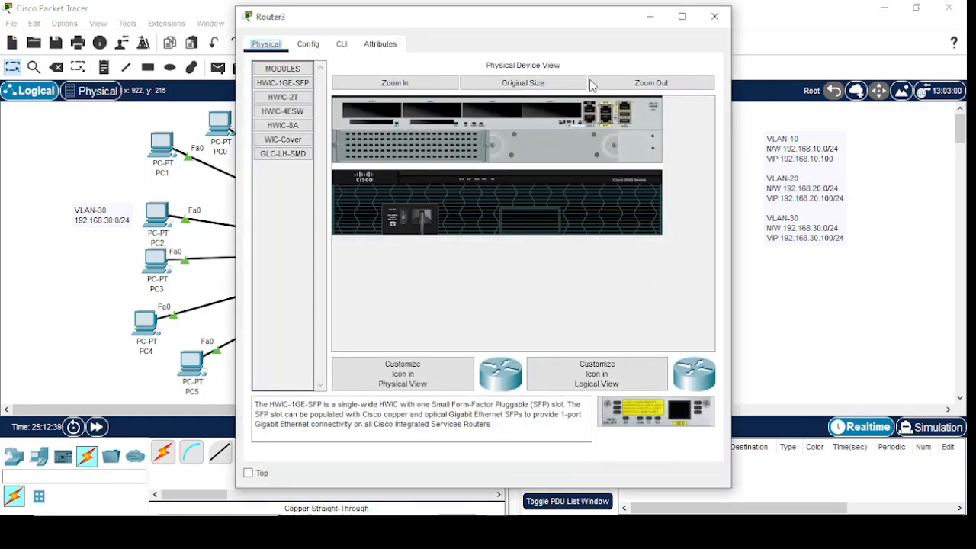
{"action": "left_click_drag", "start_coordinate": [537, 9], "coordinate": [301, 62]}
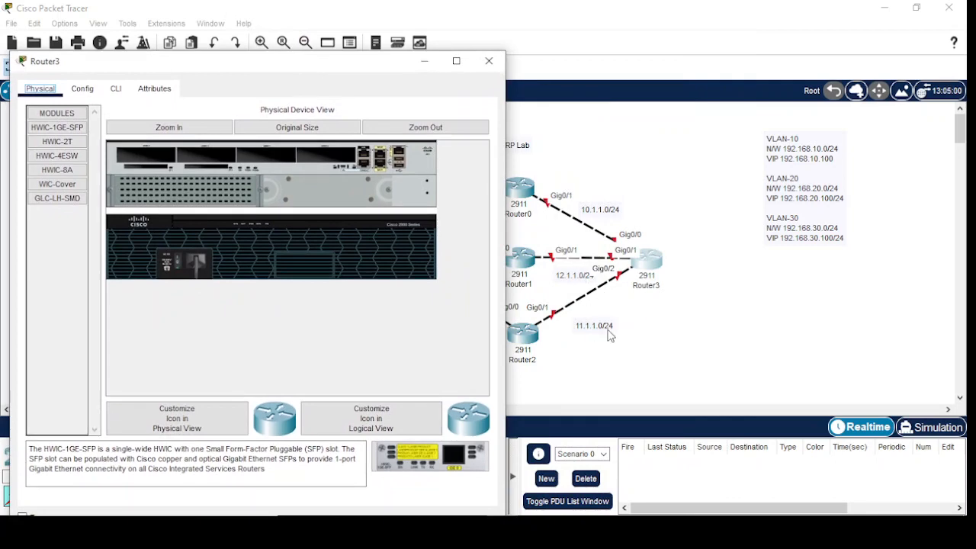
{"action": "left_click", "coordinate": [115, 88]}
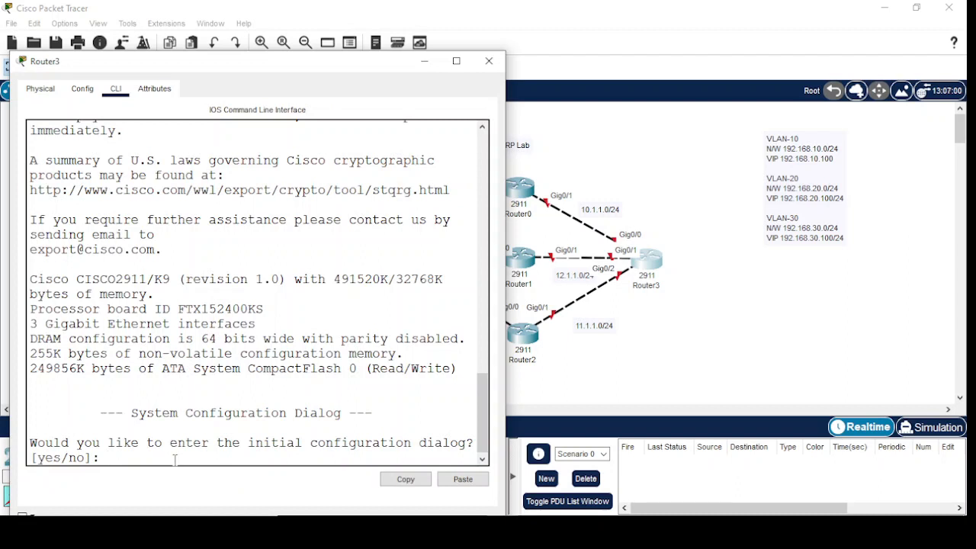
{"action": "type", "text": "no"}
{"action": "key", "text": "Return"}
{"action": "key", "text": "Return"}
{"action": "key", "text": "Return"}
{"action": "key", "text": "Return"}
{"action": "key", "text": "Return"}
- Enter privileged EXEC mode and global configuration mode on Router3
{"action": "type", "text": "en"}
{"action": "key", "text": "Return"}
{"action": "key", "text": "Return"}
{"action": "key", "text": "Return"}
{"action": "key", "text": "Return"}
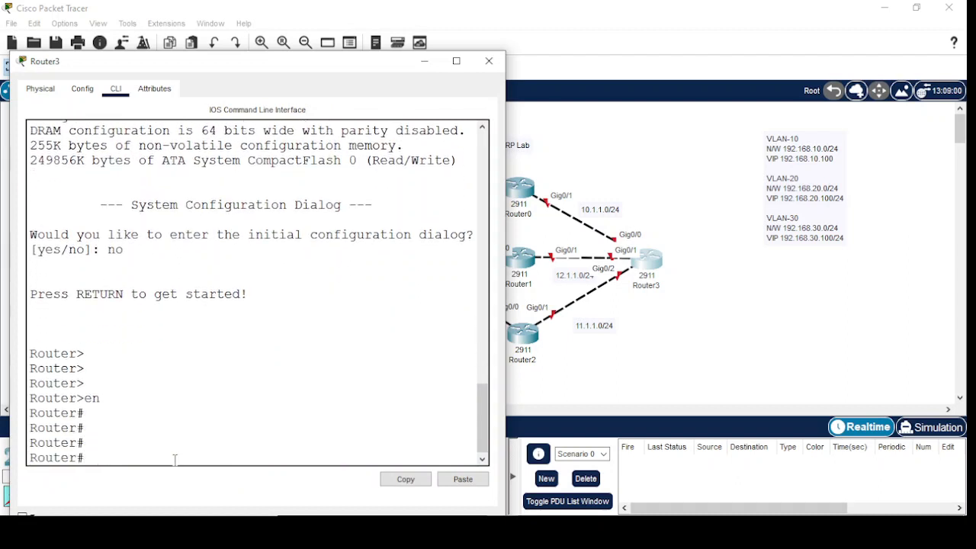
{"action": "type", "text": "config t"}
{"action": "key", "text": "Return"}
- Set Router3's hostname to ISP
{"action": "type", "text": "ho"}
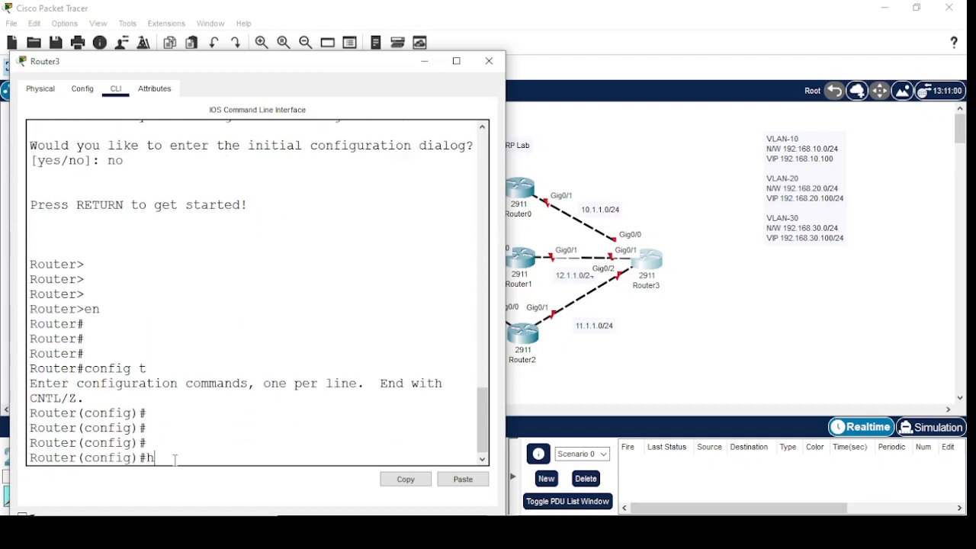
{"action": "key", "text": "Tab"}
{"action": "type", "text": "ISP"}
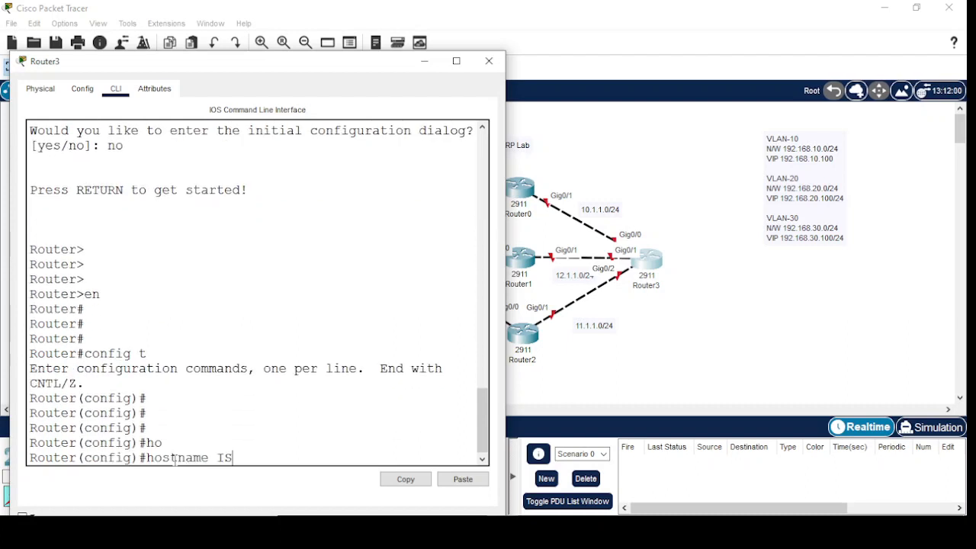
{"action": "key", "text": "Return"}
{"action": "key", "text": "Return"}
{"action": "key", "text": "Return"}
{"action": "key", "text": "Return"}
{"action": "key", "text": "Return"}
{"action": "key", "text": "Return"}
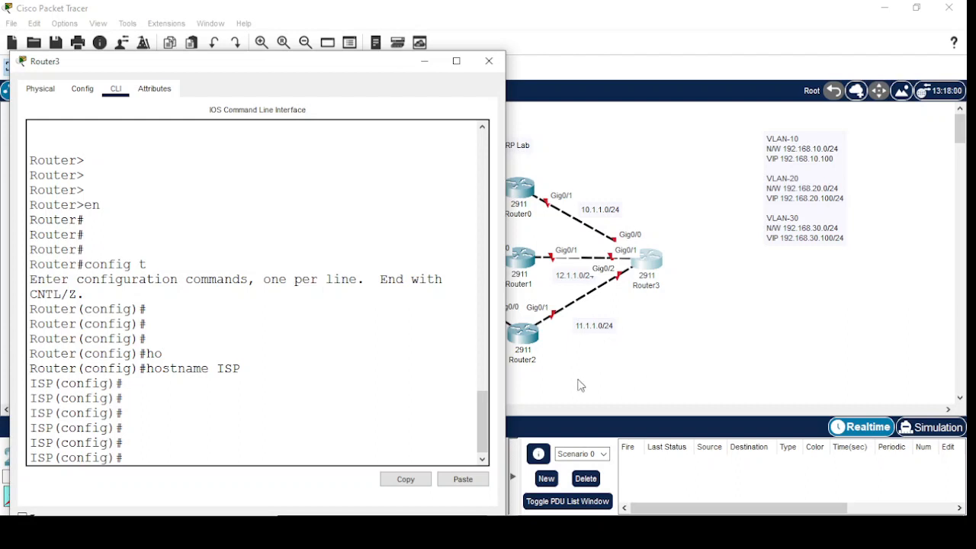
- Enter interface configuration mode for GigabitEthernet 0/2 on the ISP router
{"action": "type", "text": "inter"}
{"action": "key", "text": "Tab"}
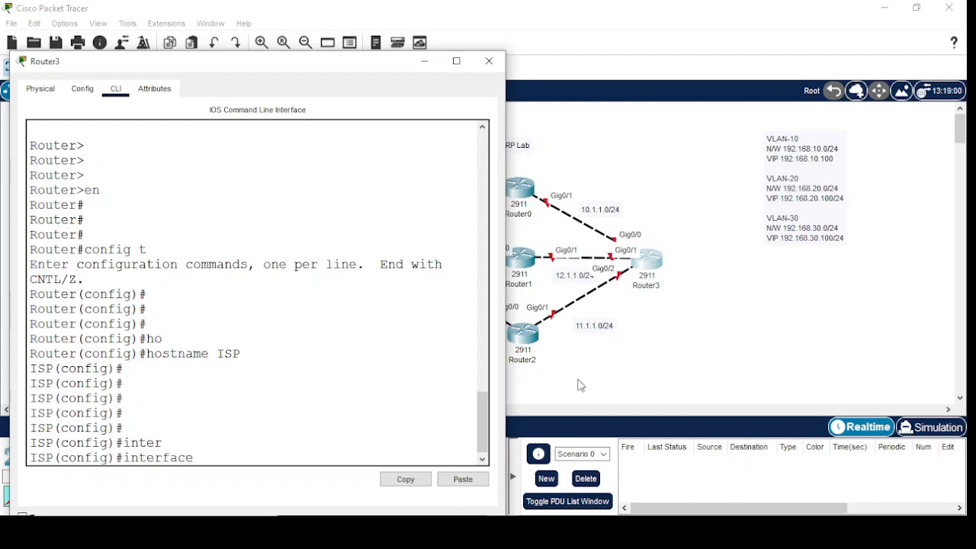
{"action": "type", "text": "gi"}
{"action": "key", "text": "Tab"}
{"action": "type", "text": "o/1"}
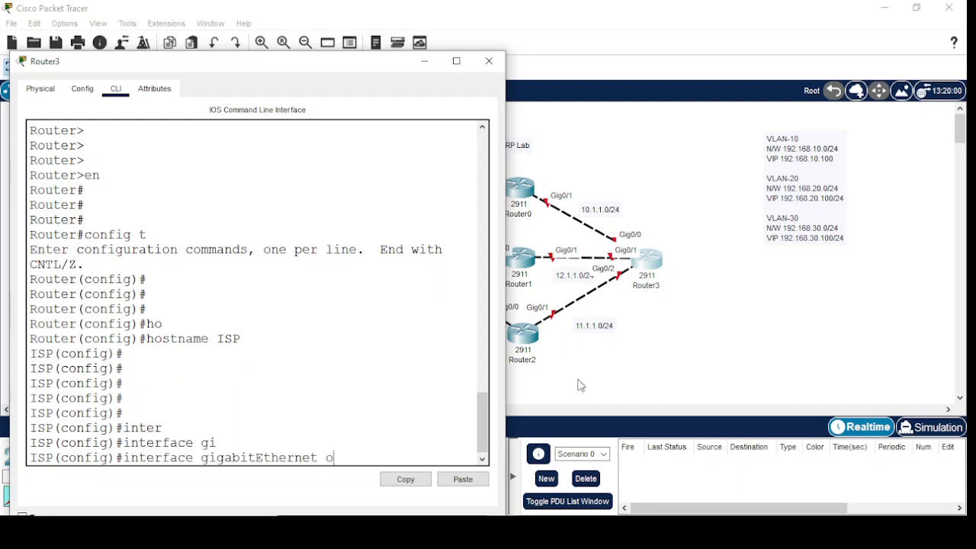
{"action": "key", "text": "BackSpace"}
{"action": "key", "text": "BackSpace"}
{"action": "key", "text": "BackSpace"}
{"action": "type", "text": "0/1"}
{"action": "key", "text": "BackSpace"}
{"action": "type", "text": "2"}
{"action": "key", "text": "Return"}
{"action": "key", "text": "Return"}
{"action": "key", "text": "Return"}
{"action": "key", "text": "Return"}
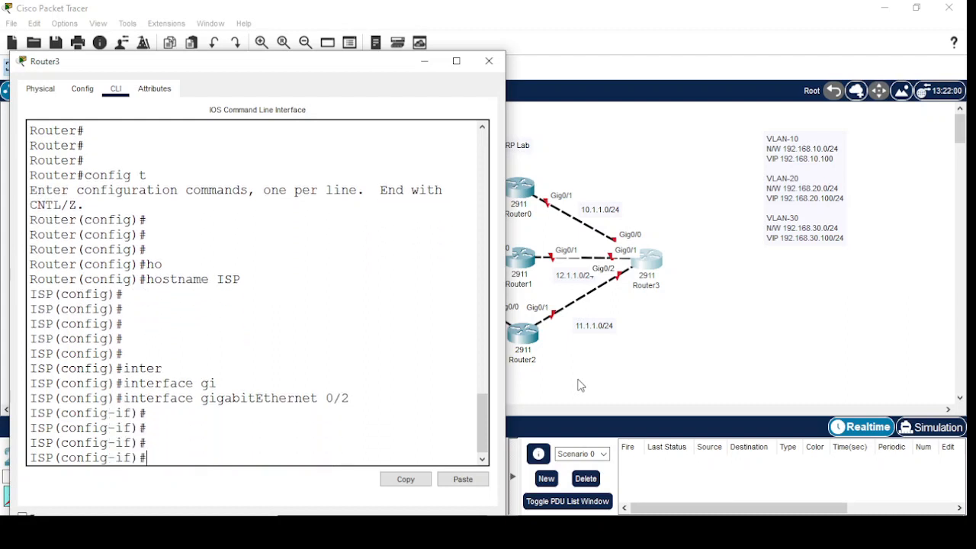
- Enable the ISP router's GigabitEthernet 0/2 interface with no shutdown
{"action": "type", "text": "no shu"}
{"action": "key", "text": "Tab"}
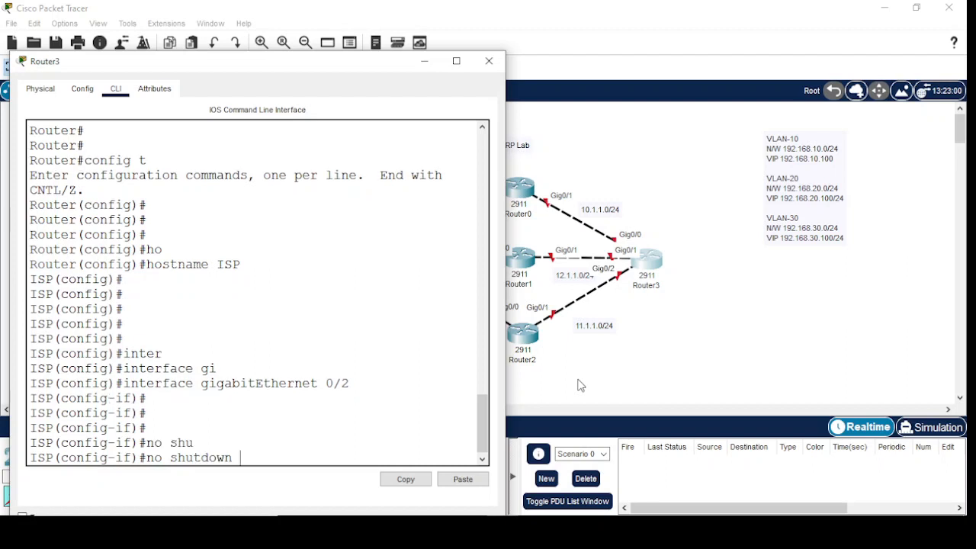
{"action": "key", "text": "Return"}
{"action": "key", "text": "Return"}
{"action": "key", "text": "Return"}
{"action": "key", "text": "Return"}
- Assign 11.1.1.2 with mask 255.255.255.0 to the ISP router's GigabitEthernet 0/2 and exit interface configuration mode
{"action": "type", "text": "ip a"}
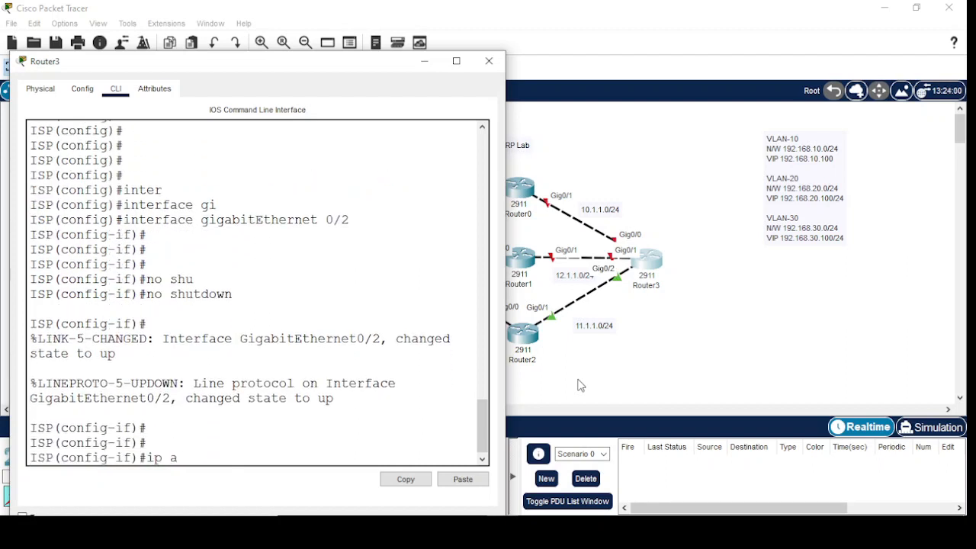
{"action": "type", "text": "d"}
{"action": "key", "text": "Tab"}
{"action": "type", "text": "11.1"}
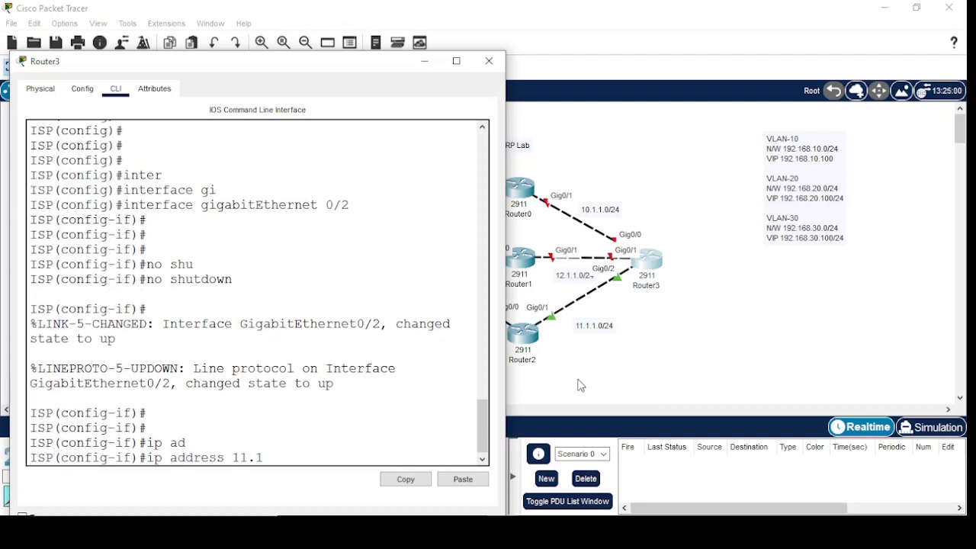
{"action": "type", "text": ".1.2 255.255.255.0"}
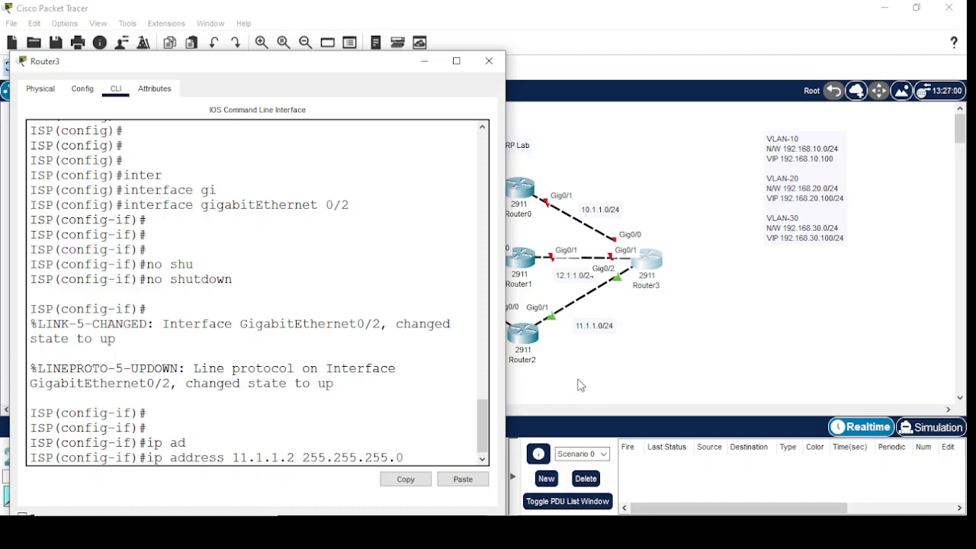
{"action": "key", "text": "Return"}
{"action": "key", "text": "Return"}
{"action": "key", "text": "Return"}
{"action": "key", "text": "Return"}
{"action": "type", "text": "exit"}
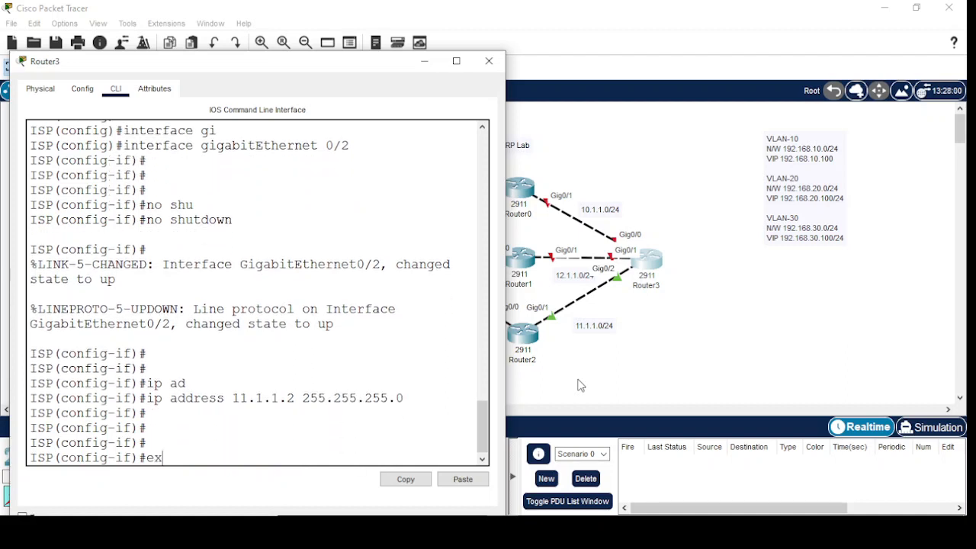
{"action": "key", "text": "Return"}
{"action": "key", "text": "Return"}
{"action": "key", "text": "Return"}
- Assign IP address 12.1.1.2 with mask 255.255.255.0 to the ISP router's GigabitEthernet 0/1 interface
{"action": "type", "text": "inter"}
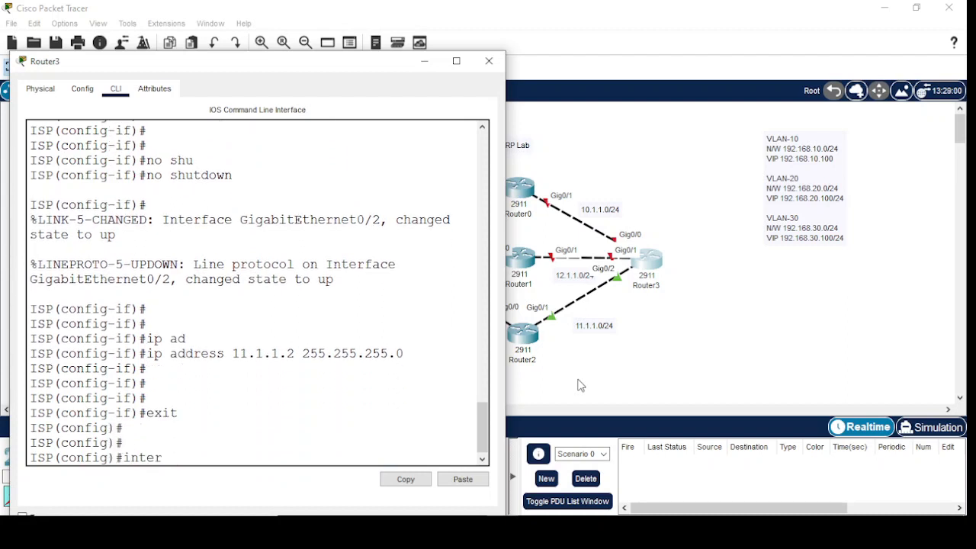
{"action": "key", "text": "Tab"}
{"action": "type", "text": "gi"}
{"action": "key", "text": "Tab"}
{"action": "type", "text": "0/"}
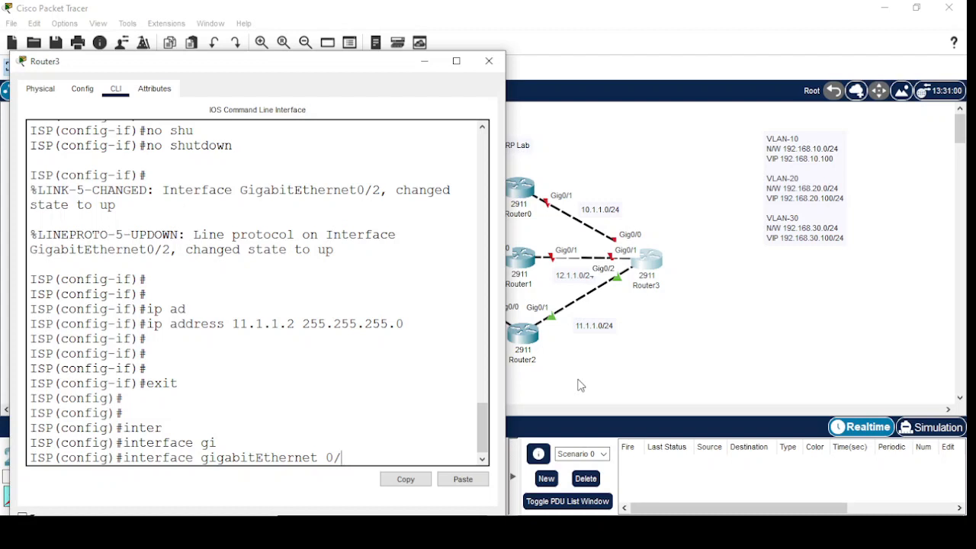
{"action": "type", "text": "1"}
{"action": "key", "text": "Return"}
{"action": "key", "text": "Return"}
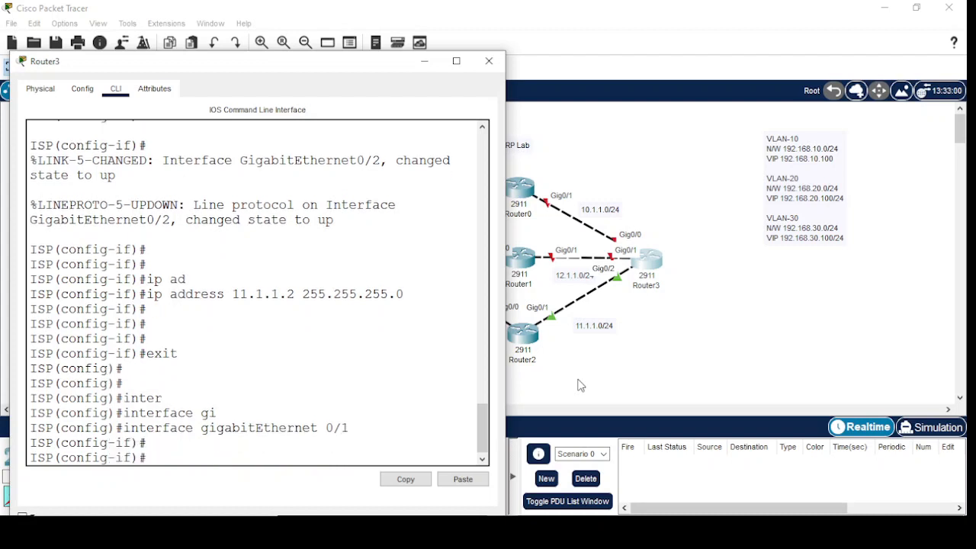
{"action": "type", "text": "ip ad"}
{"action": "key", "text": "Tab"}
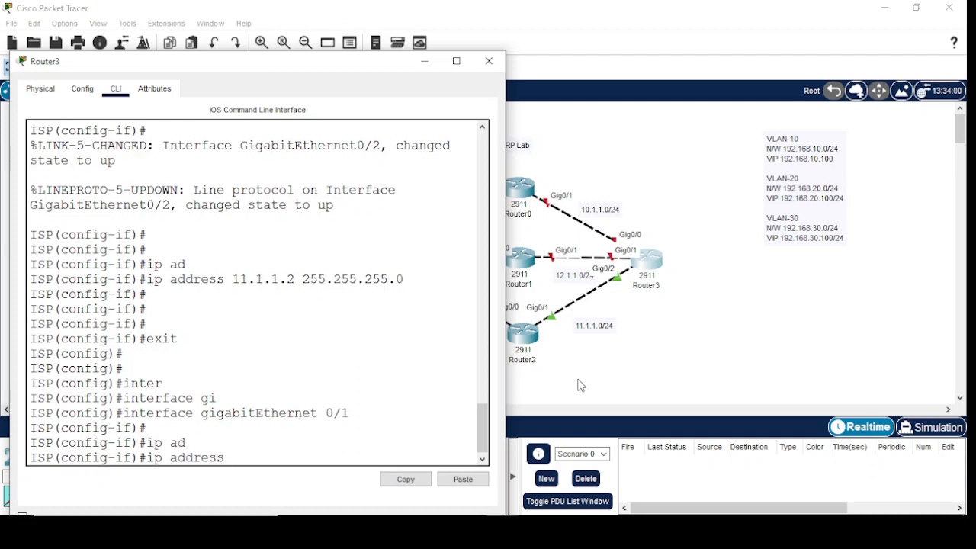
{"action": "type", "text": "12.1.1.2 255.255.255.0"}
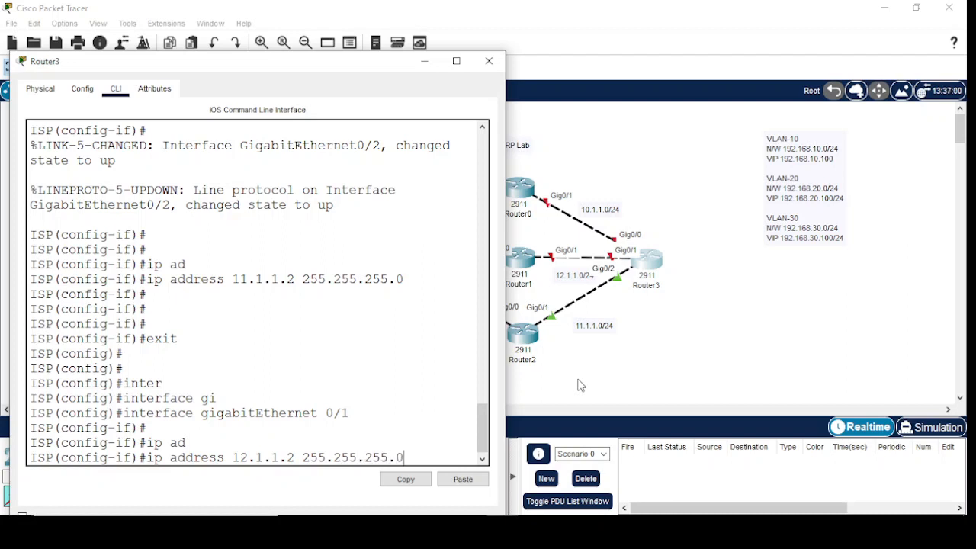
{"action": "key", "text": "Return"}
- Enable GigabitEthernet 0/1 with no shutdown and exit back to global configuration mode
{"action": "type", "text": "no shu"}
{"action": "key", "text": "Tab"}
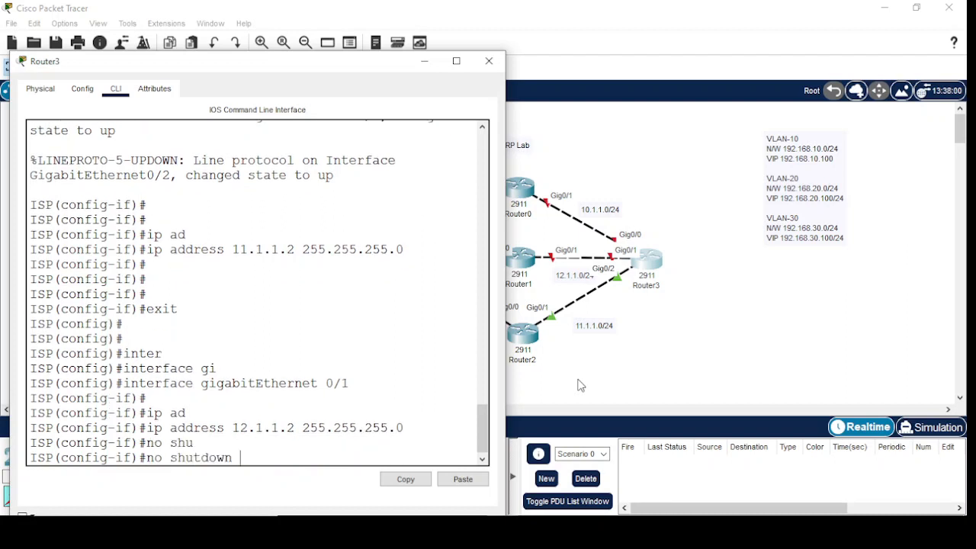
{"action": "key", "text": "Return"}
{"action": "key", "text": "Return"}
{"action": "key", "text": "Return"}
{"action": "key", "text": "Return"}
{"action": "type", "text": "exit"}
{"action": "key", "text": "Return"}
{"action": "key", "text": "Return"}
- Assign IP address 10.1.1.2 with mask 255.255.255.0 to the ISP router's GigabitEthernet 0/0 interface
{"action": "type", "text": "inter"}
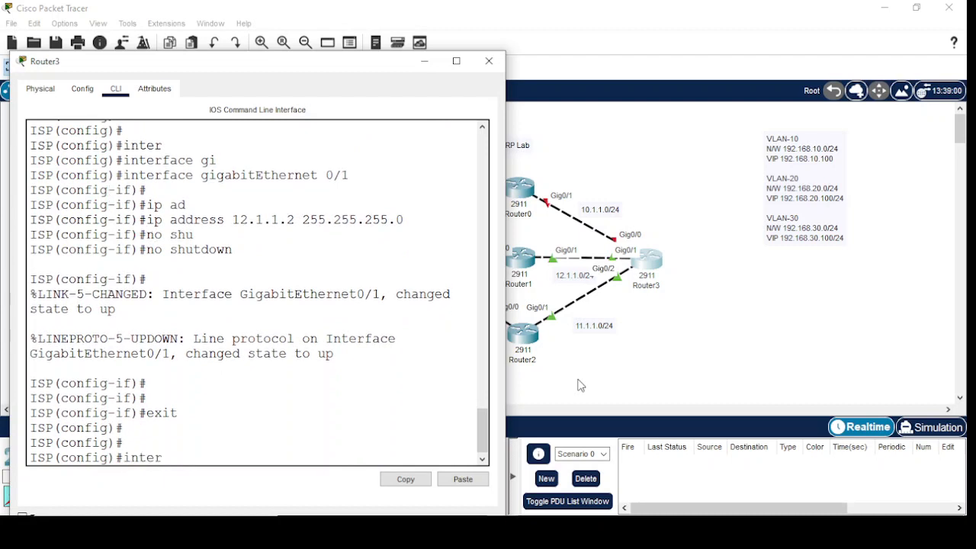
{"action": "key", "text": "Tab"}
{"action": "type", "text": "gi"}
{"action": "key", "text": "Tab"}
{"action": "type", "text": "0/0"}
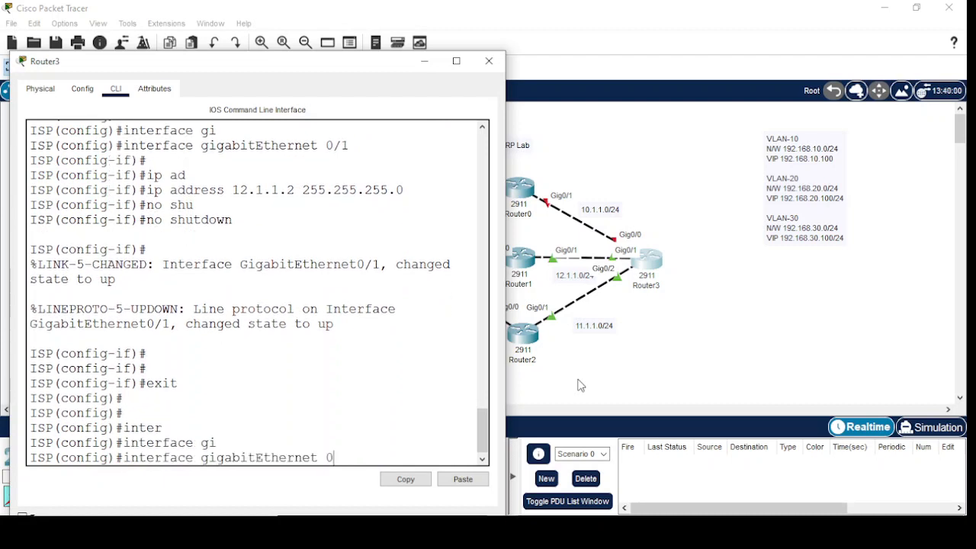
{"action": "key", "text": "Return"}
{"action": "key", "text": "Return"}
{"action": "key", "text": "Return"}
{"action": "key", "text": "Return"}
{"action": "type", "text": "ig-if)#i"}
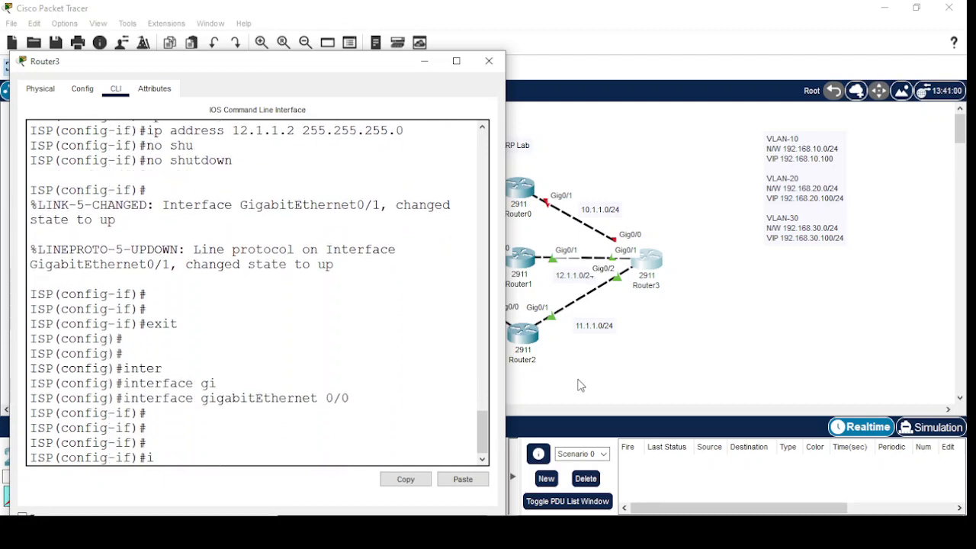
{"action": "type", "text": "p ad"}
{"action": "key", "text": "Tab"}
{"action": "type", "text": "10.1"}
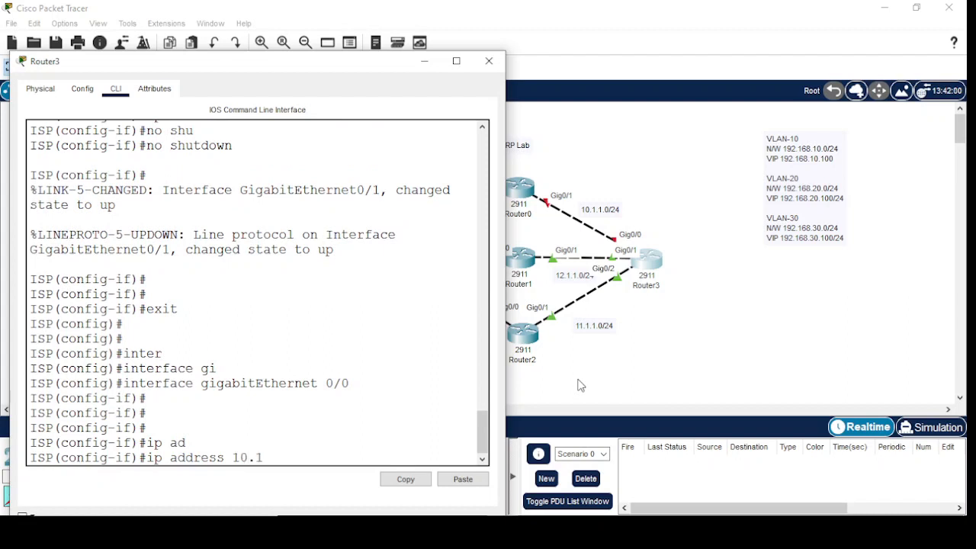
{"action": "type", "text": ".1.2 255.255.255.0"}
{"action": "key", "text": "Return"}
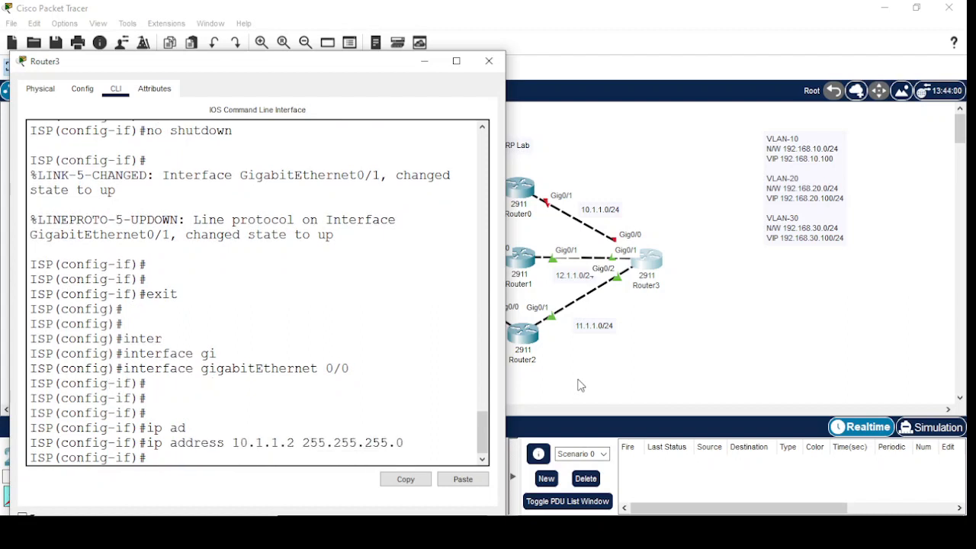
- Enable GigabitEthernet 0/0 with no shutdown and exit back to global configuration mode
{"action": "type", "text": "no shu"}
{"action": "key", "text": "Tab"}
{"action": "key", "text": "Return"}
{"action": "key", "text": "Return"}
{"action": "key", "text": "Return"}
{"action": "key", "text": "Return"}
{"action": "key", "text": "Return"}
{"action": "key", "text": "Return"}
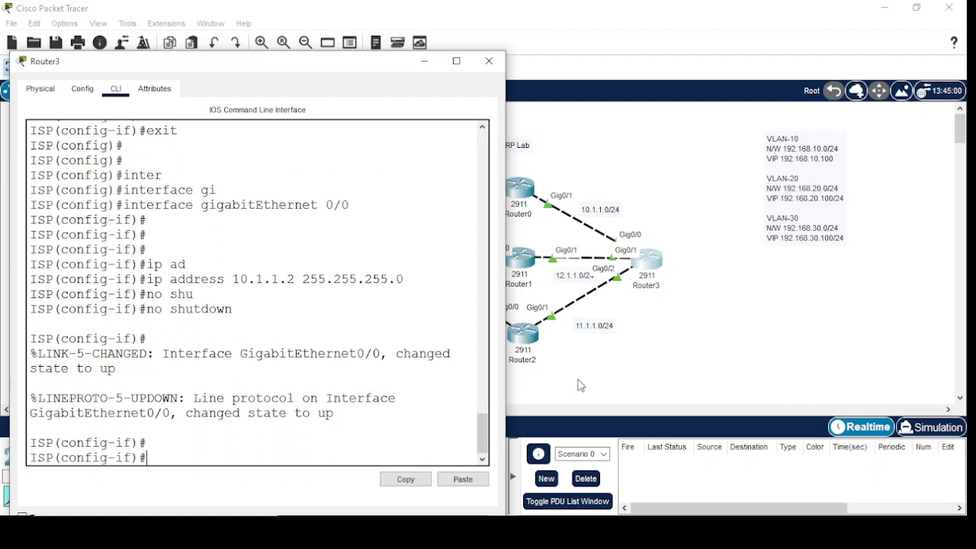
{"action": "type", "text": "exit"}
{"action": "key", "text": "Return"}
{"action": "key", "text": "Return"}
{"action": "key", "text": "Return"}
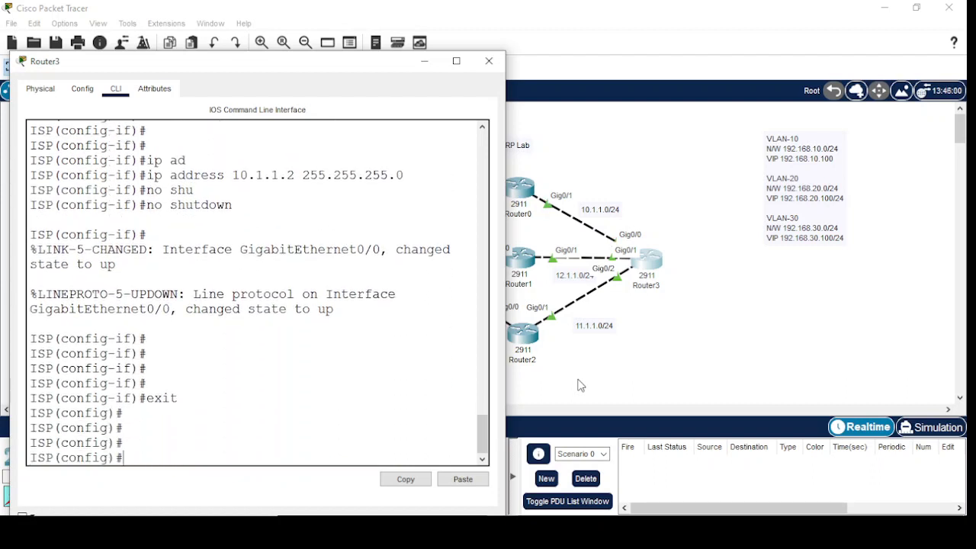
- Create the loopback 1 interface on the ISP router and enter its configuration mode
{"action": "type", "text": "inter"}
{"action": "key", "text": "Tab"}
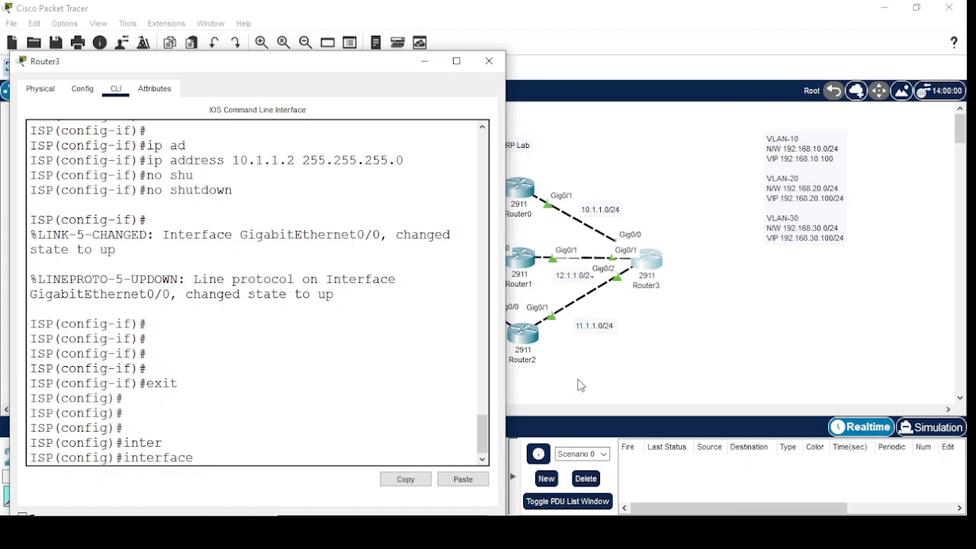
{"action": "type", "text": "lo"}
{"action": "key", "text": "Tab"}
{"action": "type", "text": "1"}
{"action": "key", "text": "Return"}
{"action": "key", "text": "Return"}
{"action": "key", "text": "Return"}
{"action": "key", "text": "Return"}
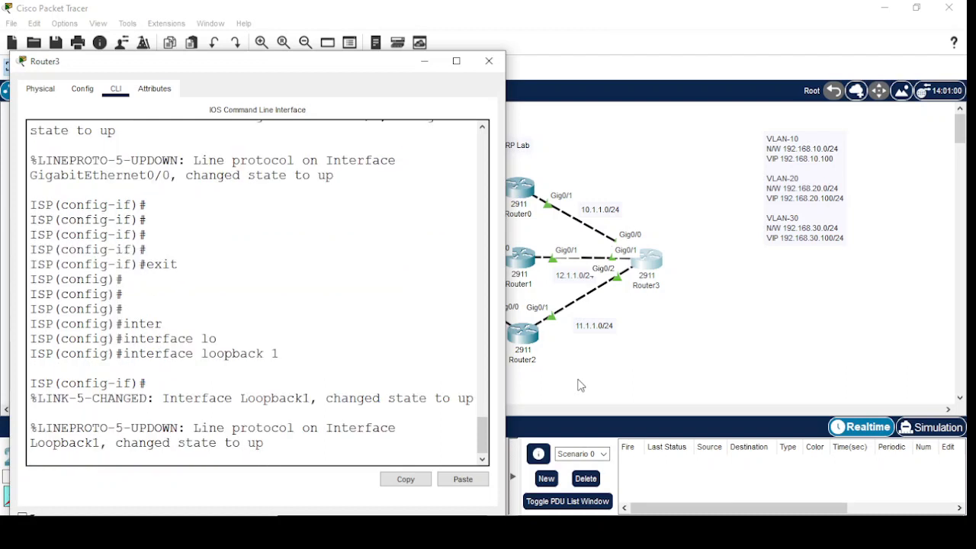
- Assign 200.1.1.100 with mask 255.255.255.0 to loopback 1 and exit interface configuration mode
{"action": "type", "text": "ip ad"}
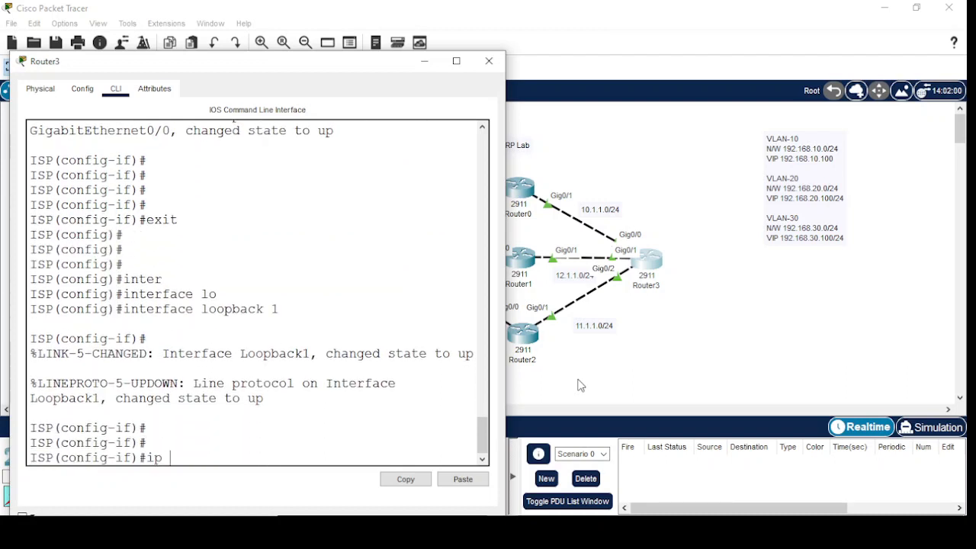
{"action": "key", "text": "Tab"}
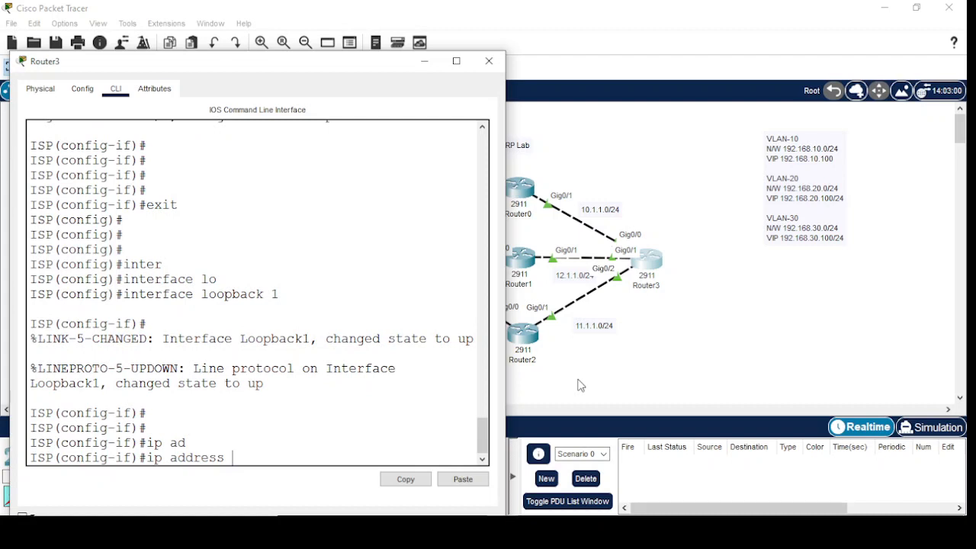
{"action": "type", "text": "200.1.1.100 255.255"}
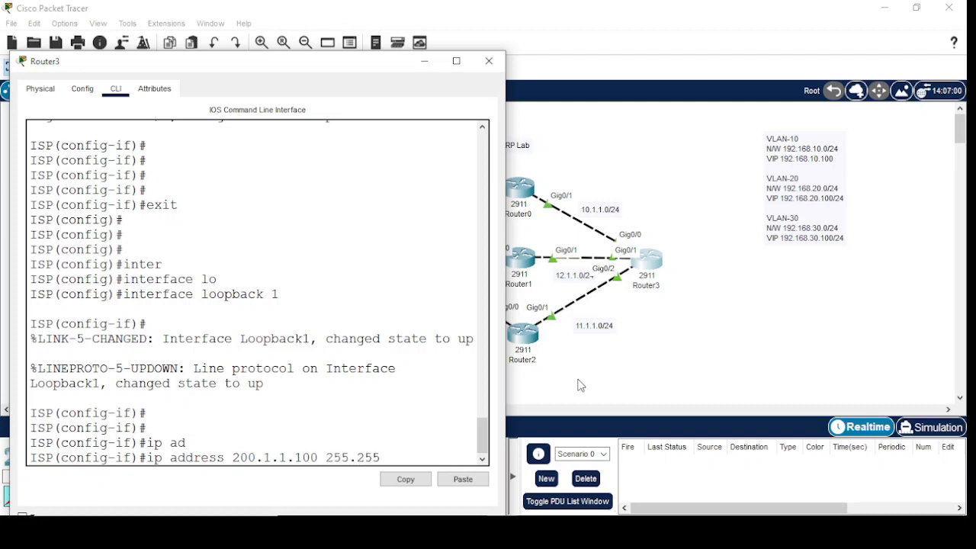
{"action": "type", "text": ".255.0"}
{"action": "key", "text": "Return"}
{"action": "key", "text": "Return"}
{"action": "key", "text": "Return"}
{"action": "key", "text": "Return"}
{"action": "key", "text": "Return"}
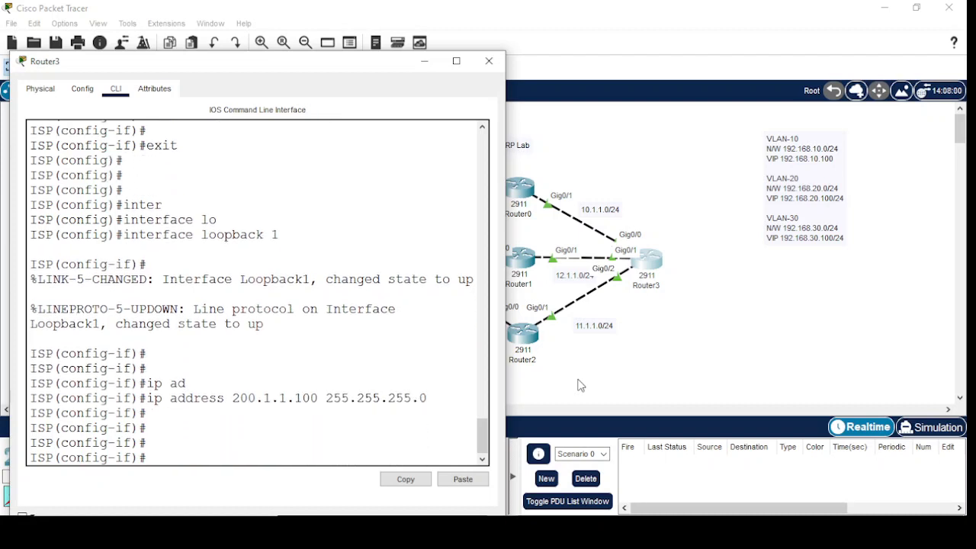
{"action": "type", "text": "exit"}
{"action": "key", "text": "Return"}
{"action": "key", "text": "Return"}
{"action": "key", "text": "Return"}
{"action": "key", "text": "Return"}
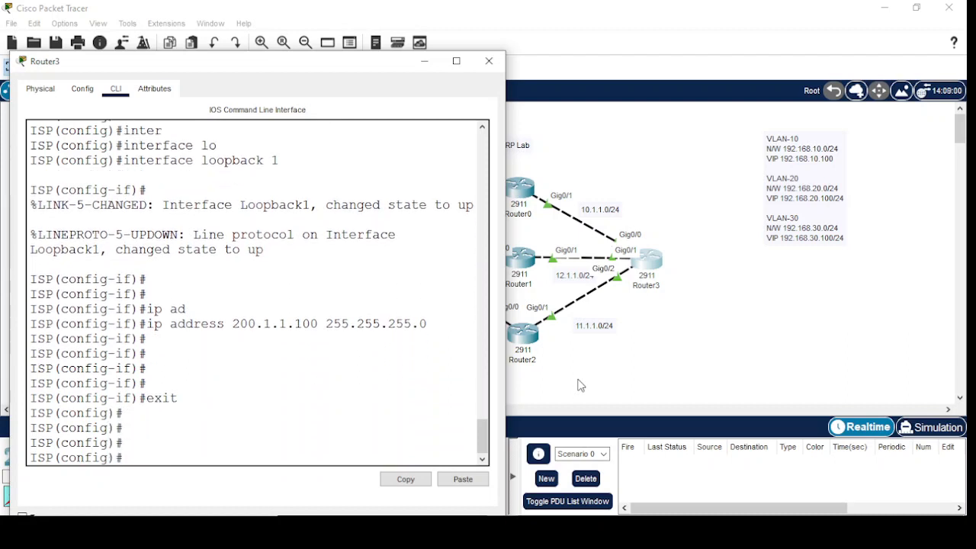
- Start OSPF routing process 1 on the ISP router
{"action": "type", "text": "rout"}
{"action": "key", "text": "Tab"}
{"action": "type", "text": "o"}
{"action": "key", "text": "Tab"}
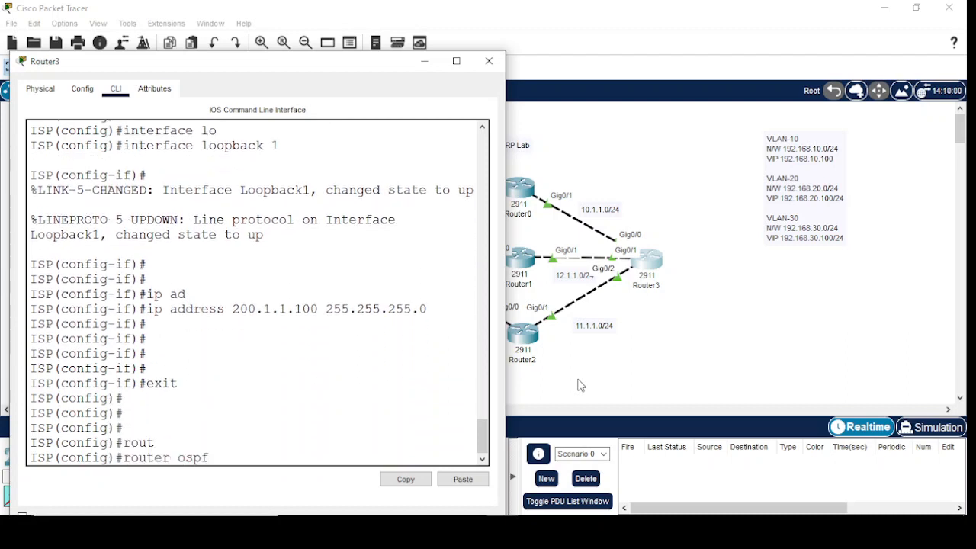
{"action": "type", "text": "1"}
{"action": "key", "text": "Return"}
{"action": "key", "text": "Return"}
{"action": "key", "text": "Return"}
- Add network 10.1.1.0 with wildcard mask 0.0.0.255 to OSPF area 0
{"action": "type", "text": "net"}
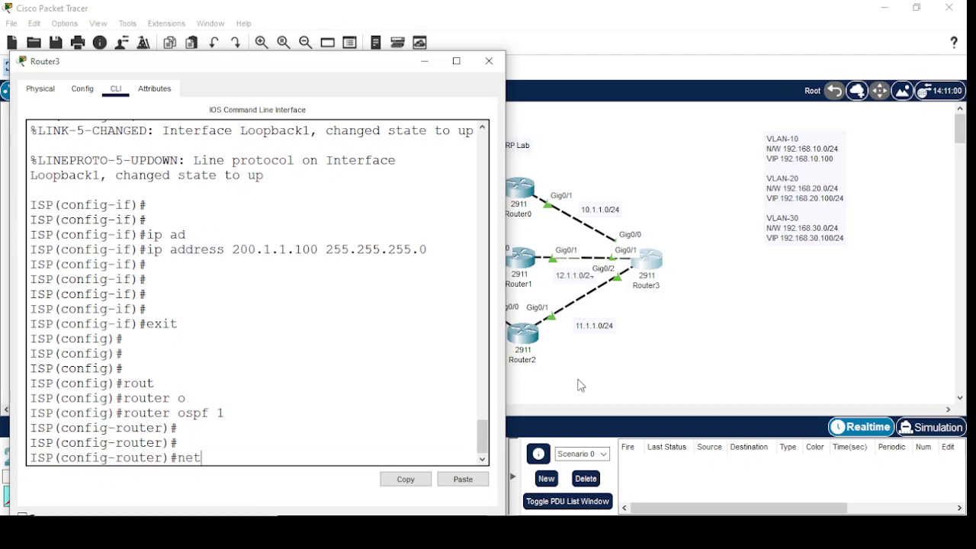
{"action": "key", "text": "Tab"}
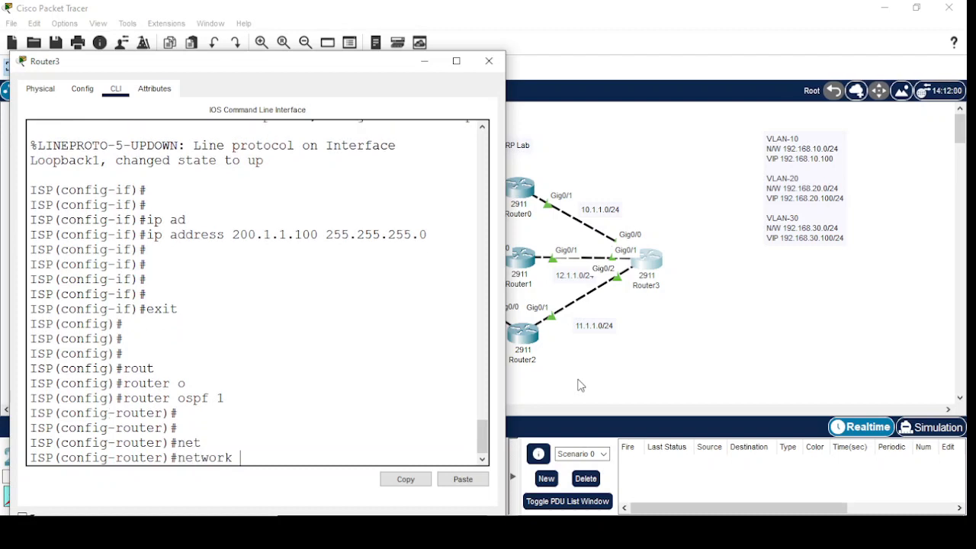
{"action": "type", "text": "10.1.1.0 0.0.0.255 a 0"}
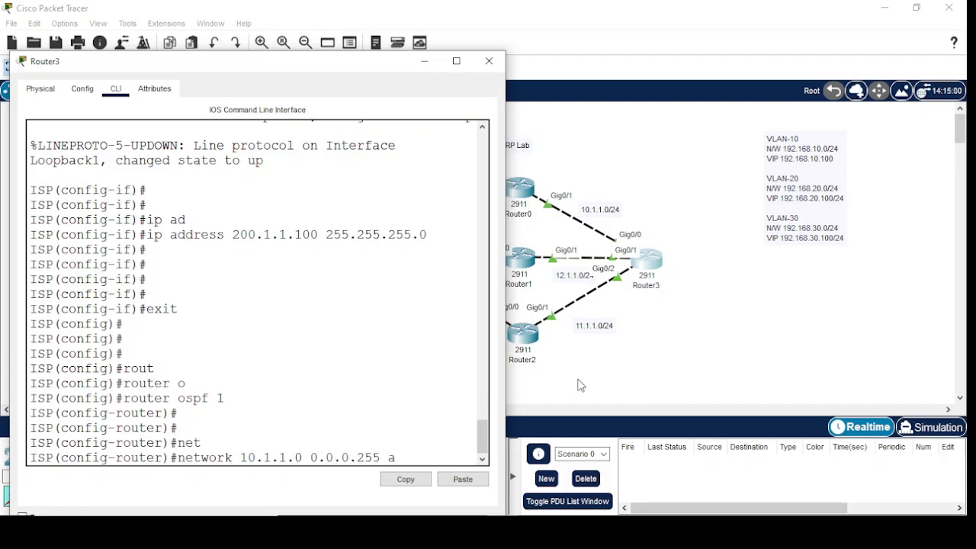
{"action": "key", "text": "Return"}
- Add network 11.1.1.0 with wildcard mask 0.0.0.255 to OSPF area 0
{"action": "type", "text": "net"}
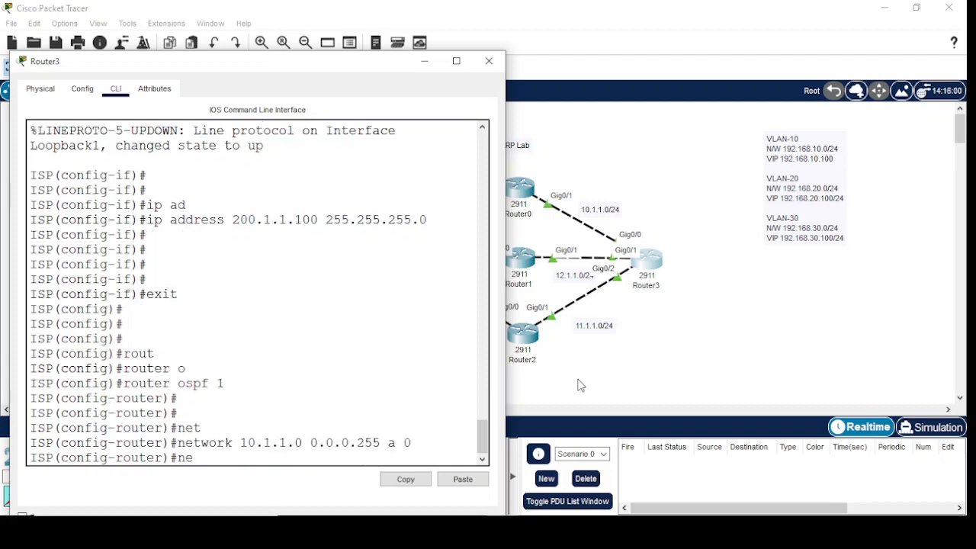
{"action": "key", "text": "Tab"}
{"action": "type", "text": "11."}
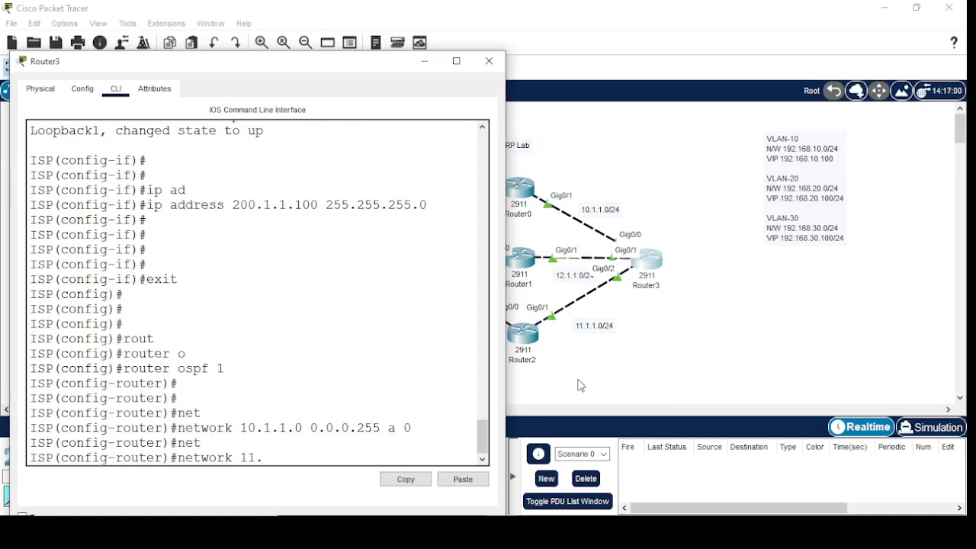
{"action": "type", "text": "1.1.0 25"}
{"action": "key", "text": "BackSpace"}
{"action": "key", "text": "BackSpace"}
{"action": "type", "text": "0.0."}
{"action": "type", "text": "0.255"}
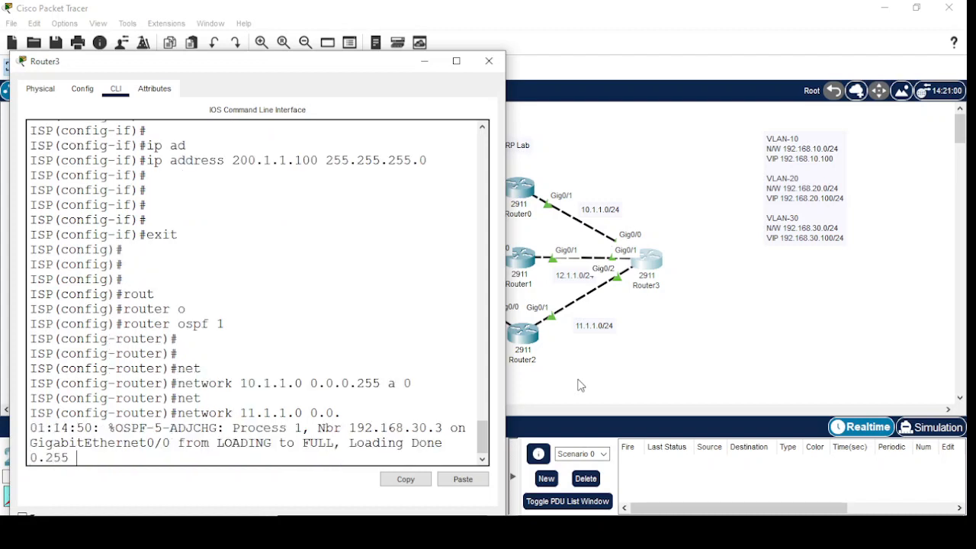
{"action": "type", "text": " a 0"}
{"action": "key", "text": "Return"}
{"action": "key", "text": "Return"}
{"action": "key", "text": "Return"}
{"action": "key", "text": "Return"}
{"action": "key", "text": "Return"}
{"action": "key", "text": "Return"}
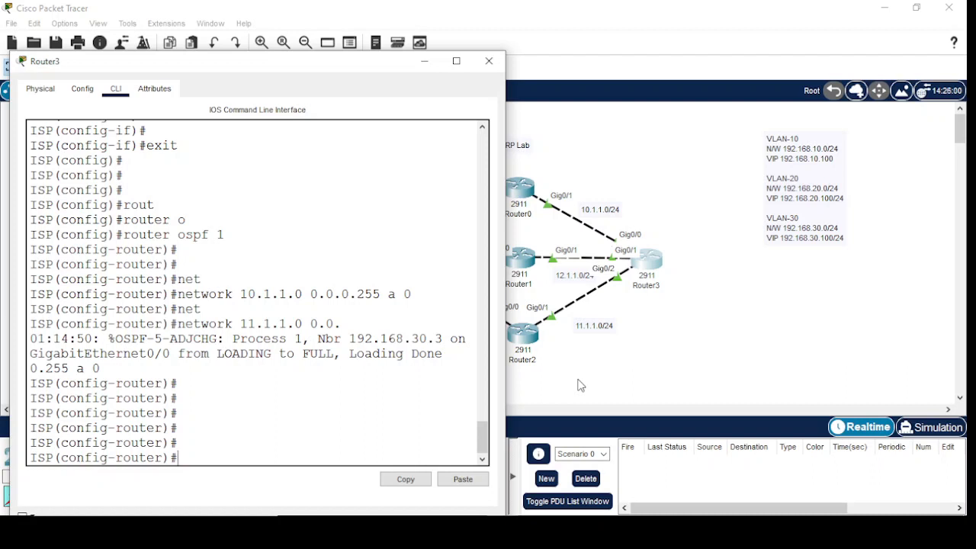
- Add network 12.1.1.0 with wildcard mask 0.0.0.255 to OSPF area 0
{"action": "type", "text": "net"}
{"action": "key", "text": "Tab"}
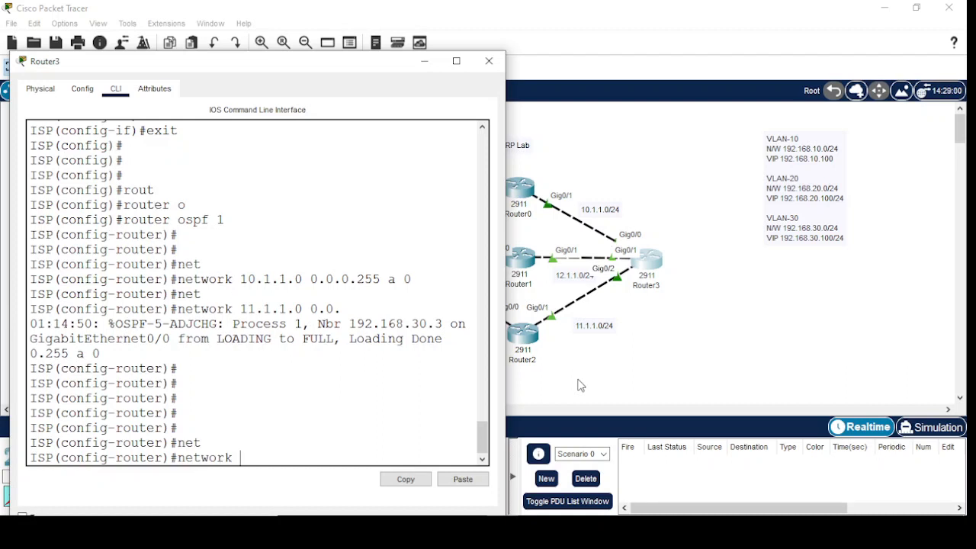
{"action": "type", "text": "1"}
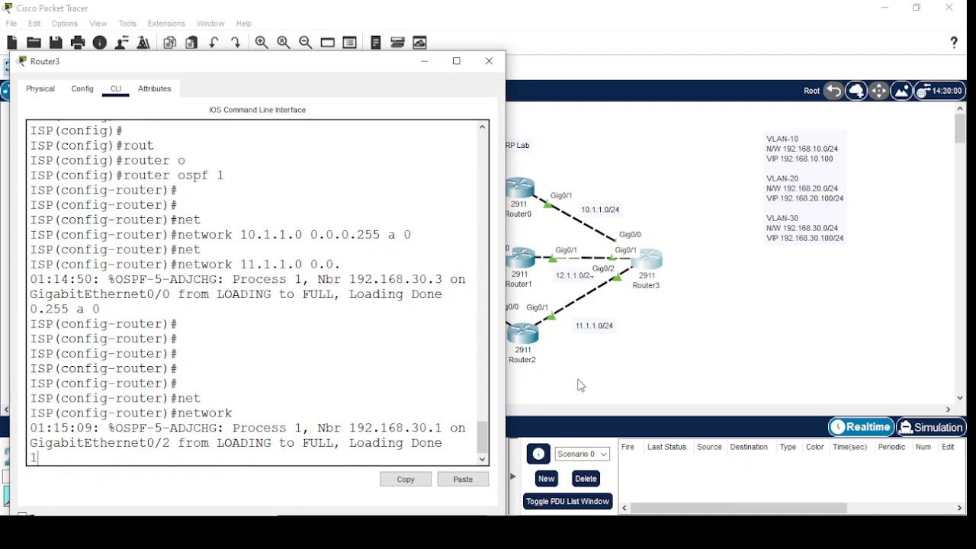
{"action": "type", "text": "2.1.1.0 0.0.0.255 a 0"}
{"action": "key", "text": "Return"}
{"action": "key", "text": "Return"}
{"action": "key", "text": "Return"}
{"action": "key", "text": "Return"}
{"action": "key", "text": "Return"}
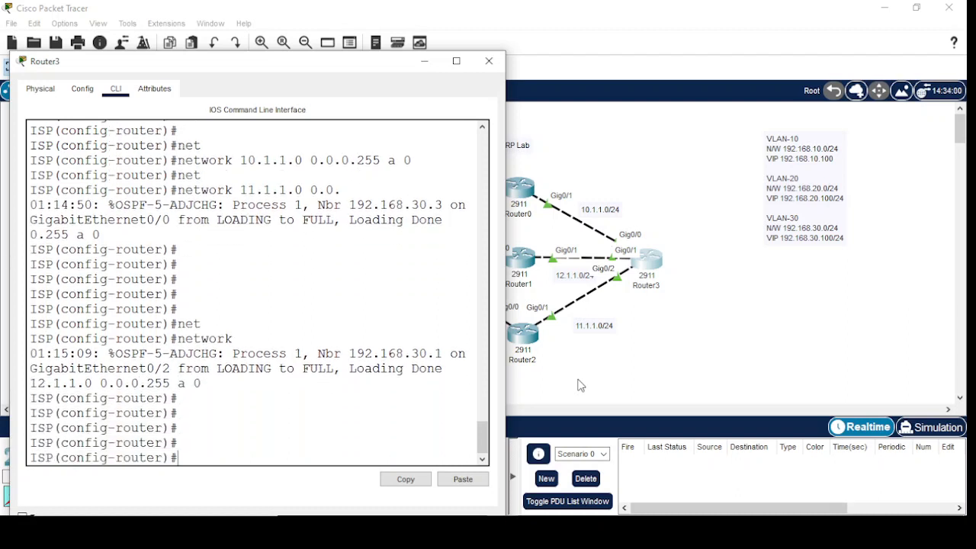
- Try to add network 200.1.1.0 to the ISP router's OSPF process
{"action": "type", "text": "net"}
{"action": "key", "text": "Tab"}
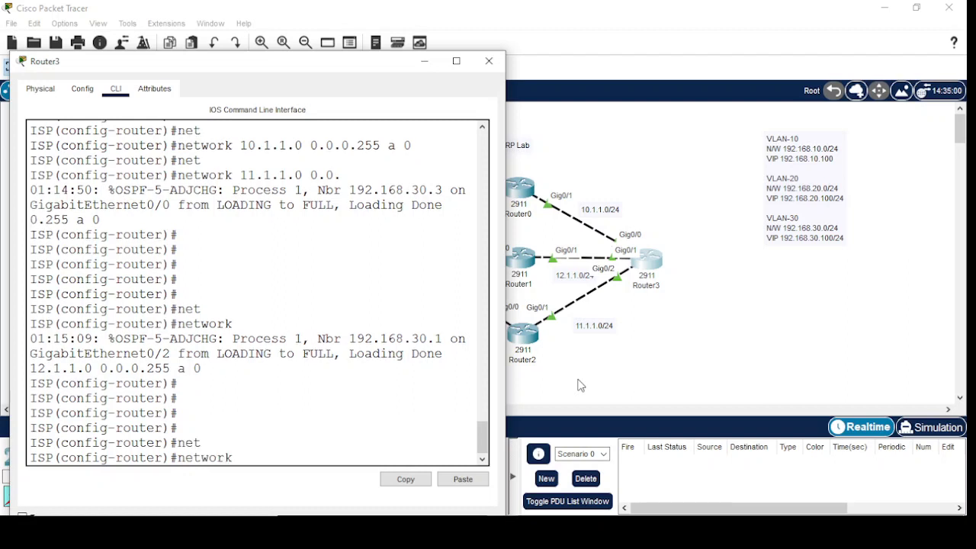
{"action": "type", "text": "200.1.1.0 2="}
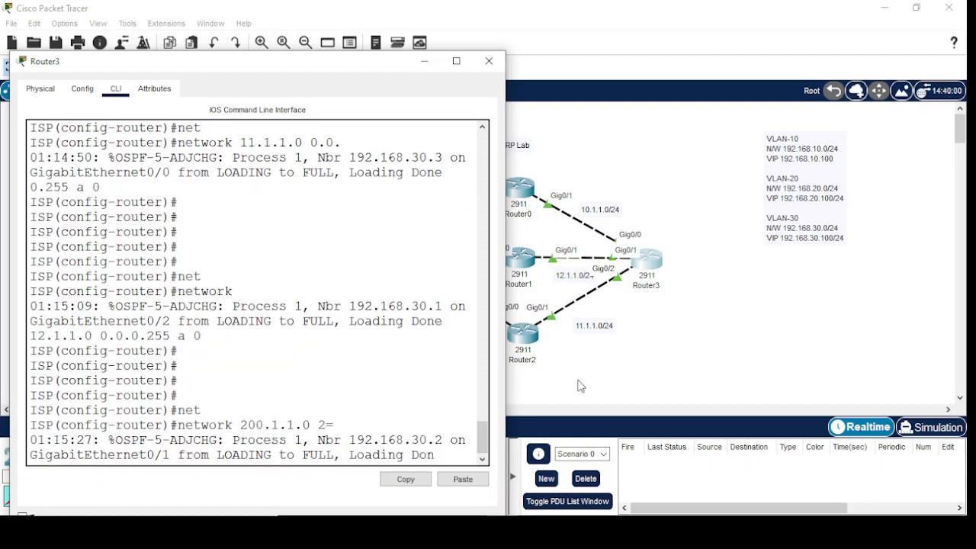
{"action": "key", "text": "Return"}
{"action": "key", "text": "Return"}
{"action": "key", "text": "Return"}
{"action": "key", "text": "Return"}
{"action": "key", "text": "Return"}
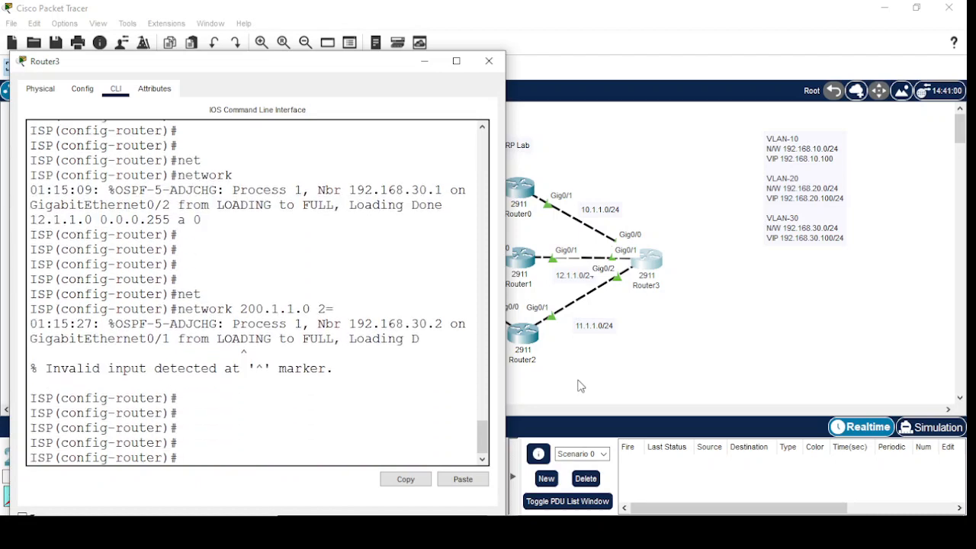
- Add network 200.1.1.0 with wildcard mask 0.0.0.255 to OSPF area 0 on the ISP router
{"action": "type", "text": "network 200.1.1."}
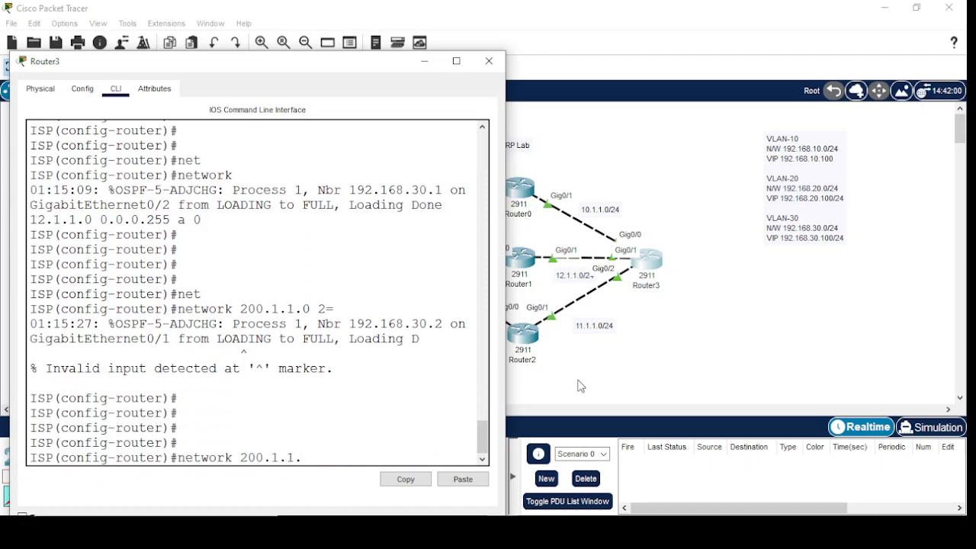
{"action": "type", "text": "0"}
{"action": "type", "text": " 255.255.255."}
{"action": "key", "text": "BackSpace"}
{"action": "key", "text": "BackSpace"}
{"action": "key", "text": "BackSpace"}
{"action": "key", "text": "BackSpace"}
{"action": "key", "text": "BackSpace"}
{"action": "key", "text": "BackSpace"}
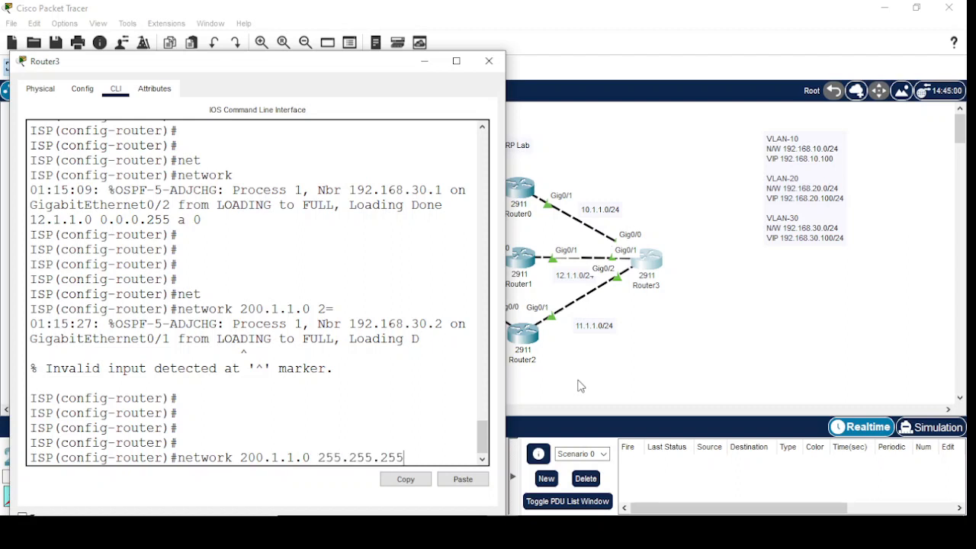
{"action": "key", "text": "BackSpace"}
{"action": "key", "text": "BackSpace"}
{"action": "key", "text": "BackSpace"}
{"action": "key", "text": "BackSpace"}
{"action": "key", "text": "BackSpace"}
{"action": "key", "text": "BackSpace"}
{"action": "type", "text": "0.0.0.255"}
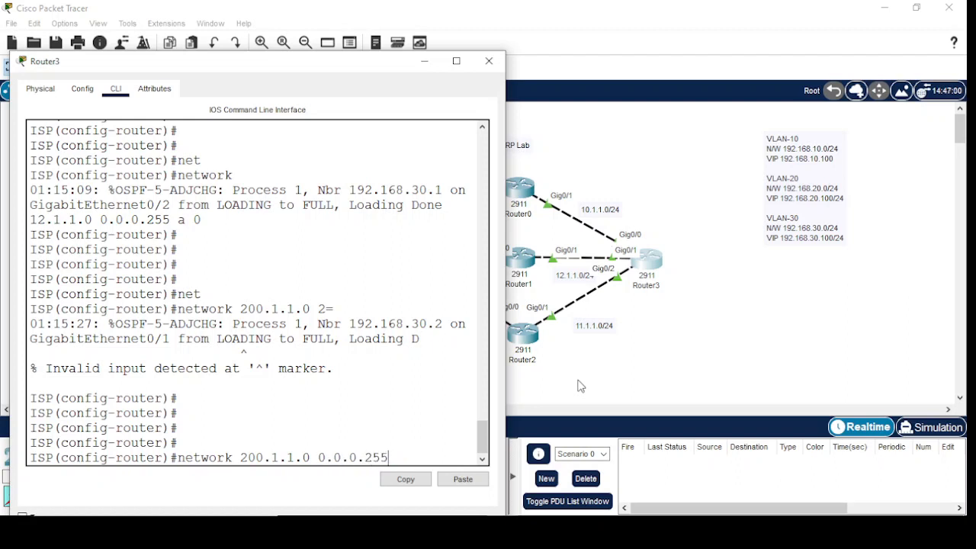
{"action": "type", "text": " a 0"}
{"action": "key", "text": "Return"}
{"action": "key", "text": "Return"}
{"action": "key", "text": "Return"}
{"action": "key", "text": "Return"}
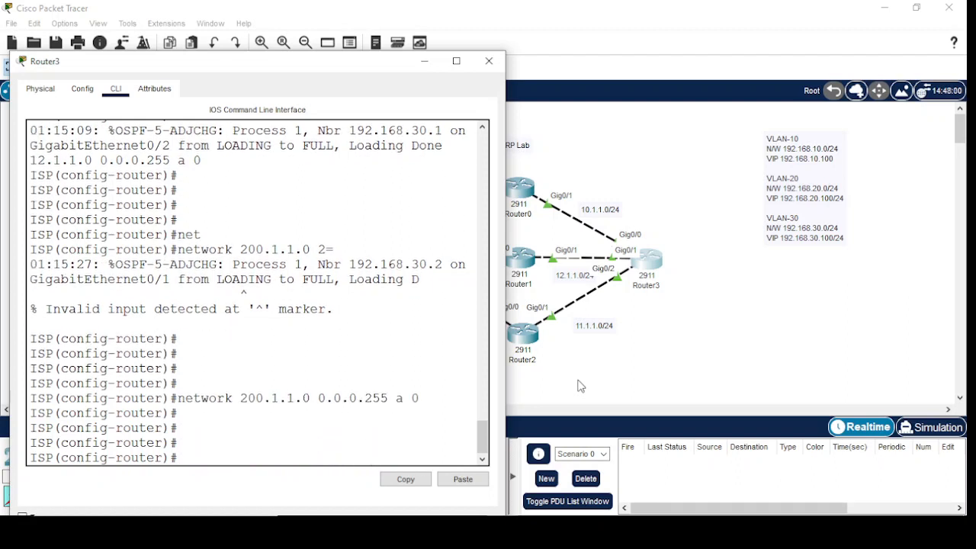
- Leave OSPF router configuration mode and save the ISP router's configuration with do wr
{"action": "type", "text": "exit"}
{"action": "key", "text": "Return"}
{"action": "key", "text": "Return"}
{"action": "key", "text": "Return"}
{"action": "key", "text": "Return"}
{"action": "key", "text": "Return"}
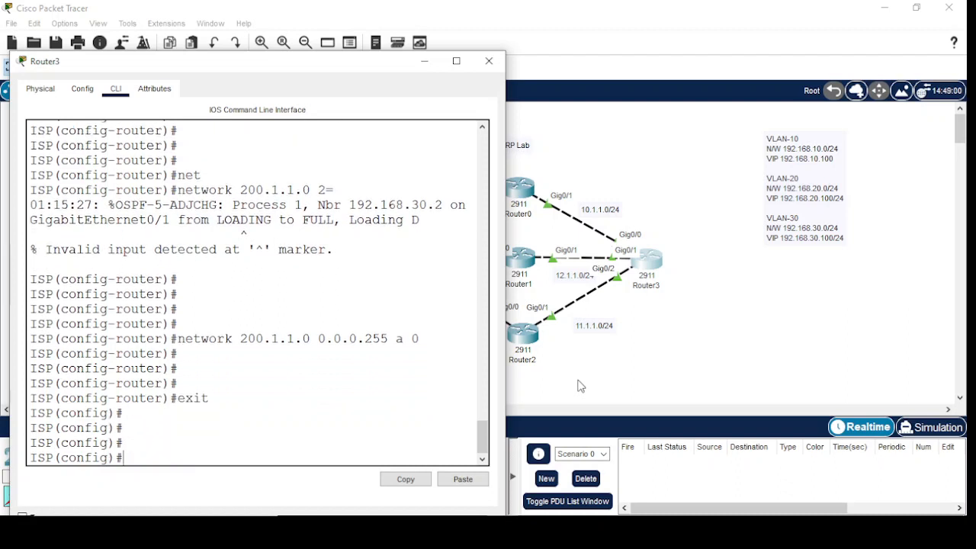
{"action": "type", "text": "do wr"}
{"action": "key", "text": "Return"}
{"action": "key", "text": "Return"}
{"action": "key", "text": "Return"}
{"action": "key", "text": "Return"}
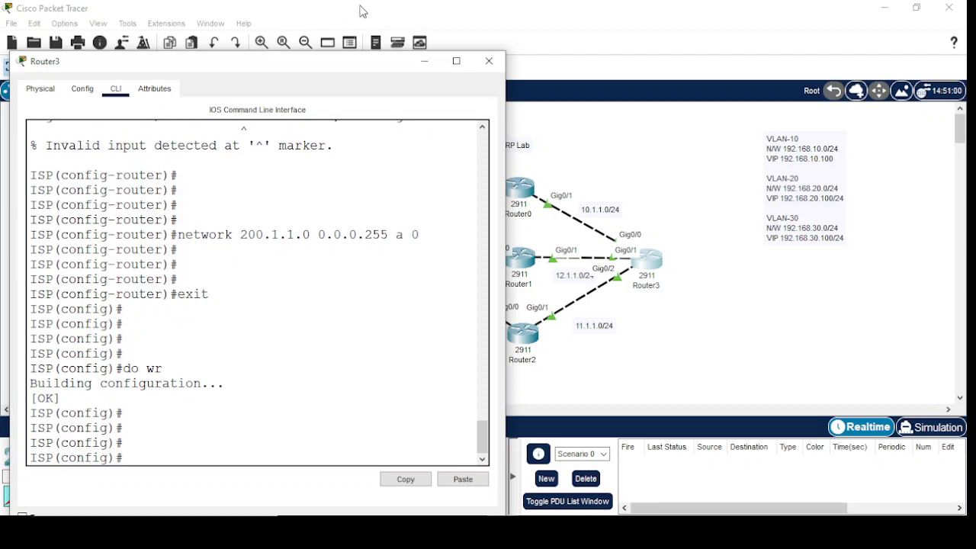
- Minimise the Router3 window and turn off Always Show Port Labels in Logical Workspace in the preferences
{"action": "left_click", "coordinate": [425, 61]}
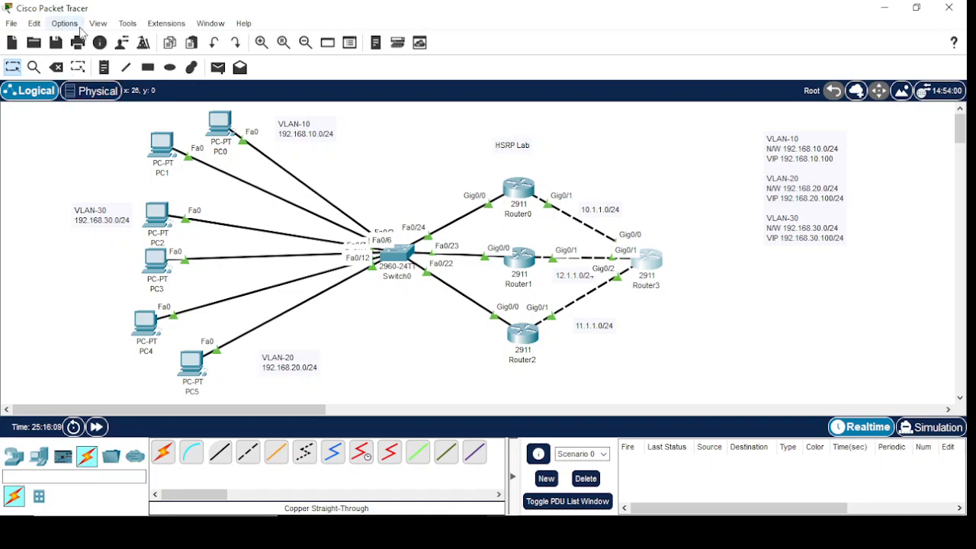
{"action": "left_click", "coordinate": [65, 22]}
{"action": "left_click", "coordinate": [94, 24]}
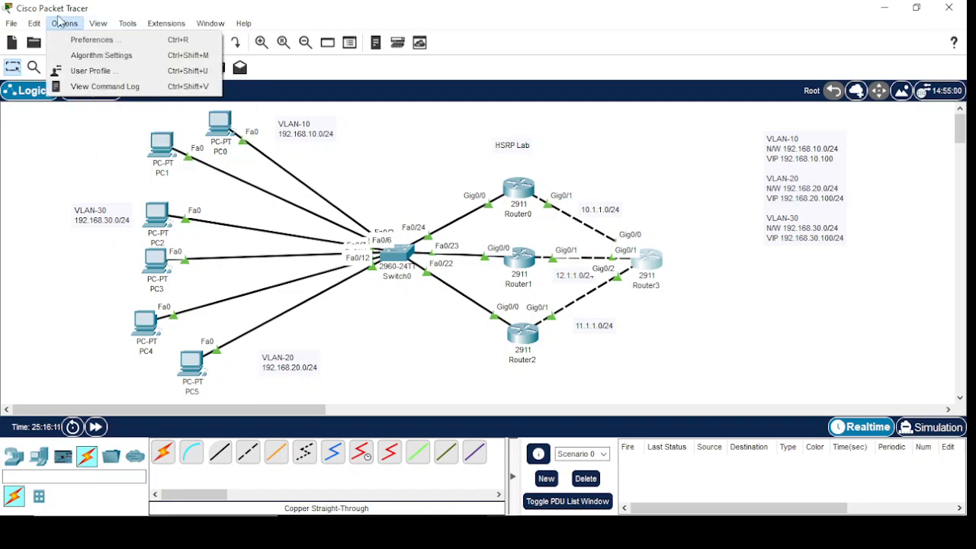
{"action": "key", "text": "Escape"}
{"action": "key", "text": "ctrl+r"}
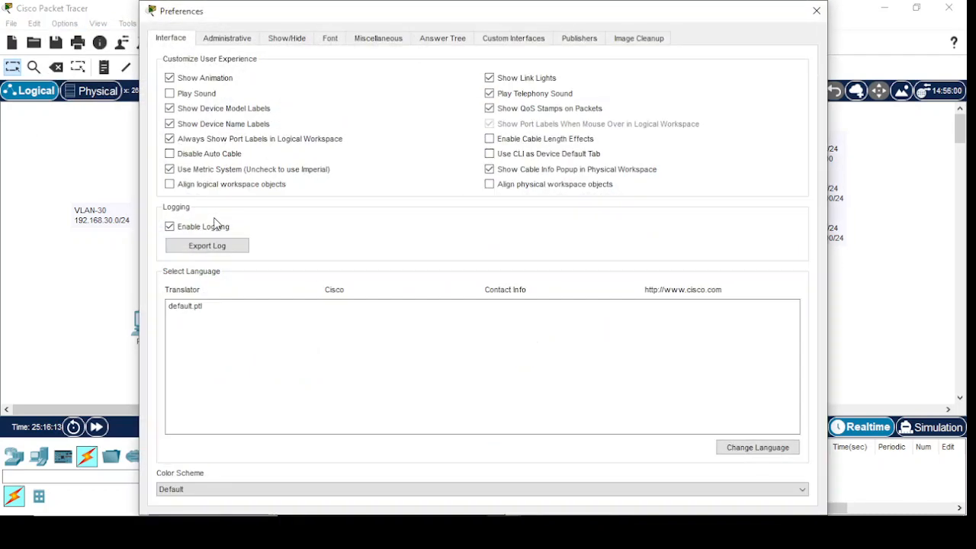
{"action": "left_click", "coordinate": [170, 139]}
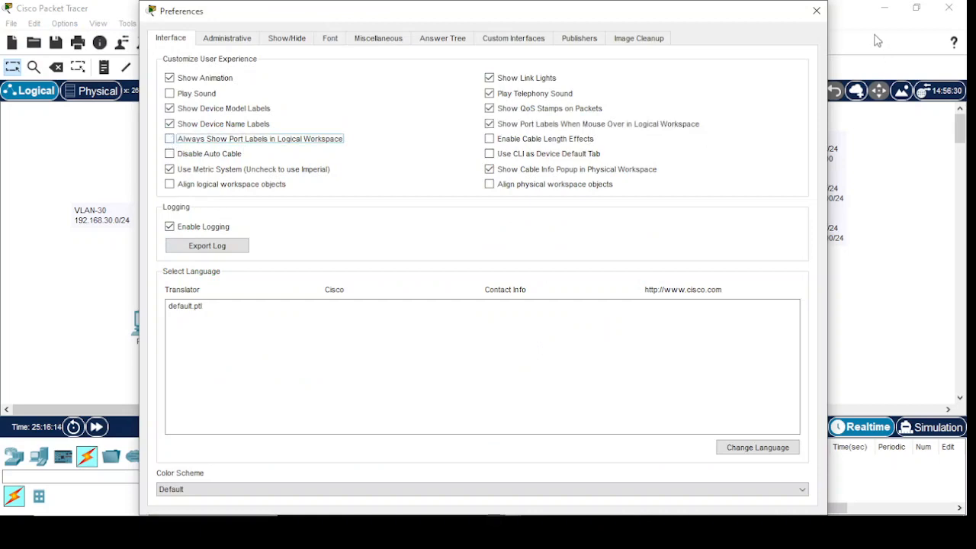
{"action": "left_click", "coordinate": [816, 11]}
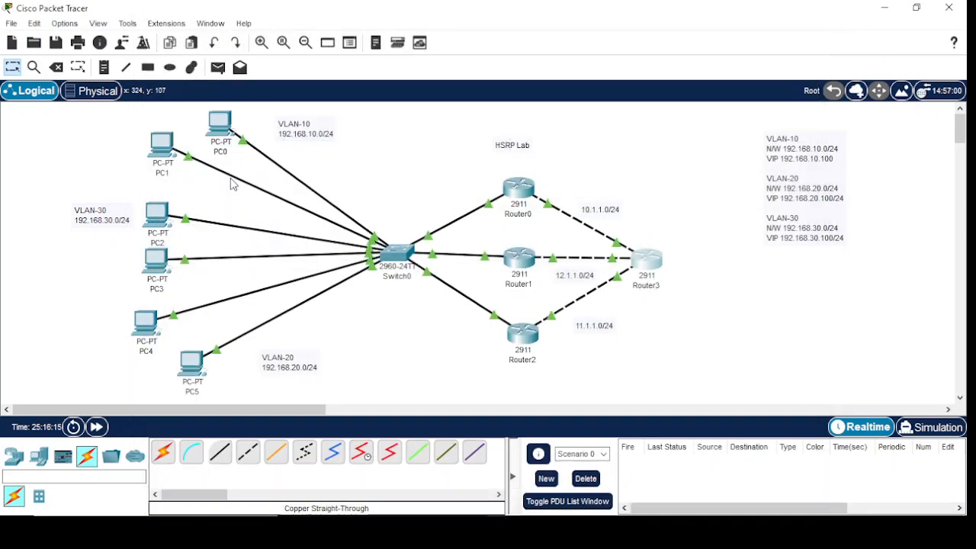
- Test connectivity within VLAN-10 by sending a simple PDU from PC0 to PC1
{"action": "left_click", "coordinate": [219, 67]}
{"action": "left_click", "coordinate": [221, 126]}
{"action": "left_click", "coordinate": [162, 146]}
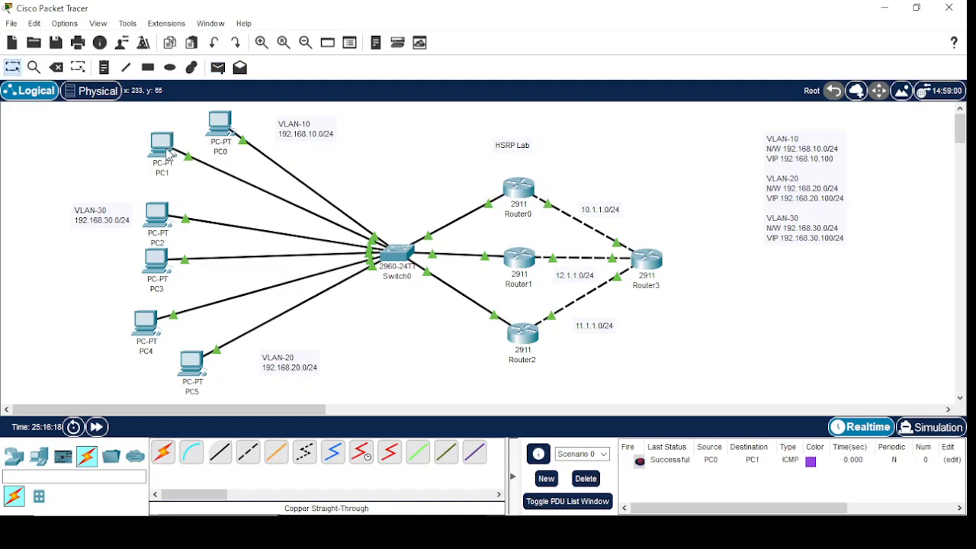
- Test connectivity from VLAN-10 to VLAN-30 by sending a simple PDU from PC0 to PC2 twice
{"action": "left_click", "coordinate": [218, 67]}
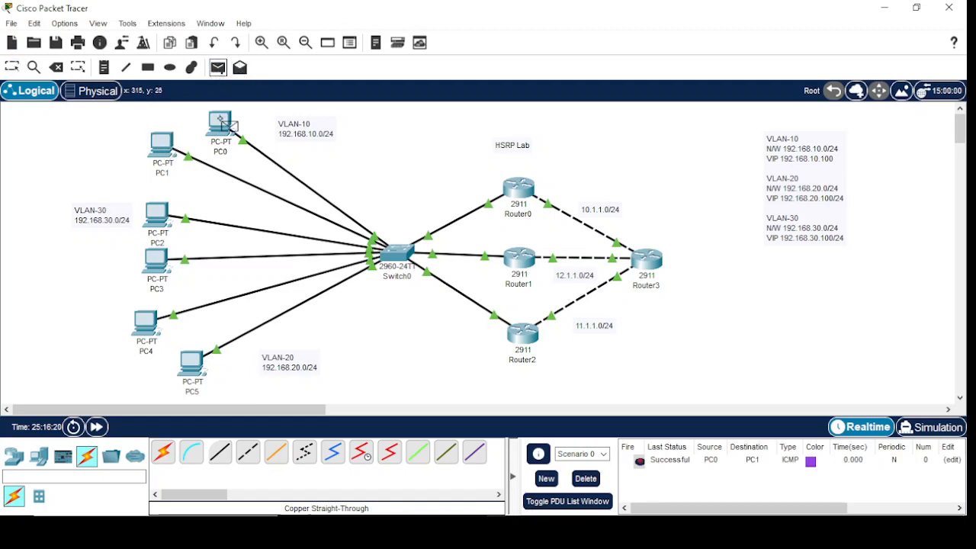
{"action": "left_click", "coordinate": [221, 126]}
{"action": "left_click", "coordinate": [158, 217]}
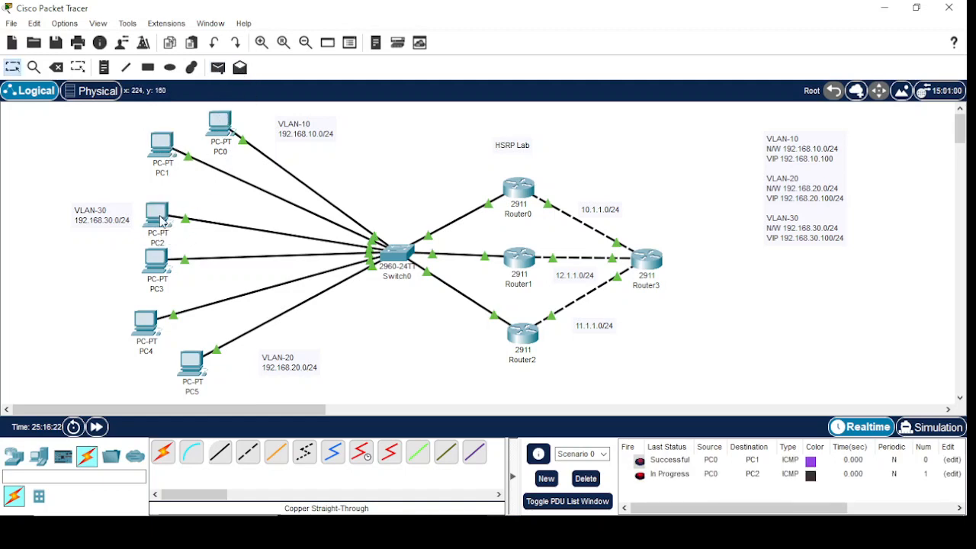
{"action": "left_click", "coordinate": [218, 68]}
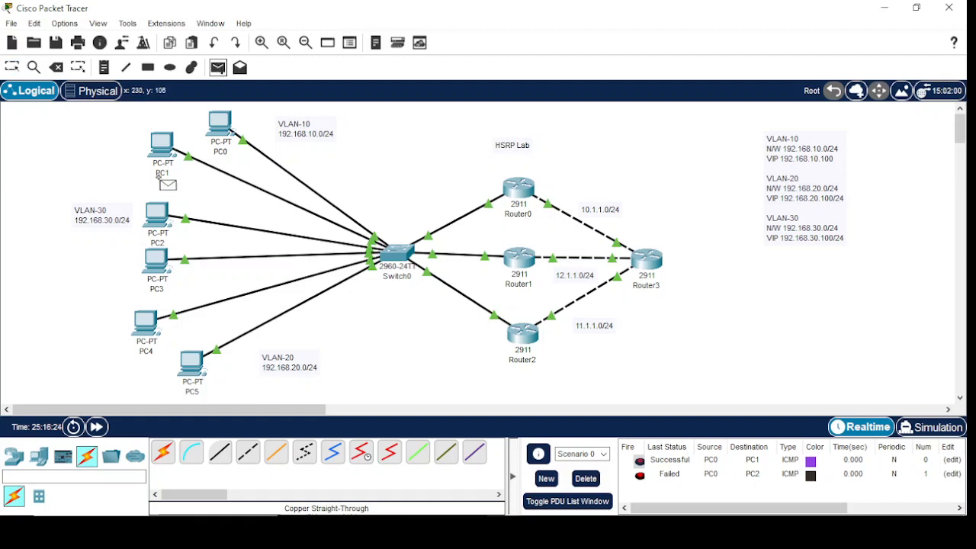
{"action": "left_click", "coordinate": [221, 124]}
{"action": "left_click", "coordinate": [159, 218]}
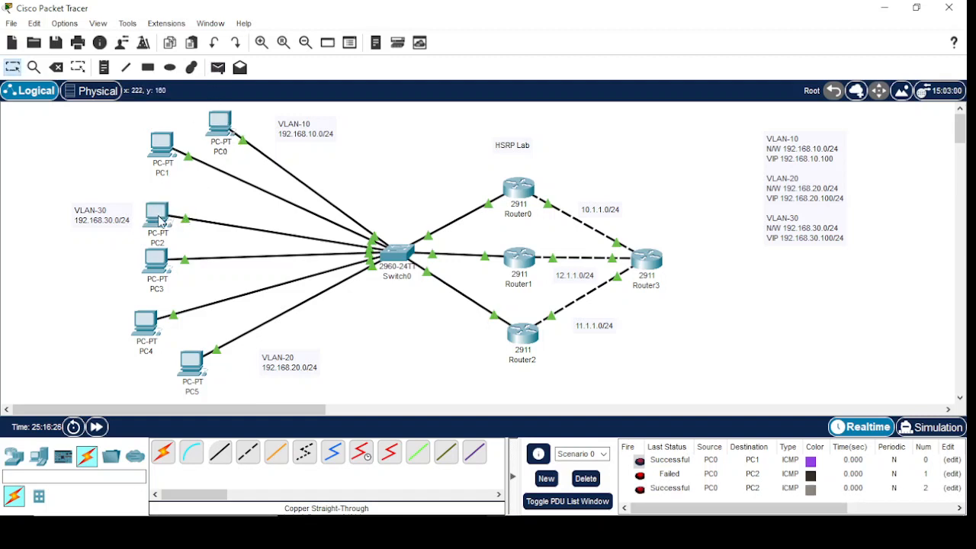
- Clear the scenario's existing PDUs and test VLAN-10 to VLAN-20 by sending a simple PDU from PC0 to PC4 twice
{"action": "left_click", "coordinate": [585, 479]}
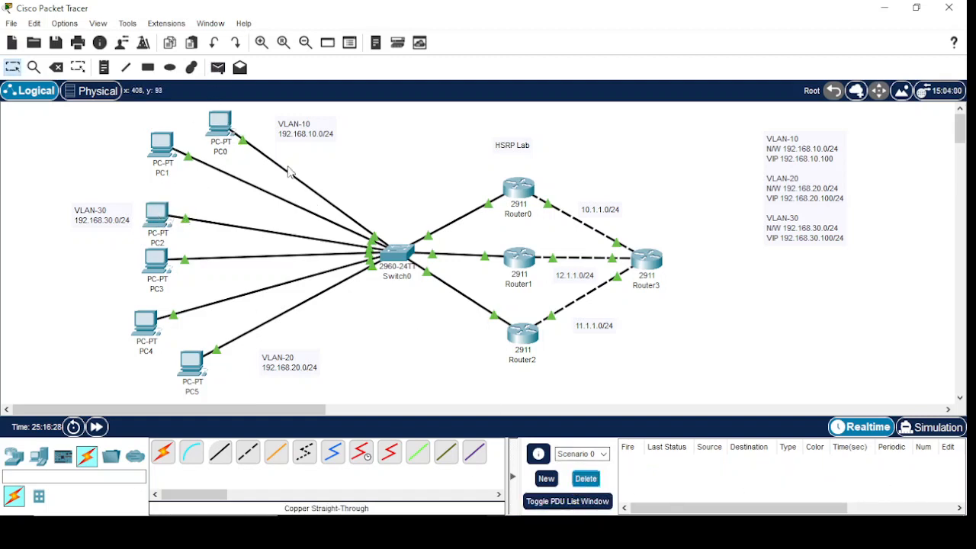
{"action": "left_click", "coordinate": [218, 69]}
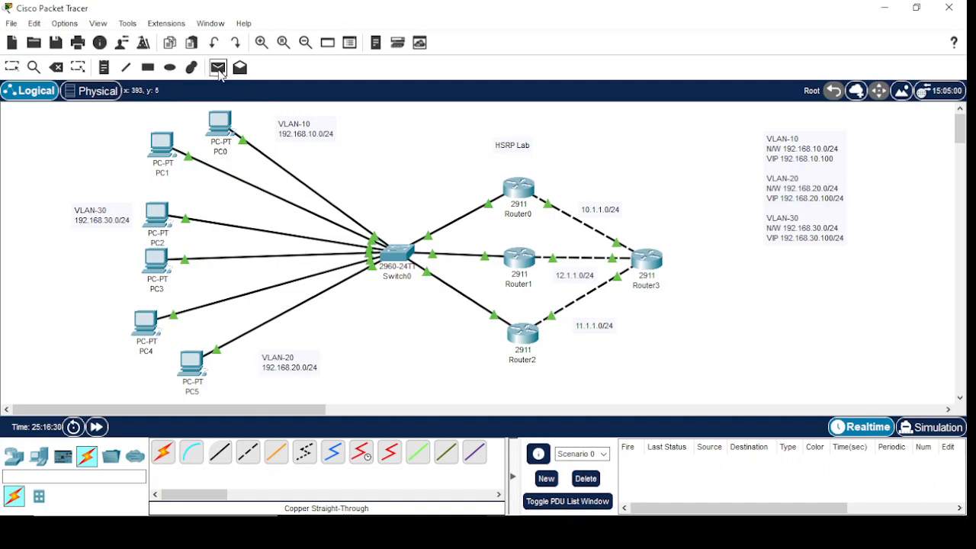
{"action": "left_click", "coordinate": [220, 124]}
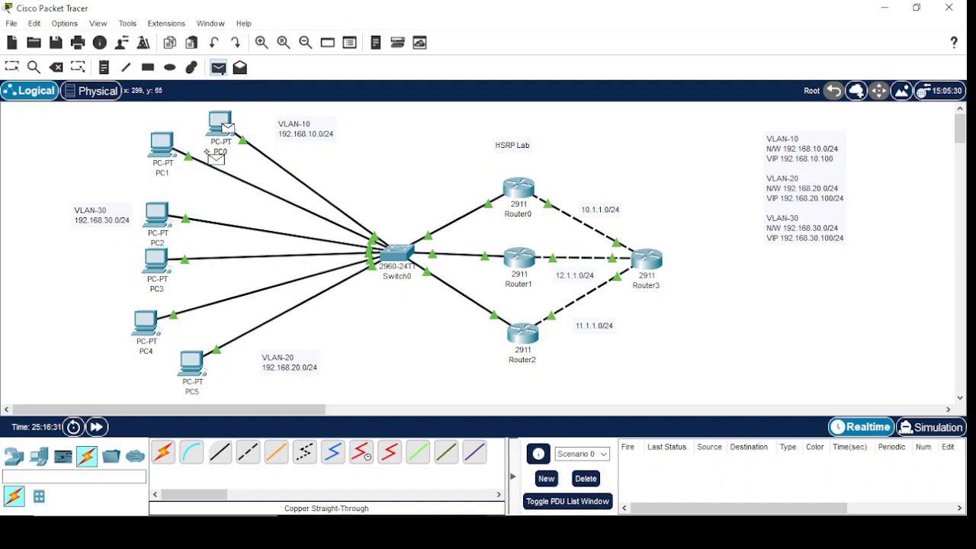
{"action": "left_click", "coordinate": [151, 337]}
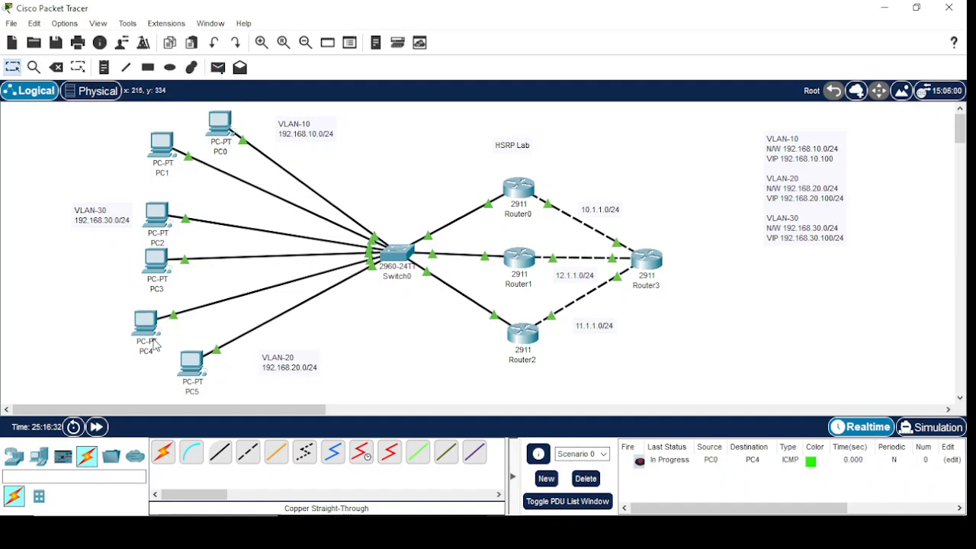
{"action": "left_click", "coordinate": [218, 69]}
{"action": "left_click", "coordinate": [221, 124]}
{"action": "left_click", "coordinate": [153, 328]}
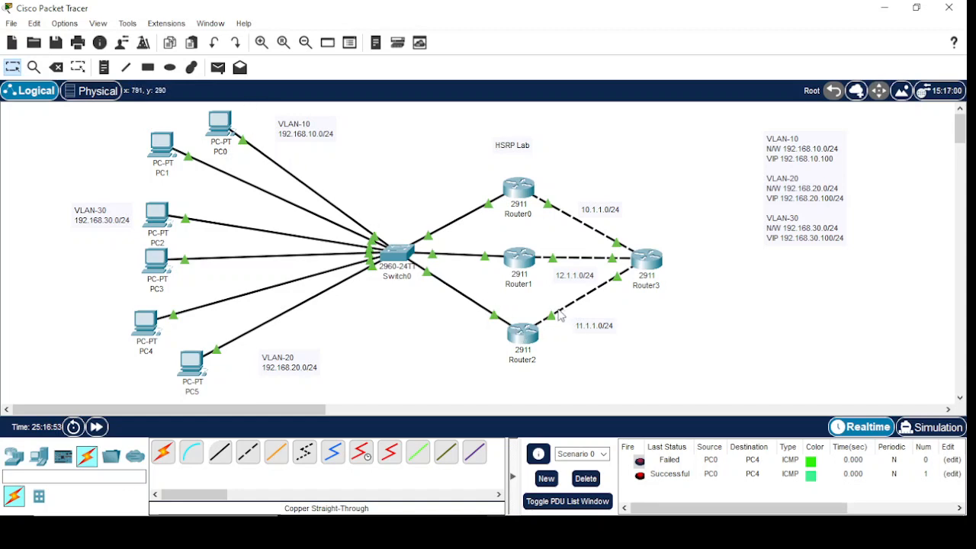
- Ping 200.1.1.100 from PC0's command prompt, then repeat the same ping
{"action": "mouse_move", "coordinate": [530, 339]}
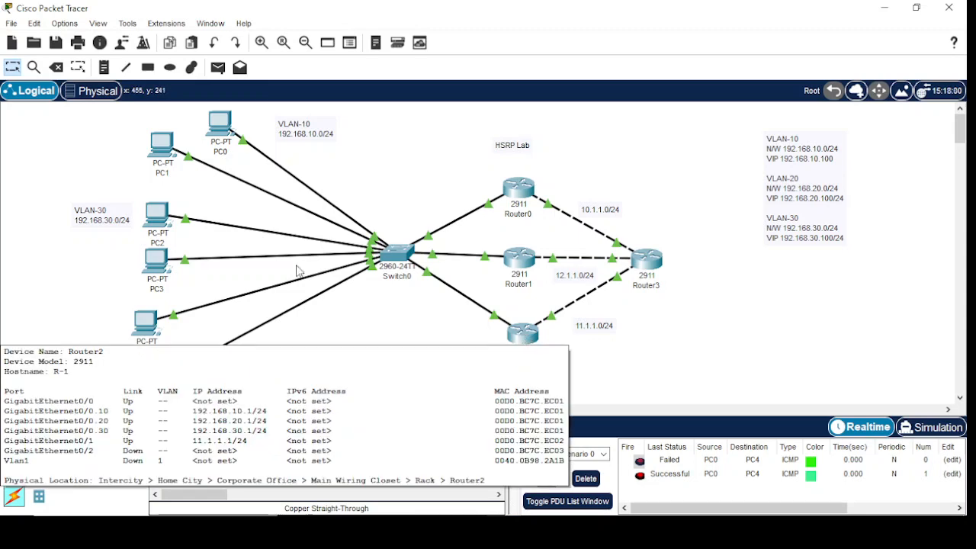
{"action": "left_click", "coordinate": [218, 126]}
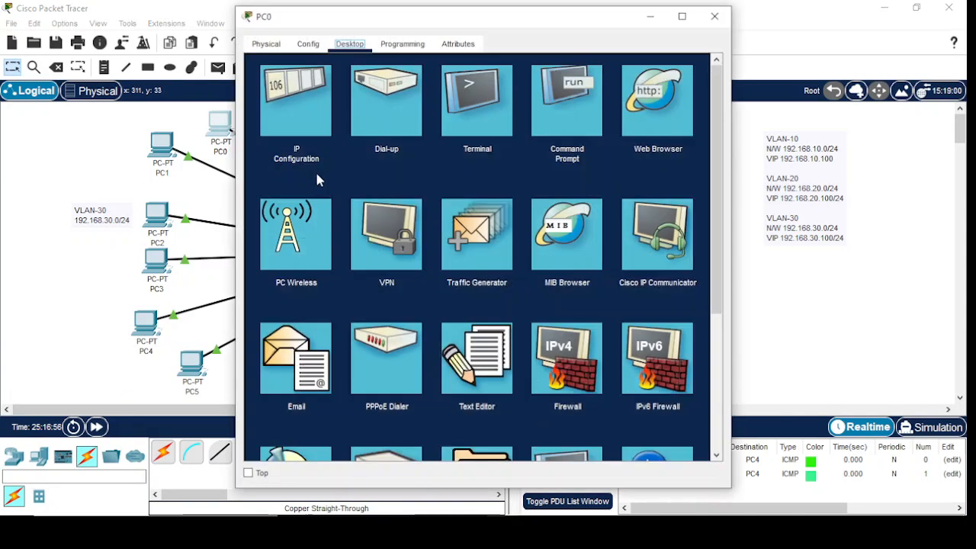
{"action": "left_click", "coordinate": [575, 99]}
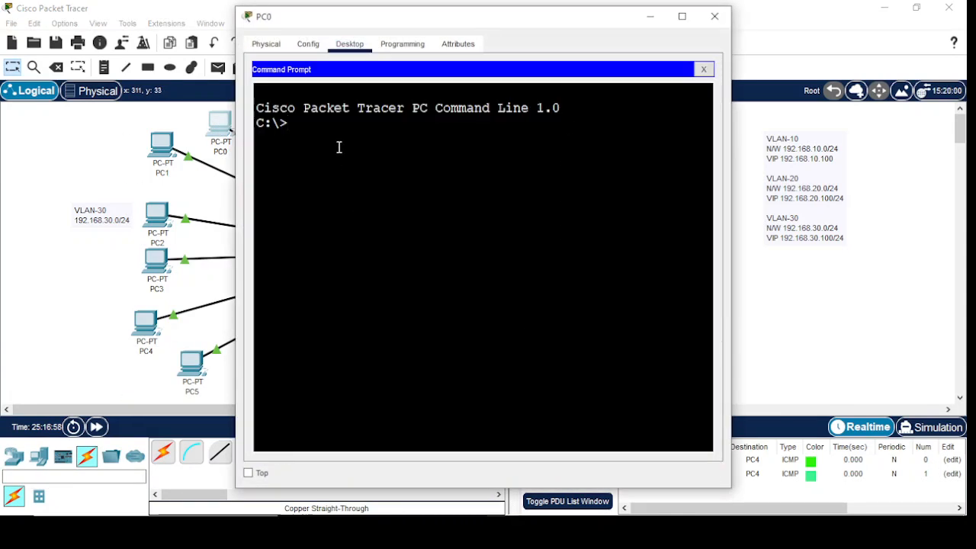
{"action": "key", "text": "Return"}
{"action": "key", "text": "Return"}
{"action": "key", "text": "Return"}
{"action": "key", "text": "Return"}
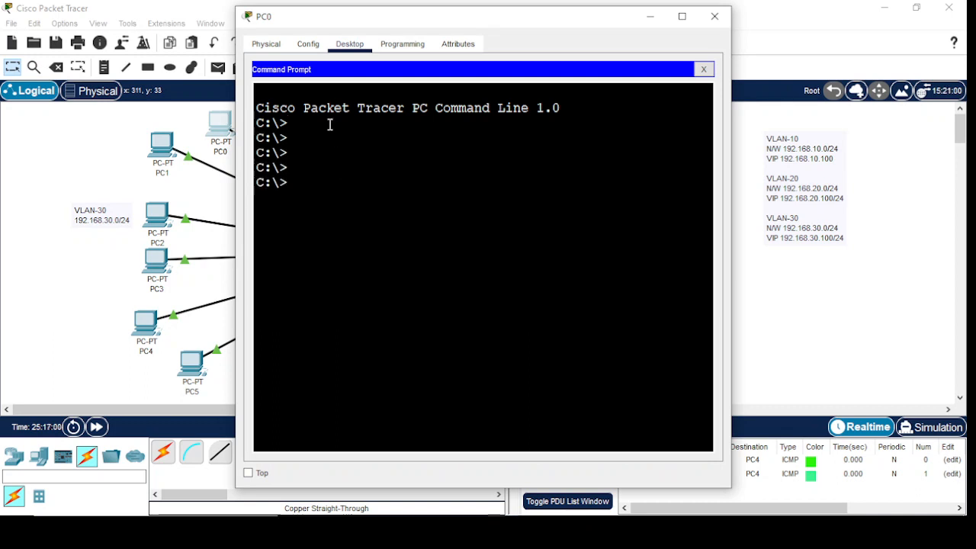
{"action": "type", "text": "ping"}
{"action": "key", "text": "BackSpace"}
{"action": "type", "text": "200"}
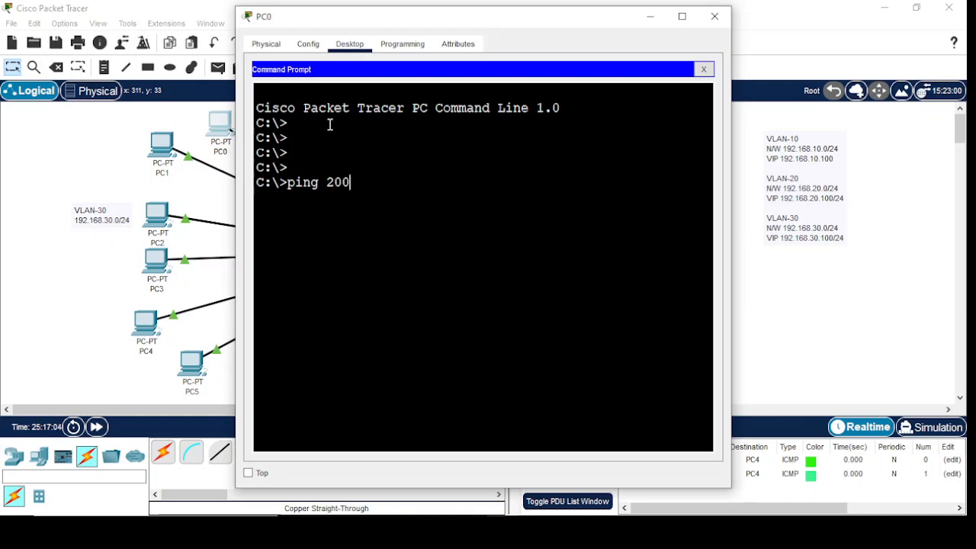
{"action": "type", "text": ".1.1.100"}
{"action": "key", "text": "Return"}
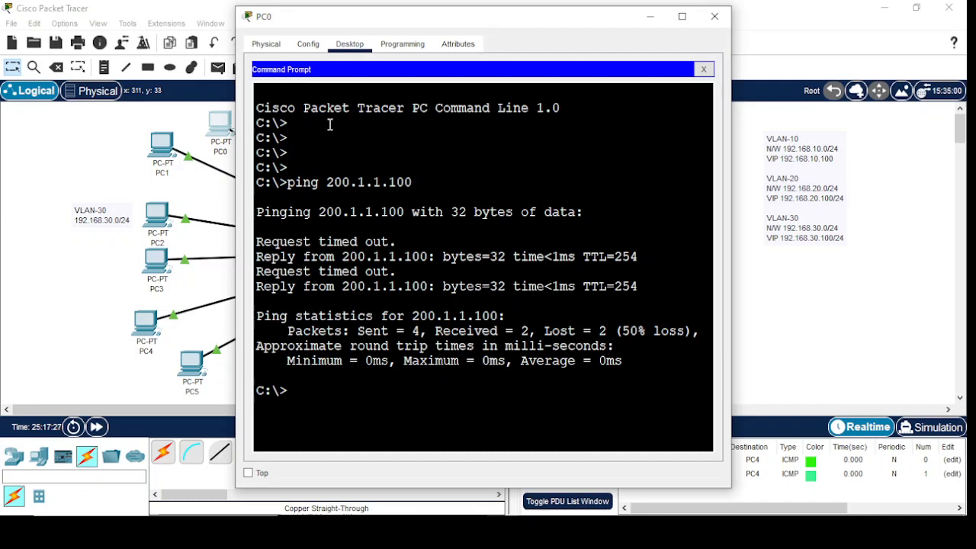
{"action": "key", "text": "Up"}
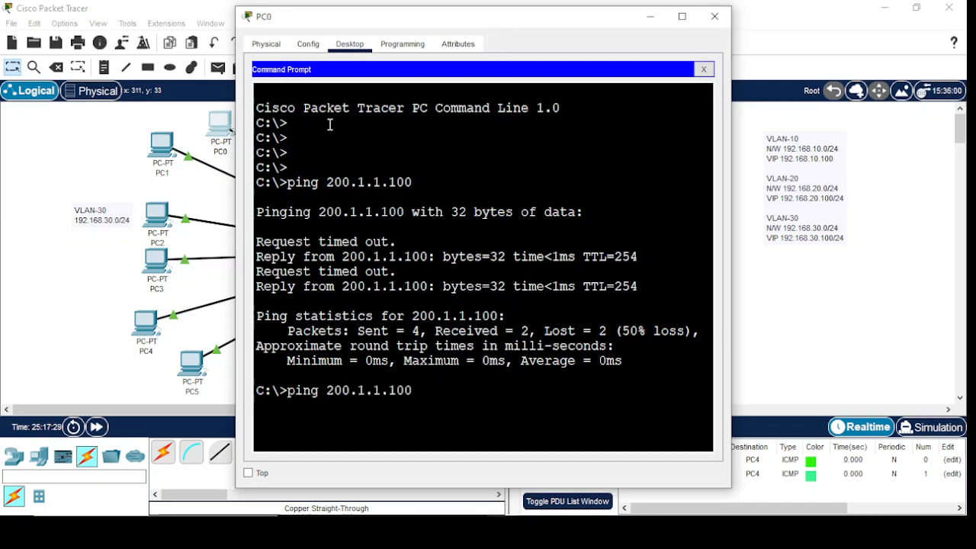
{"action": "key", "text": "Return"}
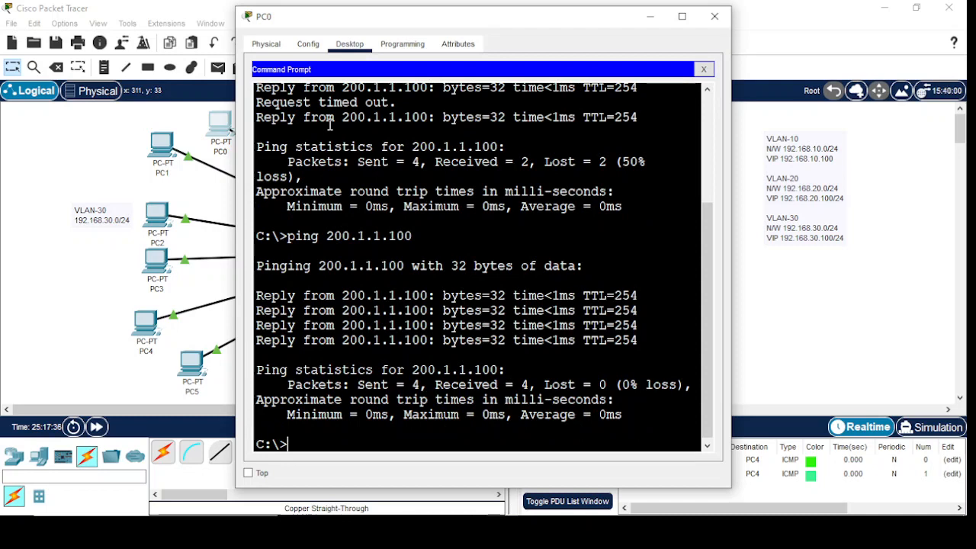
- Trace the route from PC0 to 200.1.1.100 and move the PC0 window clear of the router topology
{"action": "type", "text": "racert 200.1"}
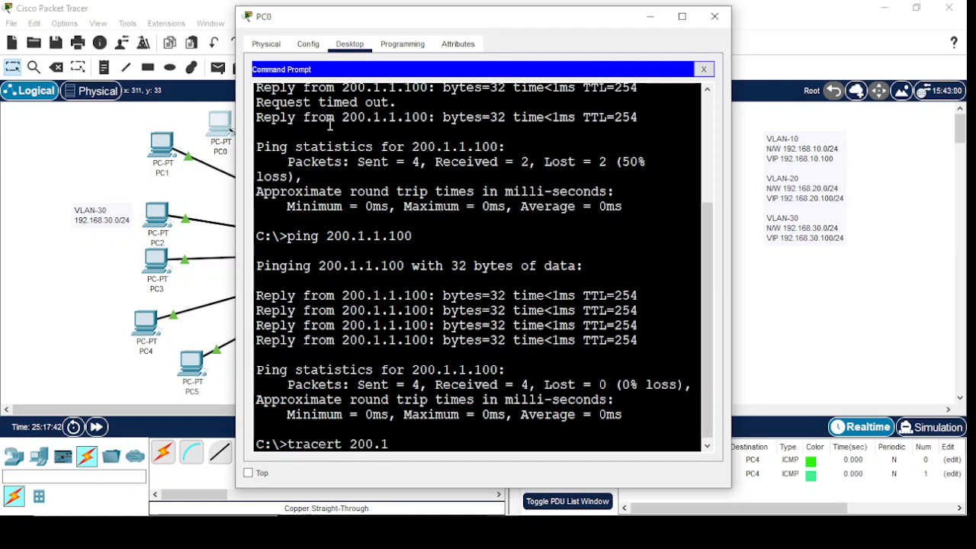
{"action": "type", "text": ".1.100"}
{"action": "key", "text": "Return"}
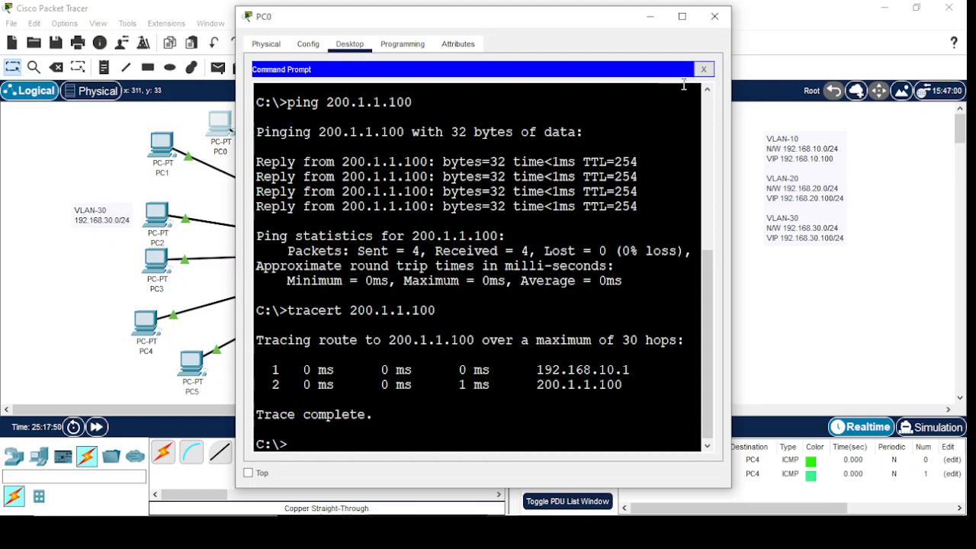
{"action": "left_click_drag", "start_coordinate": [600, 23], "coordinate": [463, 371]}
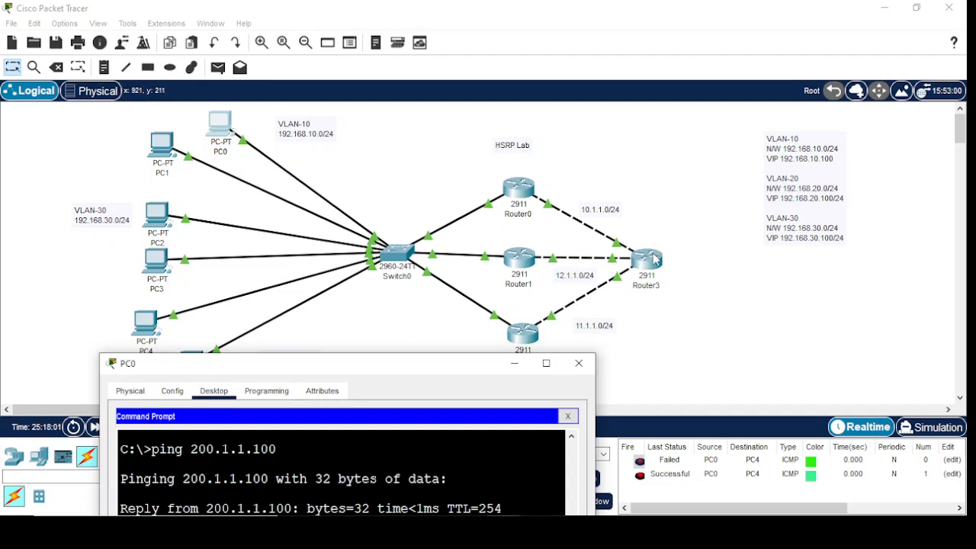
- Review PC0's trace output, close its window, and open Router2's command line at a fresh prompt
{"action": "left_click_drag", "start_coordinate": [383, 363], "coordinate": [490, 37]}
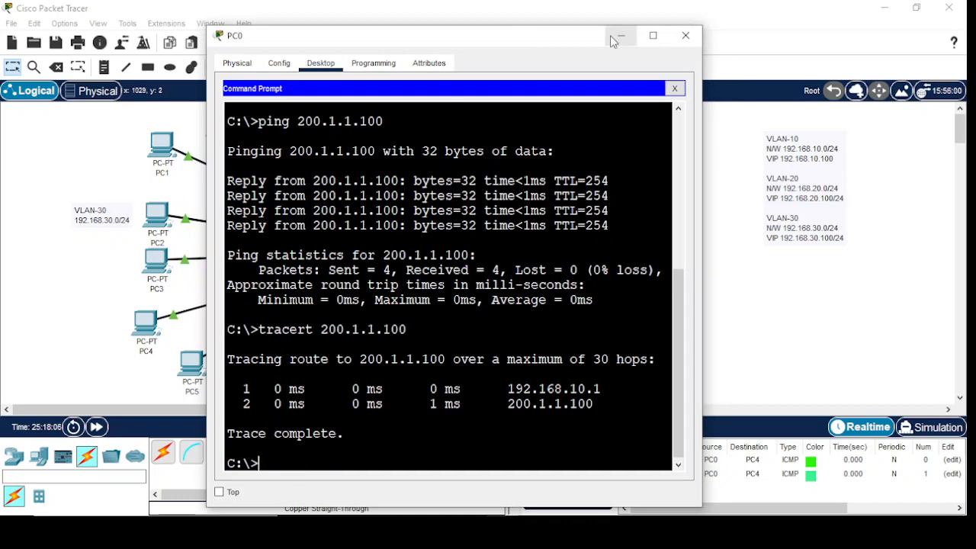
{"action": "left_click", "coordinate": [686, 35]}
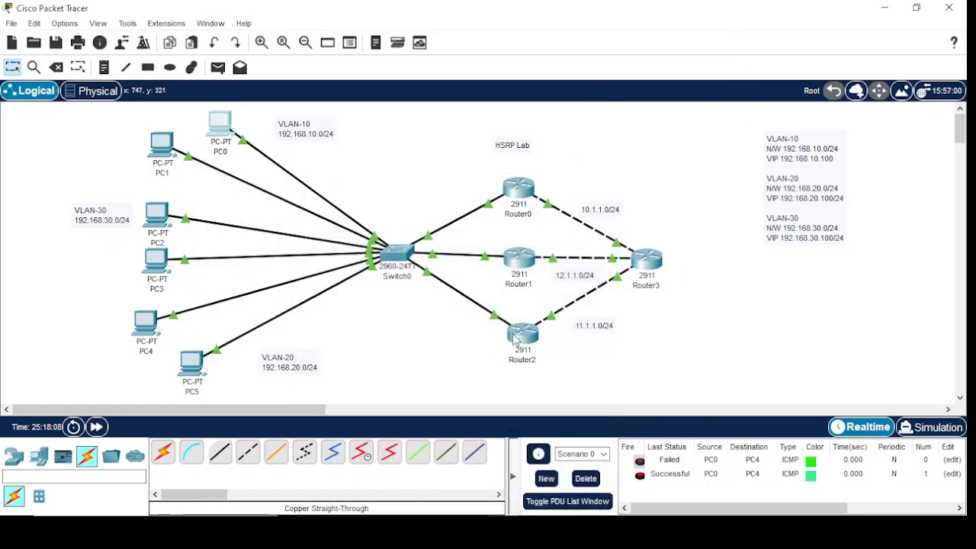
{"action": "left_click", "coordinate": [514, 367]}
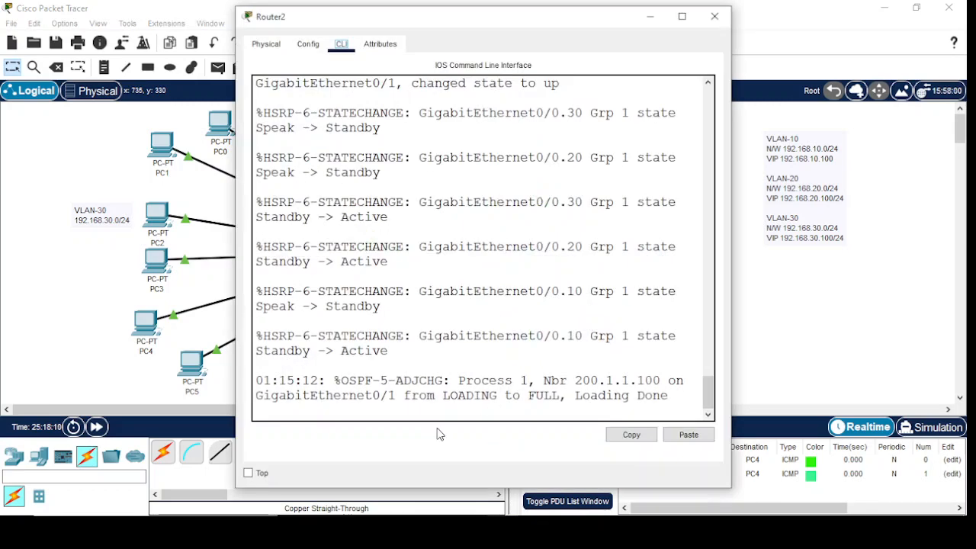
{"action": "key", "text": "Return"}
{"action": "key", "text": "Return"}
{"action": "key", "text": "Return"}
{"action": "key", "text": "Return"}
{"action": "key", "text": "Return"}
{"action": "key", "text": "Return"}
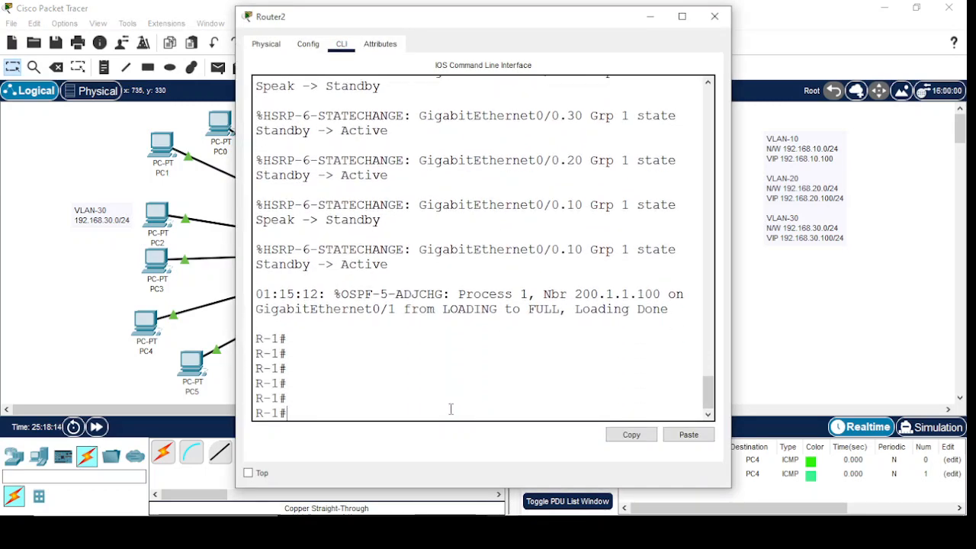
{"action": "type", "text": "inter"}
{"action": "key", "text": "Tab"}
{"action": "key", "text": "BackSpace"}
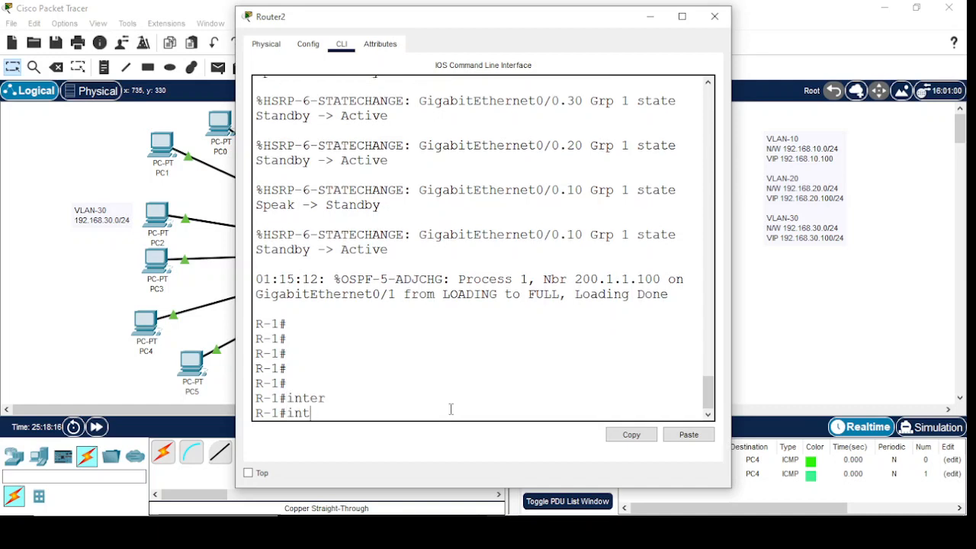
{"action": "key", "text": "BackSpace"}
{"action": "key", "text": "BackSpace"}
{"action": "key", "text": "BackSpace"}
- Enter global configuration mode on Router2 and open interface GigabitEthernet 0/1 for configuration
{"action": "type", "text": "config t"}
{"action": "key", "text": "Return"}
{"action": "key", "text": "Return"}
{"action": "type", "text": "intr"}
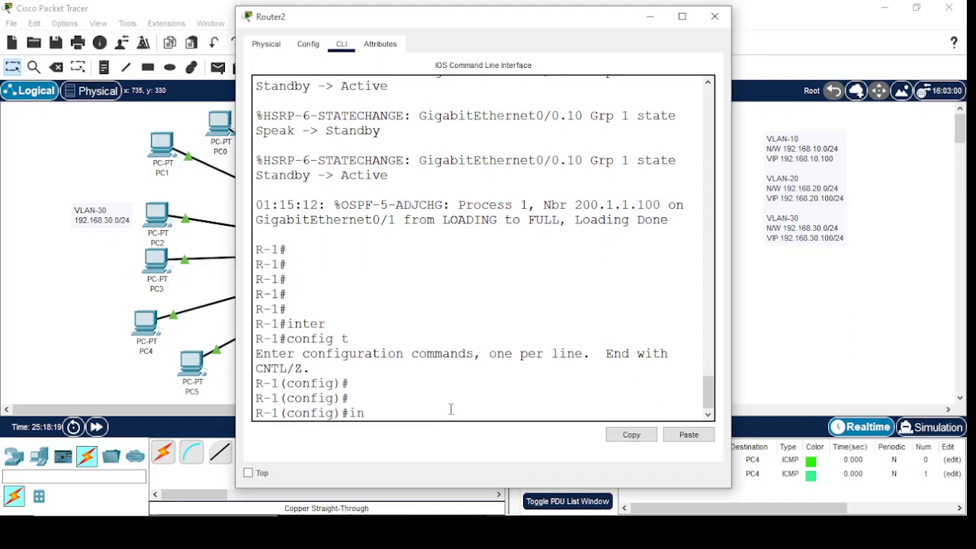
{"action": "key", "text": "Tab"}
{"action": "type", "text": "e"}
{"action": "key", "text": "Tab"}
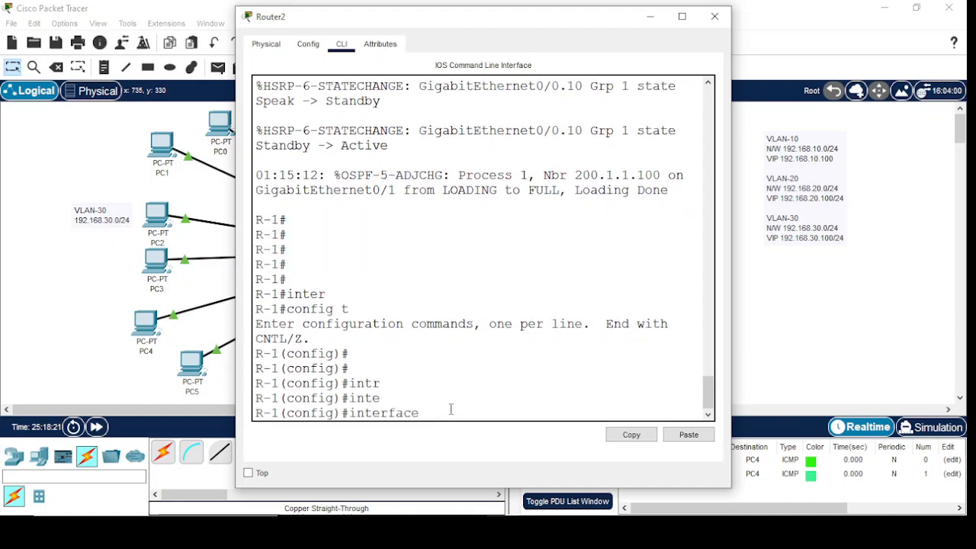
{"action": "type", "text": "gi"}
{"action": "key", "text": "Tab"}
{"action": "type", "text": "0/1"}
{"action": "key", "text": "Return"}
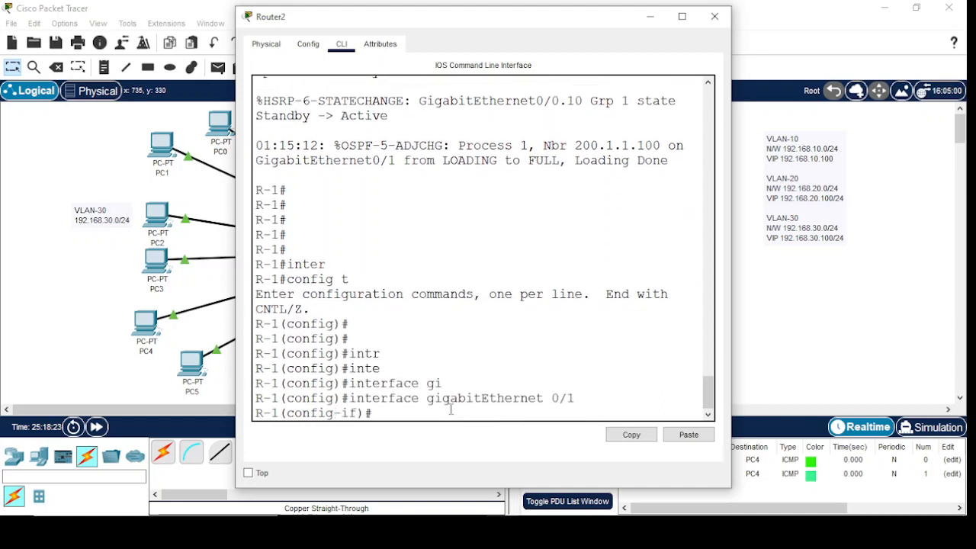
- Shut down Router2's GigabitEthernet 0/1 interface and minimize the router window
{"action": "type", "text": "sh"}
{"action": "key", "text": "Tab"}
{"action": "key", "text": "Return"}
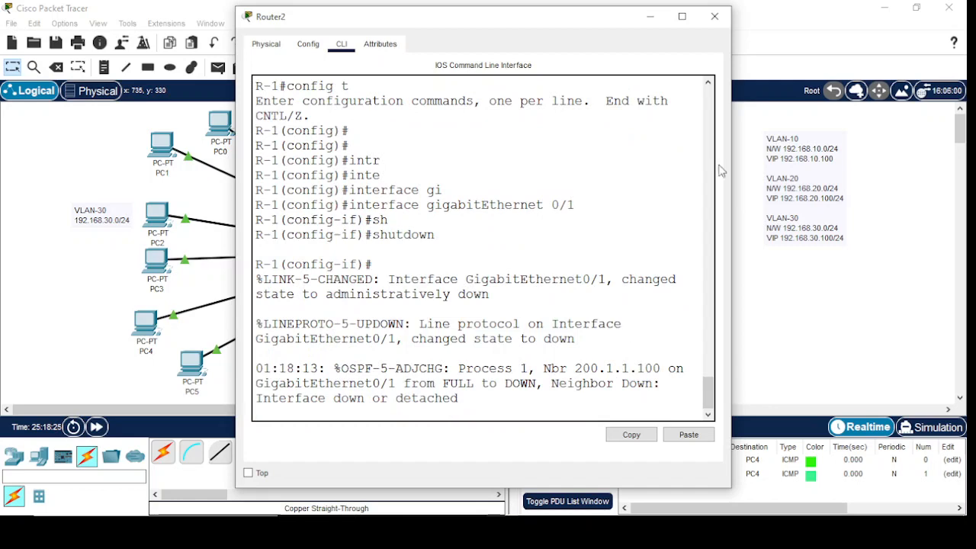
{"action": "key", "text": "Return"}
{"action": "key", "text": "Return"}
{"action": "key", "text": "Return"}
{"action": "key", "text": "Return"}
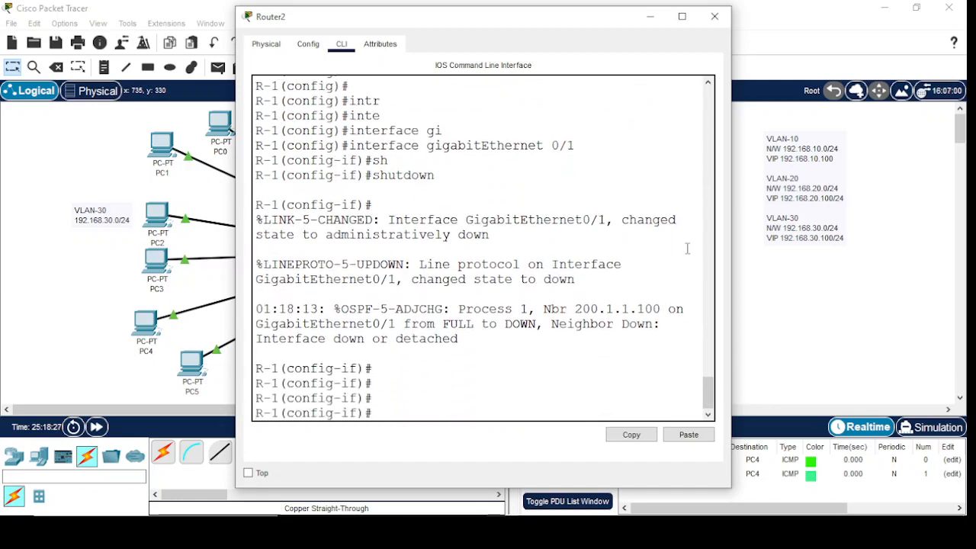
{"action": "left_click", "coordinate": [650, 22]}
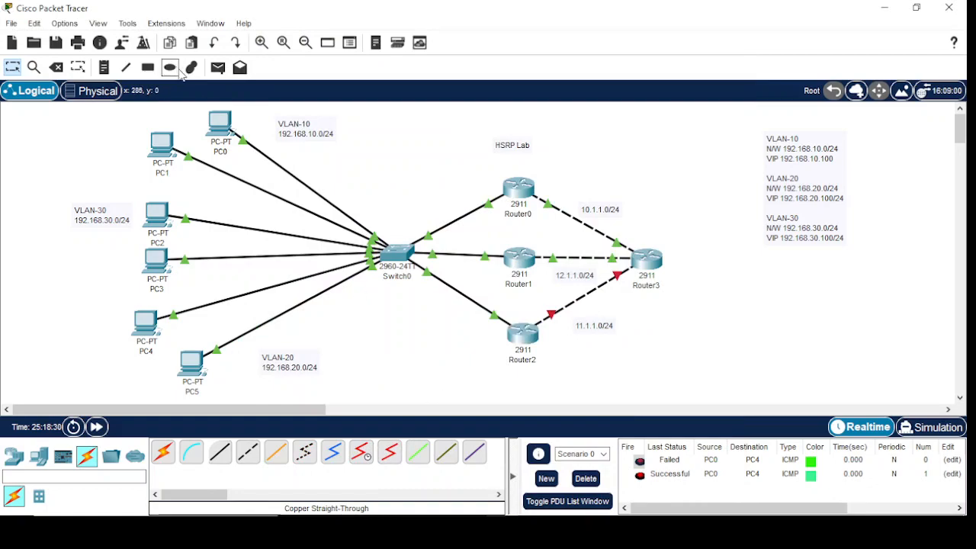
- Repeat the route trace from PC0 to 200.1.1.100 with Router2's uplink shut down, and minimize PC0's window
{"action": "left_click", "coordinate": [217, 124]}
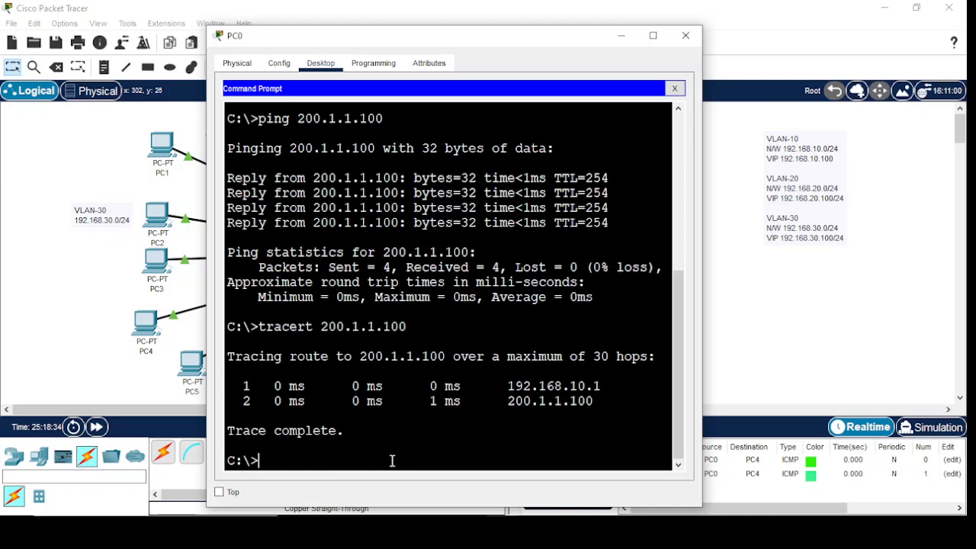
{"action": "key", "text": "Up"}
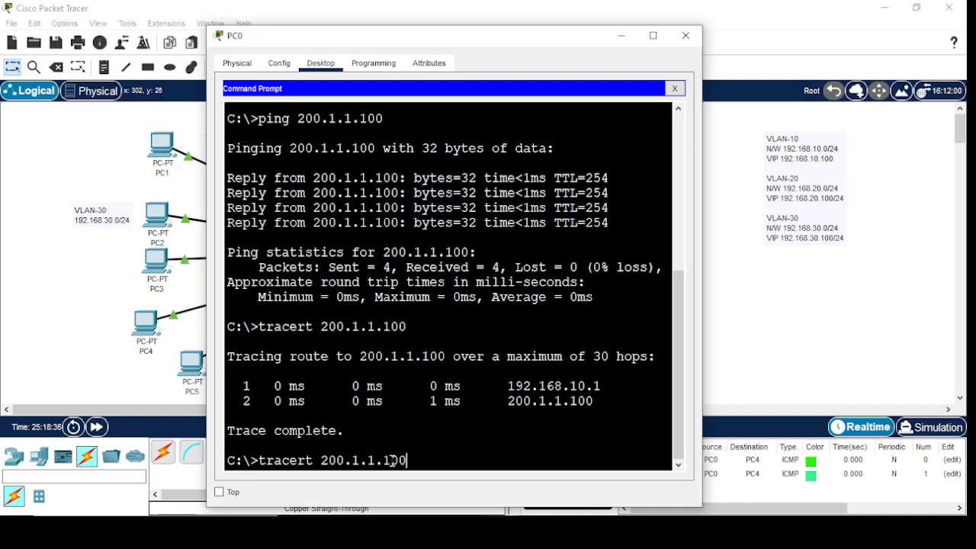
{"action": "key", "text": "Return"}
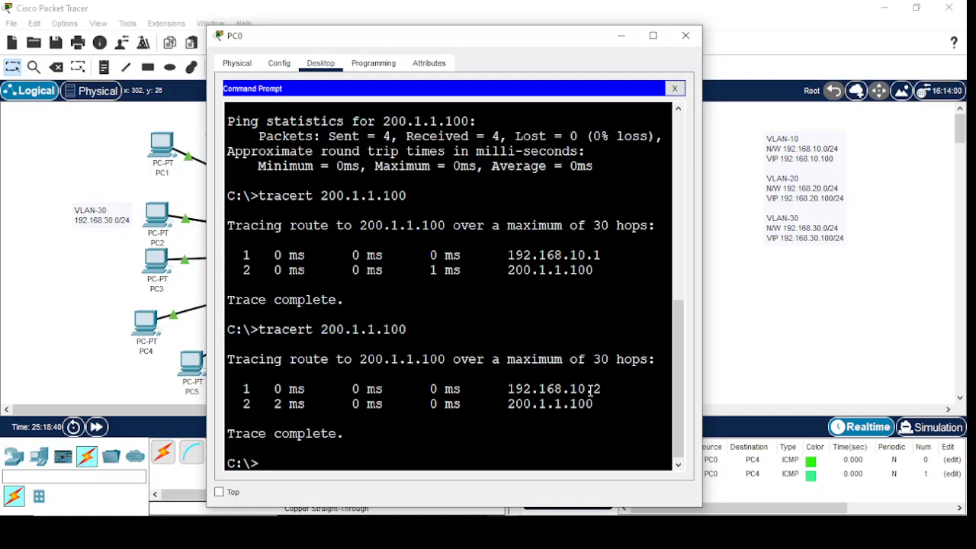
{"action": "left_click", "coordinate": [622, 36]}
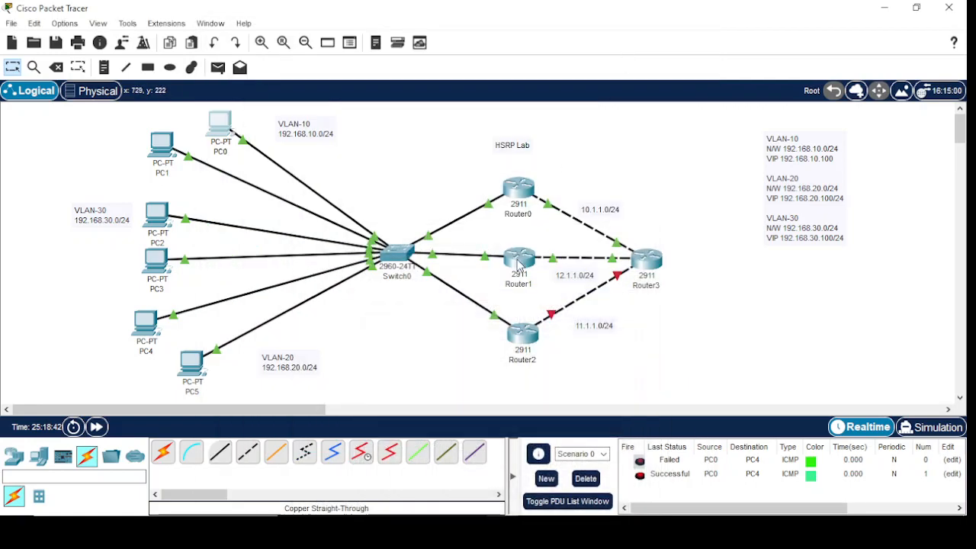
- Display the brief HSRP standby summary on Router1, examine it in an enlarged window, and minimize the window
{"action": "left_click", "coordinate": [521, 264]}
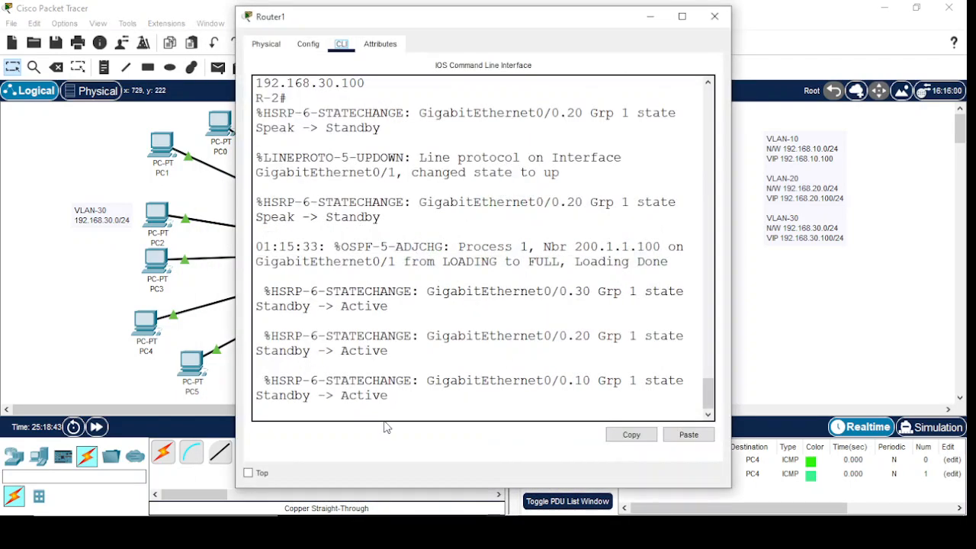
{"action": "key", "text": "Return"}
{"action": "key", "text": "Return"}
{"action": "key", "text": "Return"}
{"action": "key", "text": "Return"}
{"action": "key", "text": "Return"}
{"action": "key", "text": "Return"}
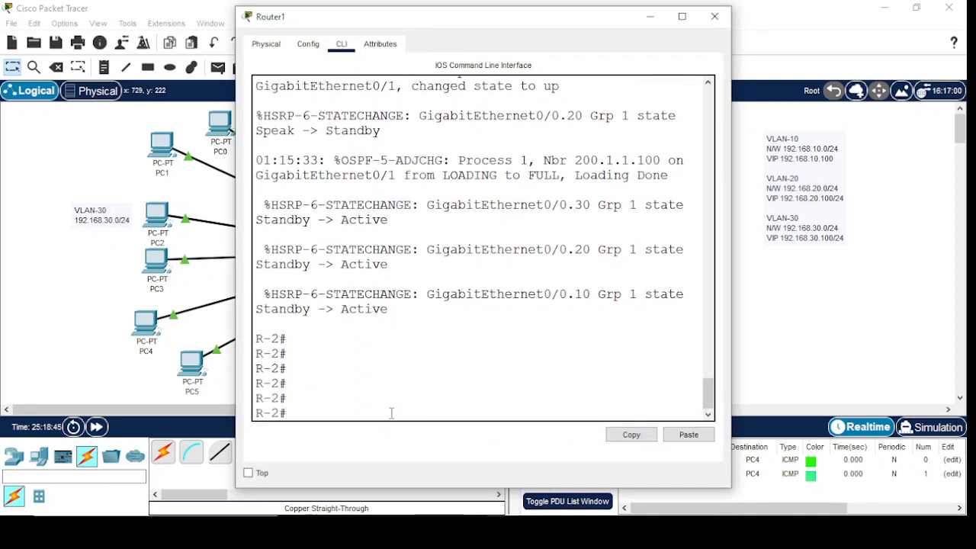
{"action": "type", "text": "sh"}
{"action": "key", "text": "Tab"}
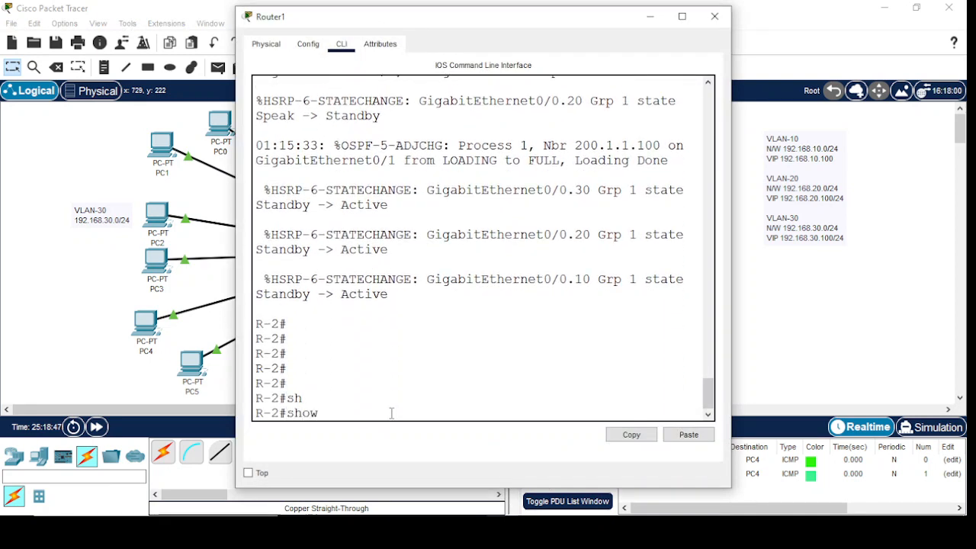
{"action": "type", "text": "st"}
{"action": "key", "text": "Tab"}
{"action": "type", "text": "an"}
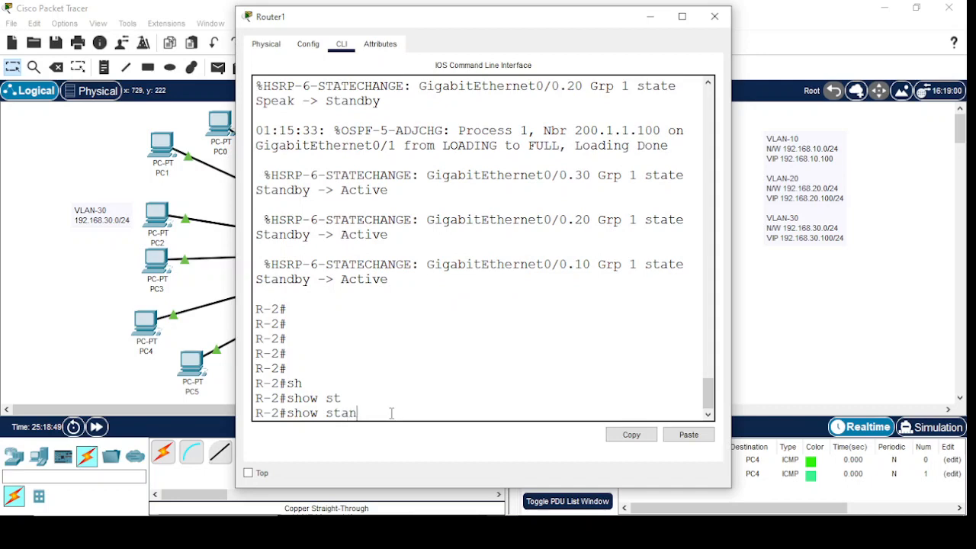
{"action": "key", "text": "Tab"}
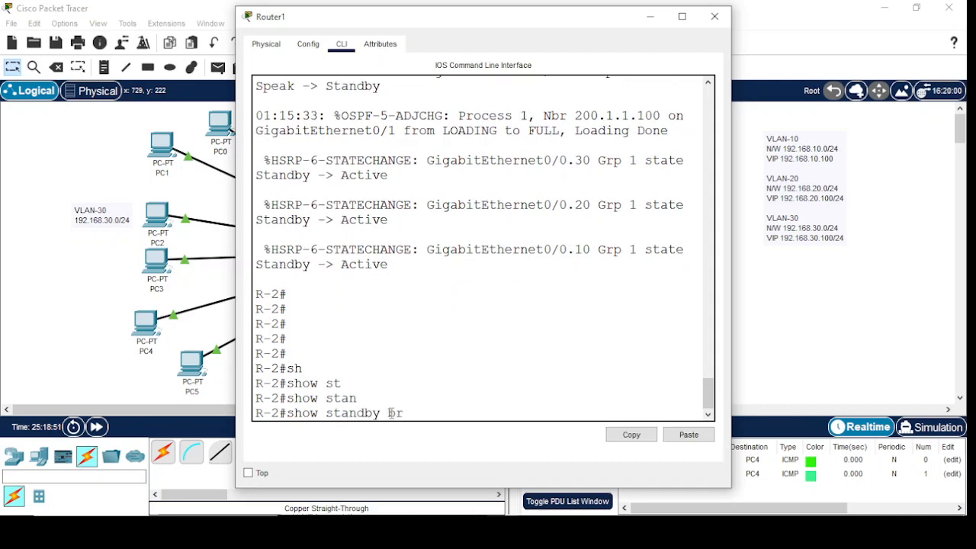
{"action": "type", "text": "br"}
{"action": "key", "text": "Tab"}
{"action": "key", "text": "Return"}
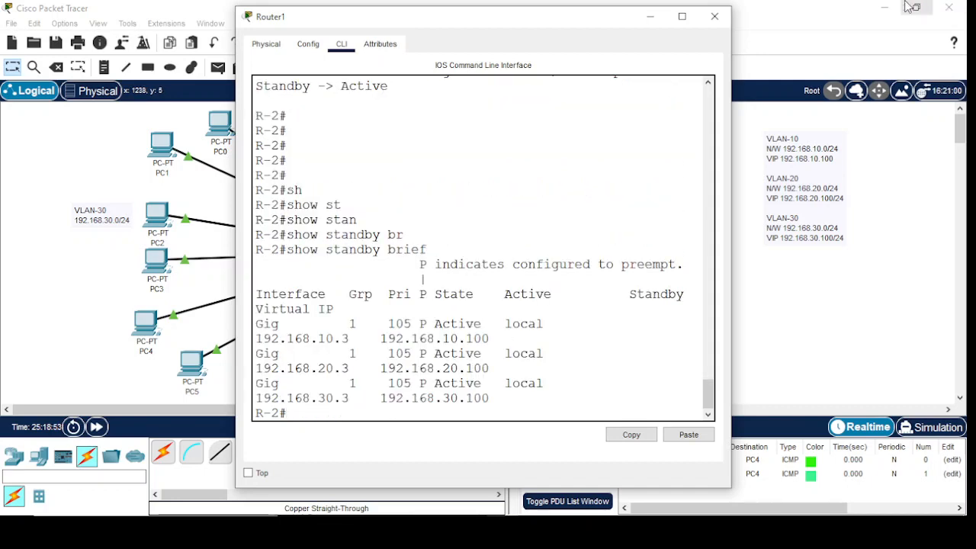
{"action": "left_click", "coordinate": [682, 16]}
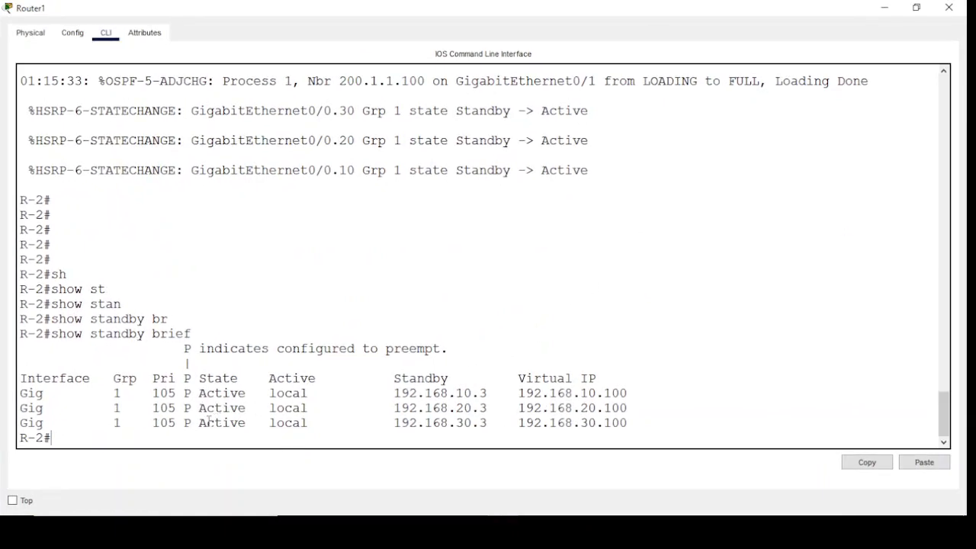
{"action": "left_click", "coordinate": [884, 7]}
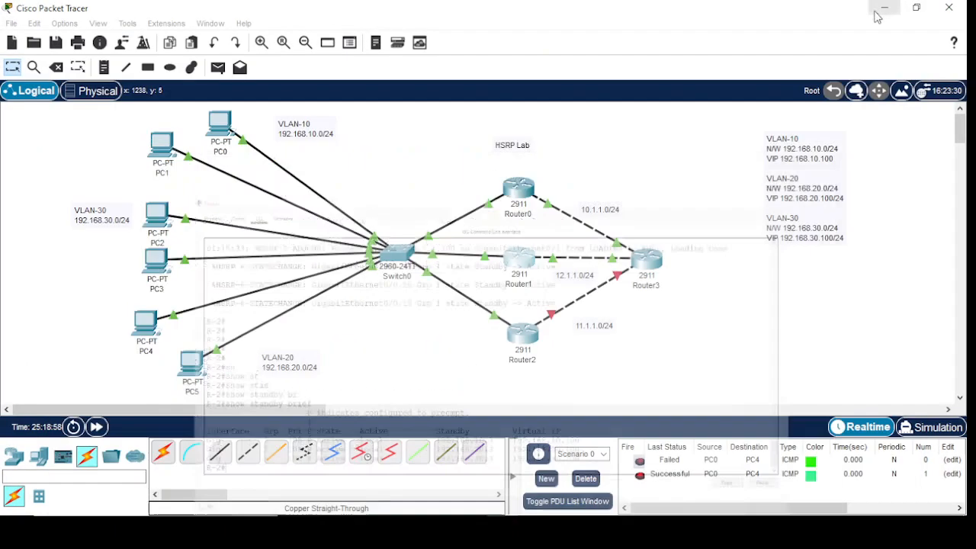
- Open Router0's command line and examine the most recent HSRP state-change messages
{"action": "left_click", "coordinate": [519, 188]}
{"action": "left_click", "coordinate": [385, 412]}
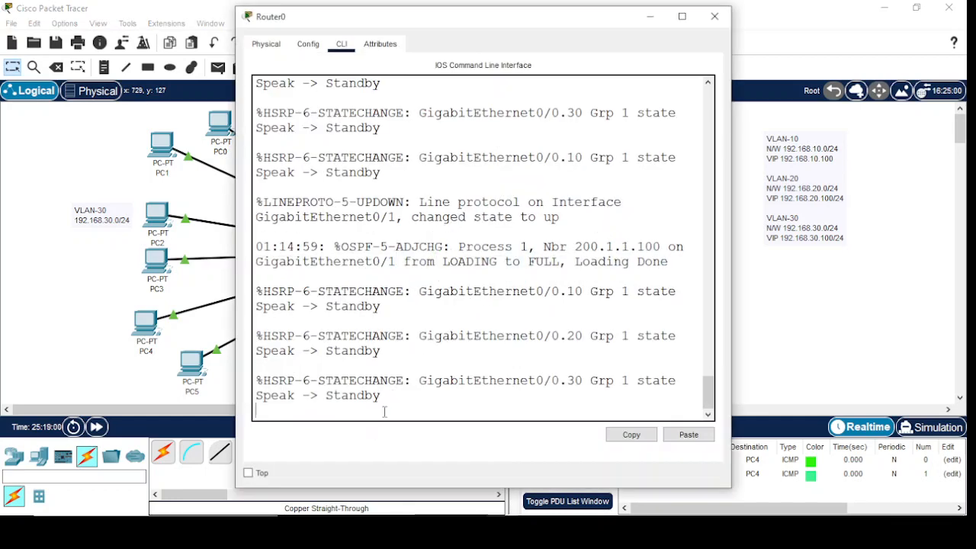
{"action": "key", "text": "Return"}
{"action": "key", "text": "Return"}
{"action": "key", "text": "Return"}
{"action": "key", "text": "Return"}
{"action": "key", "text": "Return"}
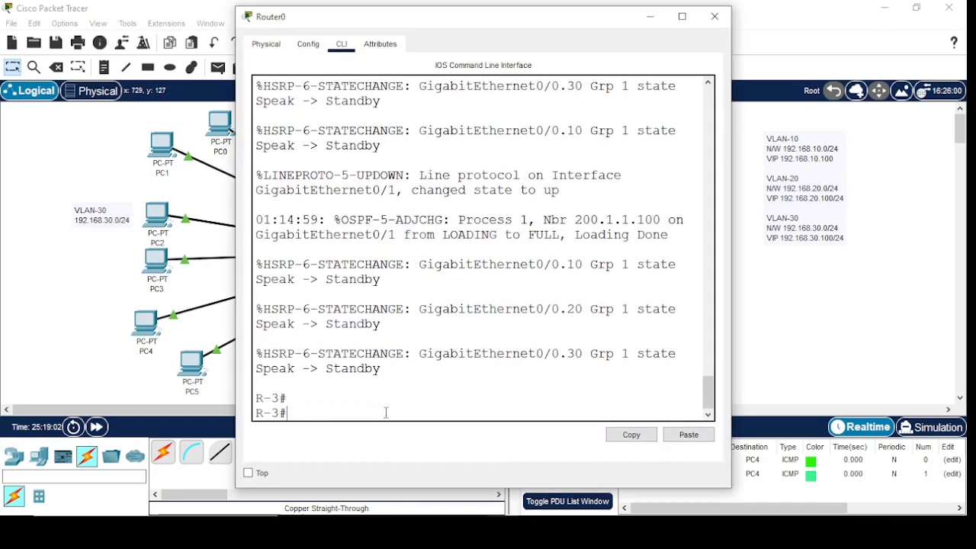
{"action": "left_click_drag", "start_coordinate": [320, 325], "coordinate": [385, 324]}
{"action": "left_click", "coordinate": [346, 413]}
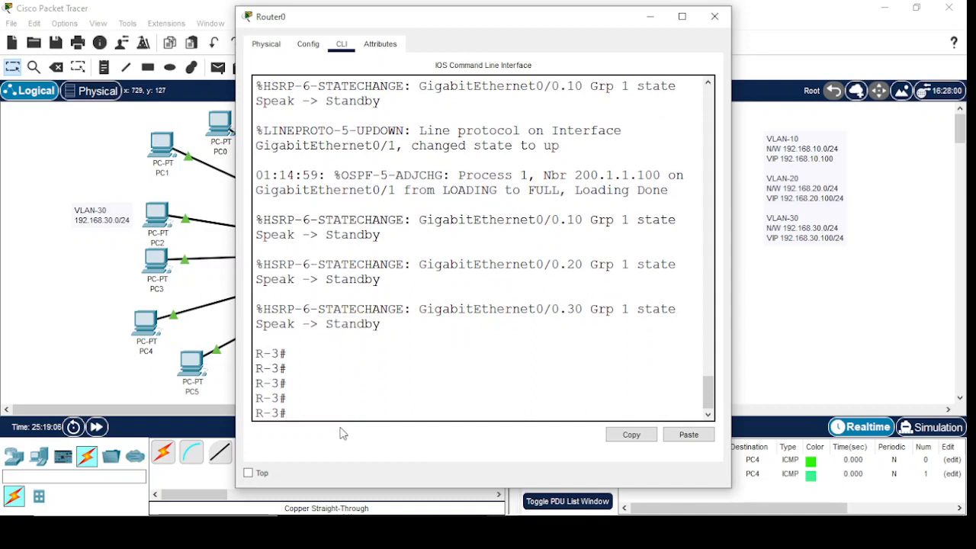
- Display the brief HSRP standby summary on Router0, examine the state column enlarged, and minimize the window
{"action": "key", "text": "Return"}
{"action": "key", "text": "Return"}
{"action": "key", "text": "Return"}
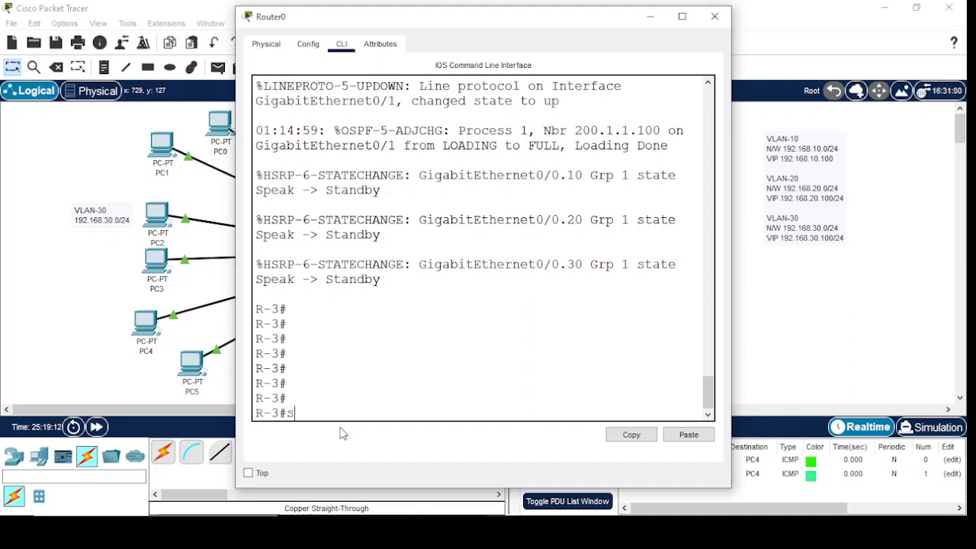
{"action": "type", "text": "h"}
{"action": "key", "text": "Tab"}
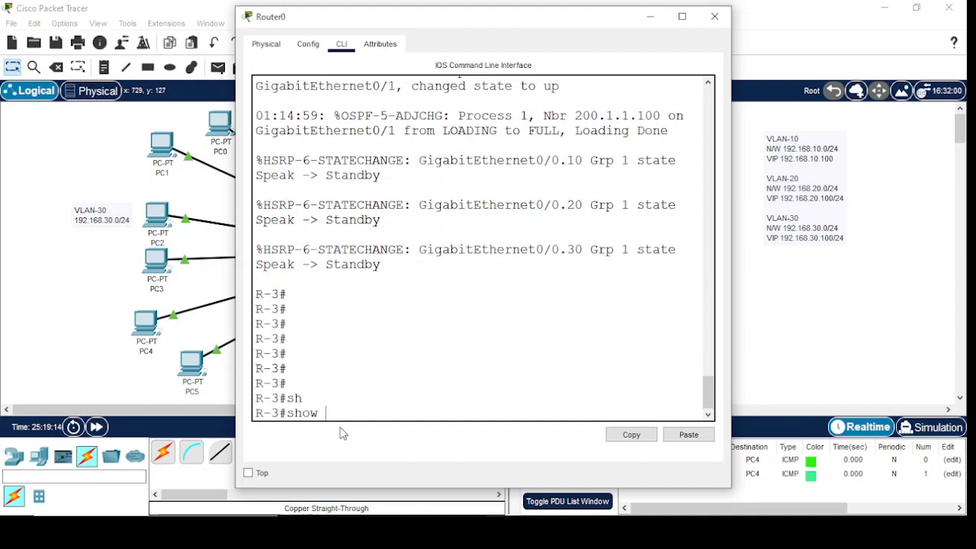
{"action": "type", "text": "stan"}
{"action": "key", "text": "Tab"}
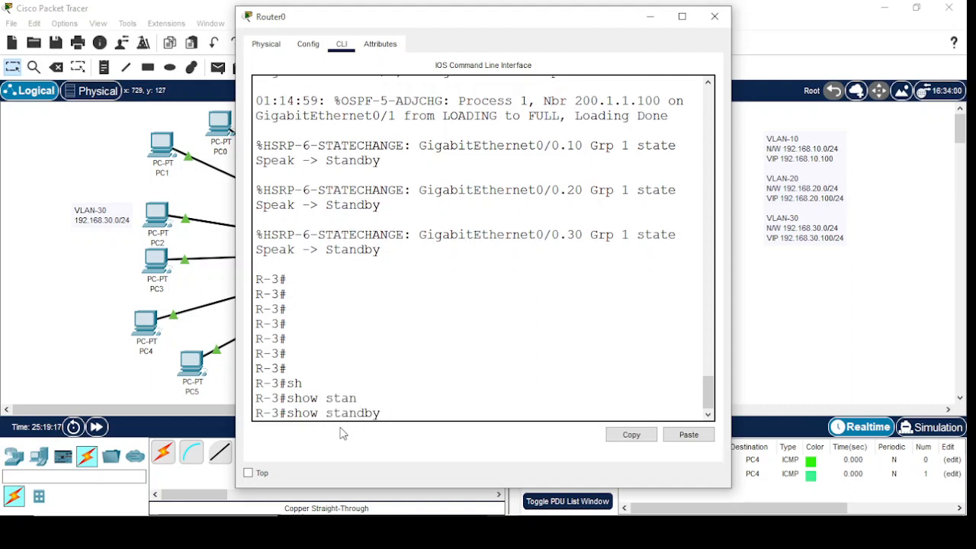
{"action": "type", "text": "br"}
{"action": "key", "text": "Tab"}
{"action": "key", "text": "Return"}
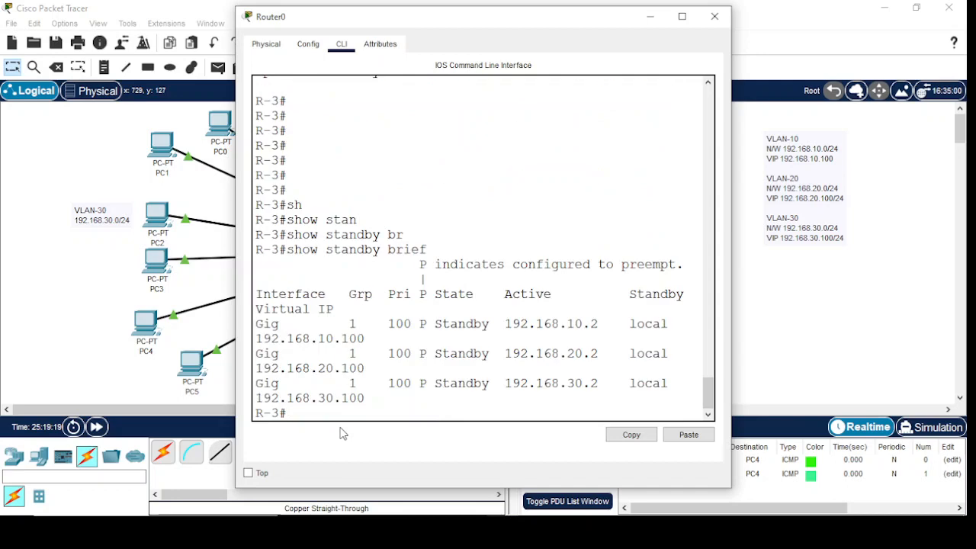
{"action": "left_click", "coordinate": [682, 16]}
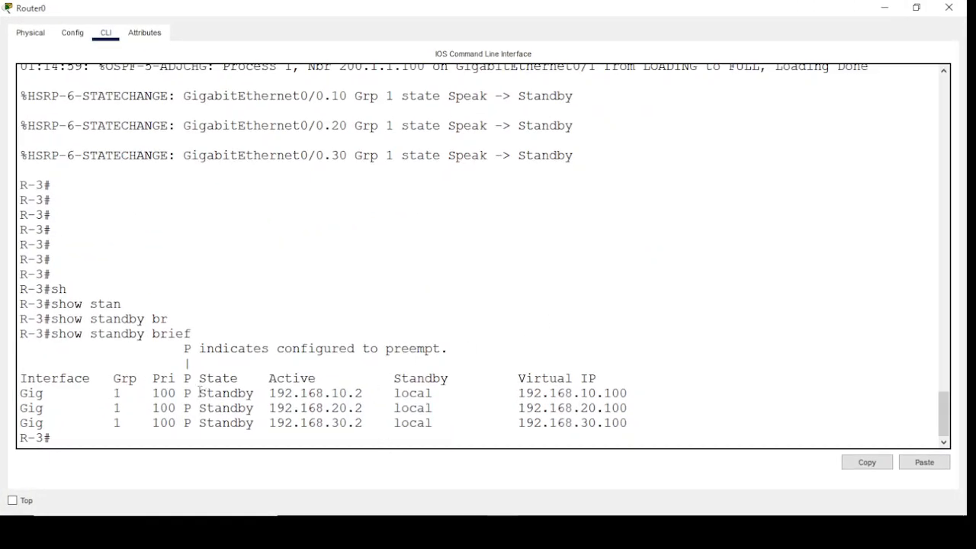
{"action": "left_click_drag", "start_coordinate": [199, 392], "coordinate": [254, 429]}
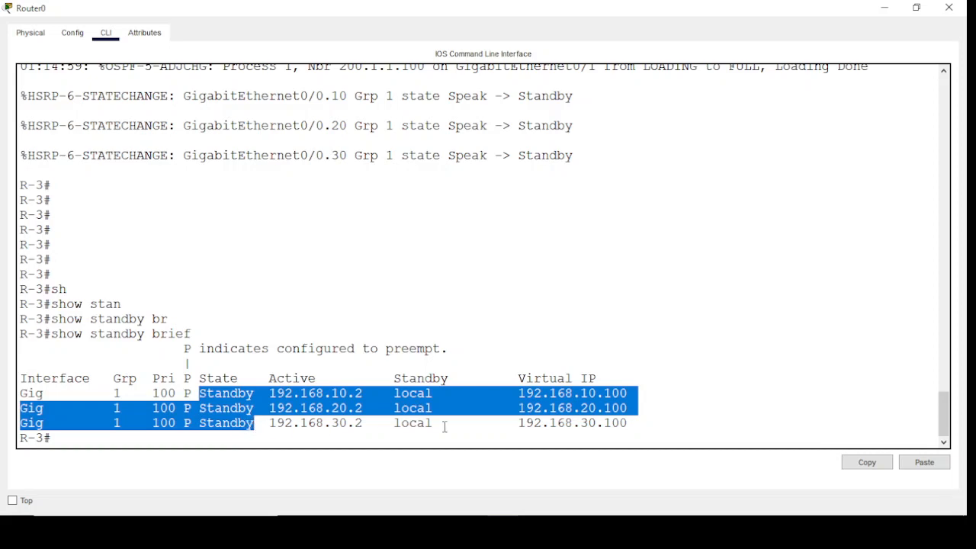
{"action": "left_click", "coordinate": [884, 9]}
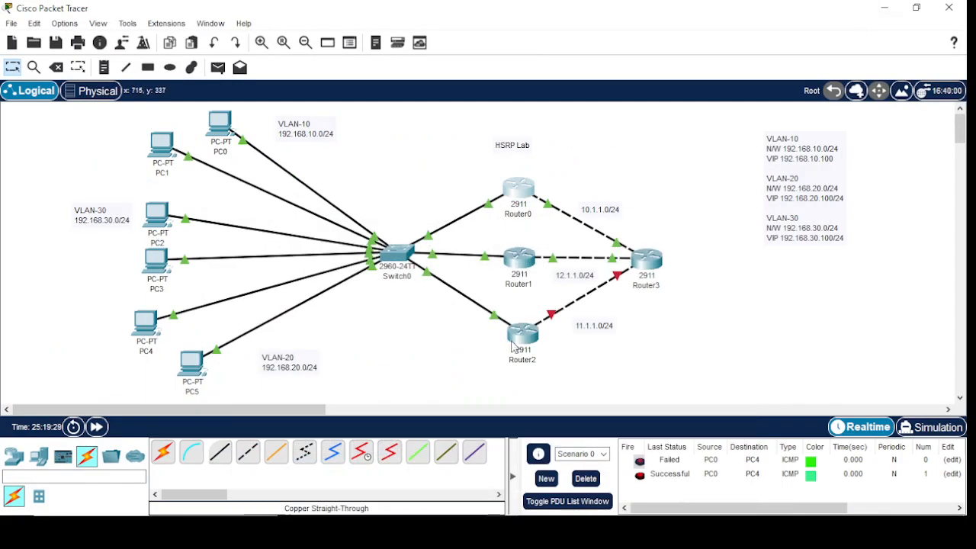
- Open Router2's command line and leave interface and global configuration mode for the privileged prompt
{"action": "left_click", "coordinate": [517, 345]}
{"action": "key", "text": "Return"}
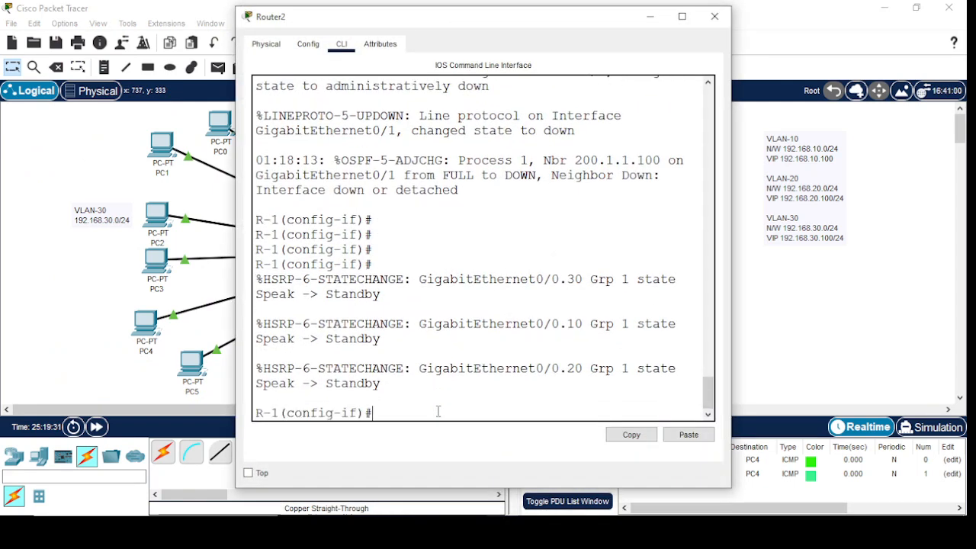
{"action": "key", "text": "Return"}
{"action": "key", "text": "Return"}
{"action": "key", "text": "Return"}
{"action": "type", "text": "exit"}
{"action": "key", "text": "Return"}
{"action": "key", "text": "Return"}
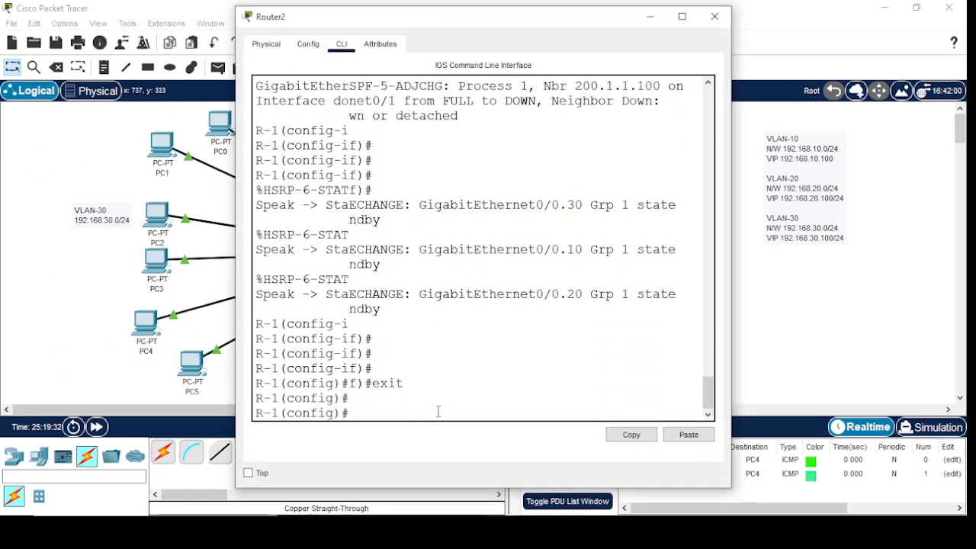
{"action": "type", "text": "exit"}
{"action": "key", "text": "Return"}
{"action": "key", "text": "Return"}
{"action": "key", "text": "Return"}
{"action": "key", "text": "Return"}
- Display the brief HSRP standby summary on Router2, examine the state column in an enlarged window, and minimize it
{"action": "type", "text": "sh"}
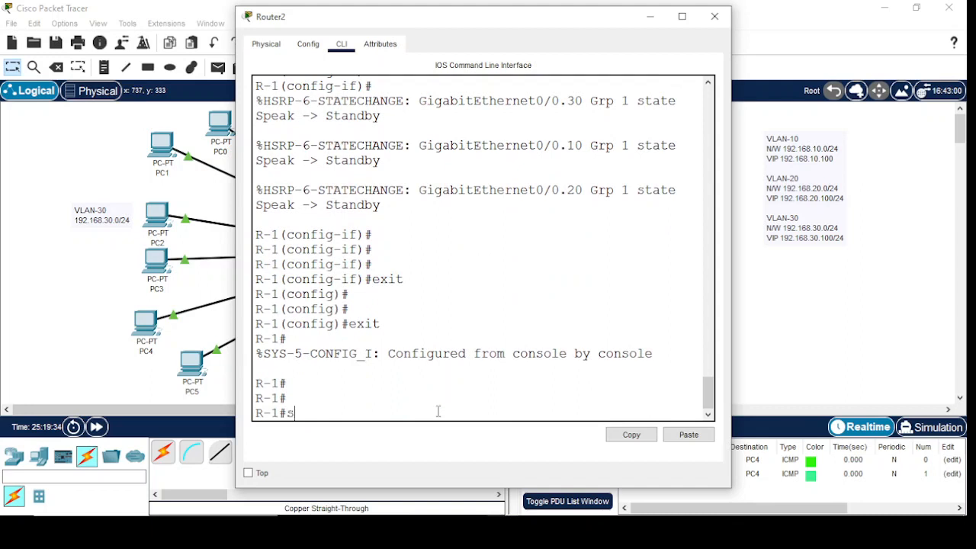
{"action": "key", "text": "Tab"}
{"action": "type", "text": "stan"}
{"action": "key", "text": "Tab"}
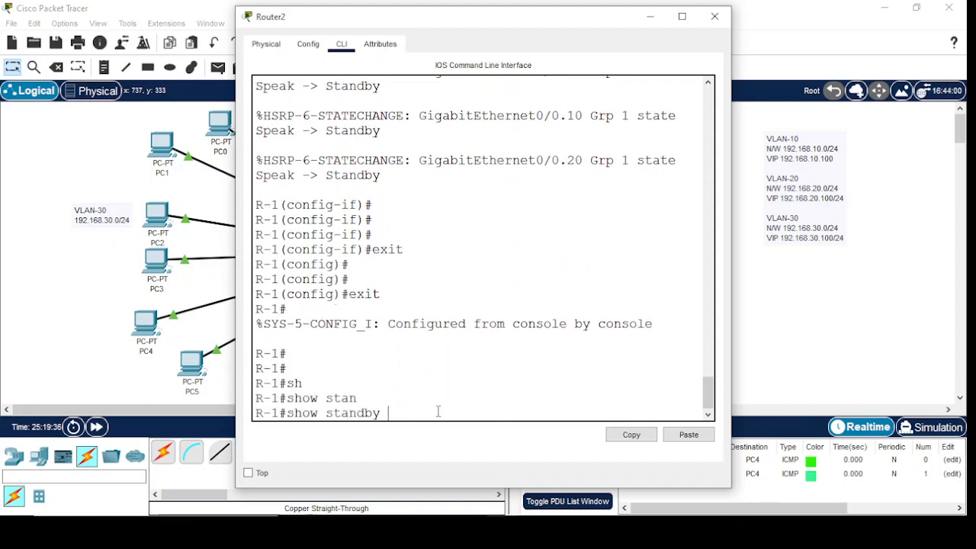
{"action": "type", "text": "br"}
{"action": "key", "text": "Tab"}
{"action": "key", "text": "Return"}
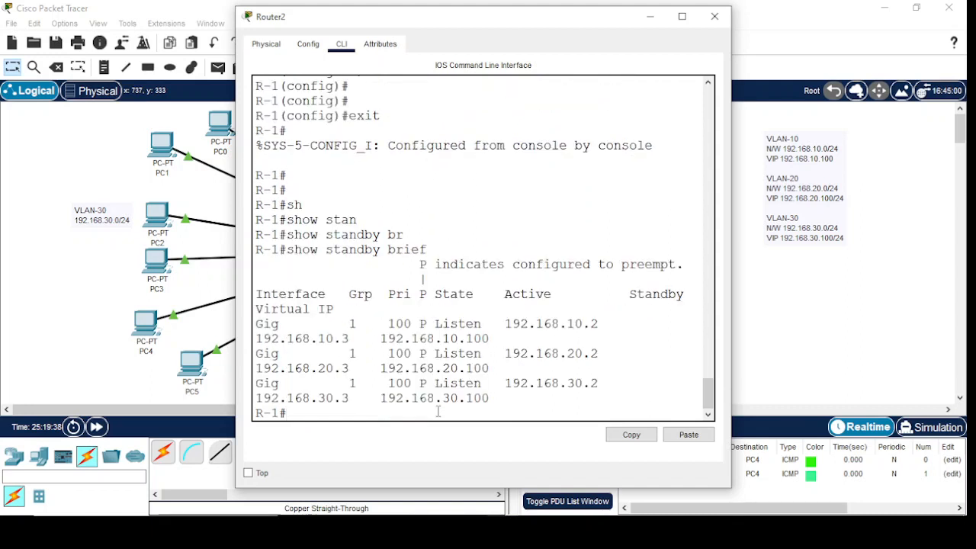
{"action": "left_click", "coordinate": [682, 16]}
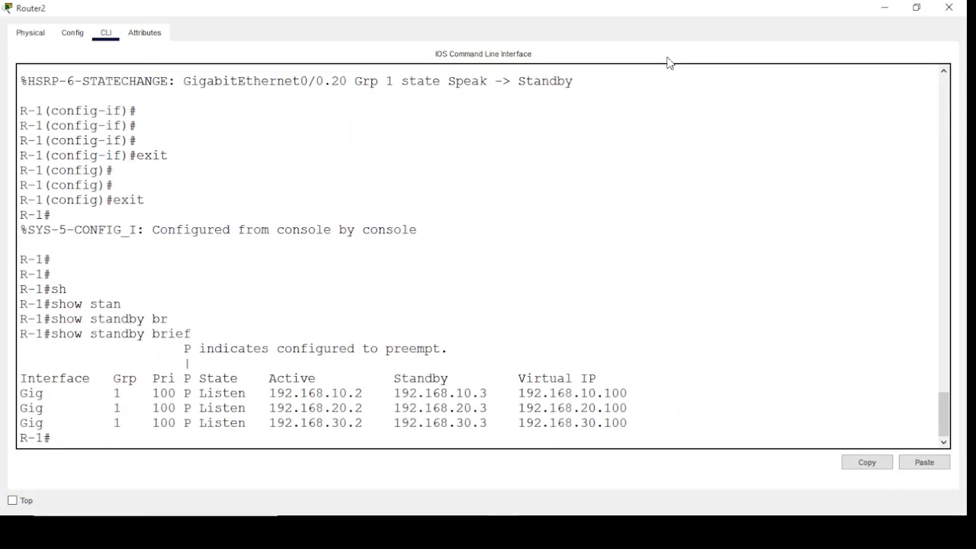
{"action": "left_click_drag", "start_coordinate": [199, 398], "coordinate": [217, 434]}
{"action": "left_click", "coordinate": [676, 416]}
{"action": "left_click", "coordinate": [886, 9]}
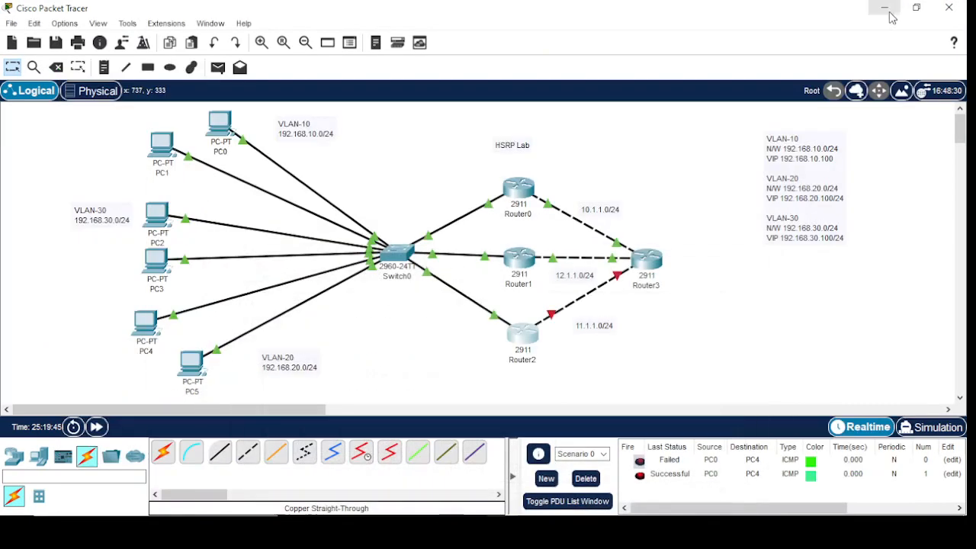
{"action": "left_click", "coordinate": [525, 337]}
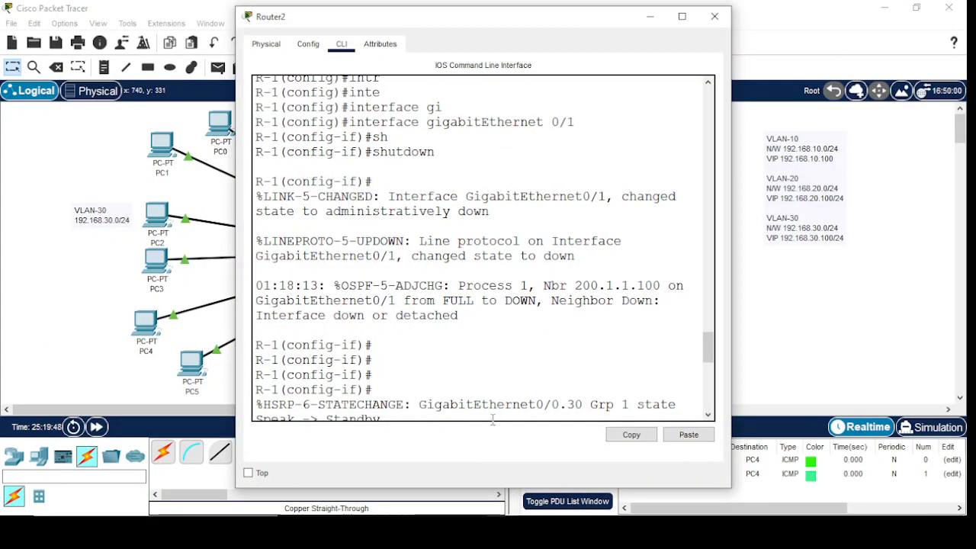
{"action": "left_click", "coordinate": [646, 19]}
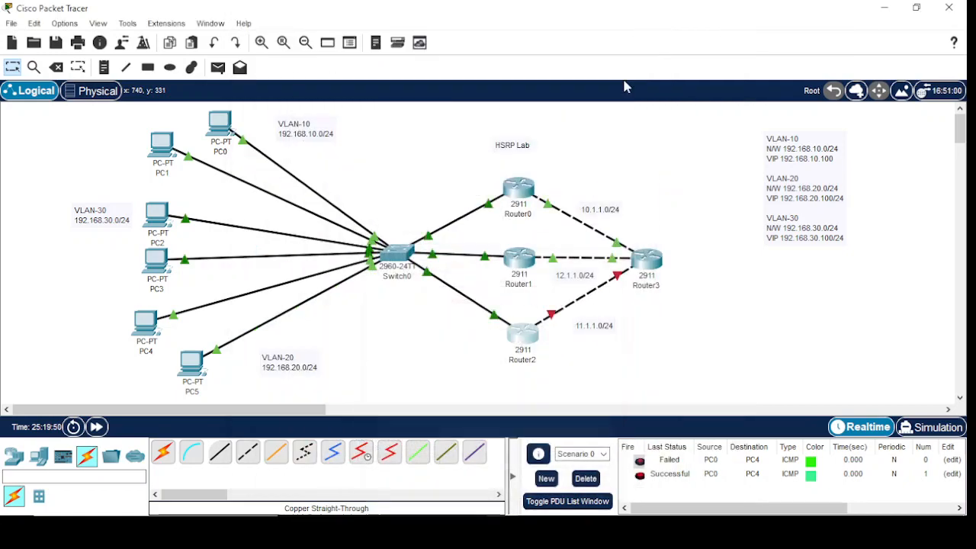
- Open Router1's command line and enter global configuration mode
{"action": "left_click", "coordinate": [519, 263]}
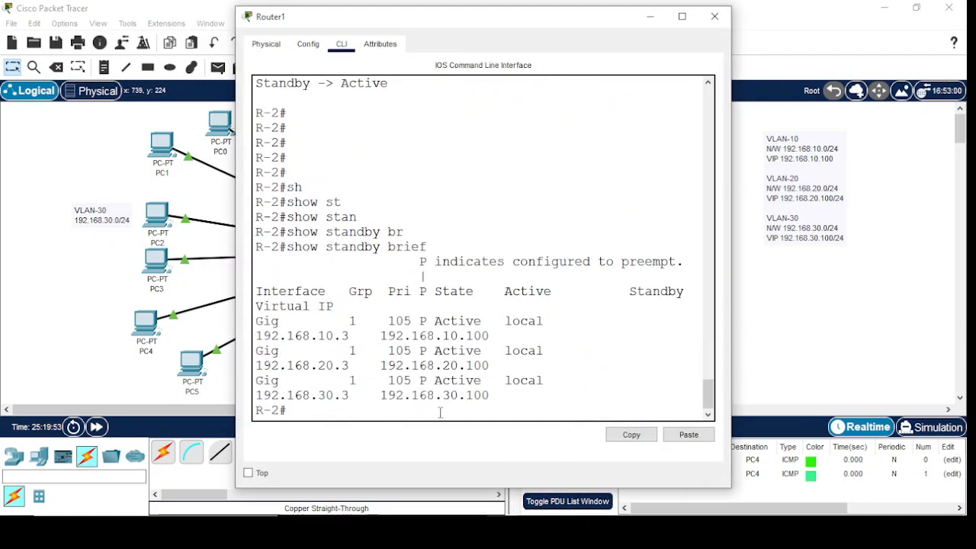
{"action": "key", "text": "Return"}
{"action": "key", "text": "Return"}
{"action": "key", "text": "Return"}
{"action": "key", "text": "Return"}
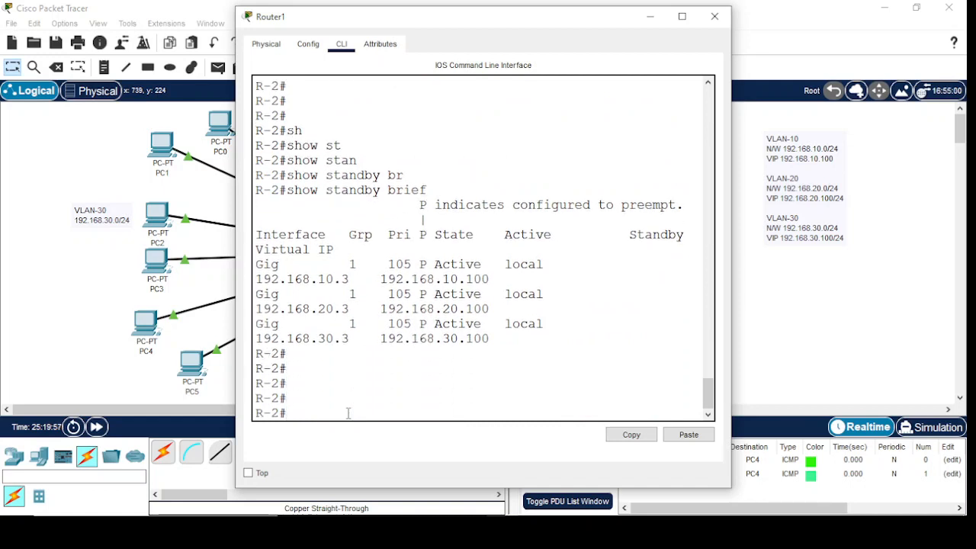
{"action": "type", "text": "config t"}
{"action": "key", "text": "Return"}
- Shut down interface GigabitEthernet 0/1 on Router1 and minimize the router's window
{"action": "type", "text": "ig"}
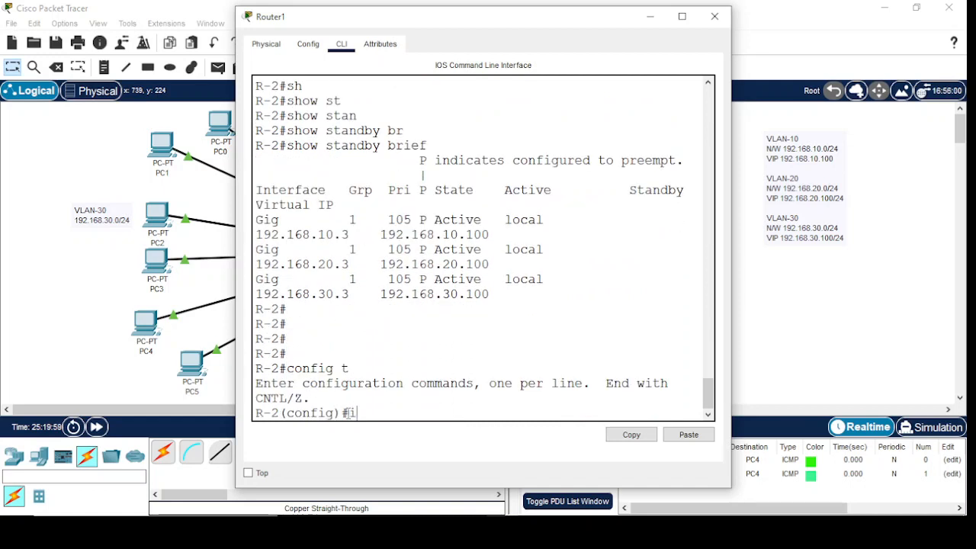
{"action": "type", "text": "nter"}
{"action": "key", "text": "Tab"}
{"action": "type", "text": "gi"}
{"action": "key", "text": "Tab"}
{"action": "type", "text": "o/"}
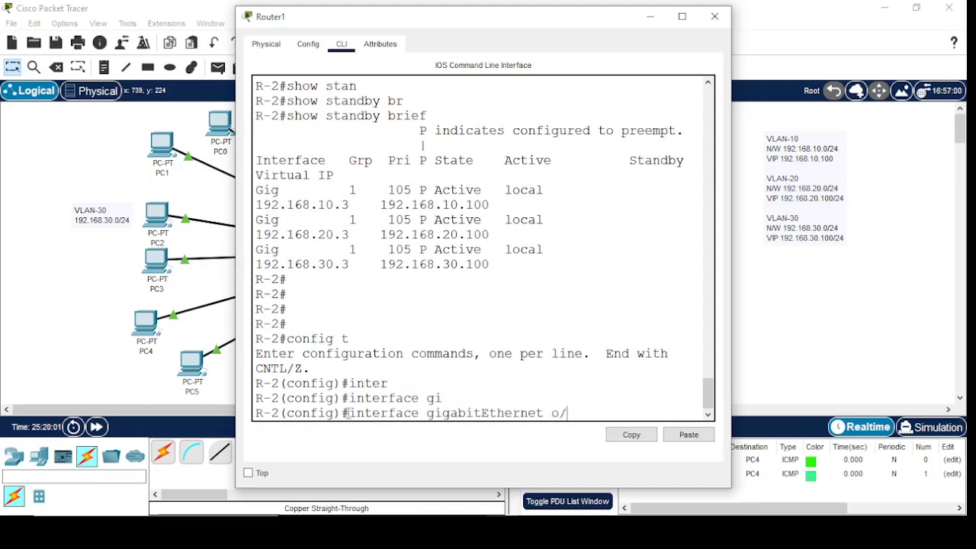
{"action": "type", "text": "1"}
{"action": "key", "text": "Return"}
{"action": "key", "text": "Return"}
{"action": "key", "text": "Return"}
{"action": "key", "text": "Return"}
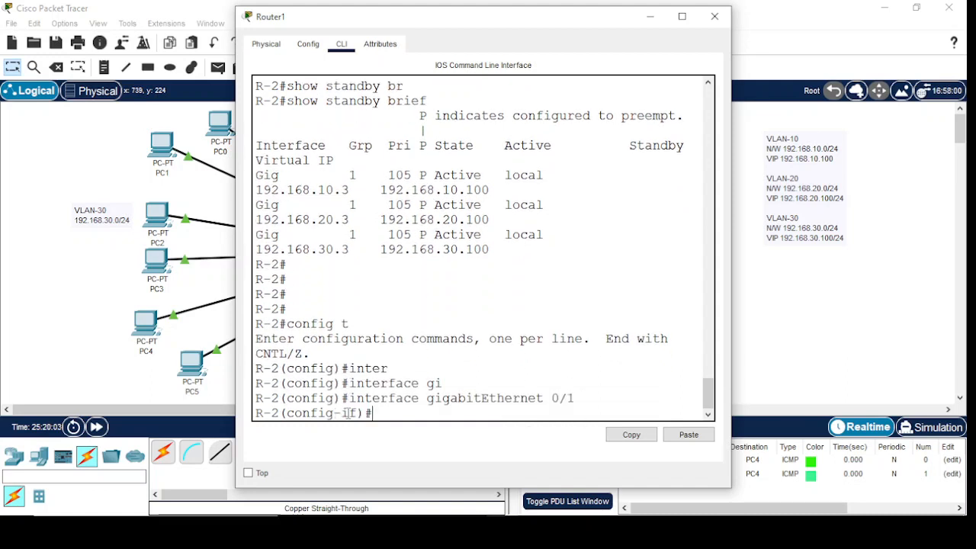
{"action": "type", "text": "sh"}
{"action": "key", "text": "Tab"}
{"action": "key", "text": "Return"}
{"action": "key", "text": "Return"}
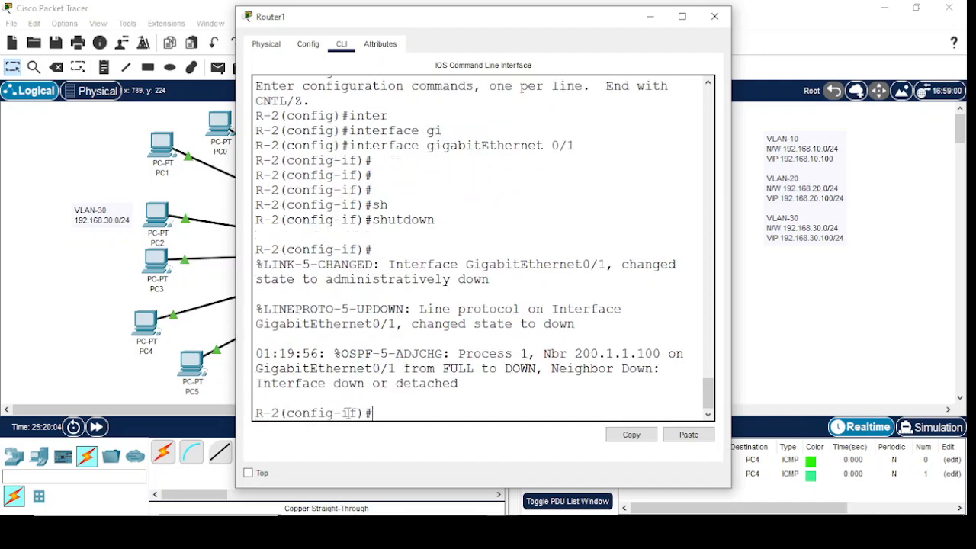
{"action": "key", "text": "Return"}
{"action": "key", "text": "Return"}
{"action": "key", "text": "Return"}
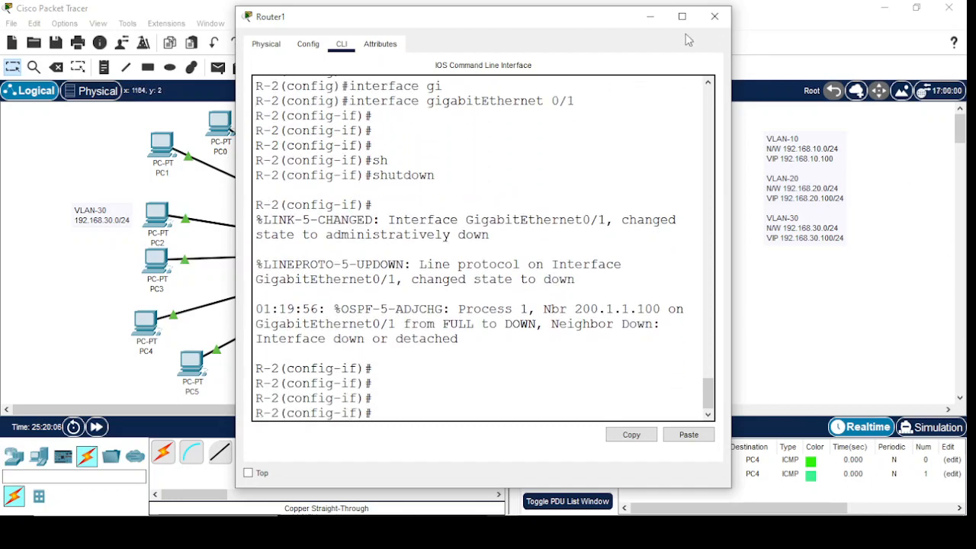
{"action": "left_click", "coordinate": [650, 17]}
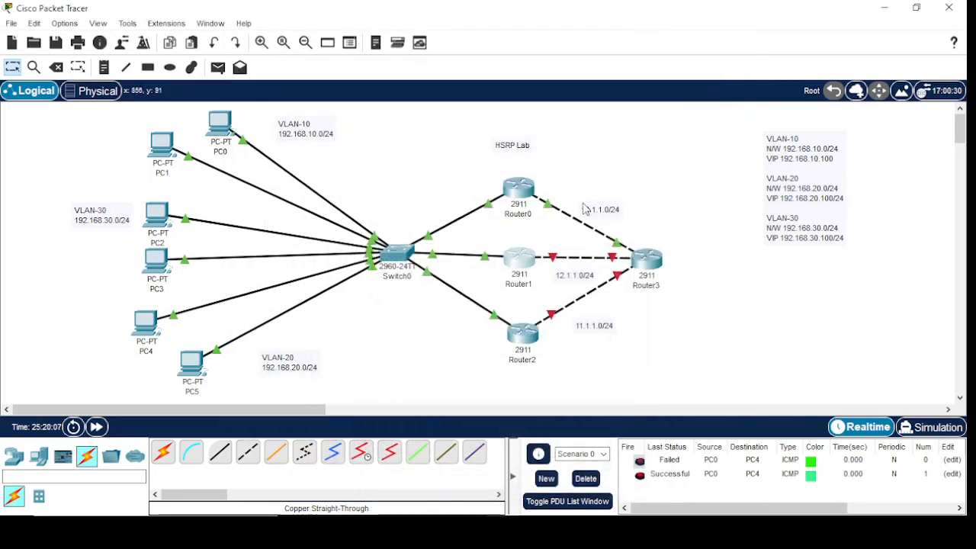
- Repeat the route trace from PC0 to 200.1.1.100 with Router1's uplink shut down, highlight the first hop, and minimize the window
{"action": "left_click", "coordinate": [219, 126]}
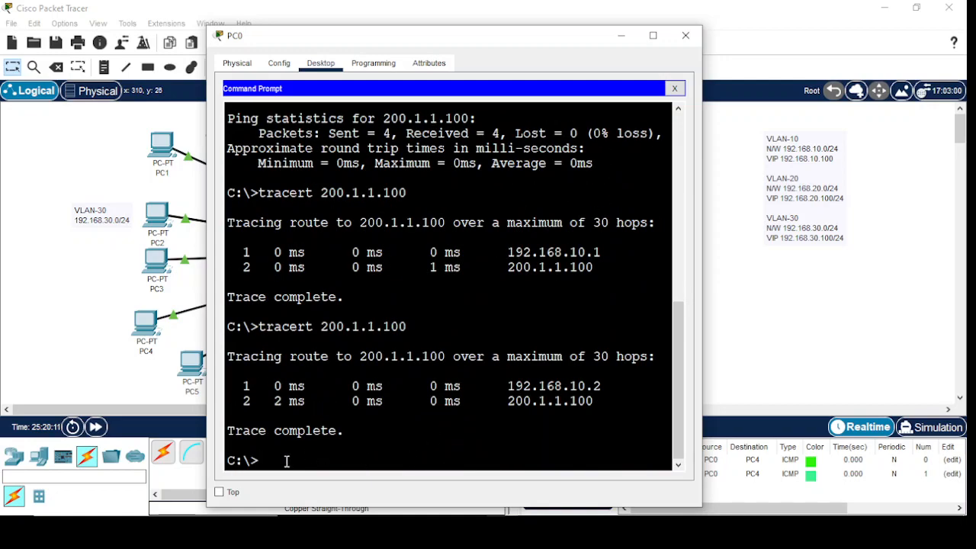
{"action": "key", "text": "Up"}
{"action": "key", "text": "Return"}
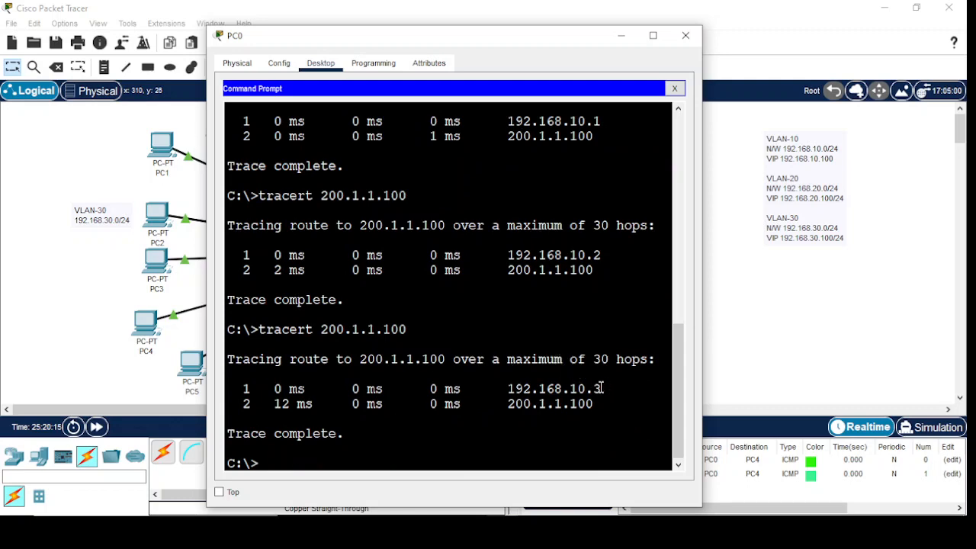
{"action": "left_click_drag", "start_coordinate": [602, 389], "coordinate": [505, 389]}
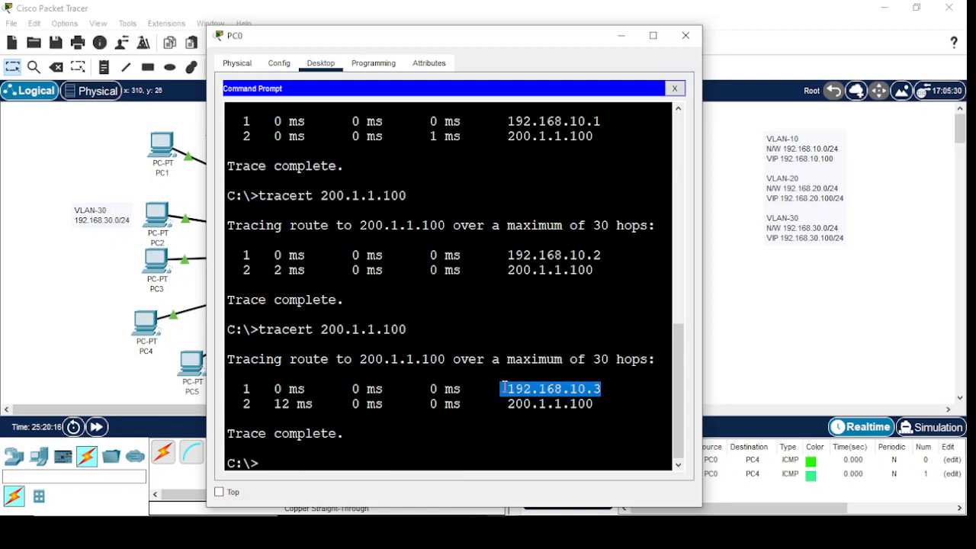
{"action": "left_click", "coordinate": [622, 35]}
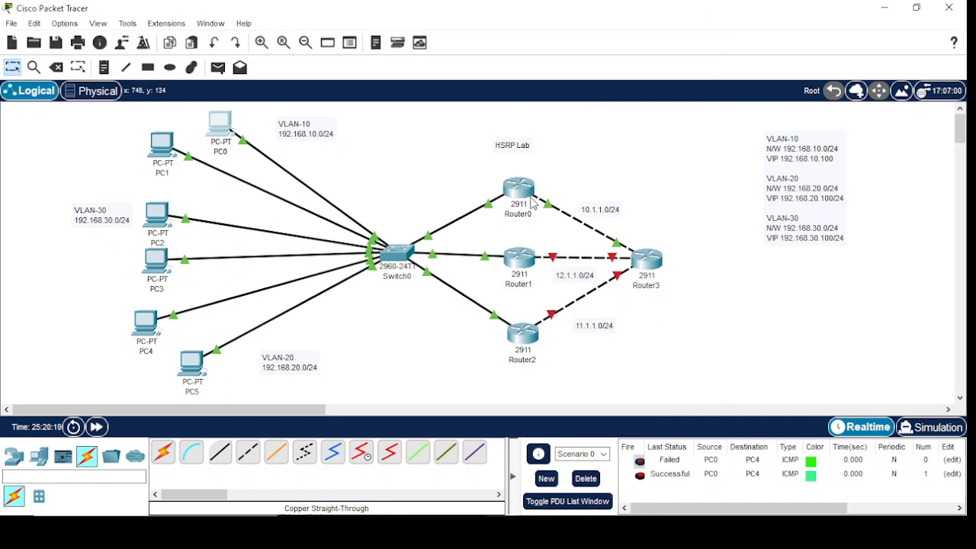
- Reopen Router1's command line and return from interface configuration to the privileged prompt
{"action": "left_click", "coordinate": [519, 262]}
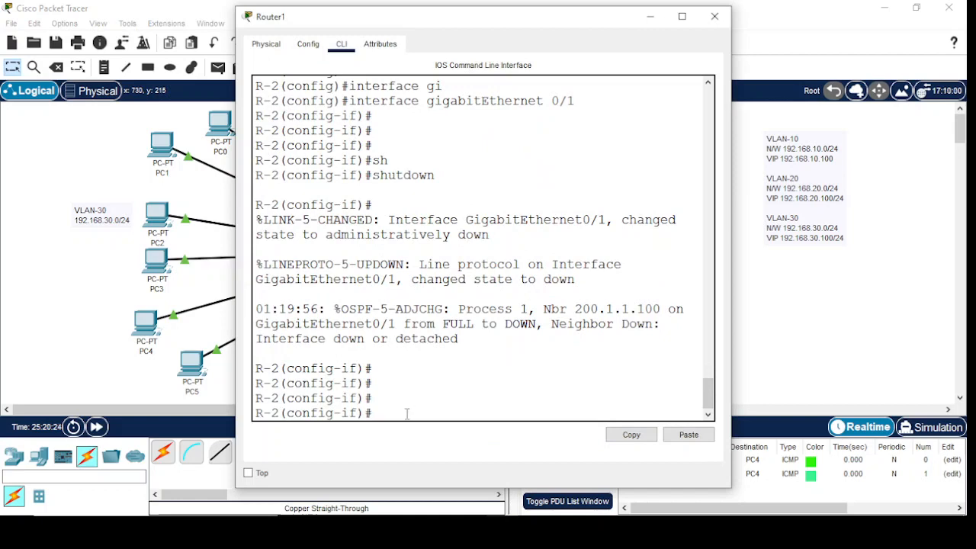
{"action": "type", "text": "exit"}
{"action": "key", "text": "Return"}
{"action": "key", "text": "Return"}
{"action": "key", "text": "Return"}
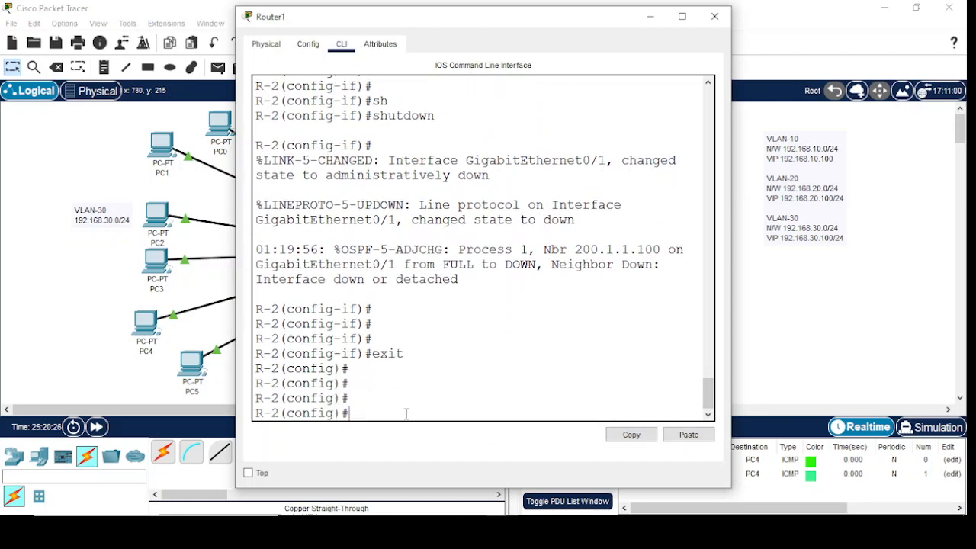
{"action": "type", "text": "exit"}
{"action": "key", "text": "Return"}
{"action": "key", "text": "Return"}
{"action": "key", "text": "Return"}
{"action": "key", "text": "Return"}
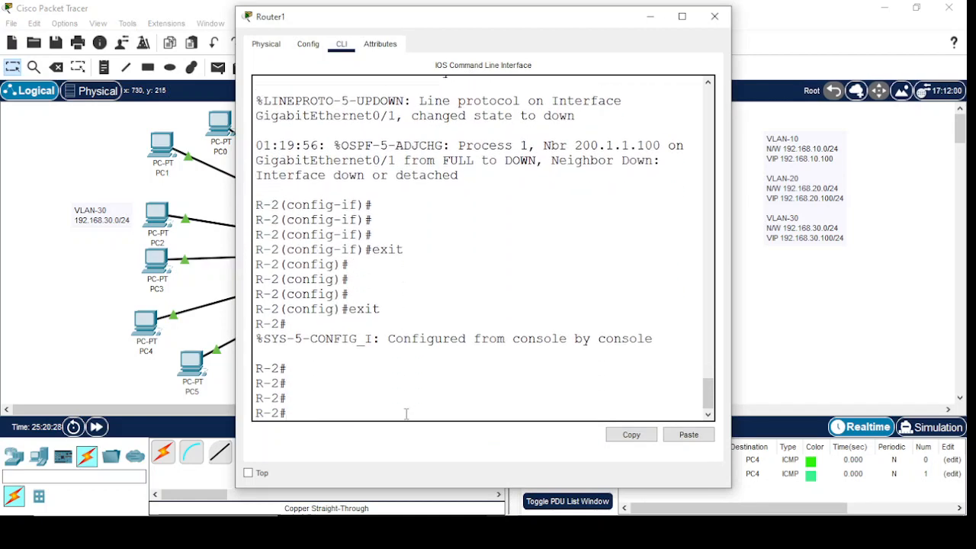
- Display the brief HSRP standby summary on Router1 and examine its priorities and states
{"action": "type", "text": "sh"}
{"action": "key", "text": "Tab"}
{"action": "type", "text": "stan"}
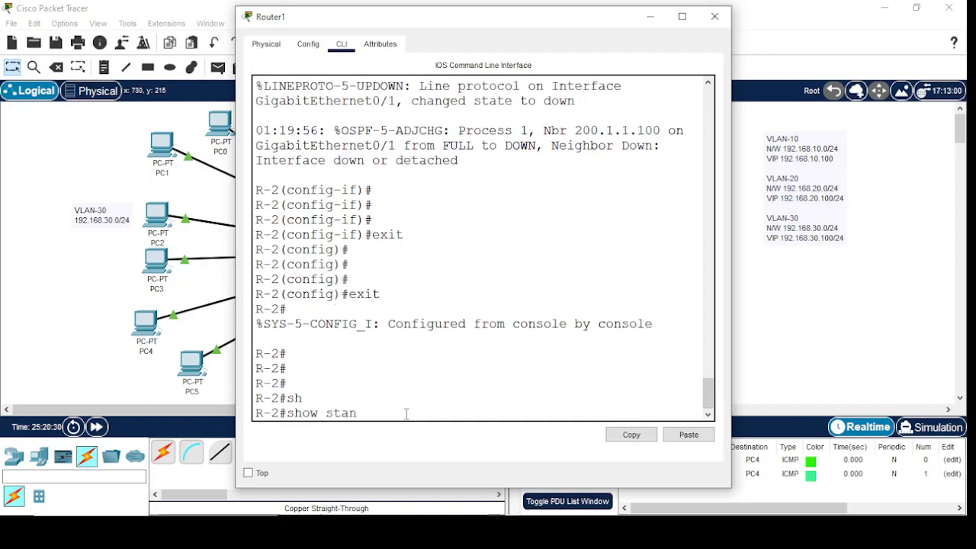
{"action": "key", "text": "Tab"}
{"action": "type", "text": "br"}
{"action": "key", "text": "Tab"}
{"action": "key", "text": "Return"}
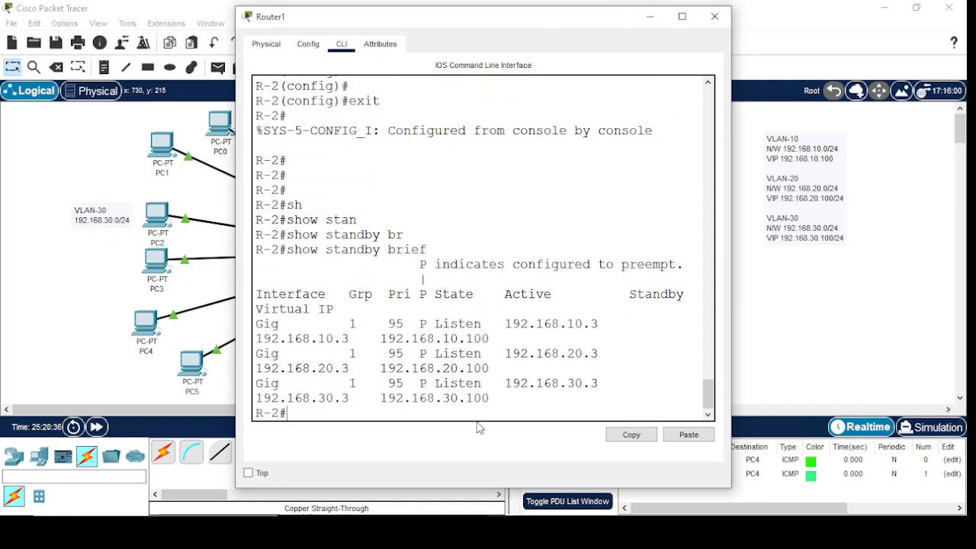
{"action": "key", "text": "Return"}
{"action": "key", "text": "Return"}
{"action": "key", "text": "Return"}
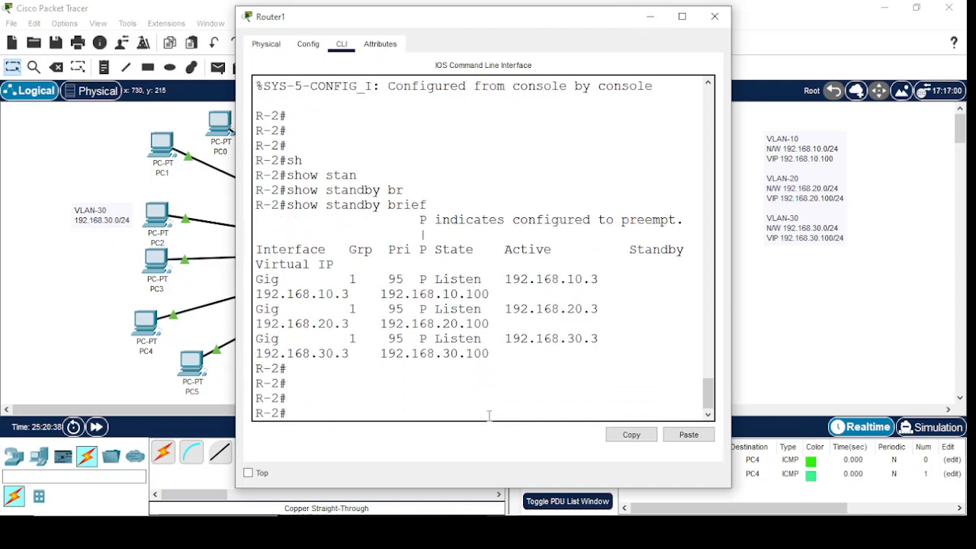
- Return Router1 to global configuration mode
{"action": "type", "text": "config t"}
{"action": "key", "text": "Return"}
{"action": "key", "text": "Return"}
{"action": "key", "text": "Return"}
{"action": "key", "text": "Return"}
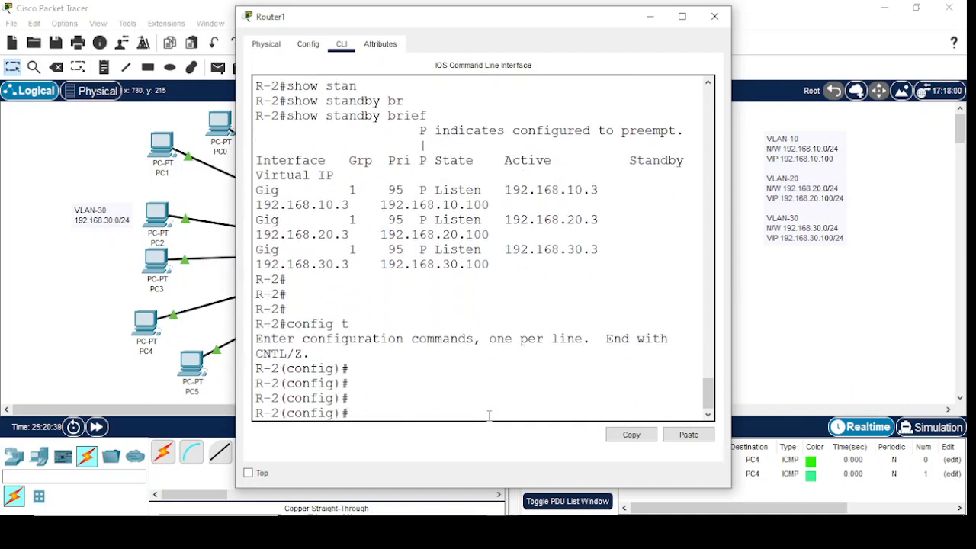
- Bring interface GigabitEthernet 0/1 on Router1 back up with no shutdown
{"action": "type", "text": "inter"}
{"action": "key", "text": "Tab"}
{"action": "type", "text": "gi"}
{"action": "key", "text": "Tab"}
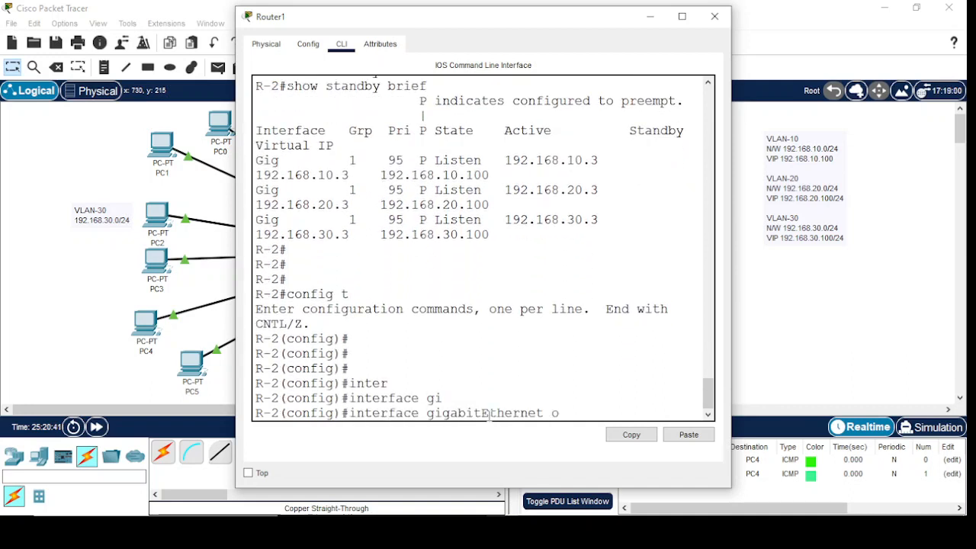
{"action": "type", "text": "0/1"}
{"action": "key", "text": "Return"}
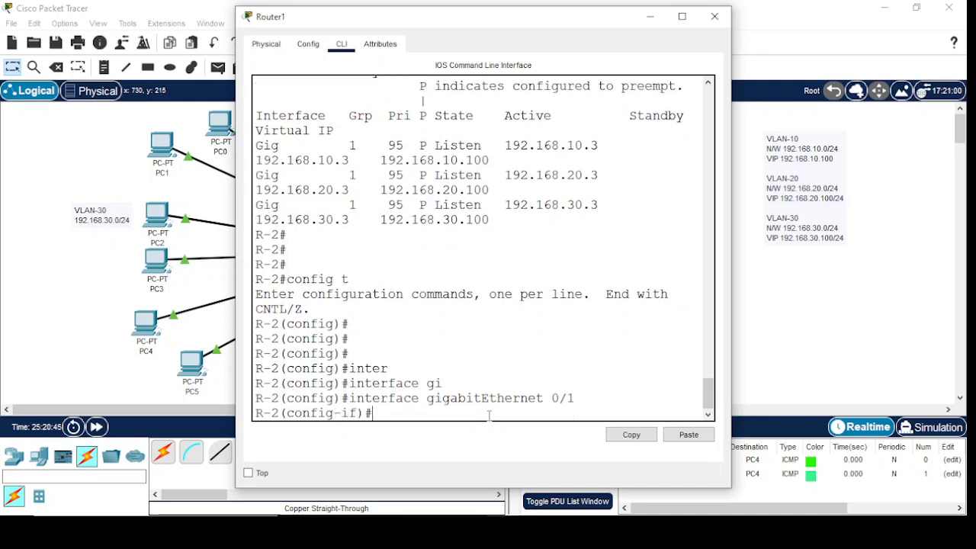
{"action": "type", "text": "no shu"}
{"action": "key", "text": "Tab"}
{"action": "key", "text": "Return"}
{"action": "key", "text": "Return"}
{"action": "key", "text": "Return"}
{"action": "key", "text": "Return"}
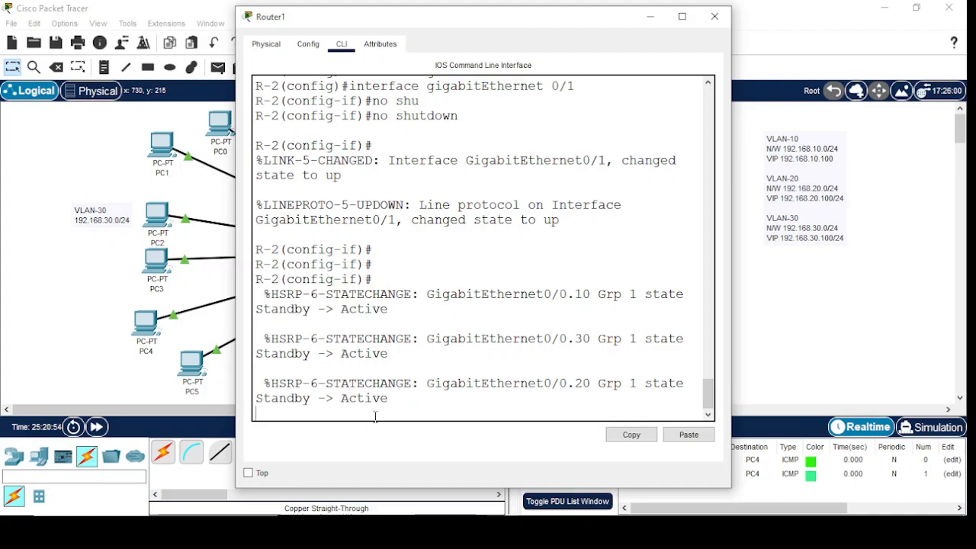
- Review the latest HSRP state-change messages on Router1 and minimize its window
{"action": "scroll", "coordinate": [375, 417], "scroll_direction": "up", "scroll_amount": 2}
{"action": "scroll", "coordinate": [385, 416], "scroll_direction": "down", "scroll_amount": 2}
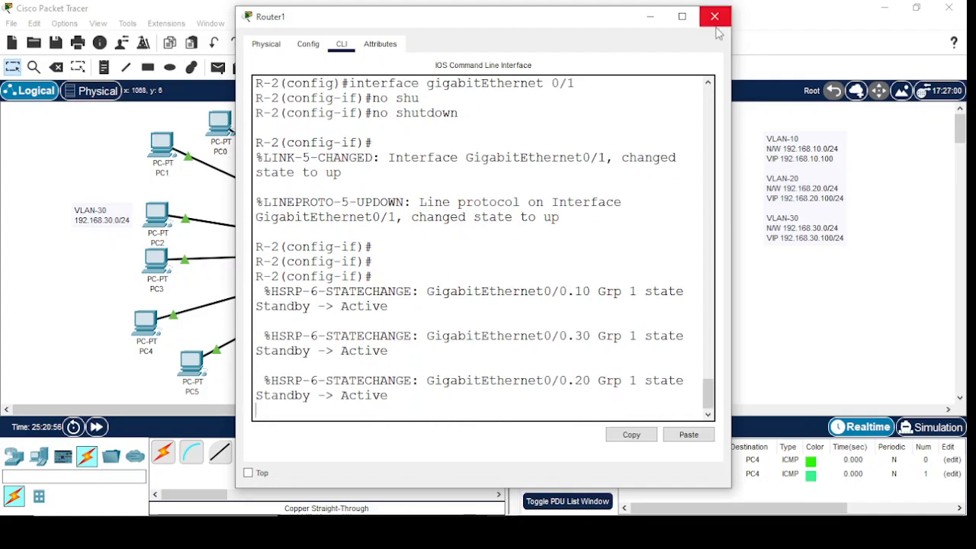
{"action": "left_click", "coordinate": [649, 16]}
- Open Router2's command line and examine the incoming HSRP state-change messages for its subinterfaces
{"action": "left_click", "coordinate": [523, 335]}
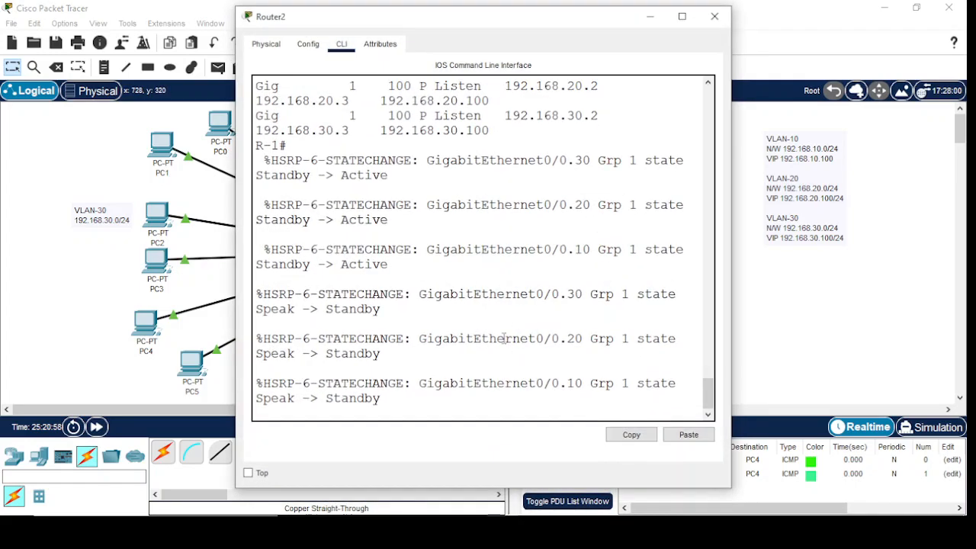
{"action": "key", "text": "Return"}
{"action": "key", "text": "Return"}
{"action": "key", "text": "Return"}
{"action": "key", "text": "Return"}
{"action": "key", "text": "Return"}
{"action": "key", "text": "Return"}
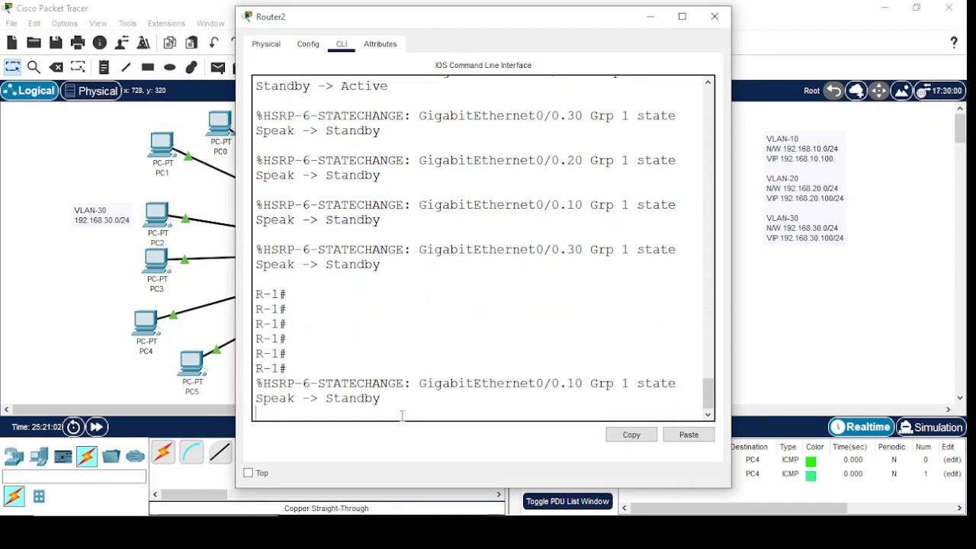
{"action": "key", "text": "Return"}
{"action": "key", "text": "Return"}
{"action": "key", "text": "Return"}
{"action": "key", "text": "Return"}
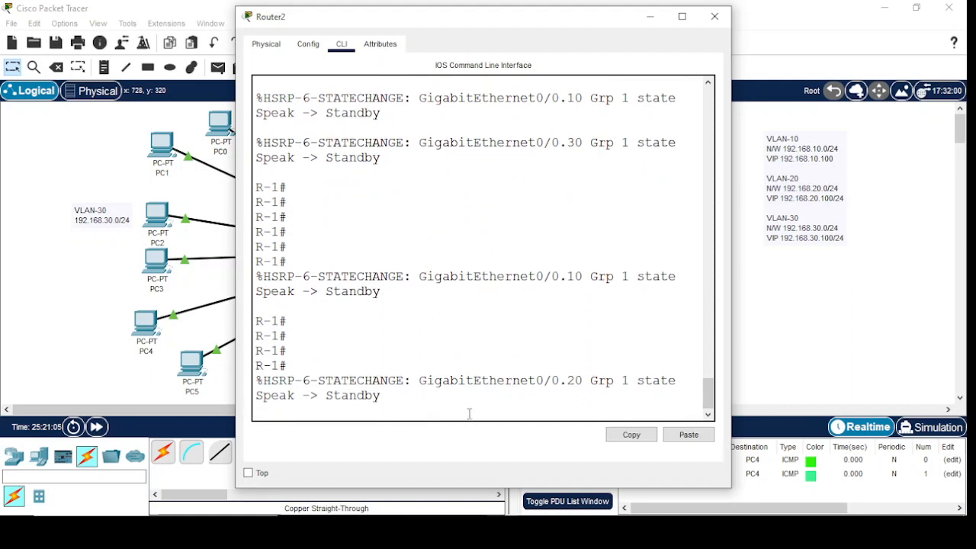
- Enter global configuration mode on Router2 and open interface GigabitEthernet 0/1 for configuration
{"action": "key", "text": "Return"}
{"action": "key", "text": "Return"}
{"action": "key", "text": "Return"}
{"action": "key", "text": "Return"}
{"action": "key", "text": "Return"}
{"action": "key", "text": "Return"}
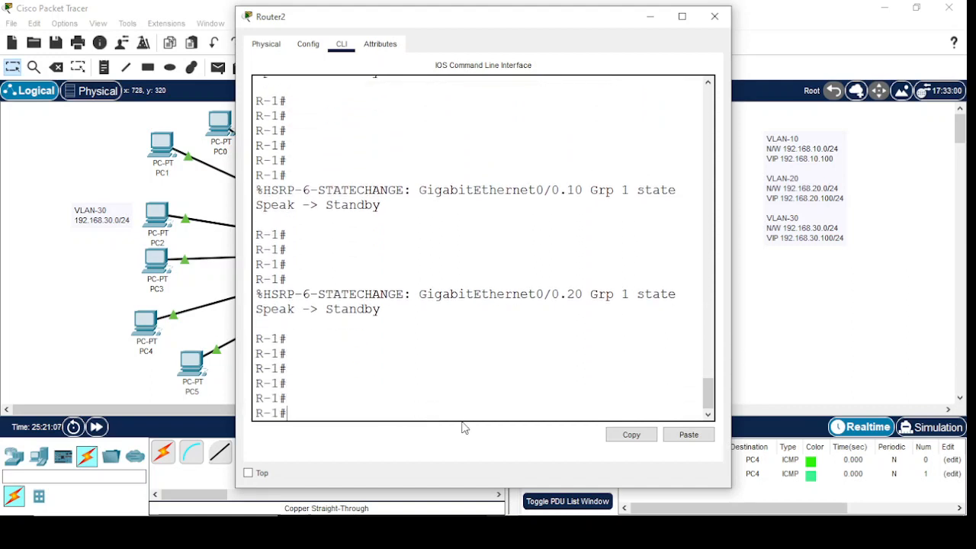
{"action": "type", "text": "config t"}
{"action": "key", "text": "Return"}
{"action": "key", "text": "Return"}
{"action": "type", "text": "int"}
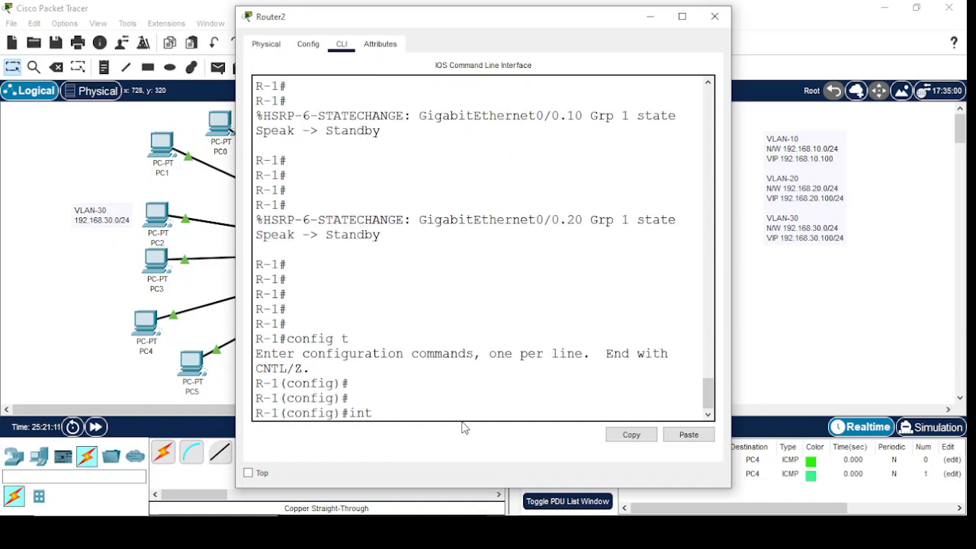
{"action": "type", "text": "er"}
{"action": "key", "text": "Tab"}
{"action": "type", "text": "gi"}
{"action": "key", "text": "Tab"}
{"action": "type", "text": "0/1"}
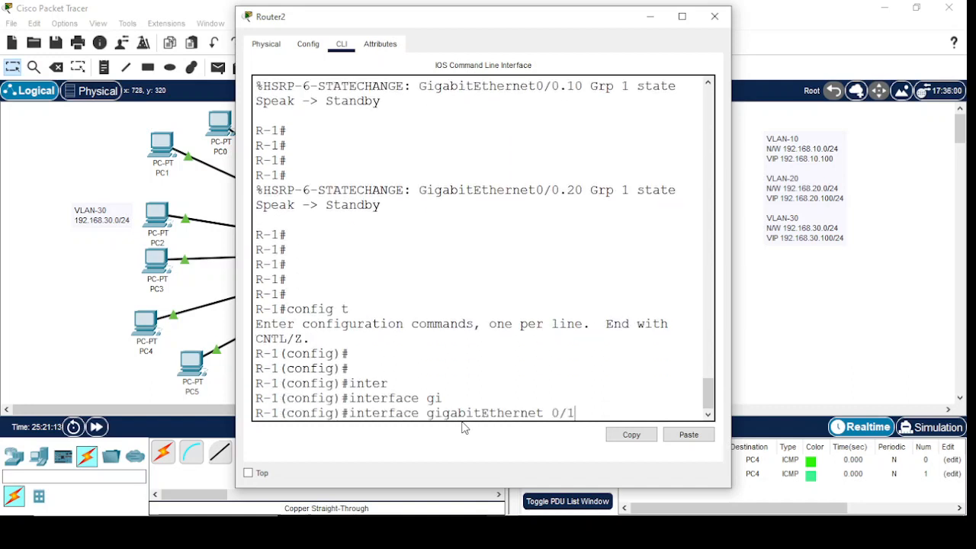
{"action": "key", "text": "Return"}
{"action": "key", "text": "Return"}
{"action": "key", "text": "Return"}
- Bring Router2's GigabitEthernet 0/1 interface back up with no shutdown and close its window
{"action": "type", "text": "sno"}
{"action": "key", "text": "BackSpace"}
{"action": "key", "text": "BackSpace"}
{"action": "key", "text": "BackSpace"}
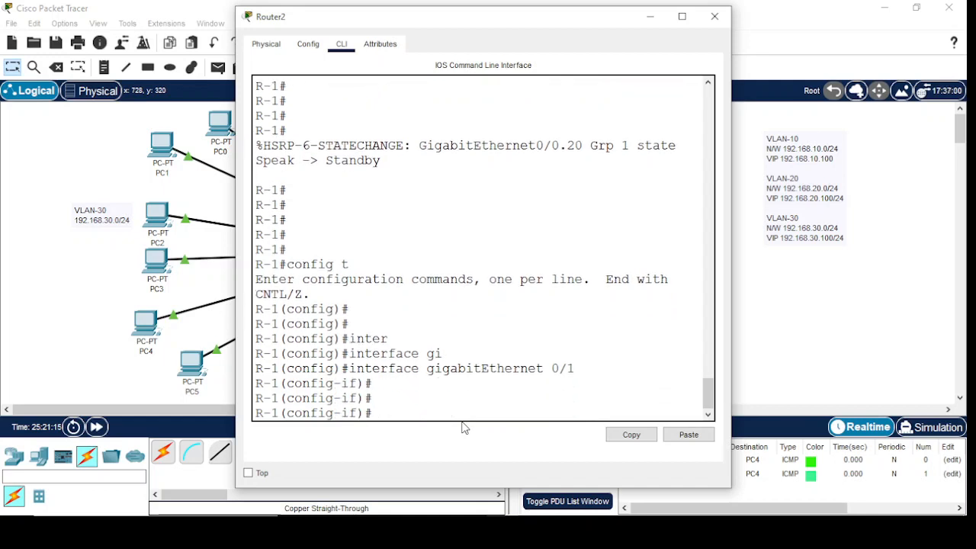
{"action": "type", "text": "n o"}
{"action": "type", "text": "o shu"}
{"action": "key", "text": "Tab"}
{"action": "key", "text": "Return"}
{"action": "key", "text": "Return"}
{"action": "key", "text": "Return"}
{"action": "key", "text": "Return"}
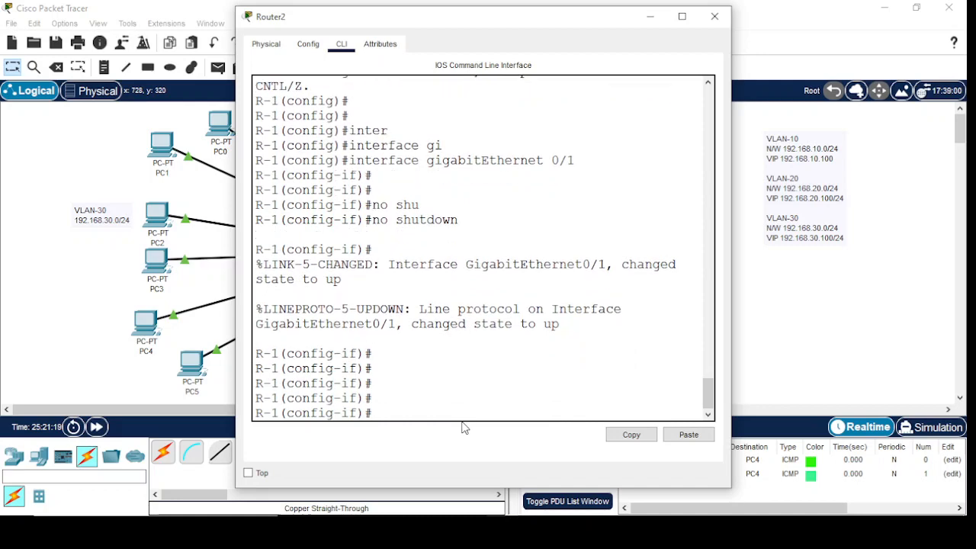
{"action": "left_click", "coordinate": [715, 16]}
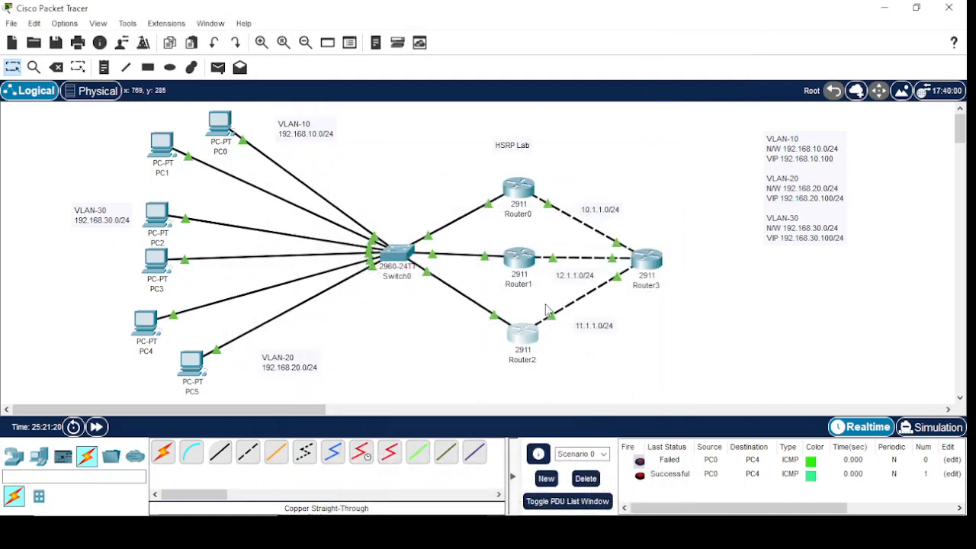
- Review the latest HSRP state-change messages on Router1 and on Router2
{"action": "left_click", "coordinate": [519, 259]}
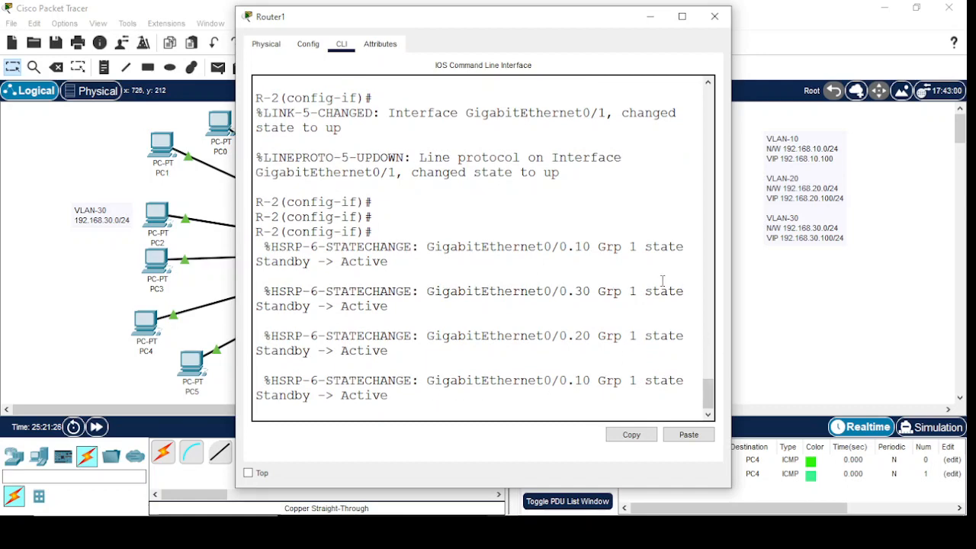
{"action": "left_click", "coordinate": [649, 16]}
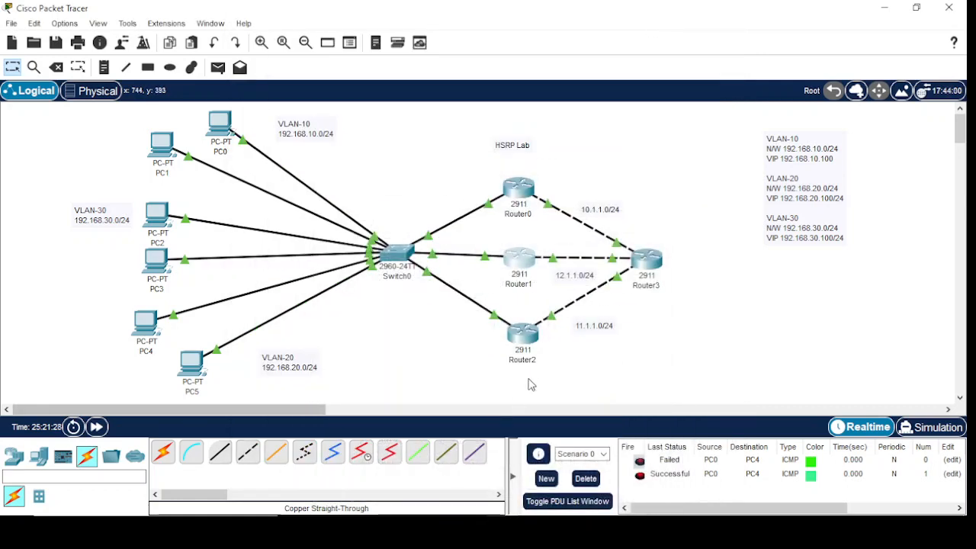
{"action": "left_click", "coordinate": [526, 354]}
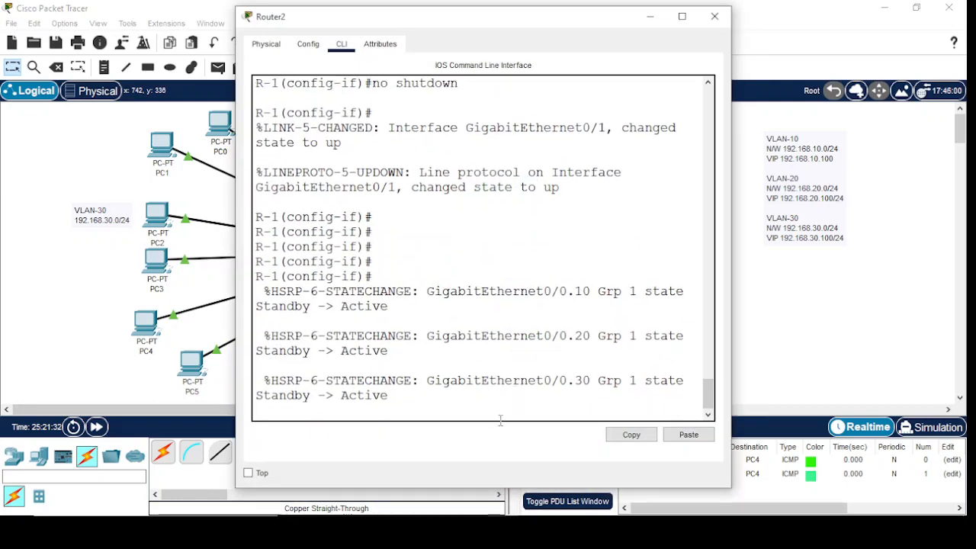
- Exit interface and global configuration on Router2 to return to privileged EXEC mode
{"action": "key", "text": "Return"}
{"action": "key", "text": "Return"}
{"action": "key", "text": "Return"}
{"action": "key", "text": "Return"}
{"action": "key", "text": "Return"}
{"action": "type", "text": "exi"}
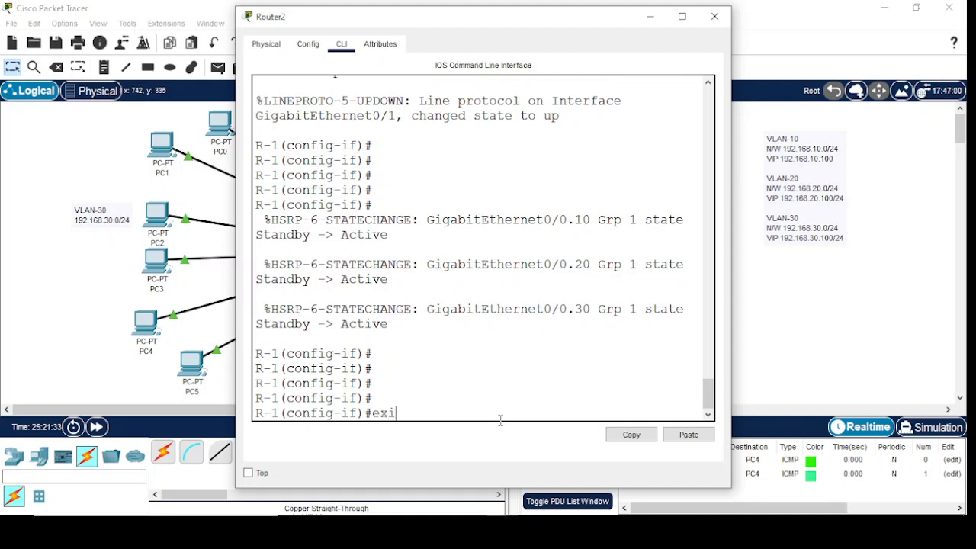
{"action": "type", "text": "t"}
{"action": "key", "text": "Return"}
{"action": "key", "text": "Return"}
{"action": "type", "text": "exit"}
{"action": "key", "text": "Return"}
{"action": "key", "text": "Return"}
{"action": "key", "text": "Return"}
{"action": "key", "text": "Return"}
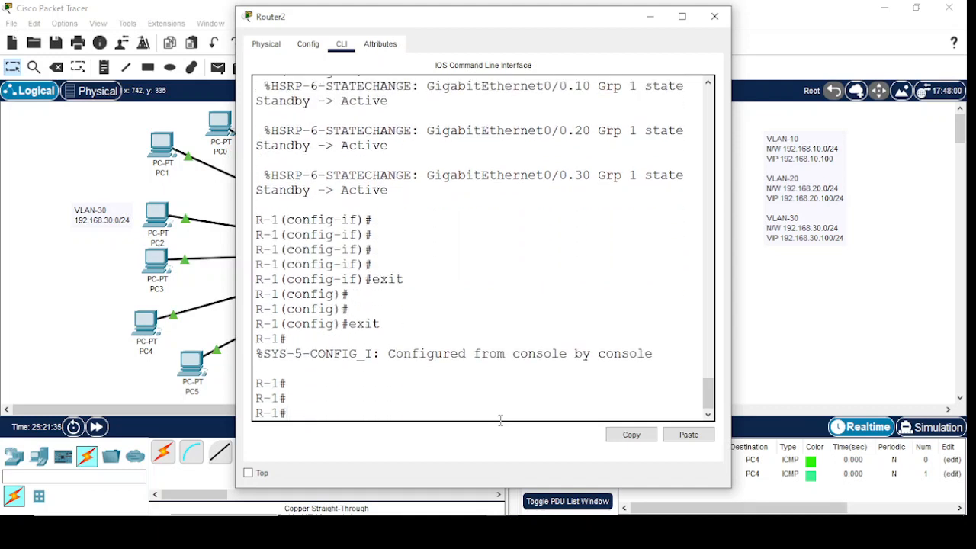
- Run show standby brief on Router2, examine the HSRP roles in an enlarged window, and minimize it
{"action": "key", "text": "Return"}
{"action": "key", "text": "Return"}
{"action": "type", "text": "sh"}
{"action": "key", "text": "Tab"}
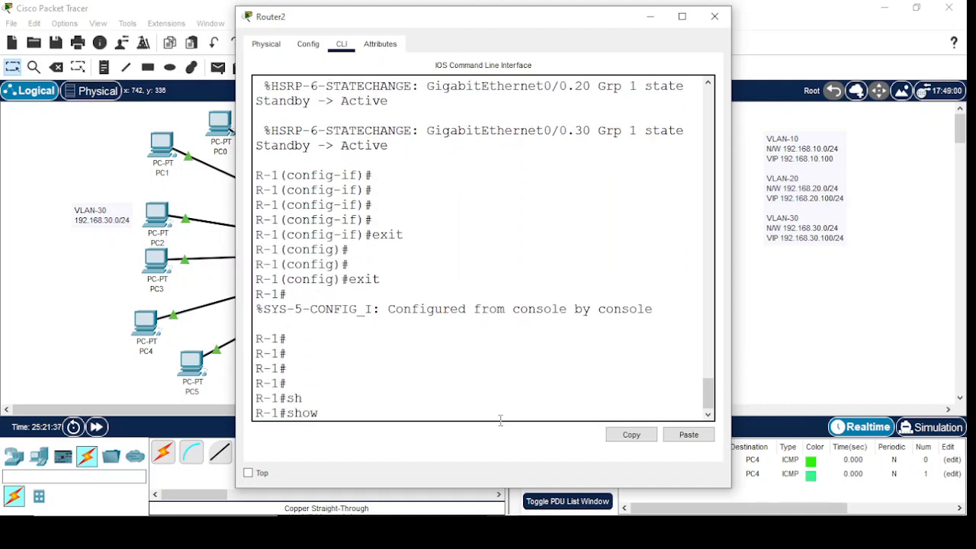
{"action": "type", "text": "stan"}
{"action": "key", "text": "Tab"}
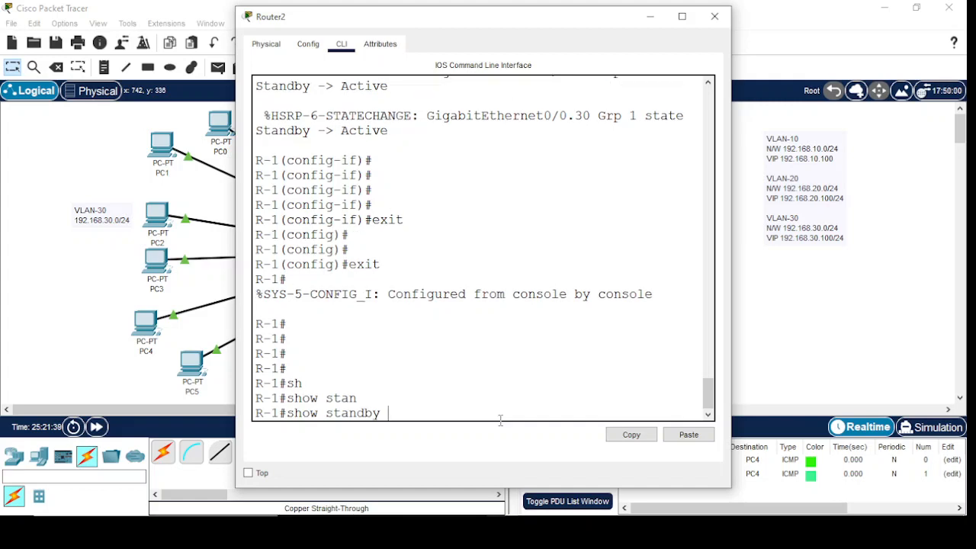
{"action": "type", "text": "br"}
{"action": "key", "text": "Tab"}
{"action": "key", "text": "Return"}
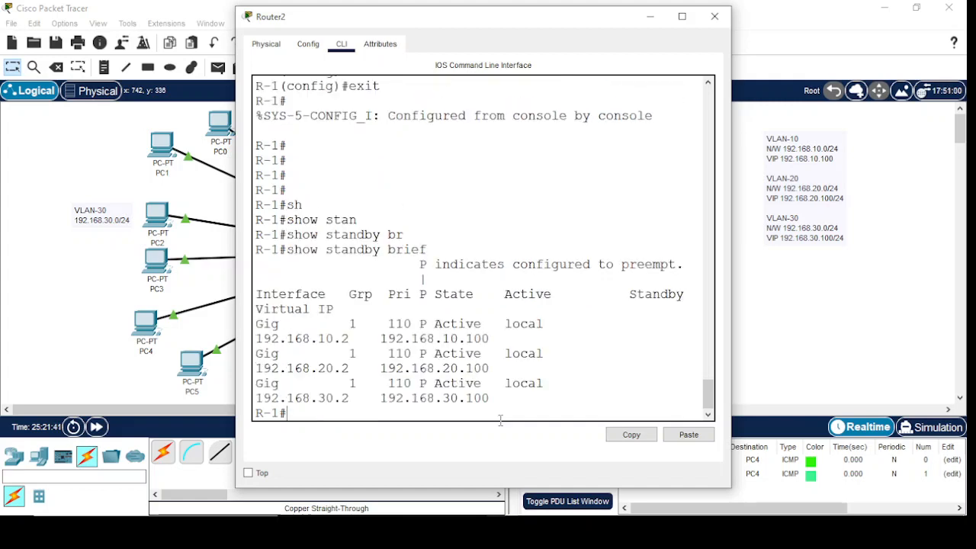
{"action": "left_click", "coordinate": [682, 16]}
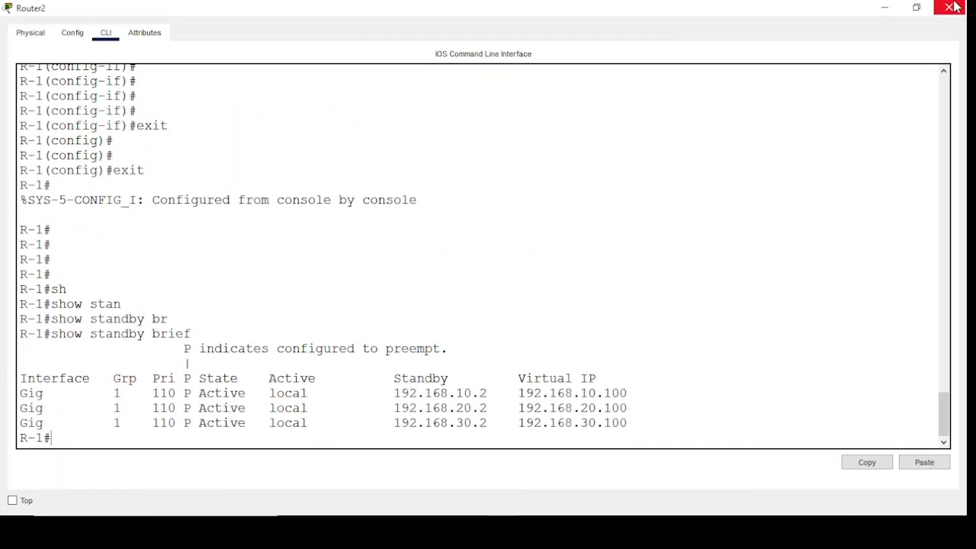
{"action": "left_click", "coordinate": [884, 7]}
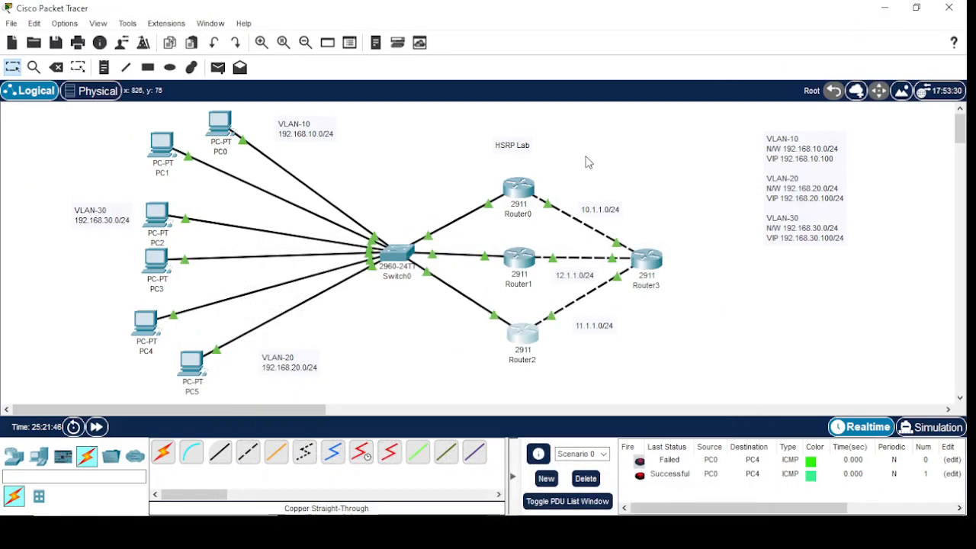
- Open Router1's command line and exit its configuration modes back to privileged EXEC mode
{"action": "left_click", "coordinate": [519, 260]}
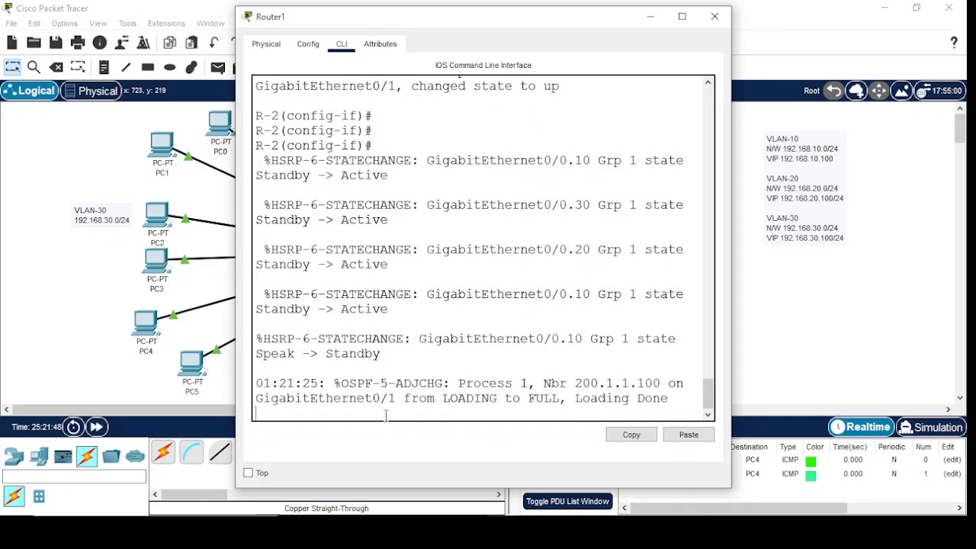
{"action": "key", "text": "Return"}
{"action": "key", "text": "Return"}
{"action": "key", "text": "Return"}
{"action": "key", "text": "Return"}
{"action": "key", "text": "Return"}
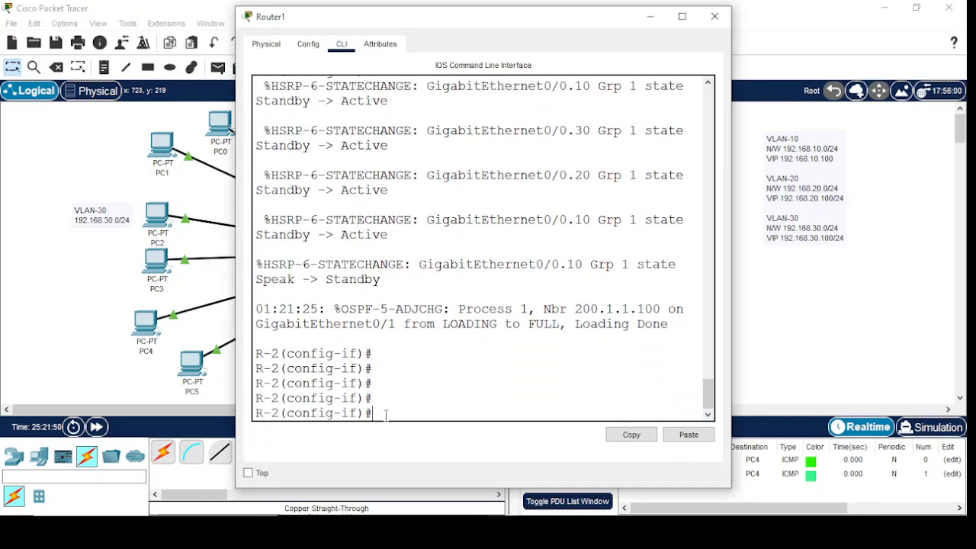
{"action": "type", "text": "exit"}
{"action": "key", "text": "Return"}
{"action": "key", "text": "Return"}
{"action": "key", "text": "Return"}
{"action": "type", "text": "exit"}
{"action": "key", "text": "Return"}
{"action": "key", "text": "Return"}
{"action": "key", "text": "Return"}
{"action": "key", "text": "Return"}
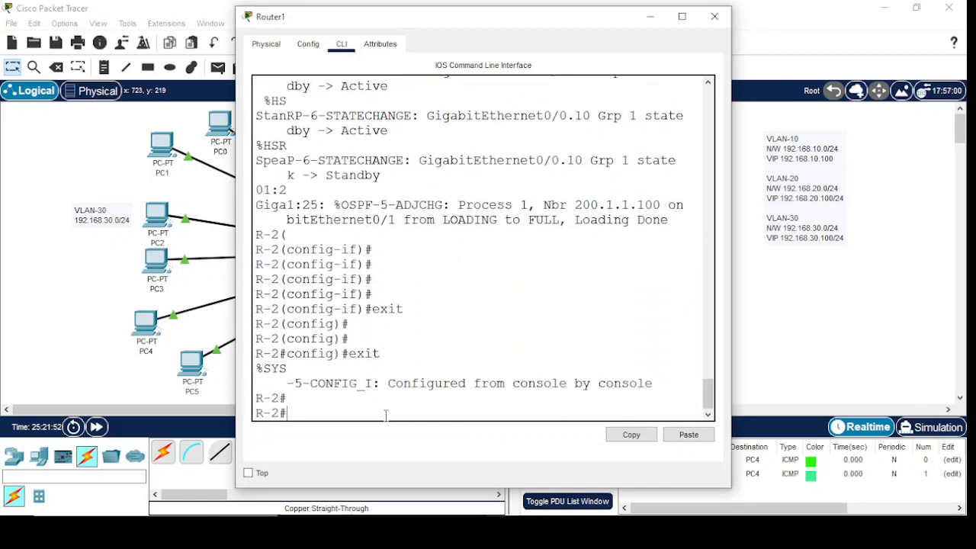
- Run show standby brief on Router1 to check its HSRP roles, and close its window
{"action": "type", "text": "sh"}
{"action": "key", "text": "Tab"}
{"action": "type", "text": "s"}
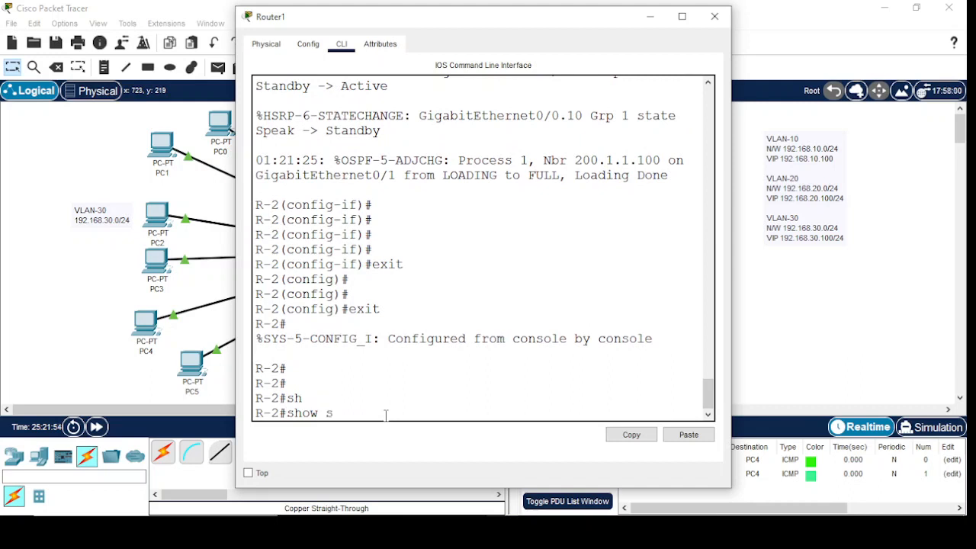
{"action": "type", "text": "tan"}
{"action": "key", "text": "Tab"}
{"action": "type", "text": "br"}
{"action": "key", "text": "Tab"}
{"action": "key", "text": "Return"}
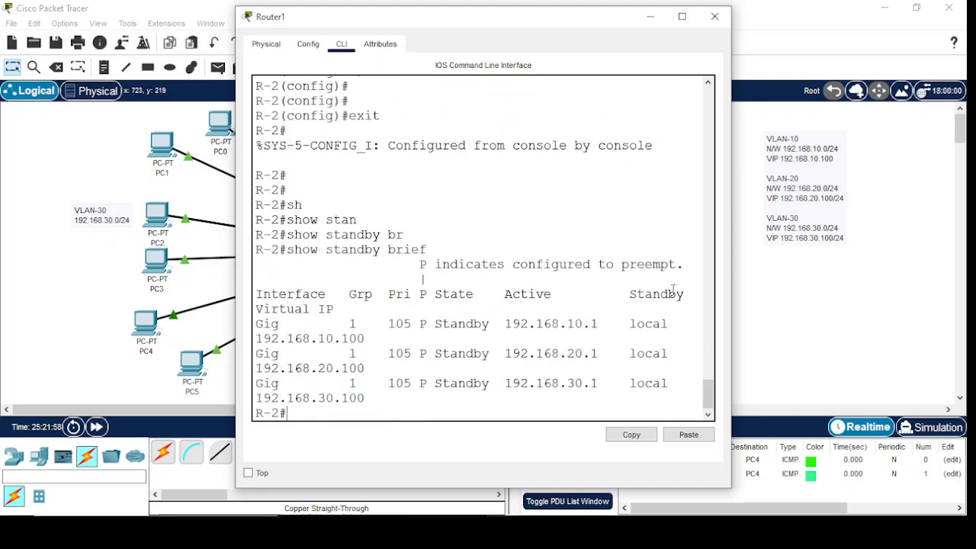
{"action": "left_click", "coordinate": [715, 16]}
- Open Router0's command line and bring up a fresh privileged EXEC prompt
{"action": "left_click", "coordinate": [521, 191]}
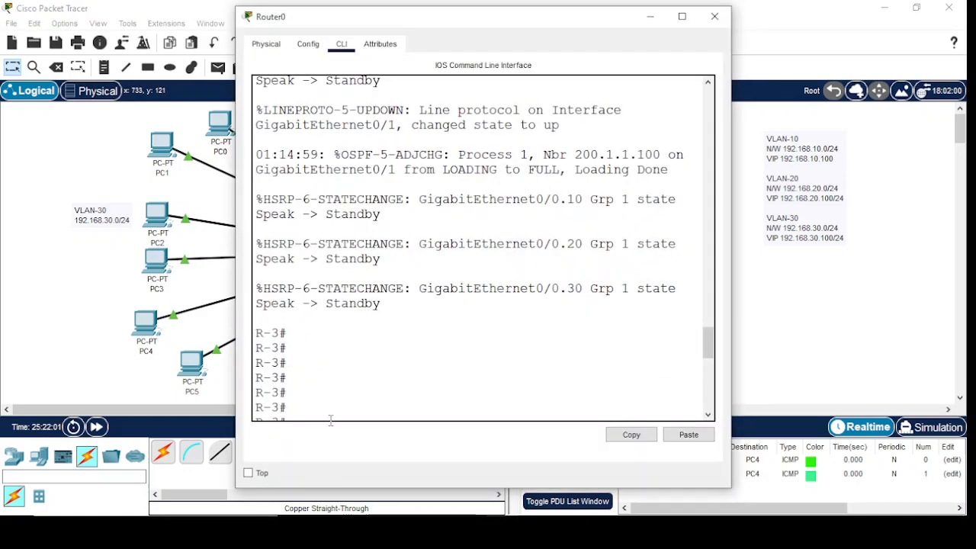
{"action": "key", "text": "Return"}
{"action": "key", "text": "Return"}
{"action": "key", "text": "Return"}
{"action": "key", "text": "Return"}
{"action": "key", "text": "Return"}
{"action": "key", "text": "Return"}
{"action": "key", "text": "Return"}
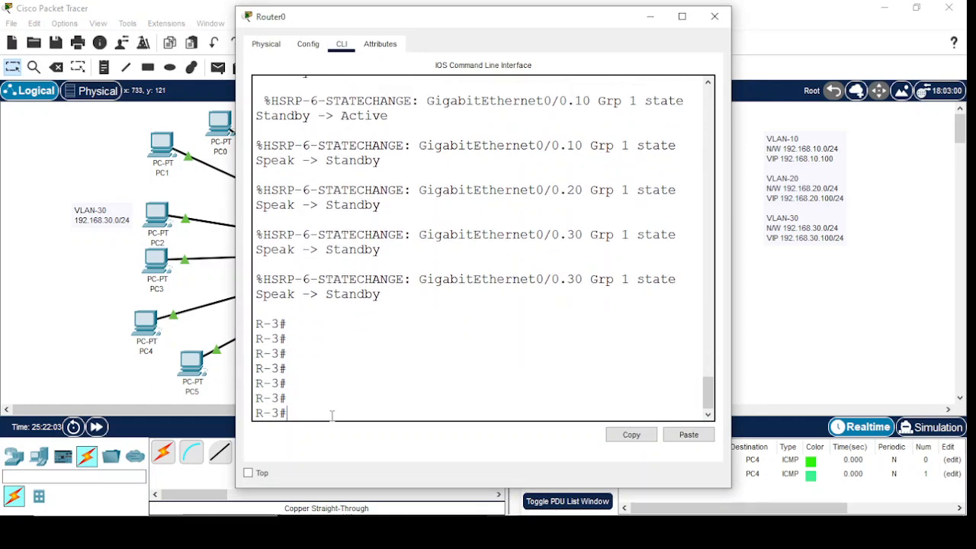
- Run show standby brief on Router0 to check its HSRP state for each VLAN, and close its window
{"action": "type", "text": "sh"}
{"action": "key", "text": "Tab"}
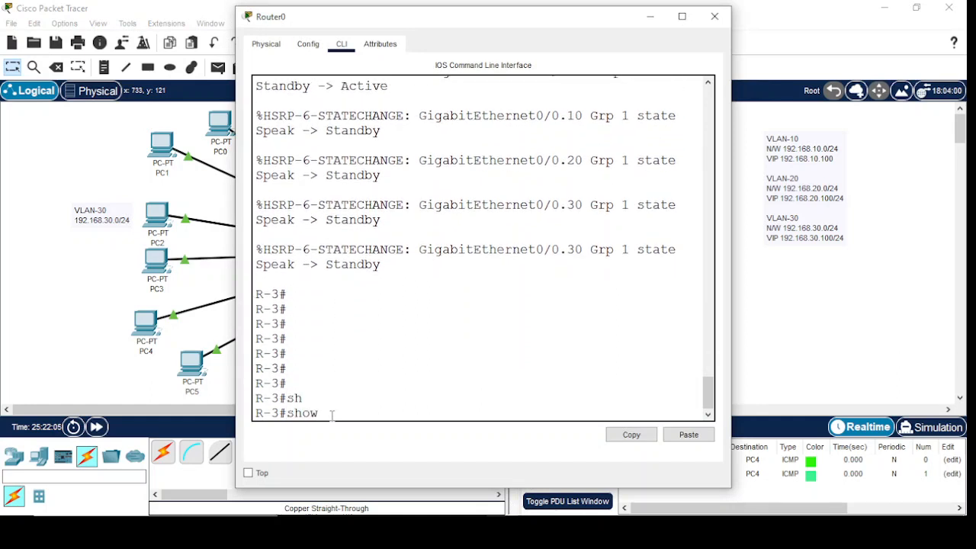
{"action": "type", "text": "stan"}
{"action": "key", "text": "Tab"}
{"action": "type", "text": "br"}
{"action": "key", "text": "Tab"}
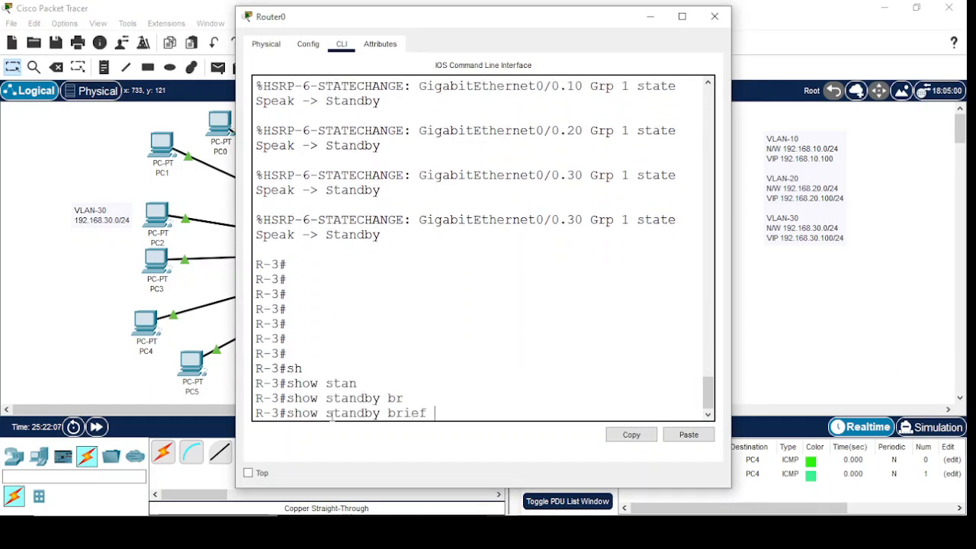
{"action": "key", "text": "Return"}
{"action": "key", "text": "Return"}
{"action": "key", "text": "Return"}
{"action": "key", "text": "Return"}
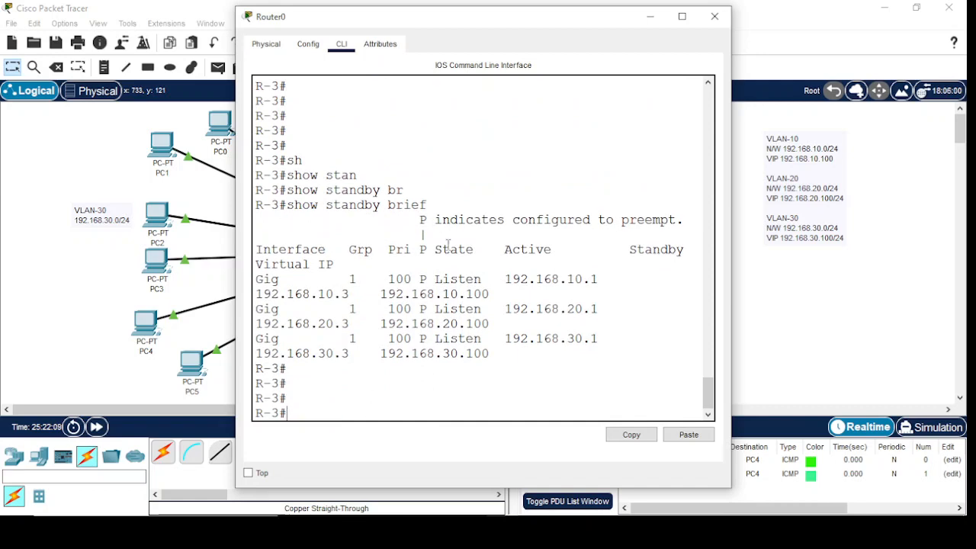
{"action": "left_click", "coordinate": [712, 18]}
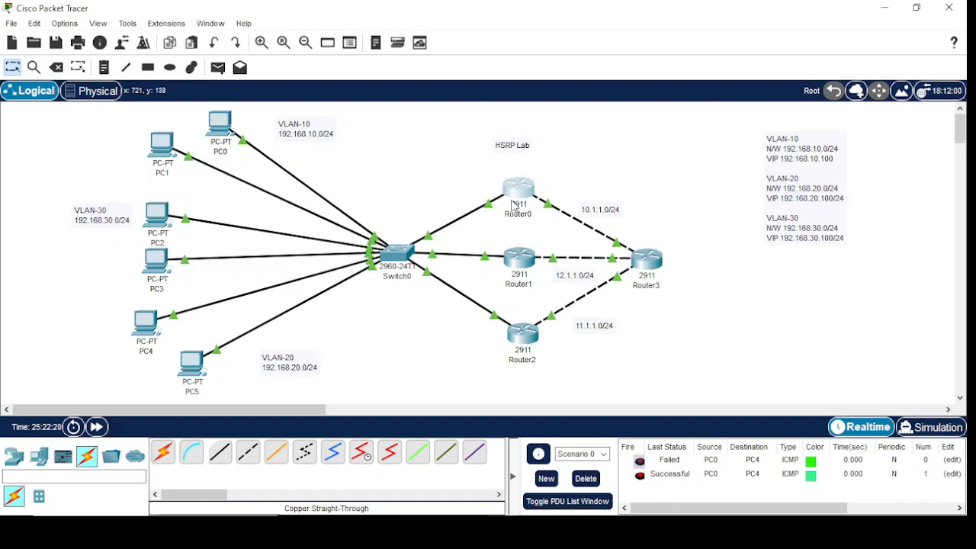
- Examine Router3's port and IP address summary in the topology
{"action": "mouse_move", "coordinate": [517, 199]}
{"action": "mouse_move", "coordinate": [639, 285]}
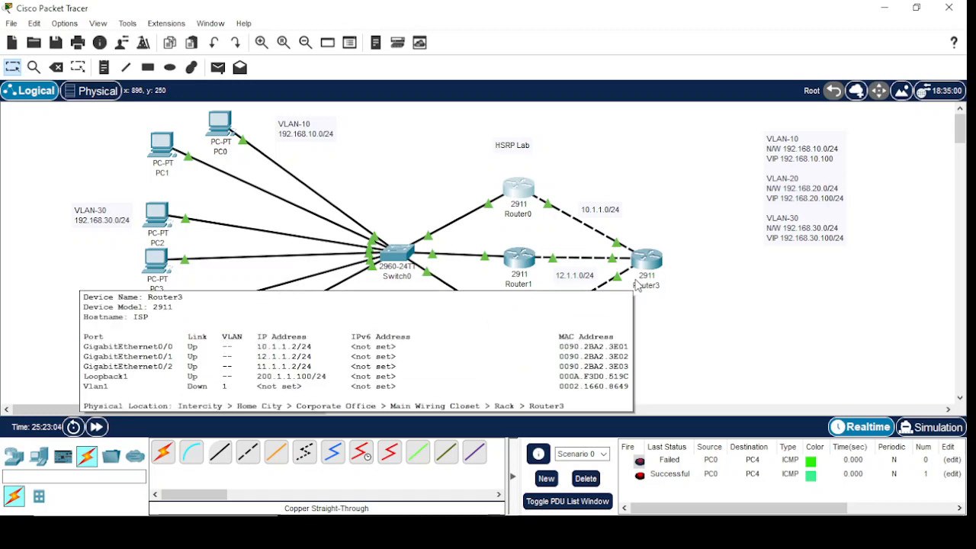